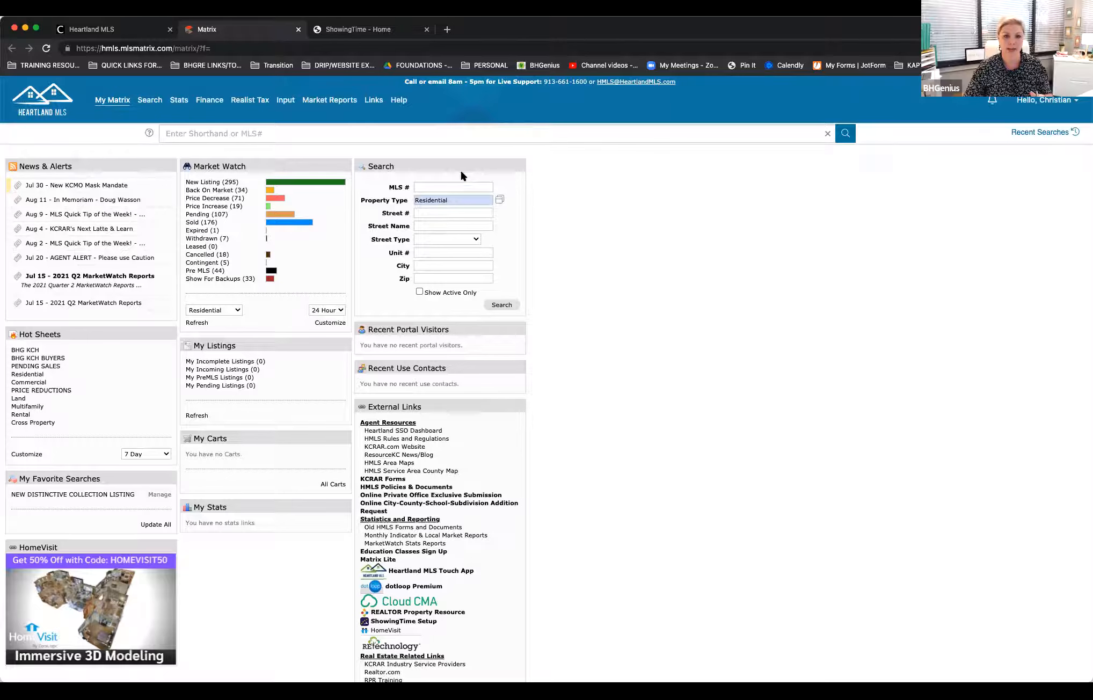
left_click_drag(464, 167, 209, 311)
left_click_drag(364, 206, 476, 161)
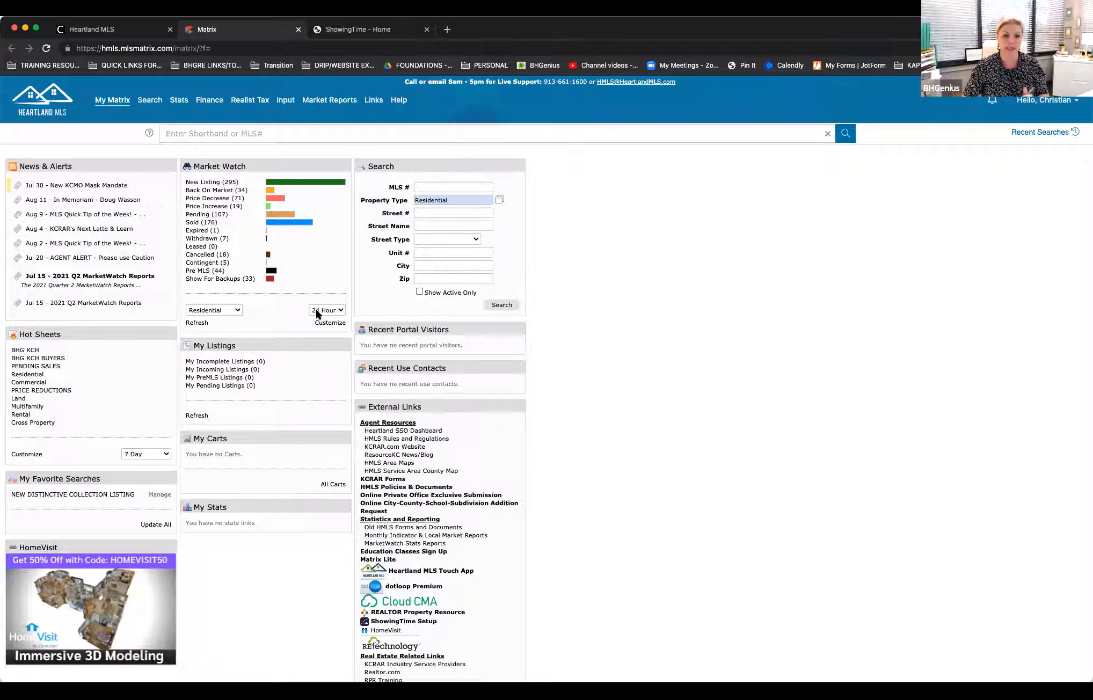
Step: Set the Market Watch period to 7 Day, look at its New Listing results, and return to the home page
left_click(341, 311)
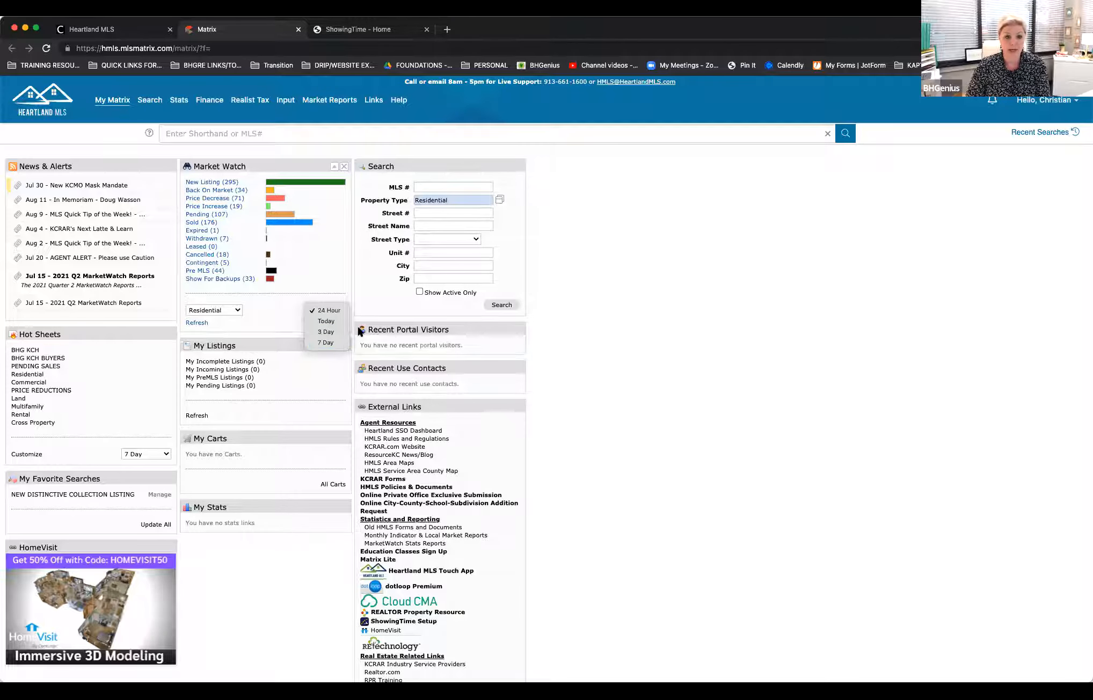
left_click(319, 343)
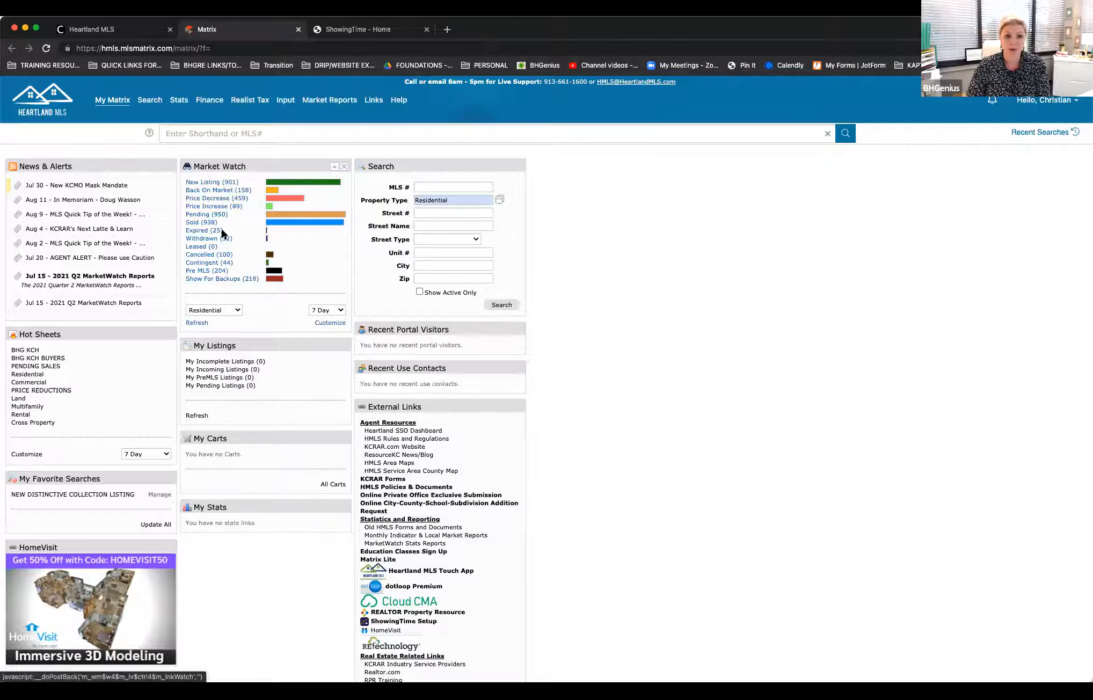
left_click(213, 183)
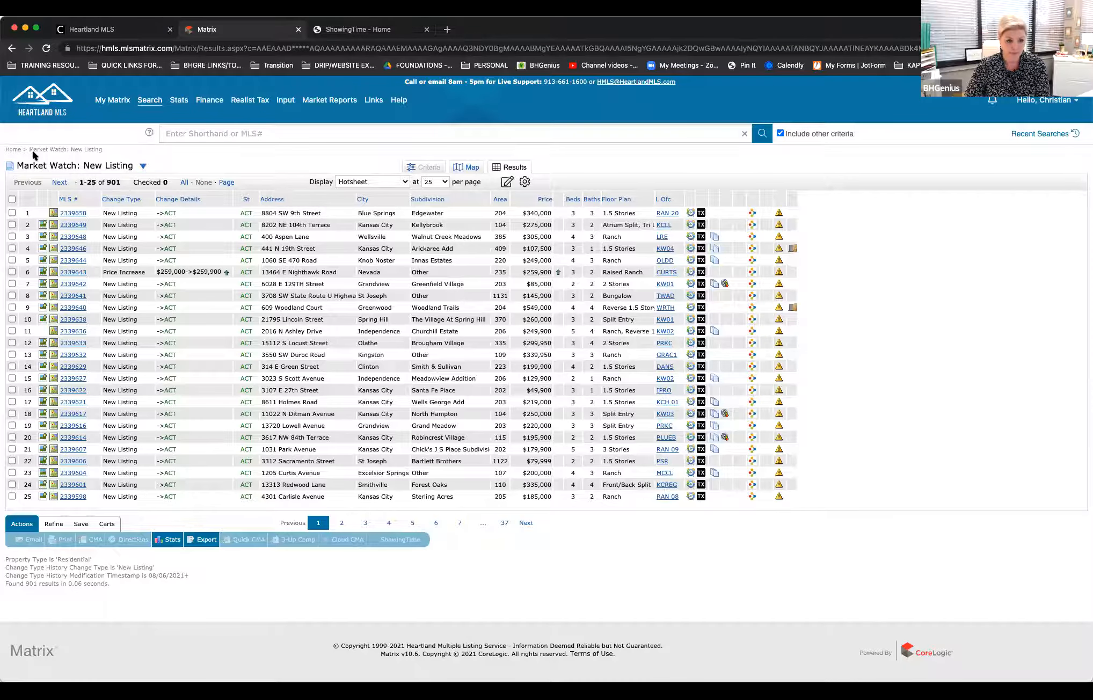
left_click(14, 149)
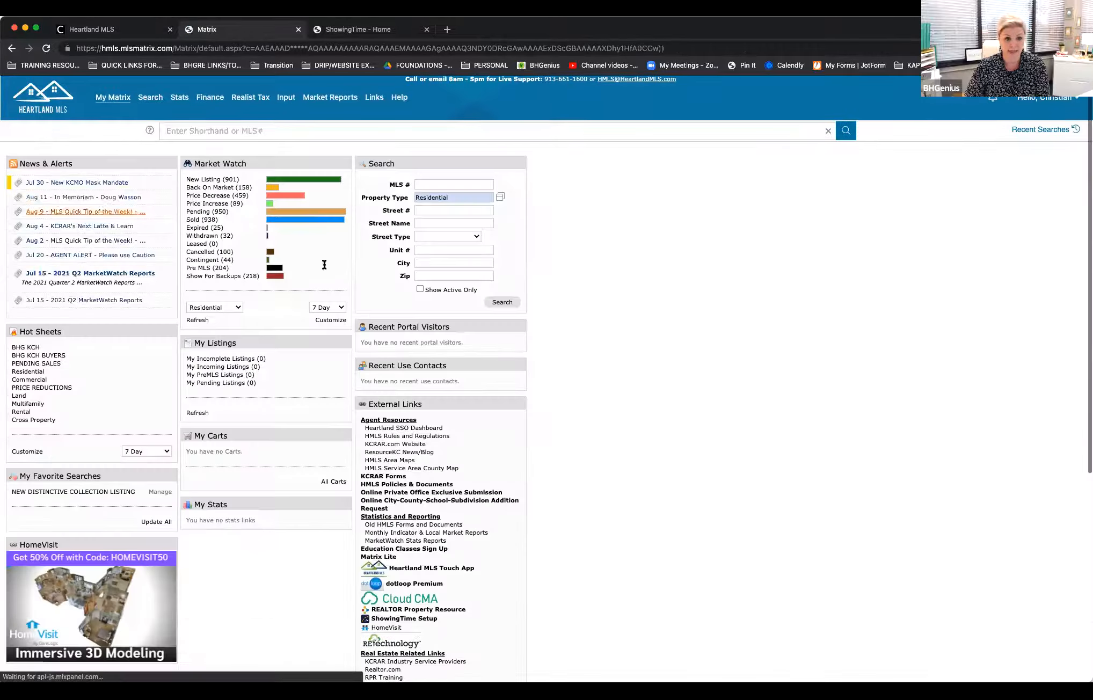
Step: Set the Market Watch period to 24 Hour and keep Residential as its property type
left_click(337, 308)
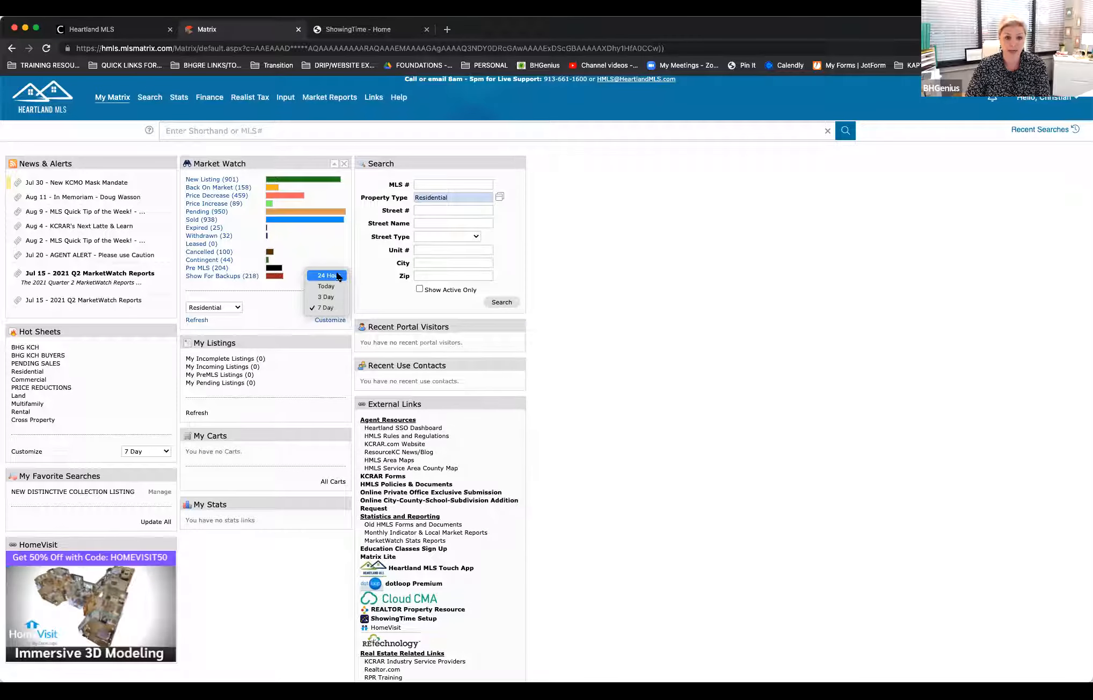
left_click(338, 275)
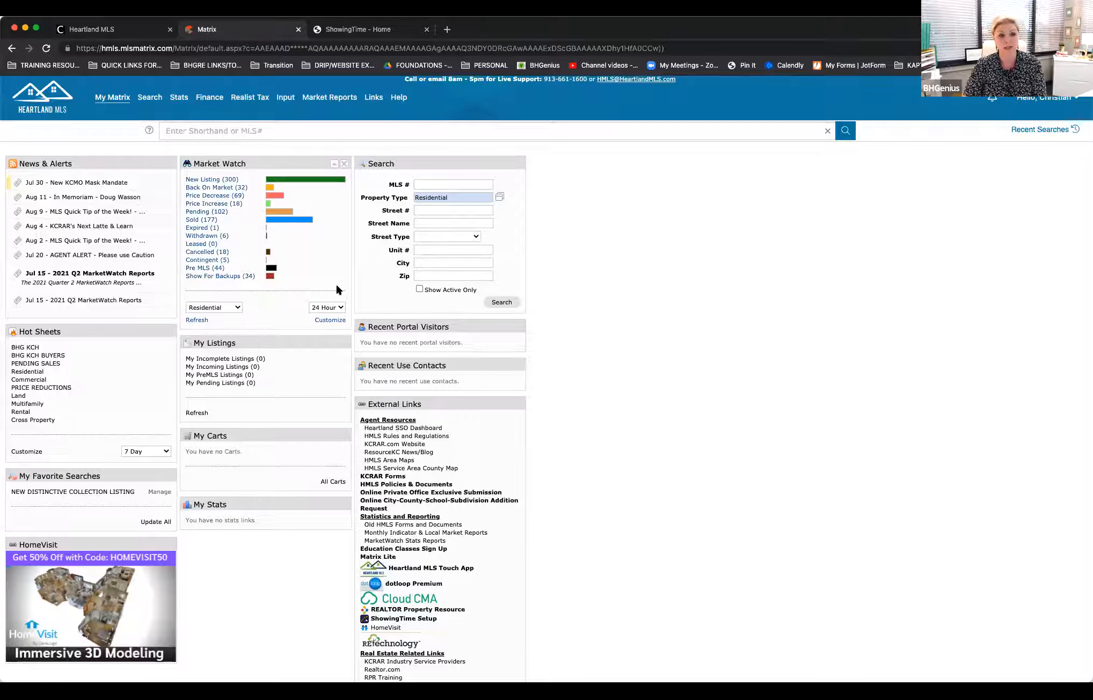
left_click(238, 309)
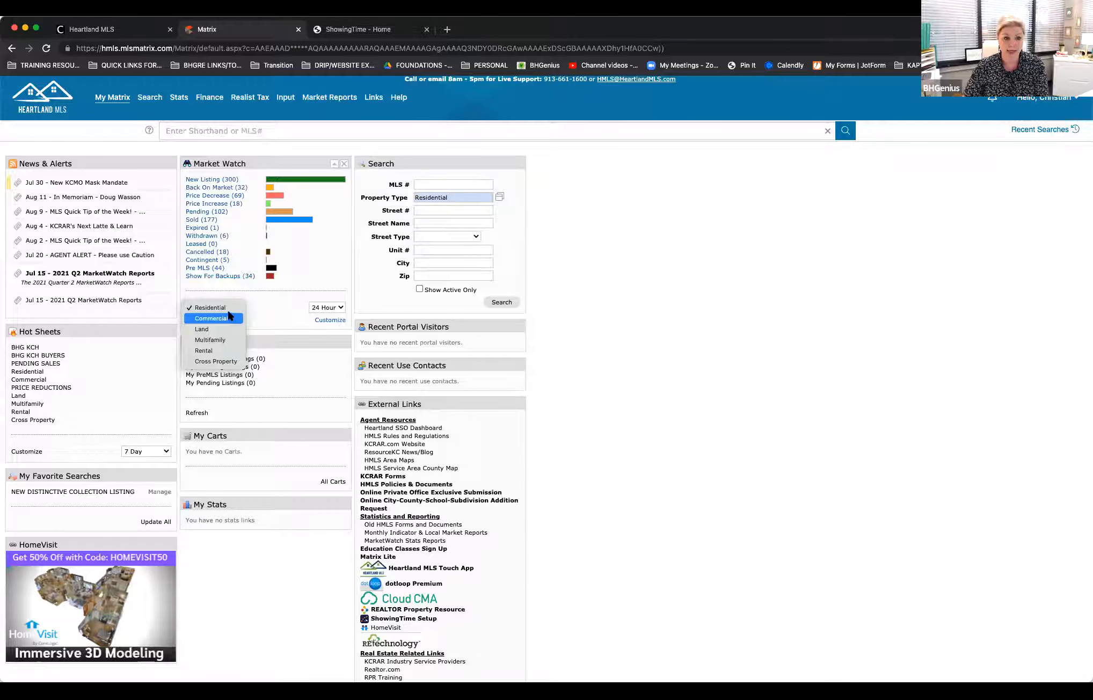
left_click(228, 306)
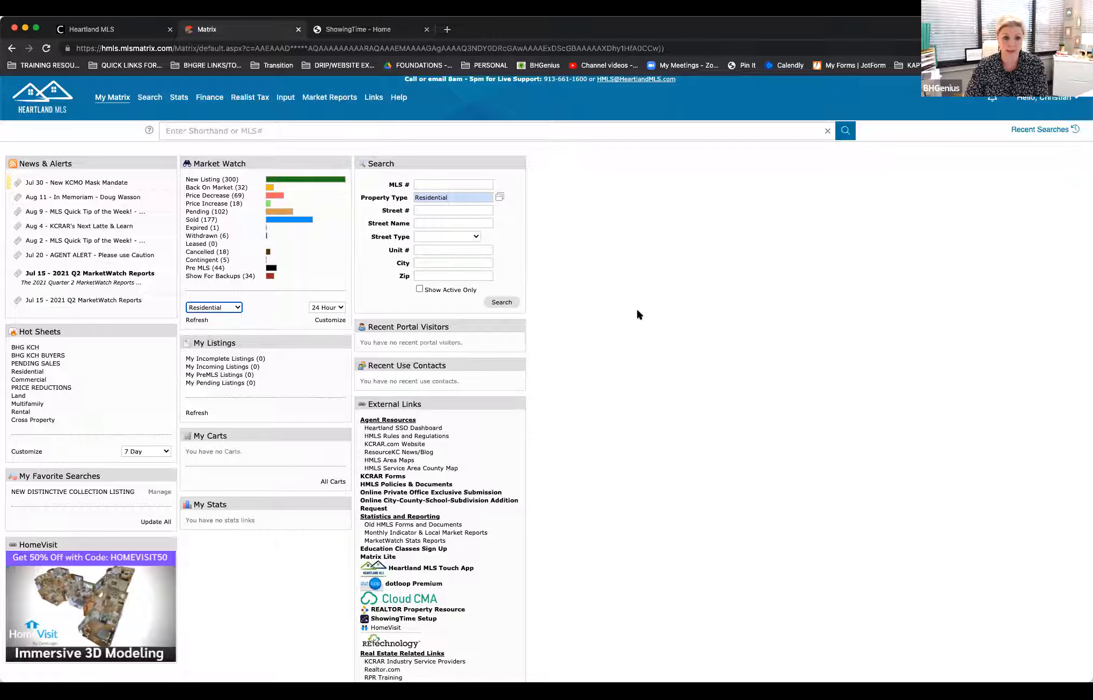
Step: View the customization criteria available for Market Watch and leave them without saving
left_click(332, 321)
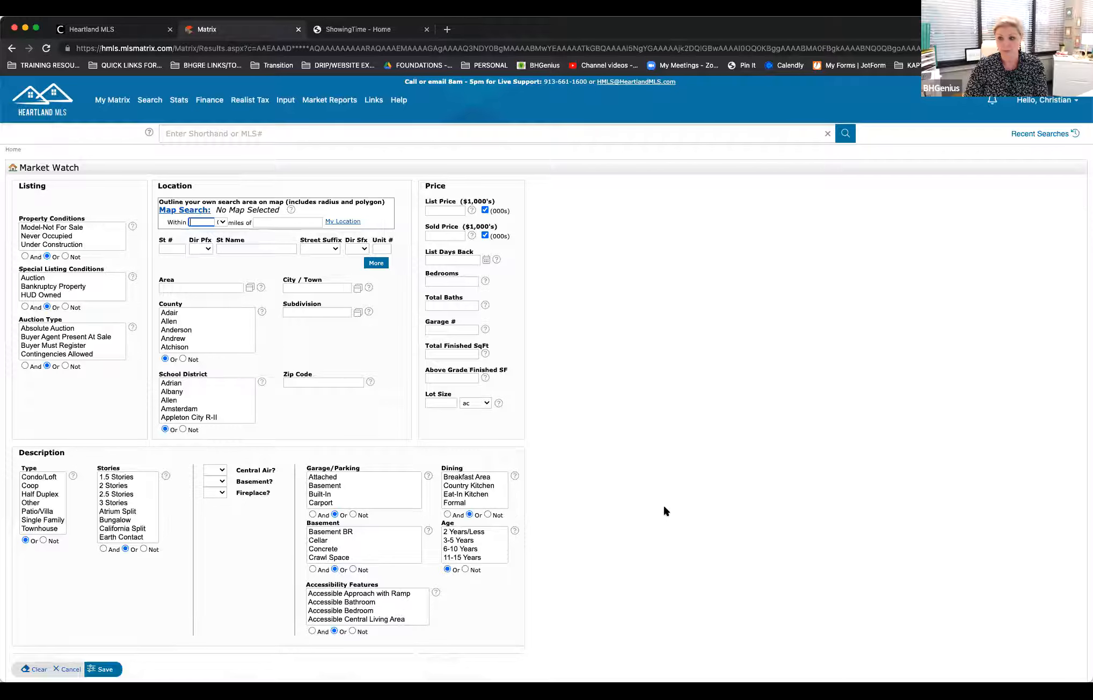
left_click(566, 464)
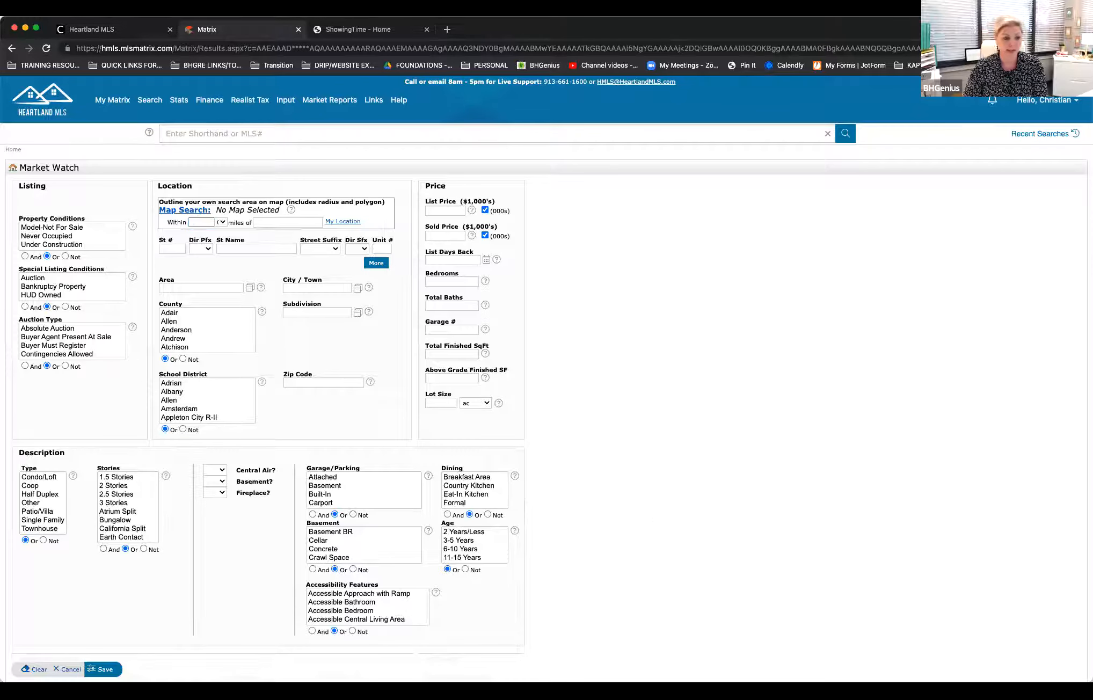
left_click(67, 670)
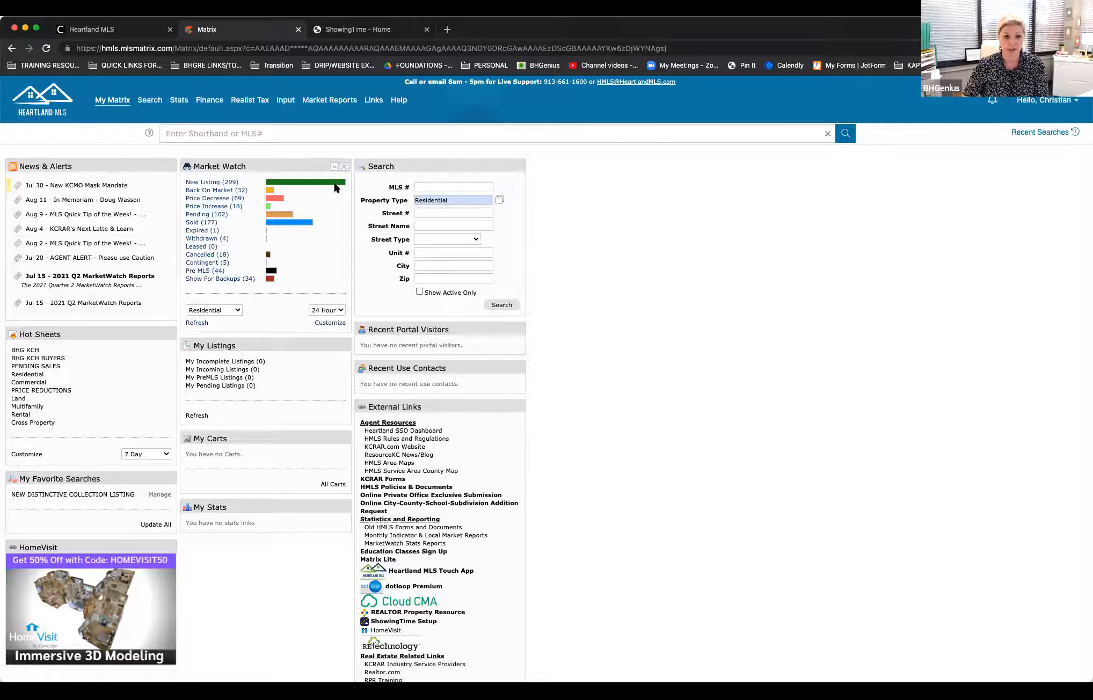
Step: Show the Market Watch activity for Today, and set the period back to 24 Hour
left_click(333, 309)
left_click(322, 320)
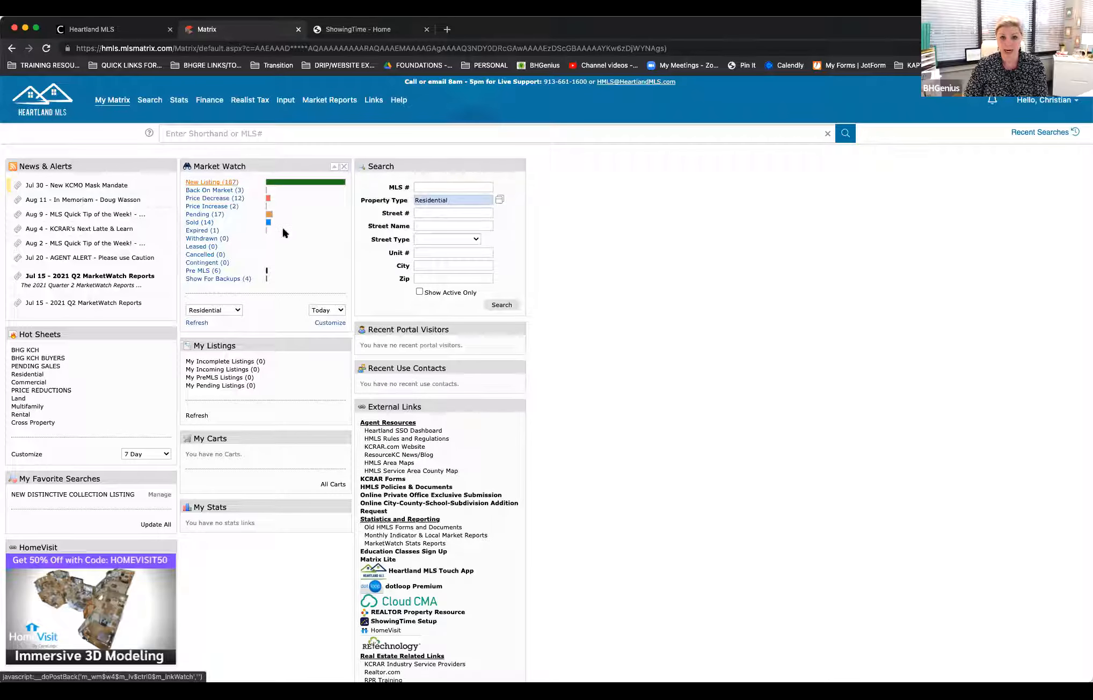
left_click(342, 311)
left_click(325, 299)
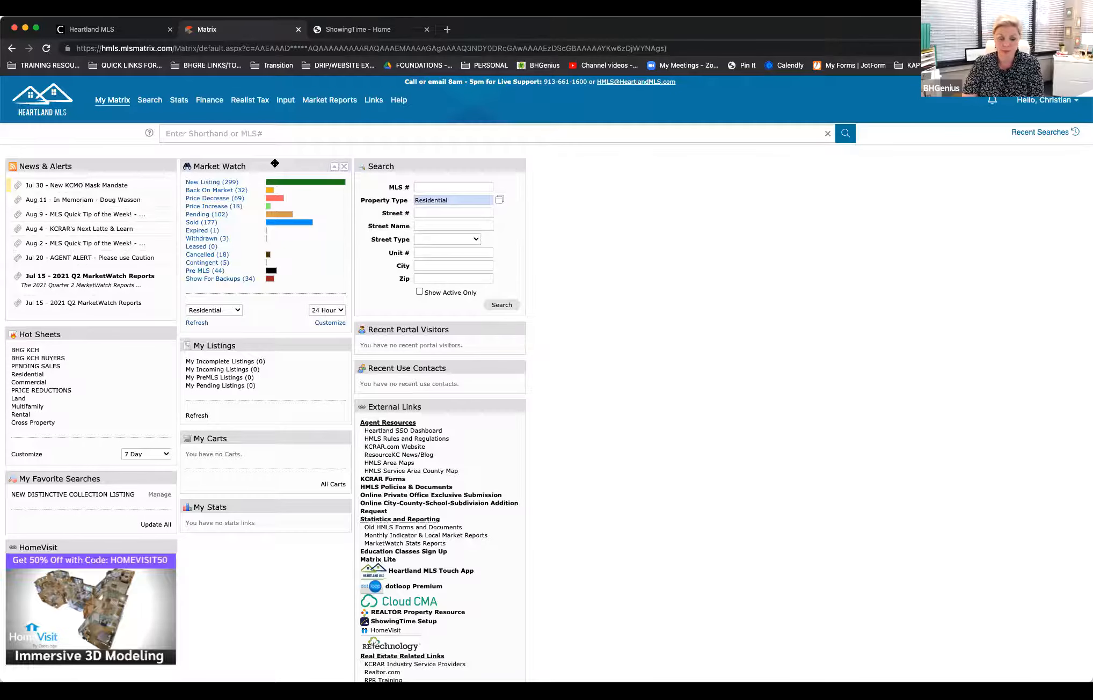
mouse_move(275, 164)
left_mouse_down()
mouse_move(284, 182)
mouse_move(279, 165)
left_mouse_up()
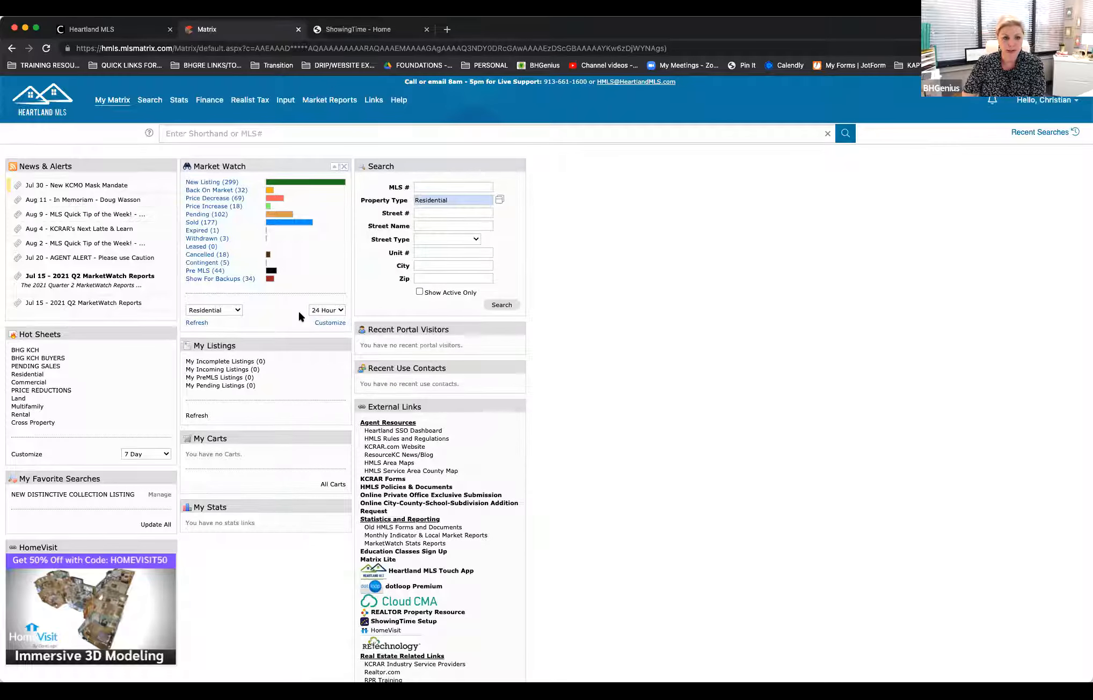
left_click(338, 310)
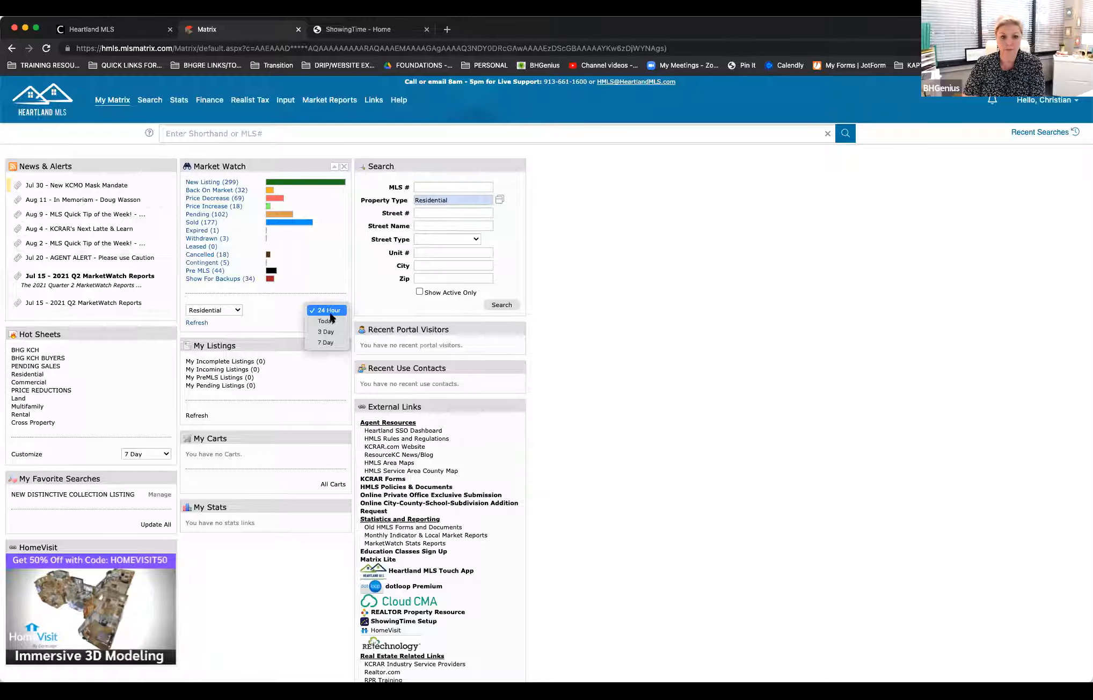
left_click(298, 273)
Step: Customize Market Watch to cover only area 310 and save the criteria
left_click(322, 322)
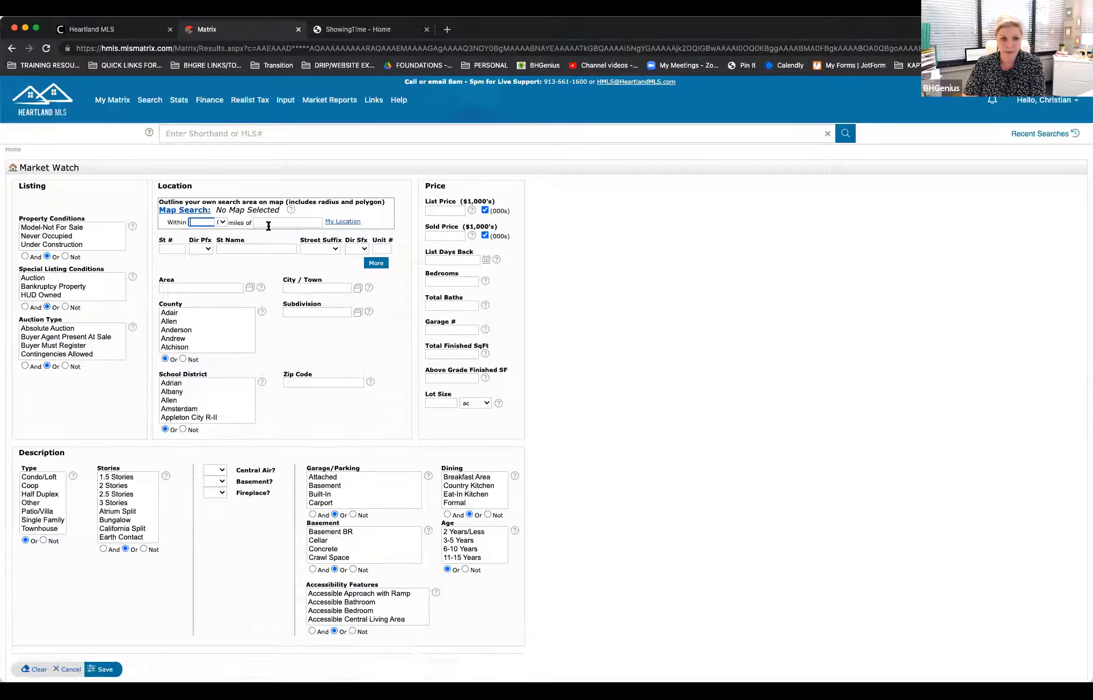
left_click(203, 287)
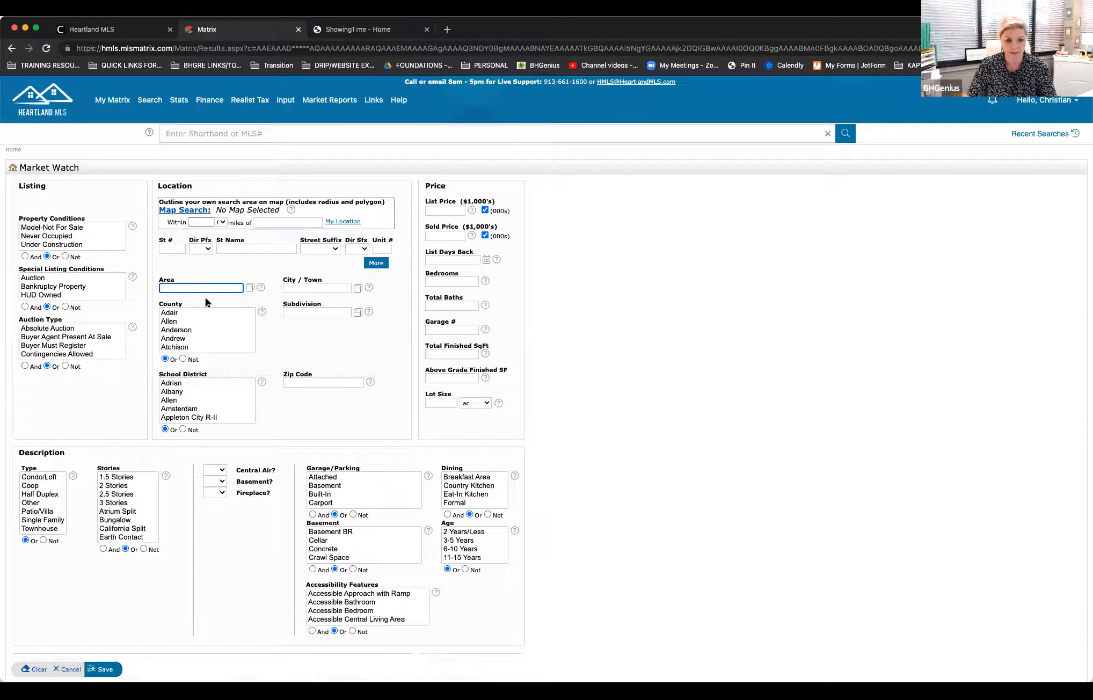
type("310")
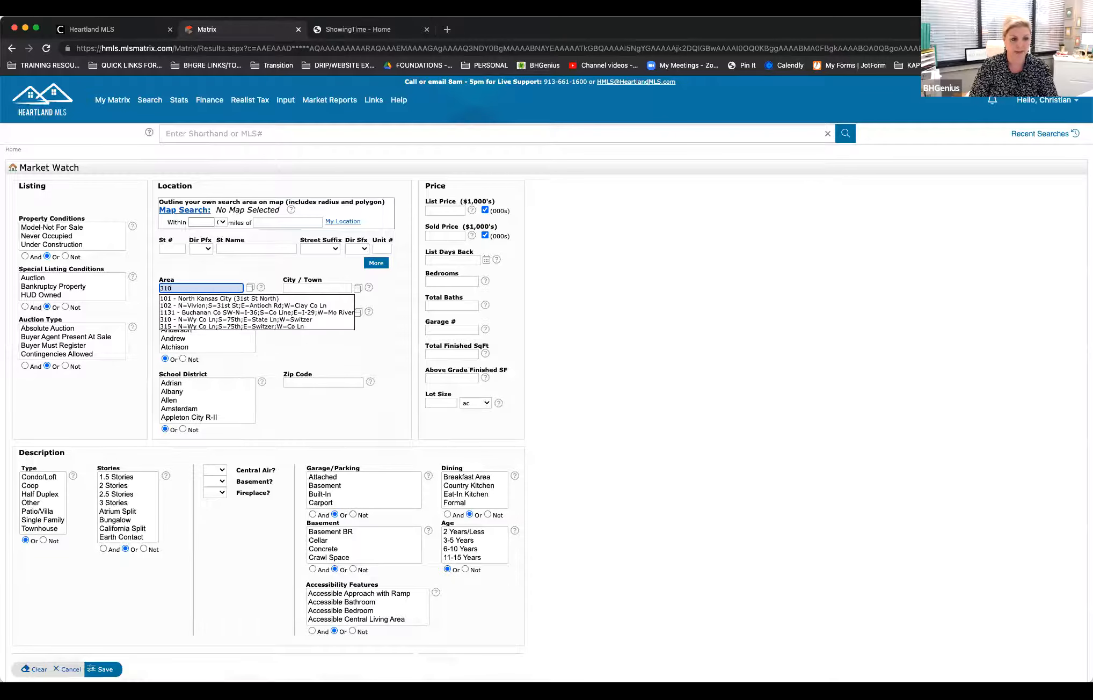
left_click(231, 299)
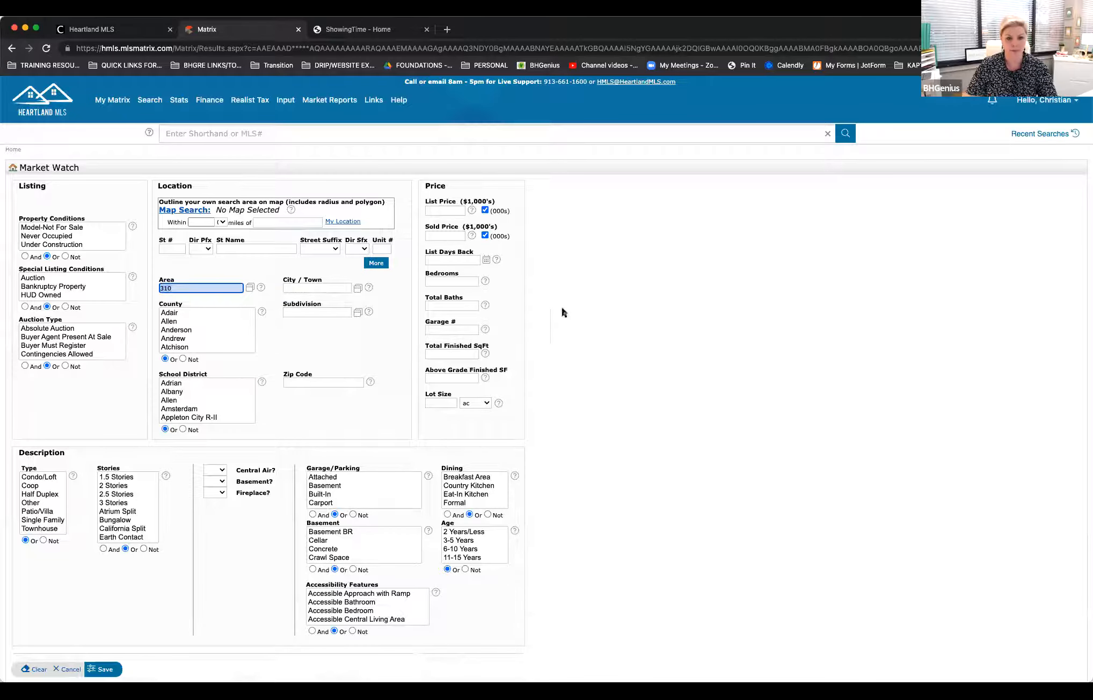
left_click(102, 671)
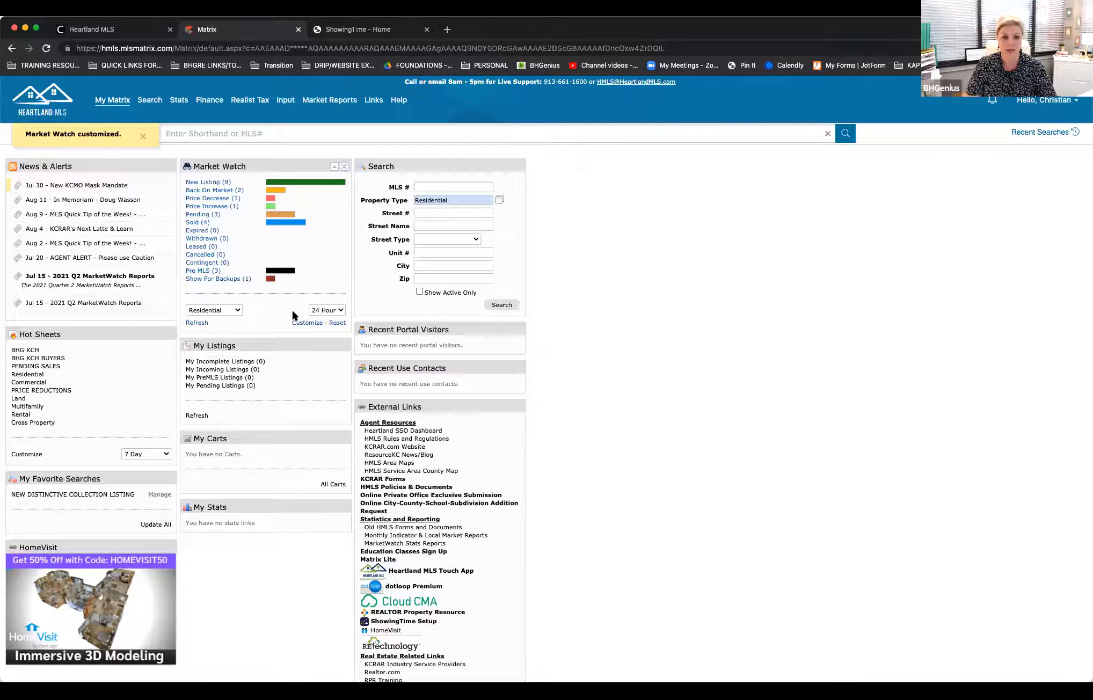
Step: Replace the Market Watch area 310 filter with Jackson county, save the criteria, and reset the customization
left_click(307, 322)
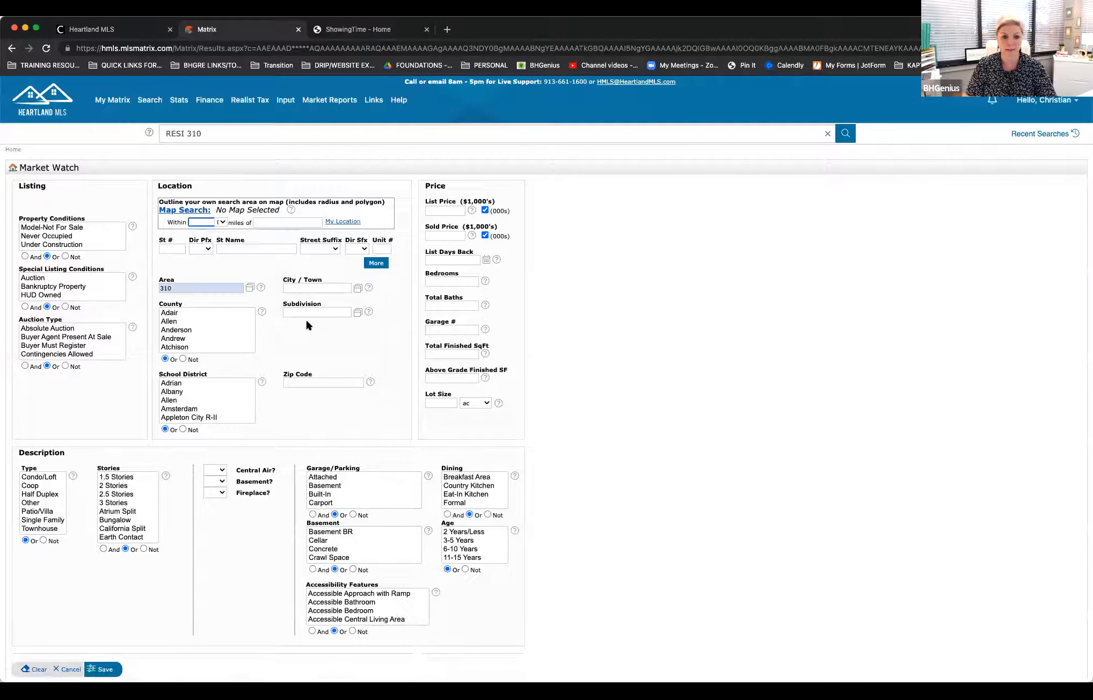
double_click(190, 287)
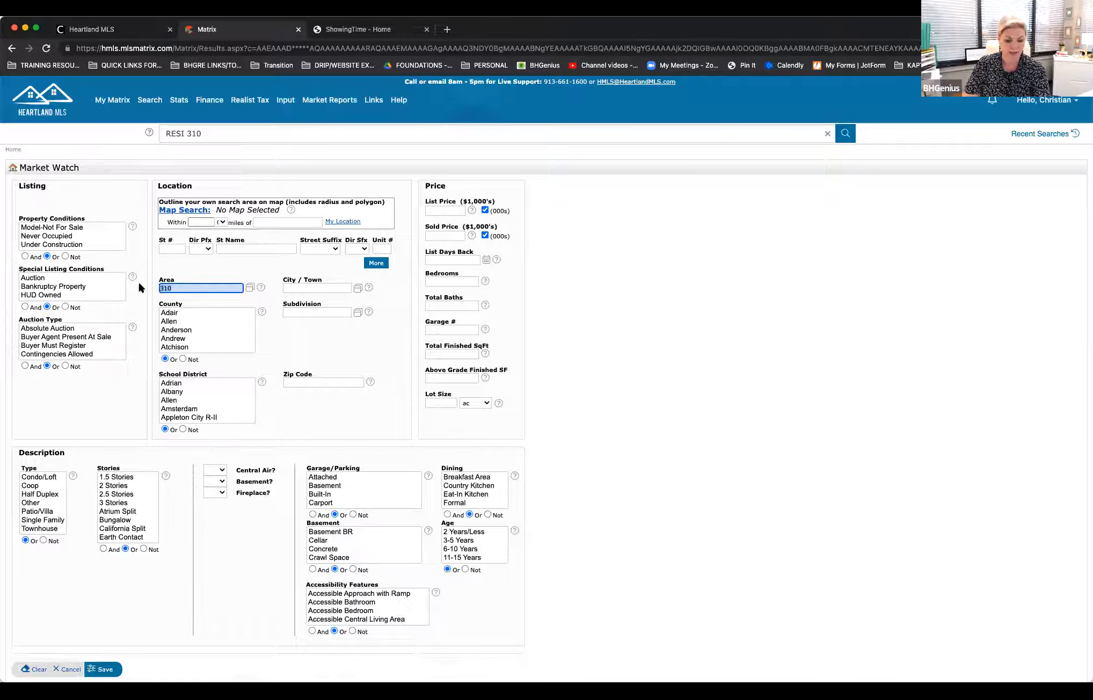
key("BackSpace")
scroll(183, 336, "down", 5)
scroll(183, 336, "down", 10)
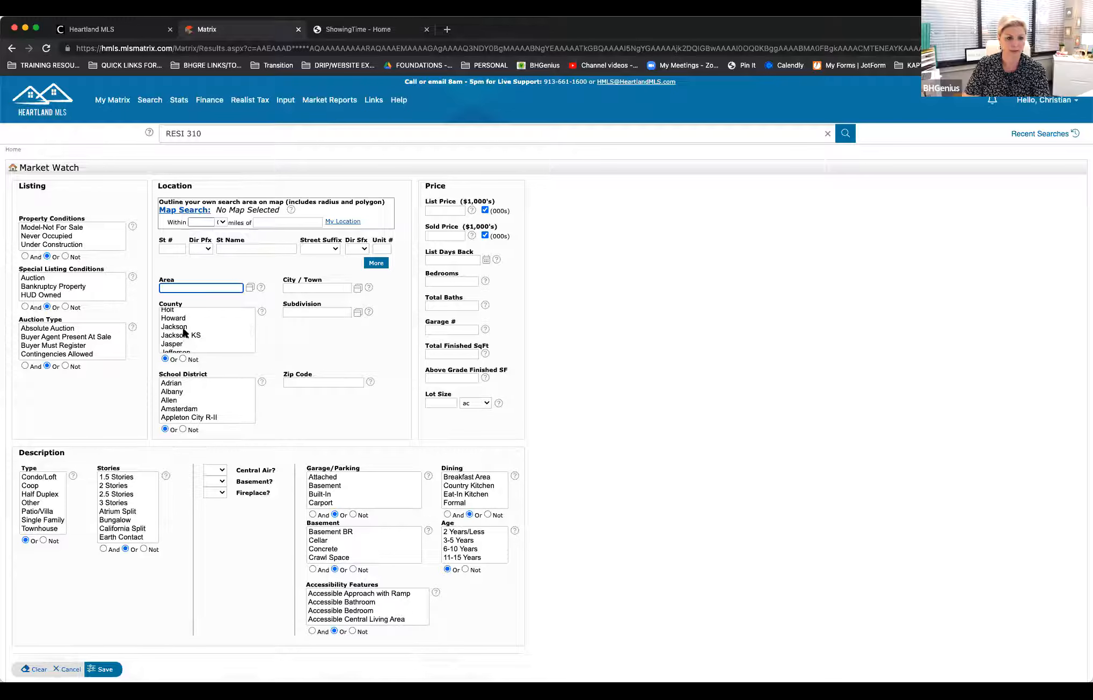
left_click(183, 327)
left_click(90, 672)
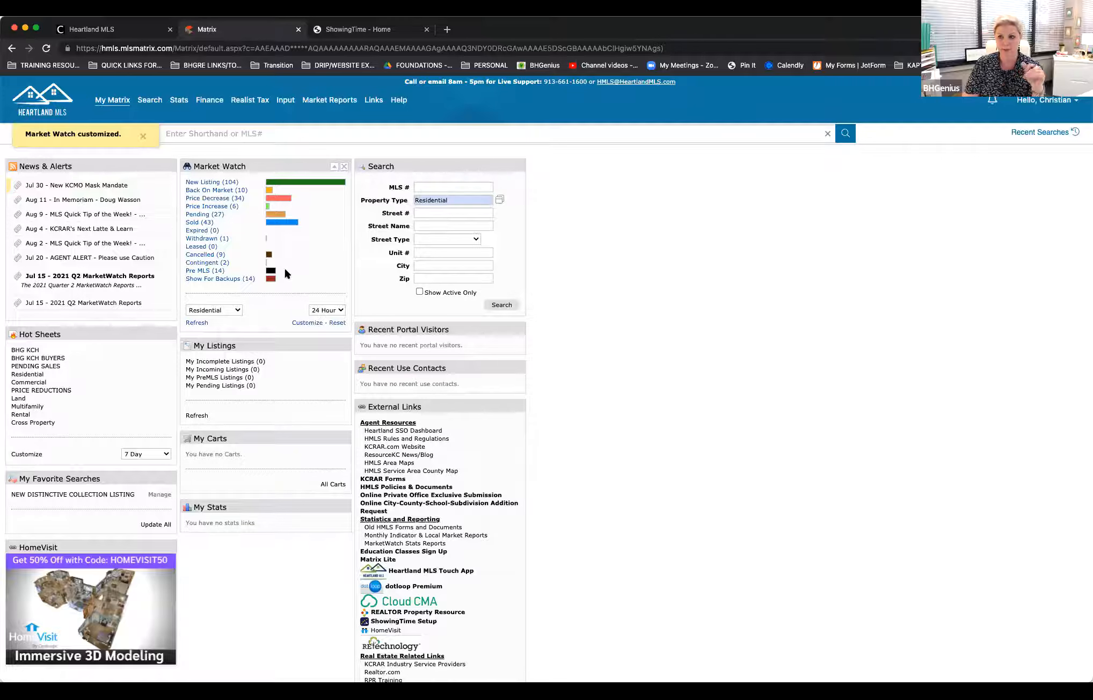
left_click(337, 323)
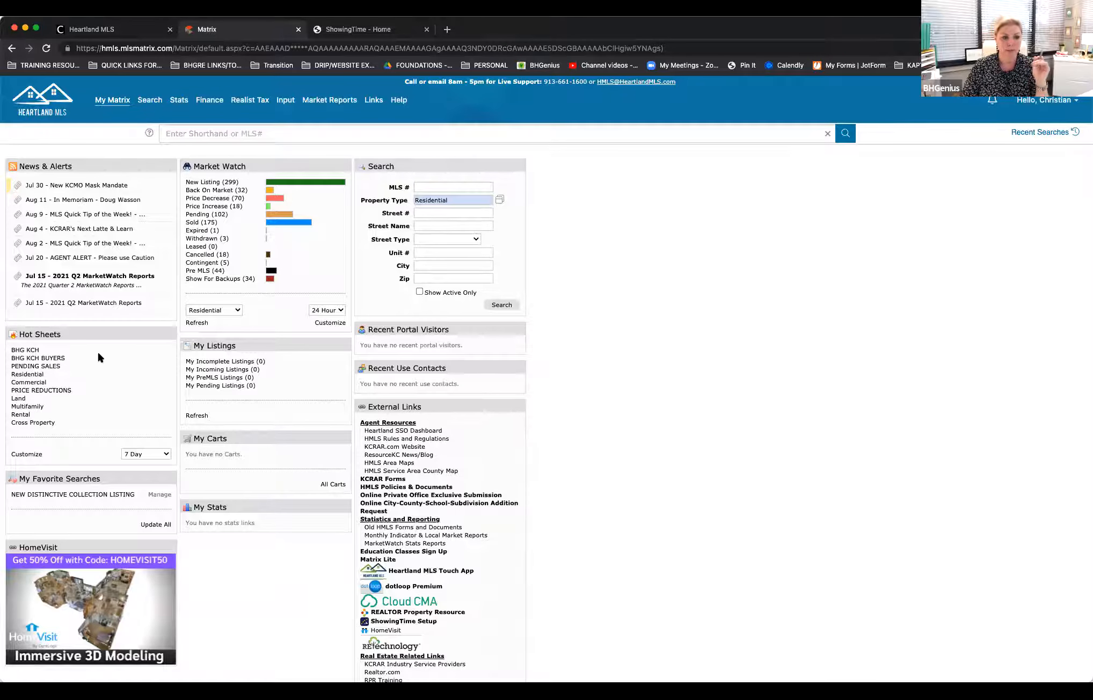
Step: View the listings of the BHG KCH hot sheet and return to the home page
left_click(32, 352)
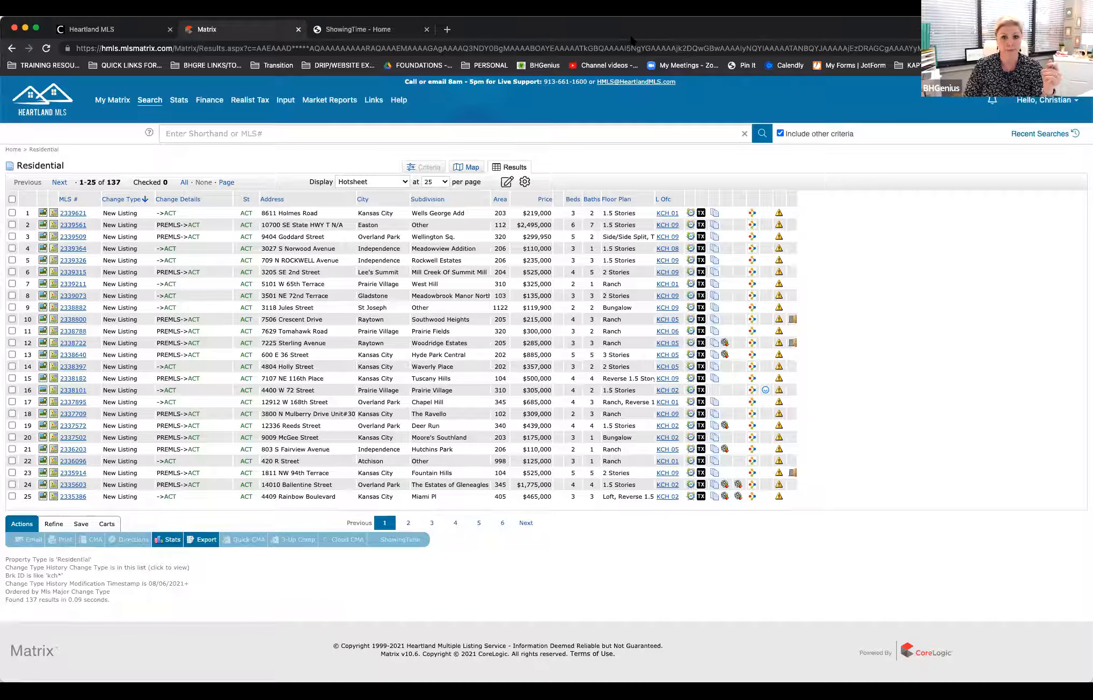
left_click(14, 150)
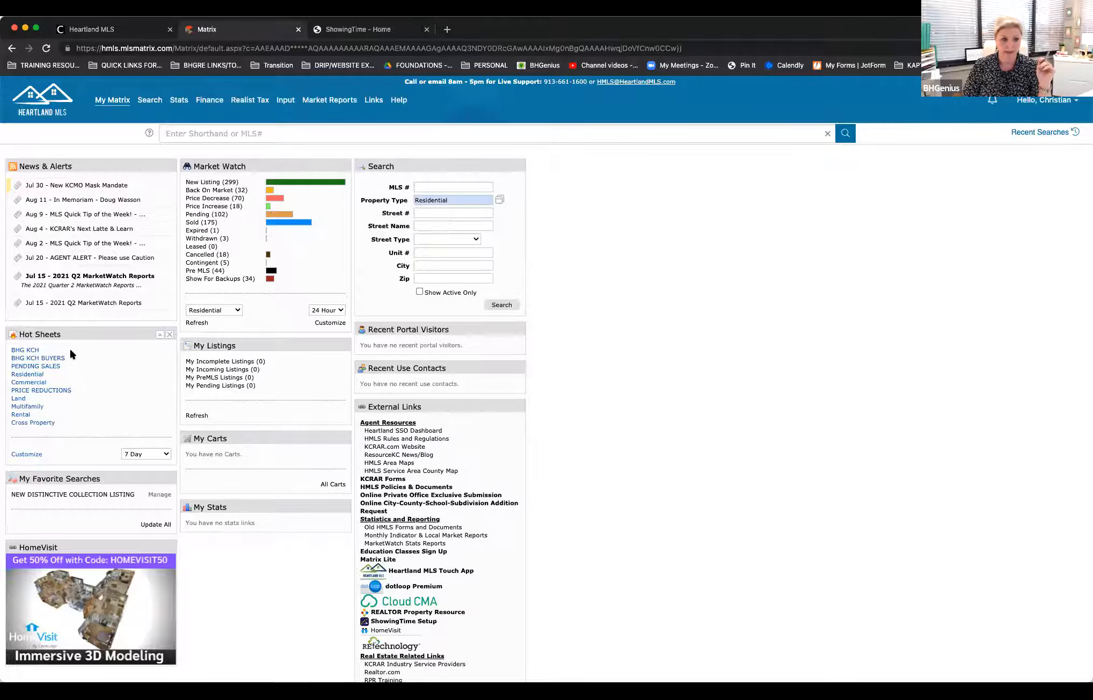
Step: Open the hot sheet management page and delete the BHG KCH hot sheet
left_click(28, 455)
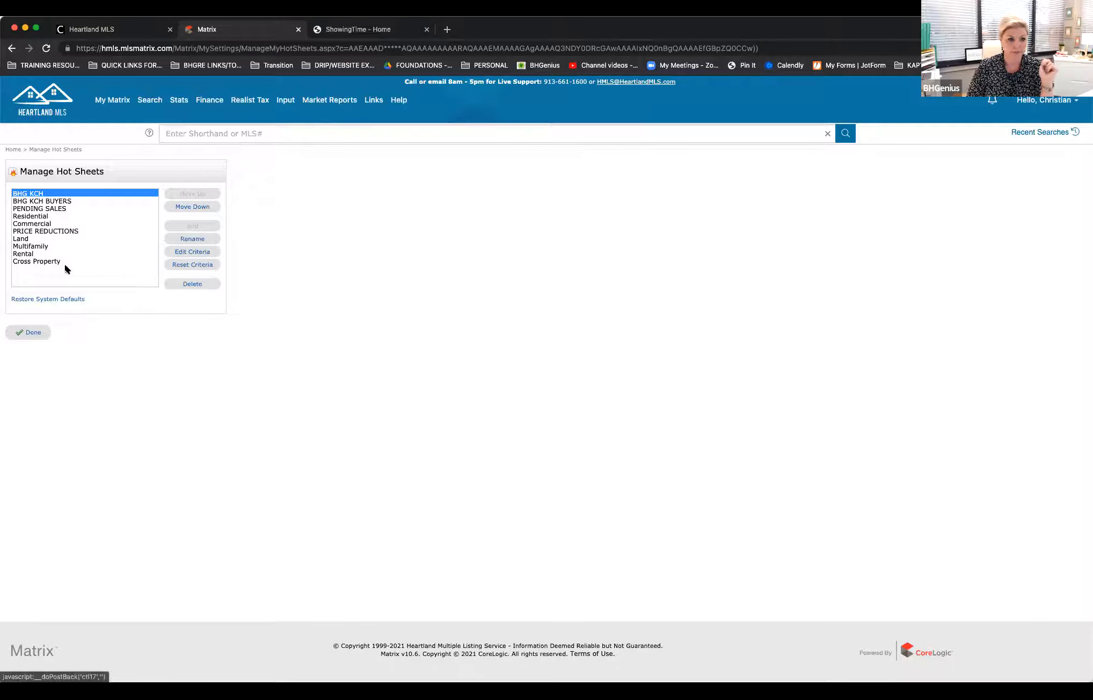
left_click(54, 232)
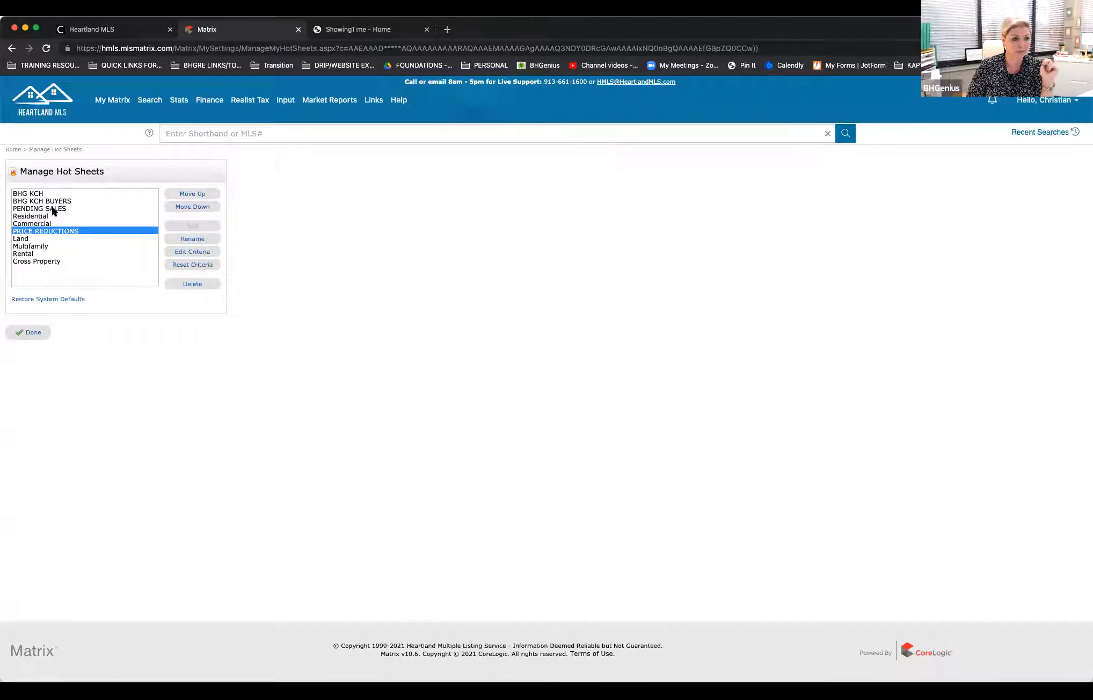
left_click(54, 209)
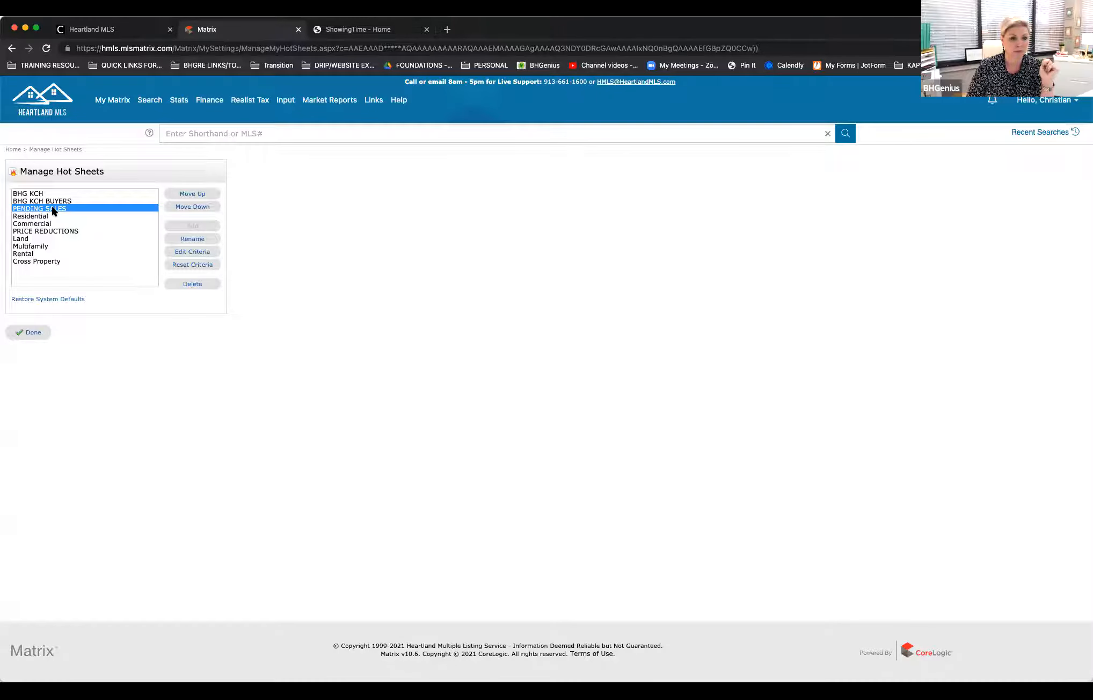
left_click(63, 194)
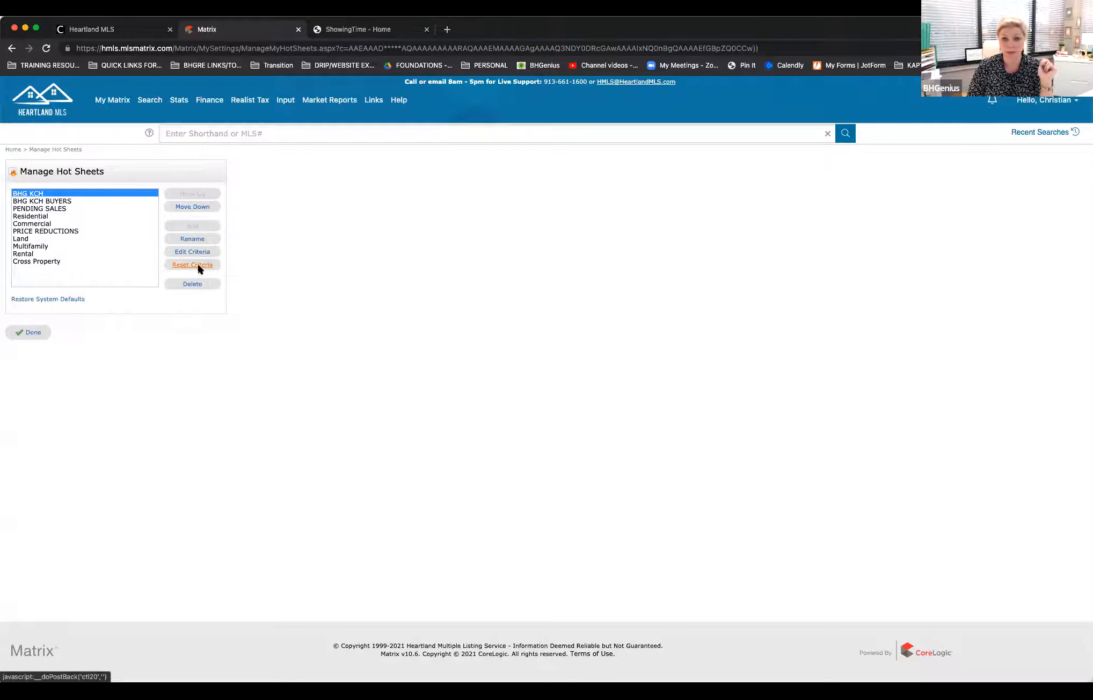
left_click(192, 285)
left_click(636, 122)
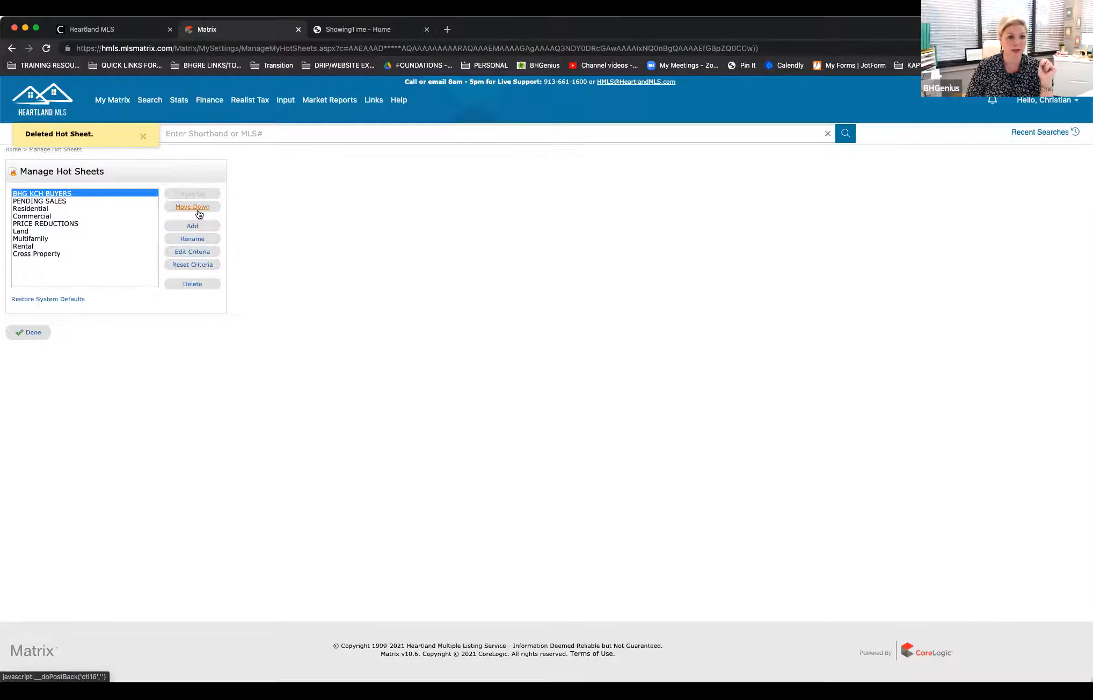
Step: Add a new Residential hot sheet named BHG NEW LISTINGS/ACTIVITY and save it
left_click(195, 229)
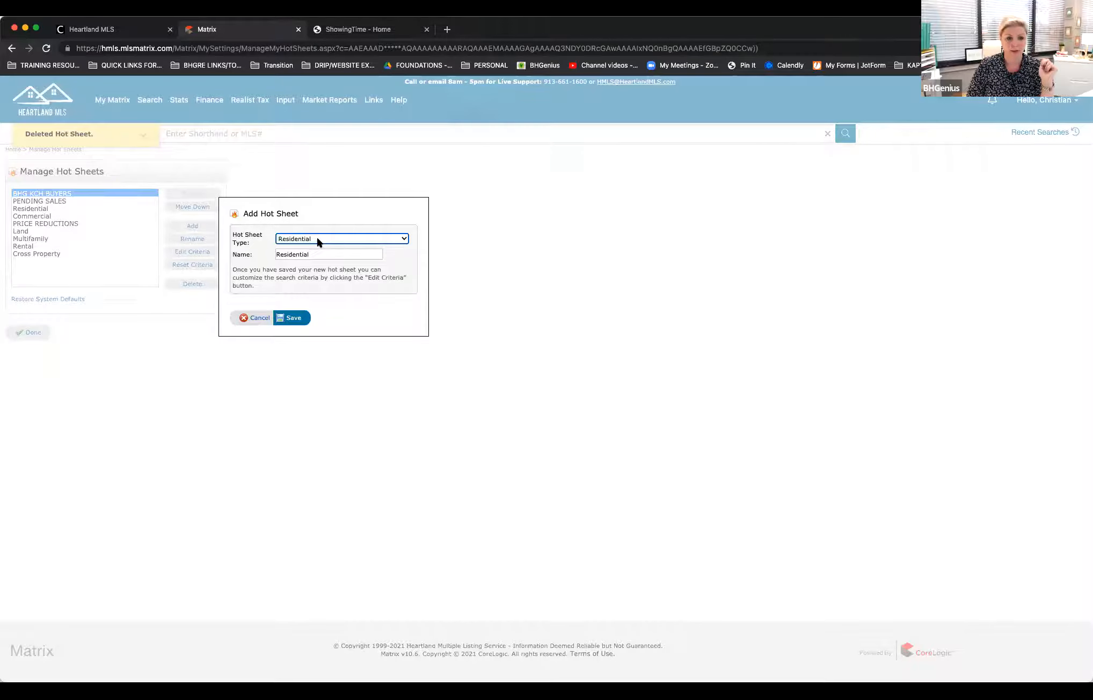
double_click(314, 253)
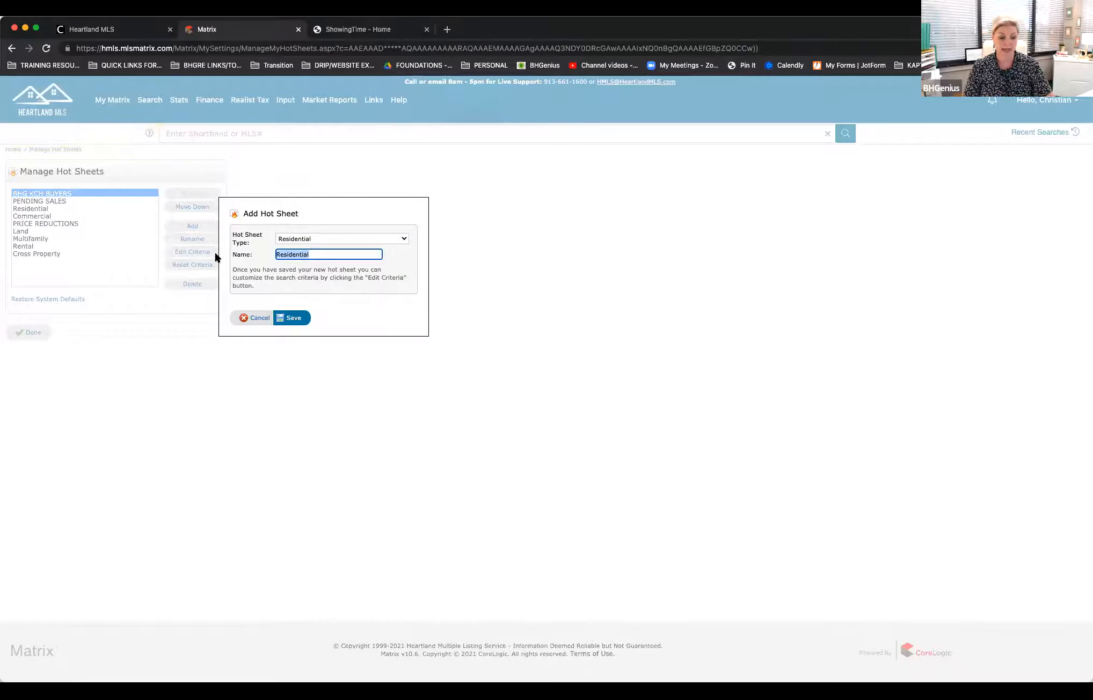
key("BackSpace")
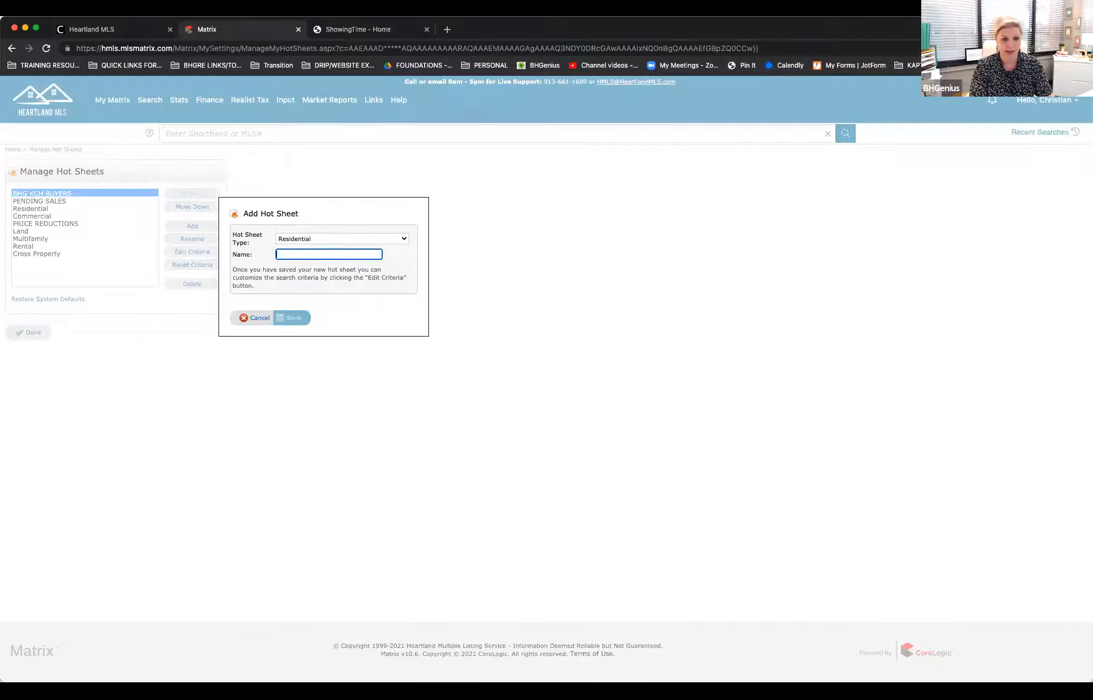
type("BHG ")
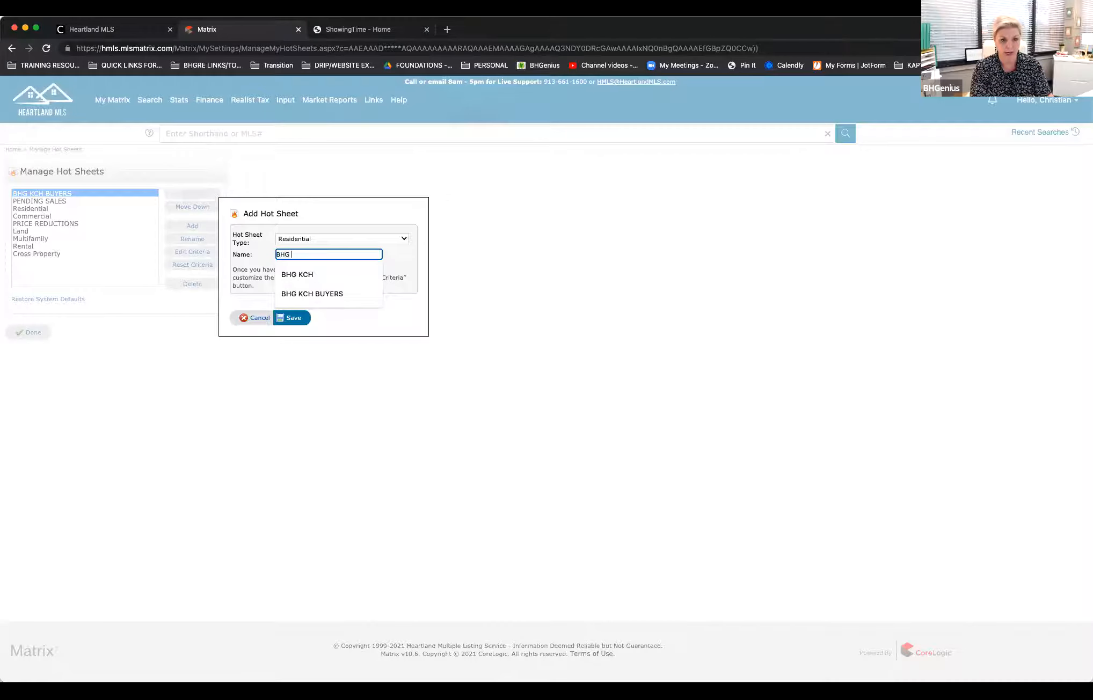
type("NEW LISTINGS")
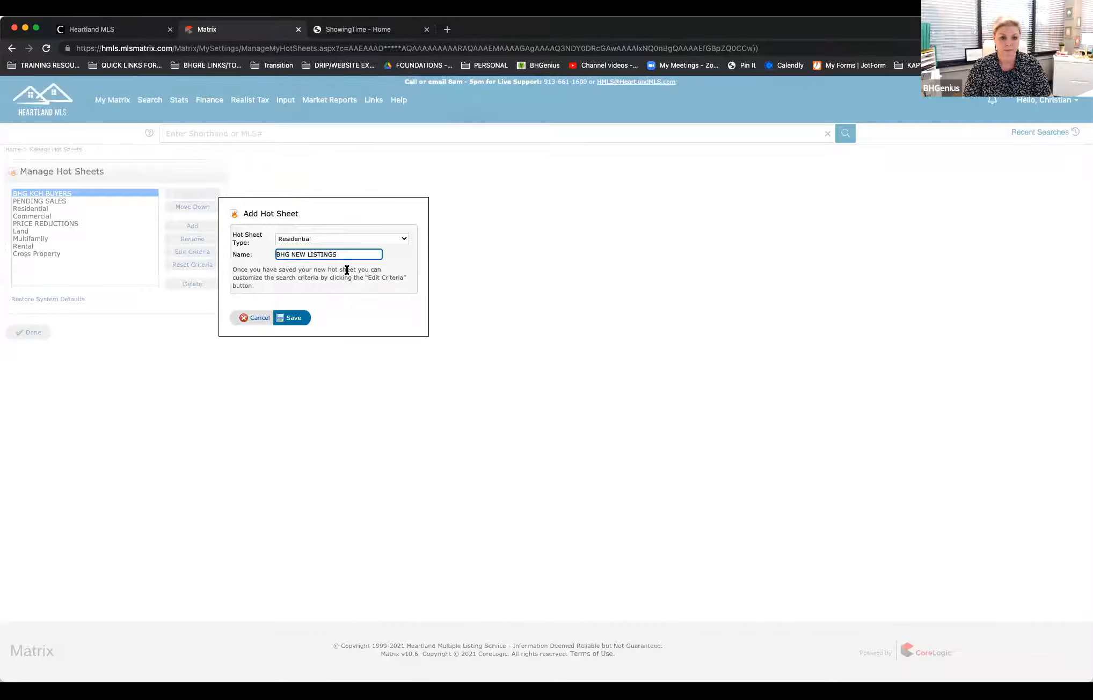
type("/ACTIVITY")
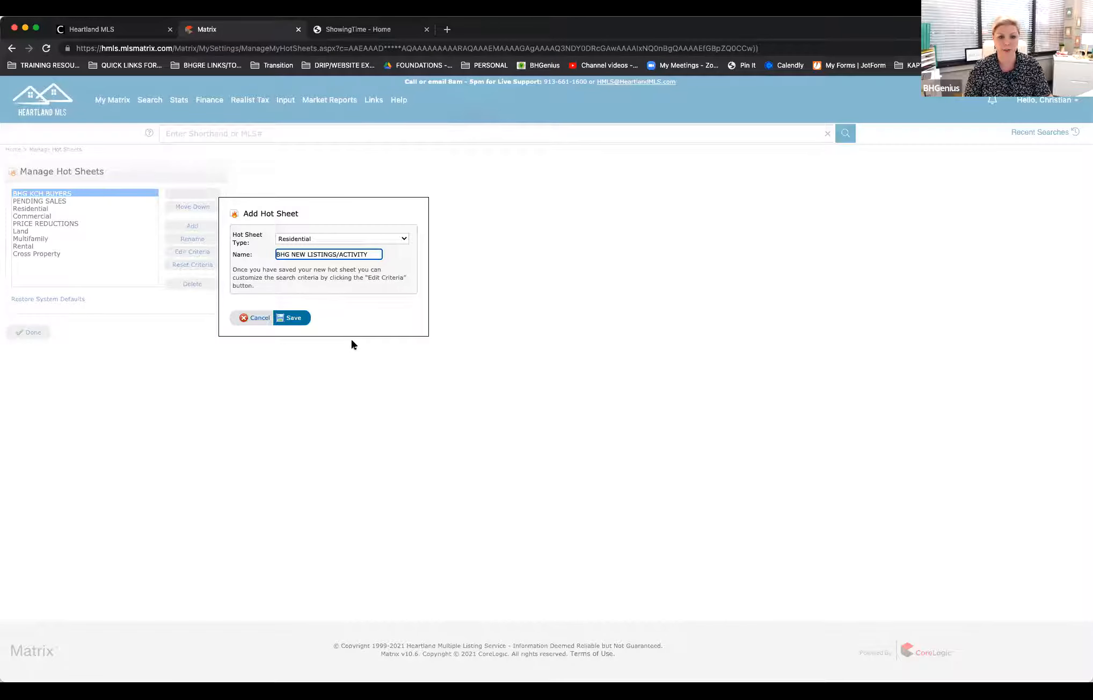
left_click(292, 319)
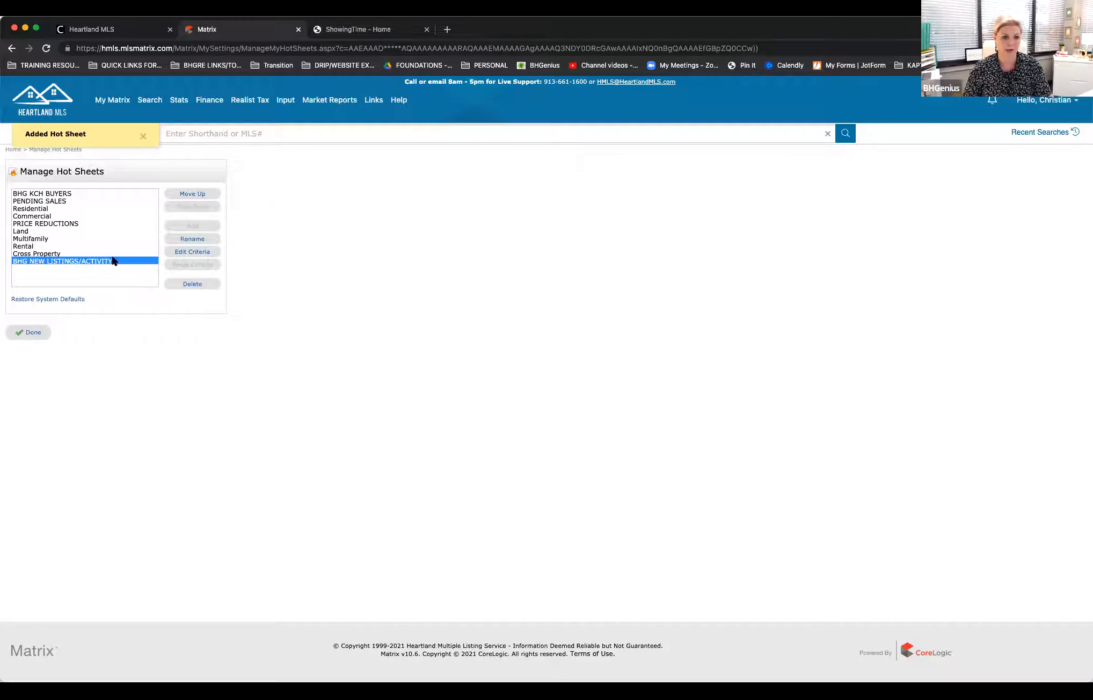
Step: Set the BHG NEW LISTINGS/ACTIVITY criteria to change types New Listing and Back On Market with Listing Office ID KCH*, and save
left_click(194, 254)
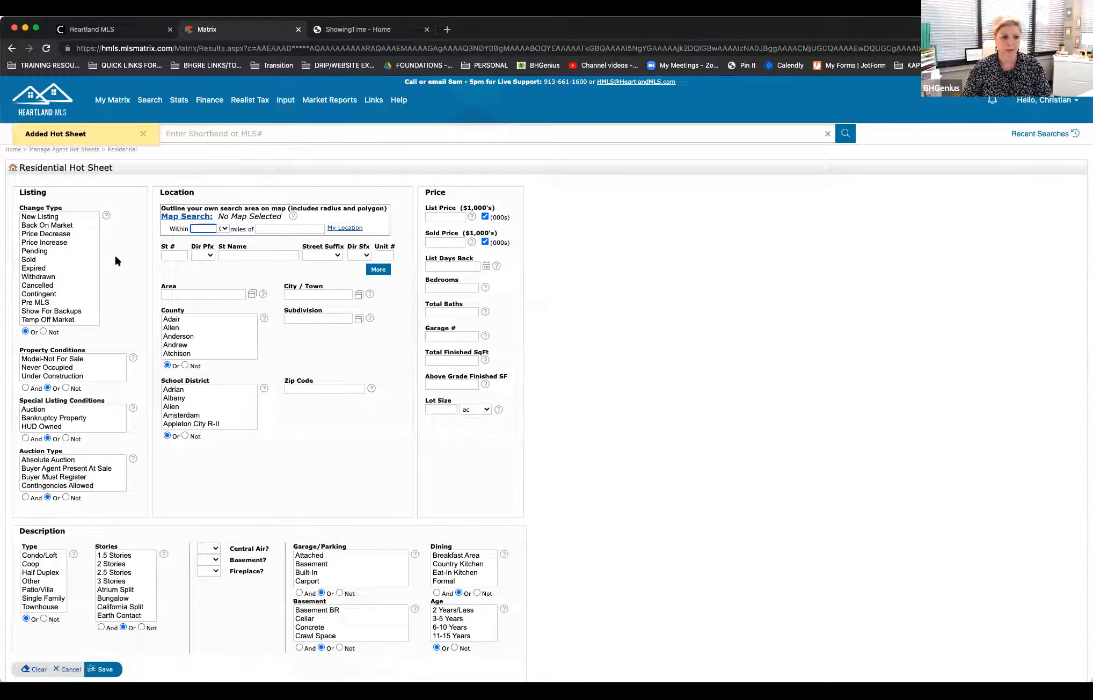
left_click(54, 216)
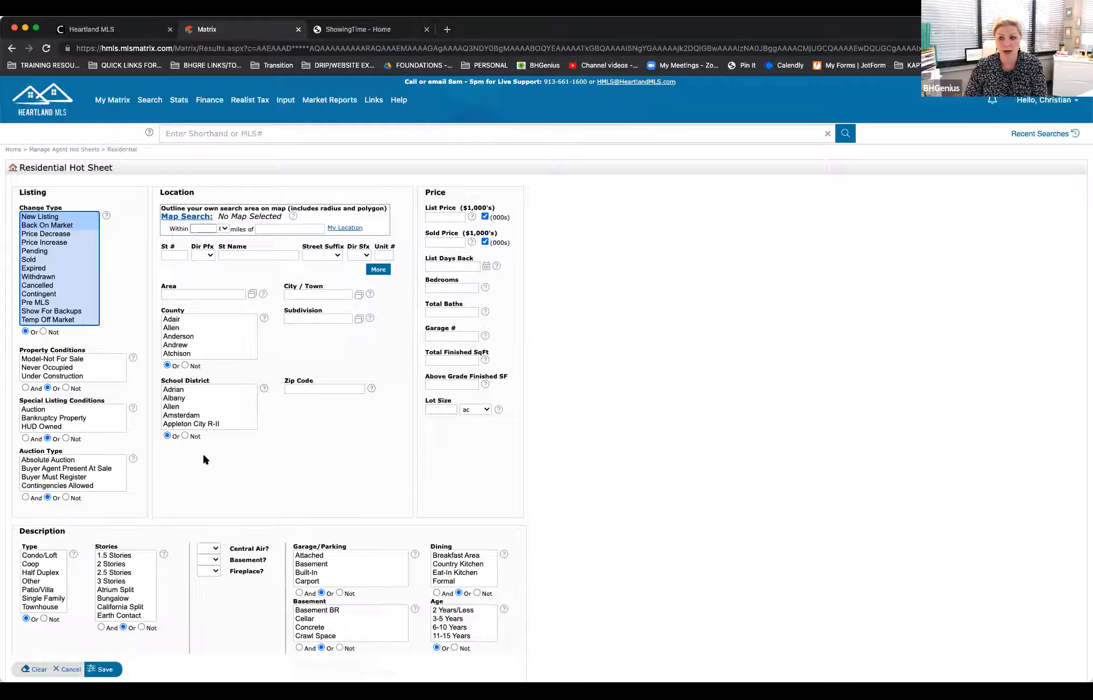
scroll(204, 456, "down", 12)
scroll(203, 453, "down", 3)
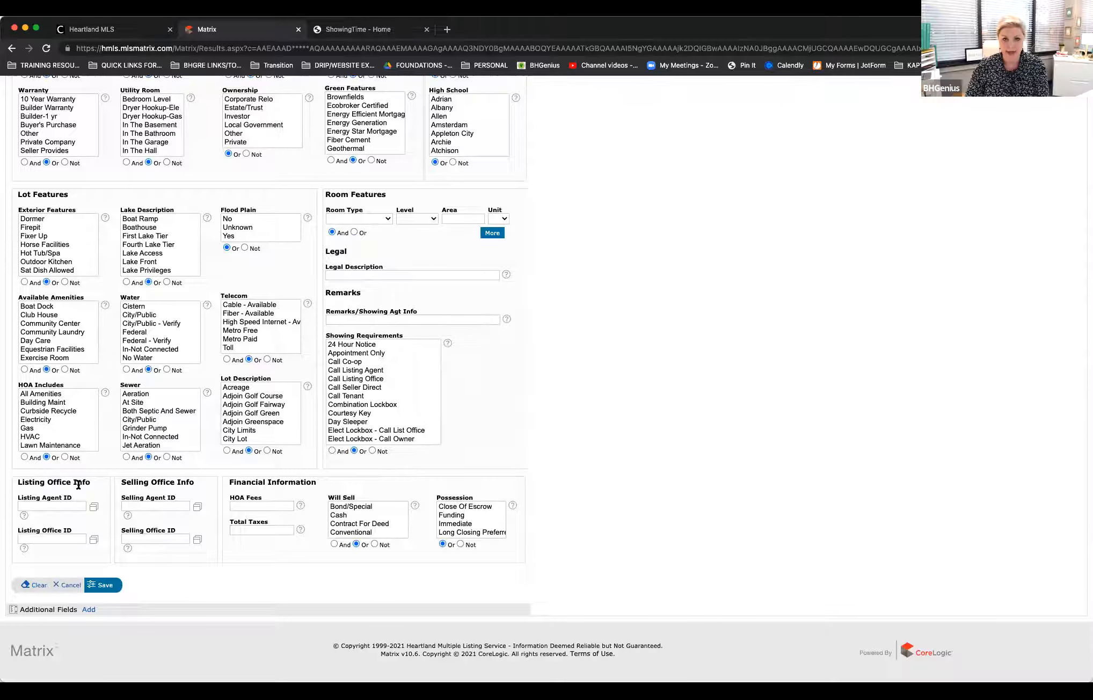
left_click(61, 539)
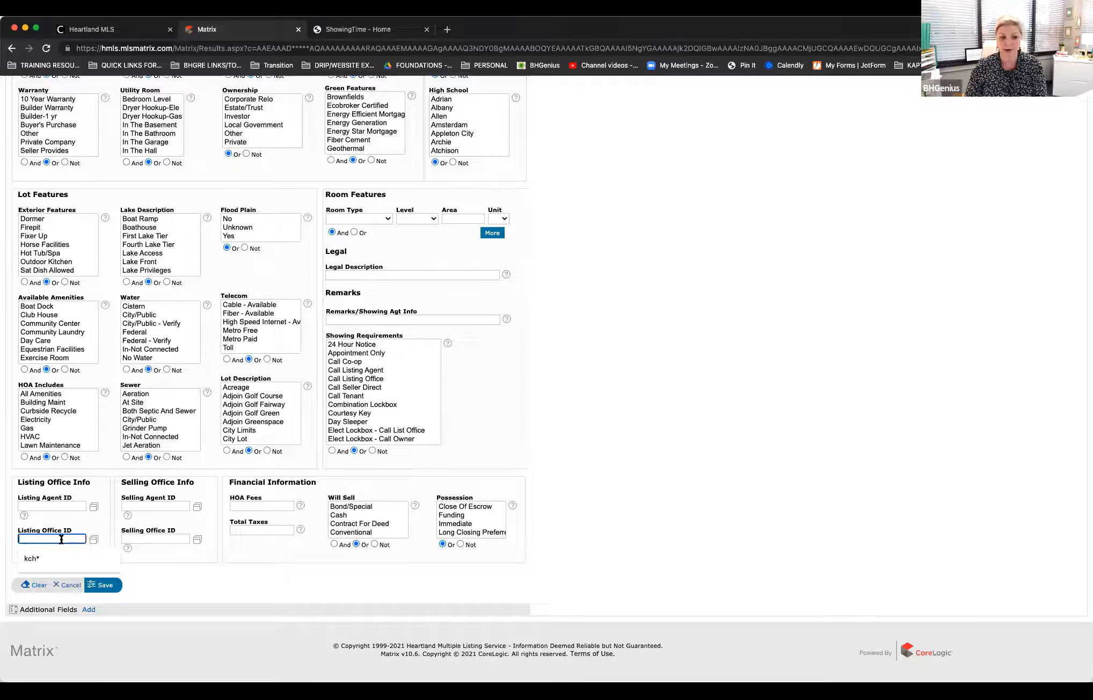
type("KCH*")
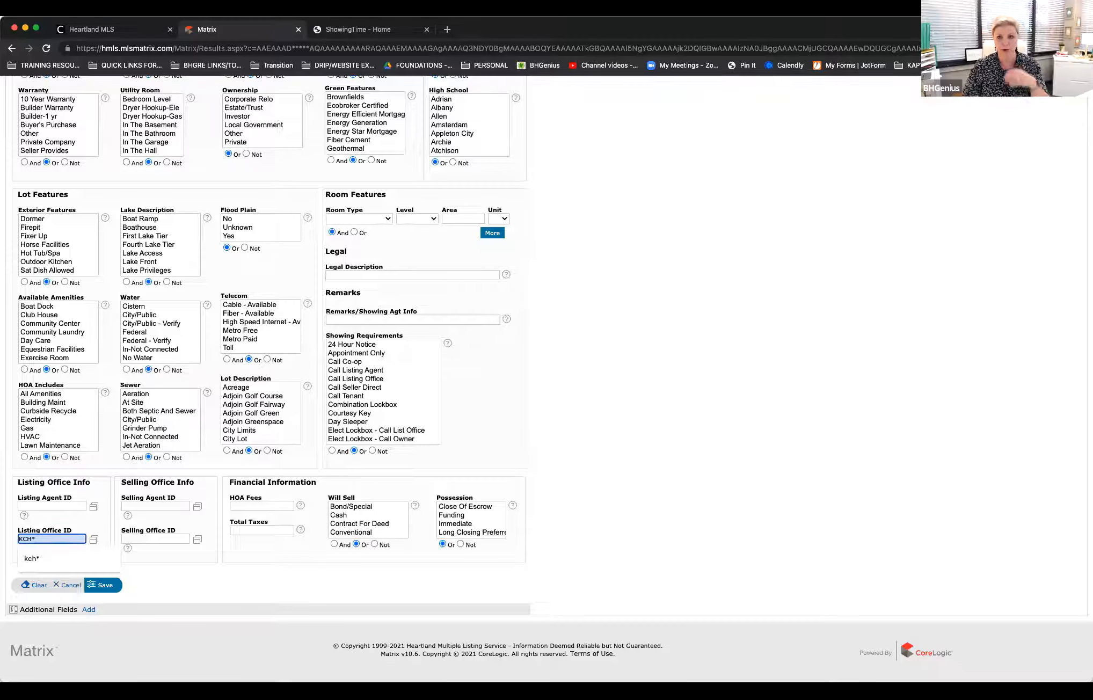
scroll(70, 593, "up", 1)
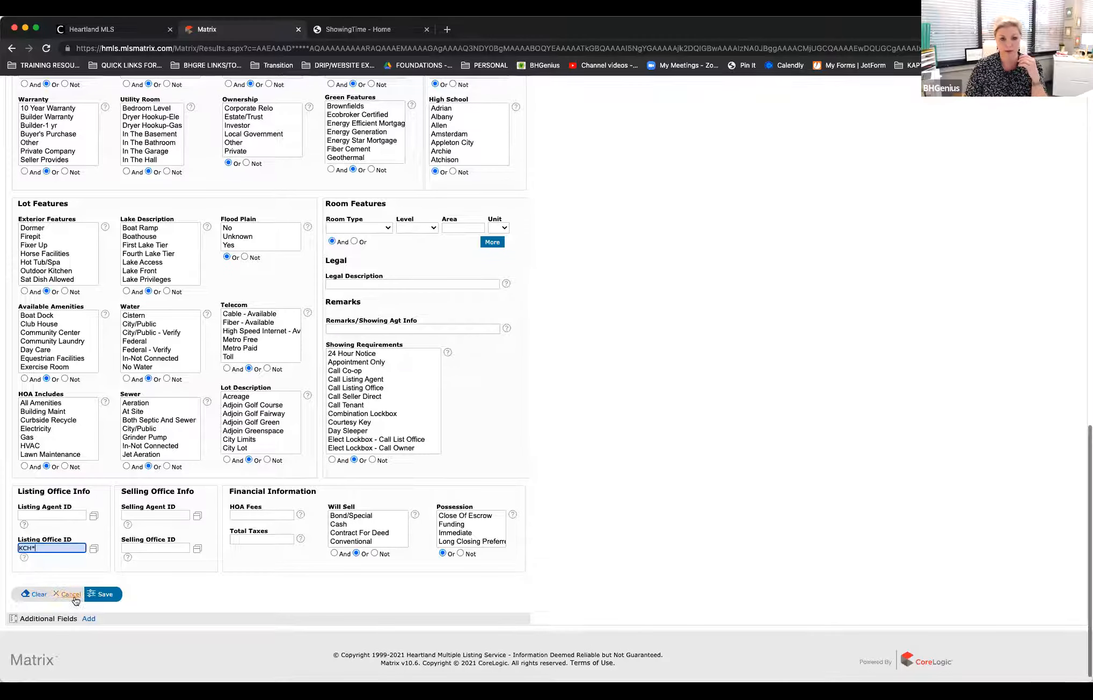
left_click(99, 595)
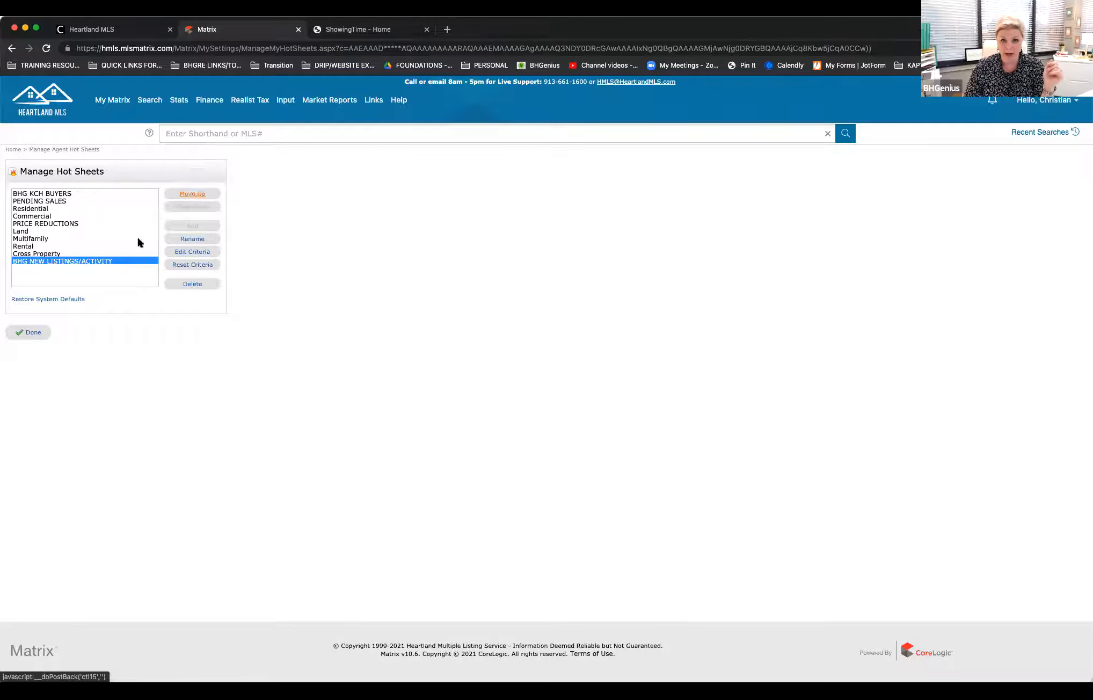
Step: Move the BHG NEW LISTINGS/ACTIVITY hot sheet up to the first position and finish managing hot sheets
left_click(196, 195)
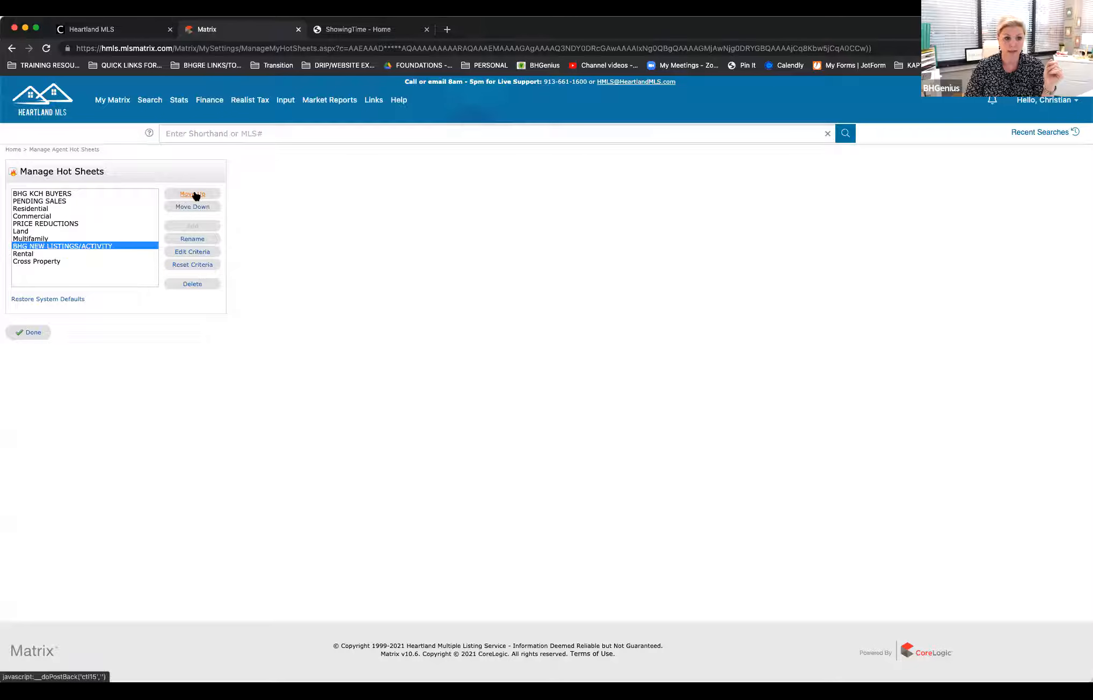
left_click(196, 194)
left_click(196, 195)
left_click(195, 195)
left_click(196, 194)
left_click(196, 194)
left_click(196, 194)
left_click(196, 194)
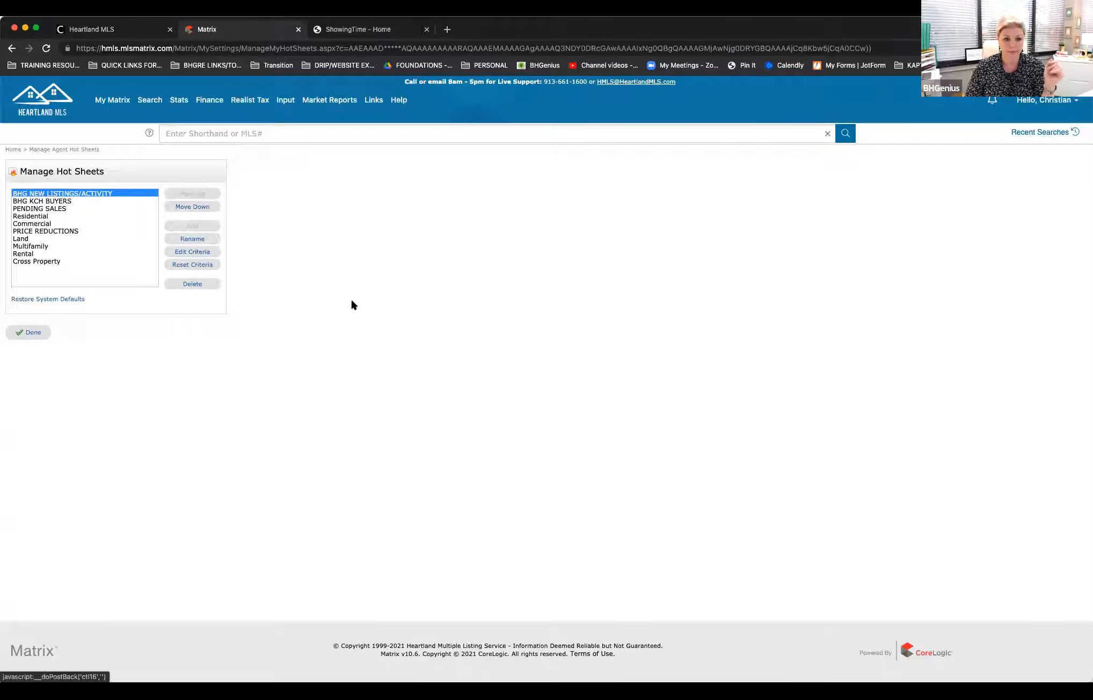
left_click(32, 333)
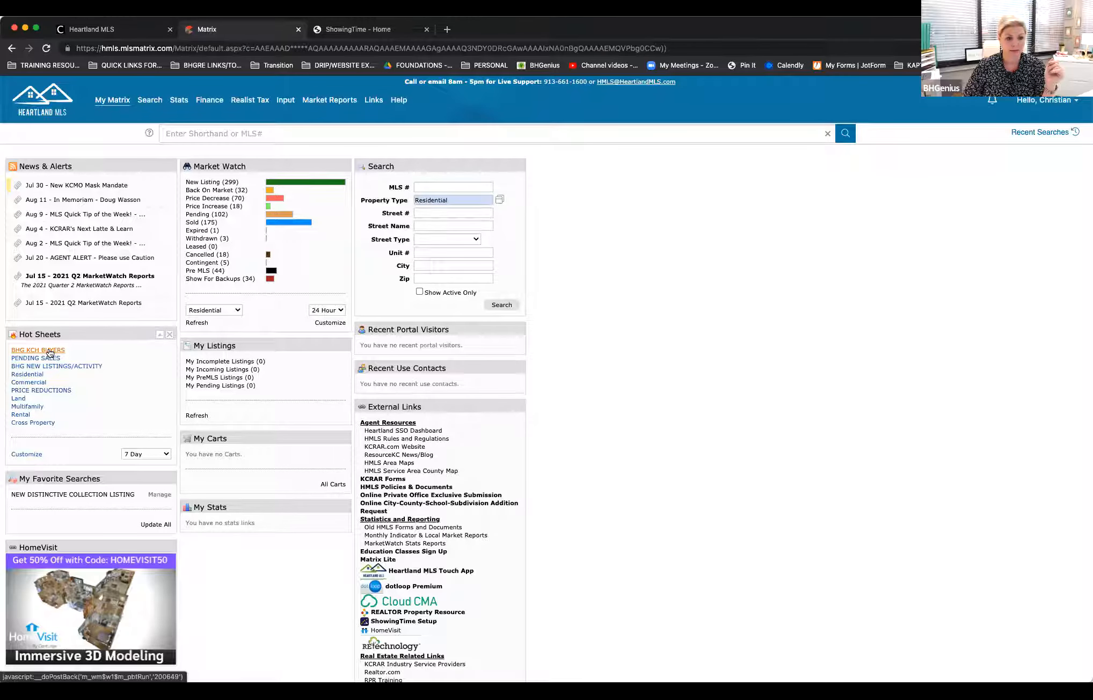
Step: View the BHG NEW LISTINGS/ACTIVITY listings, set the Hot Sheets period to 24 Hour, view them again, and return home
left_click(70, 367)
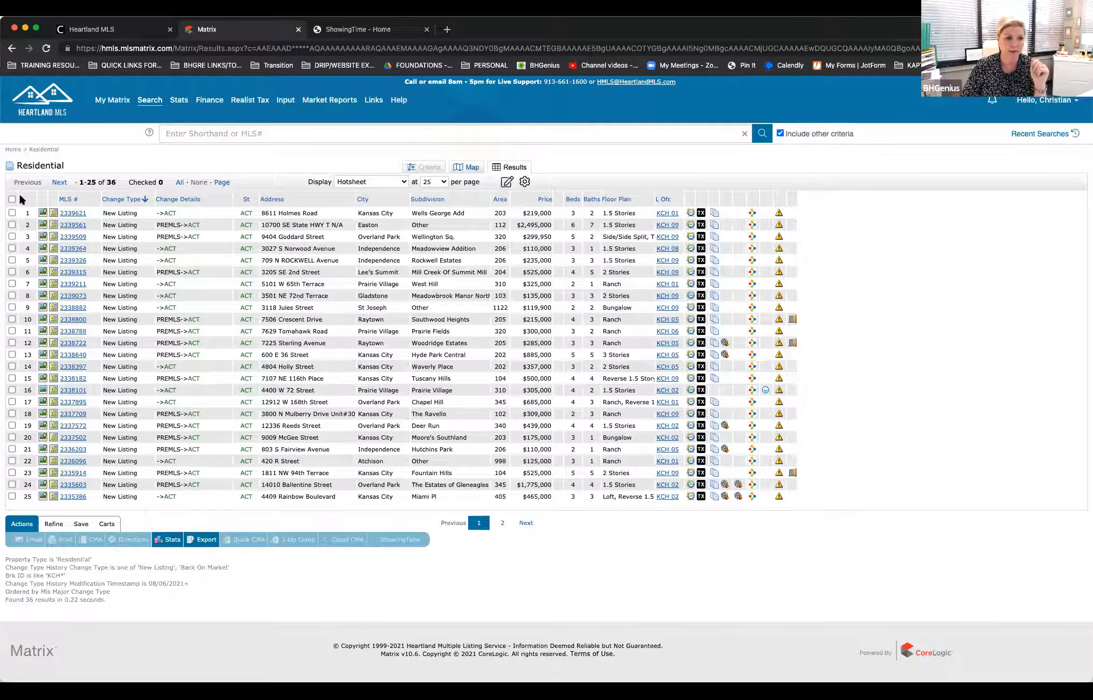
left_click(13, 149)
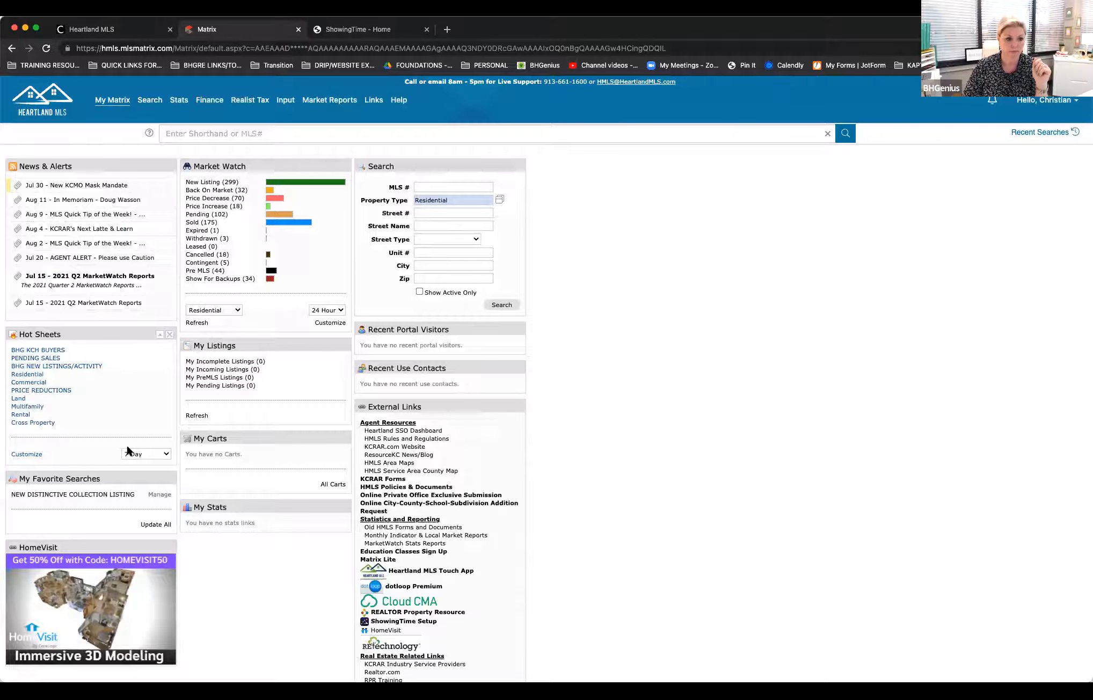
left_click(166, 455)
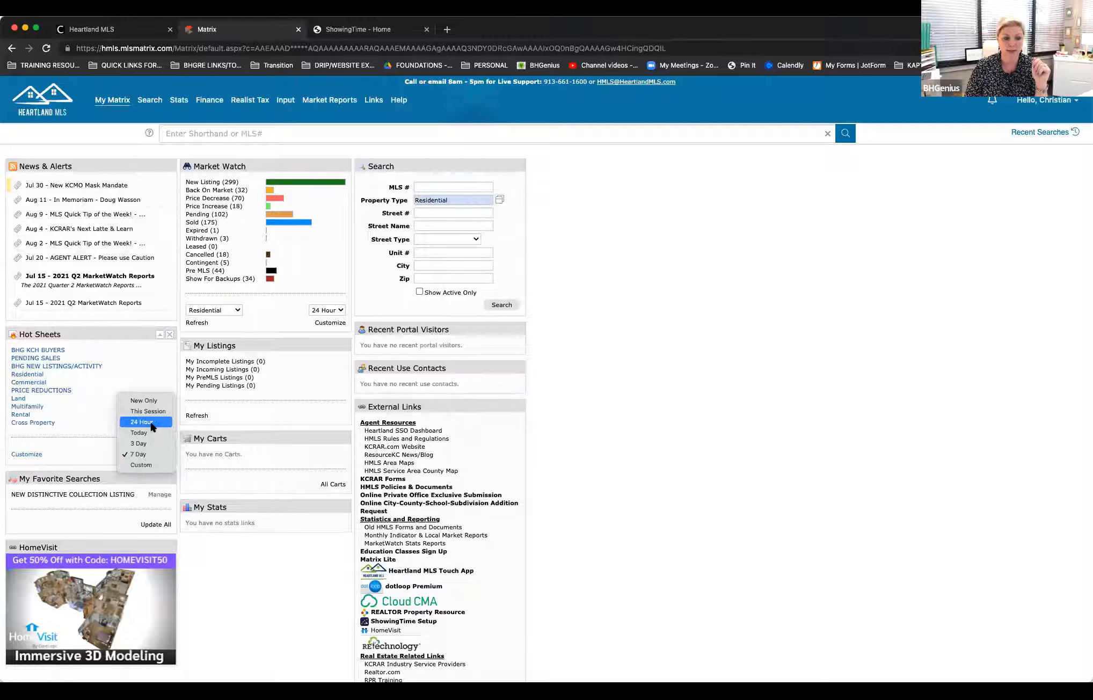
left_click(151, 423)
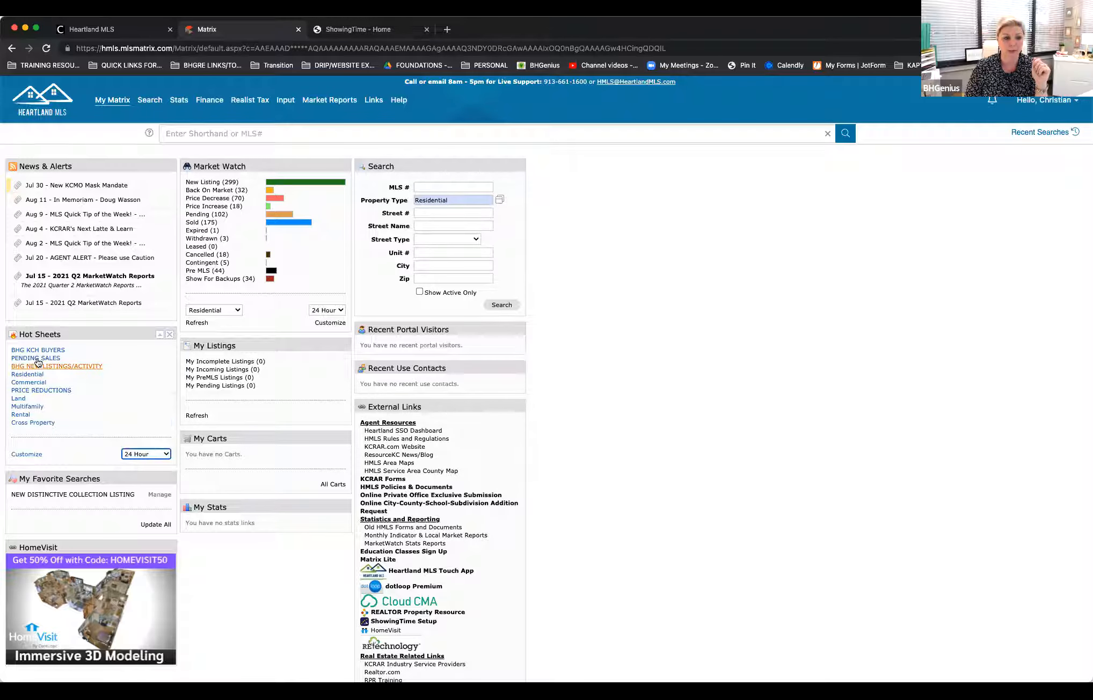
left_click(83, 367)
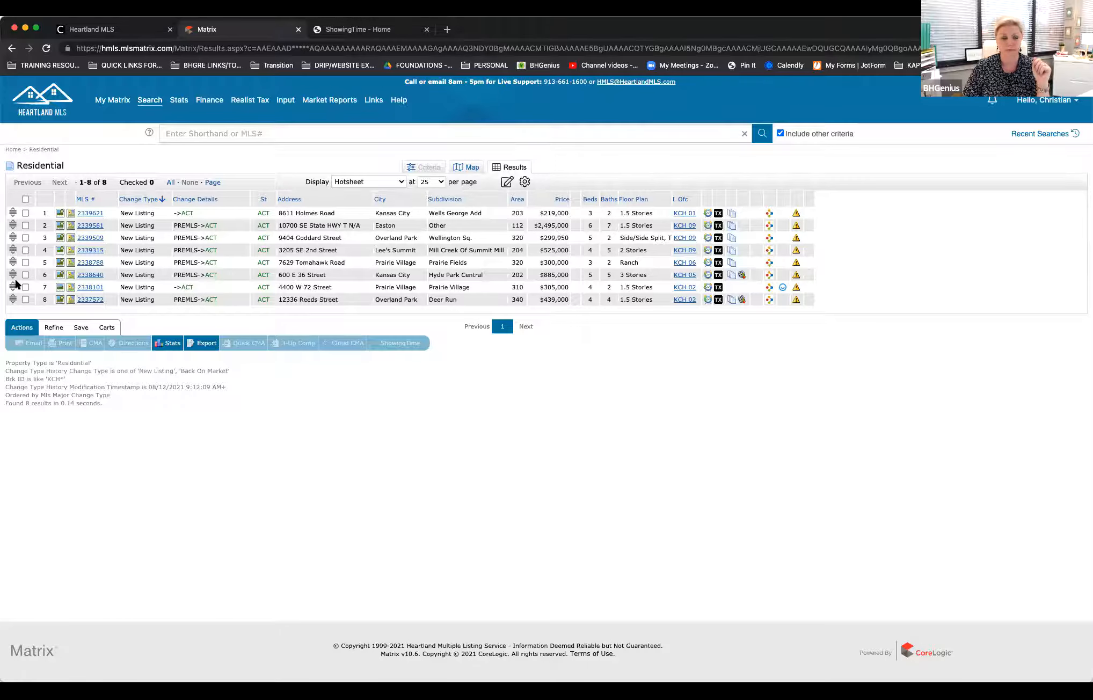
left_click(13, 149)
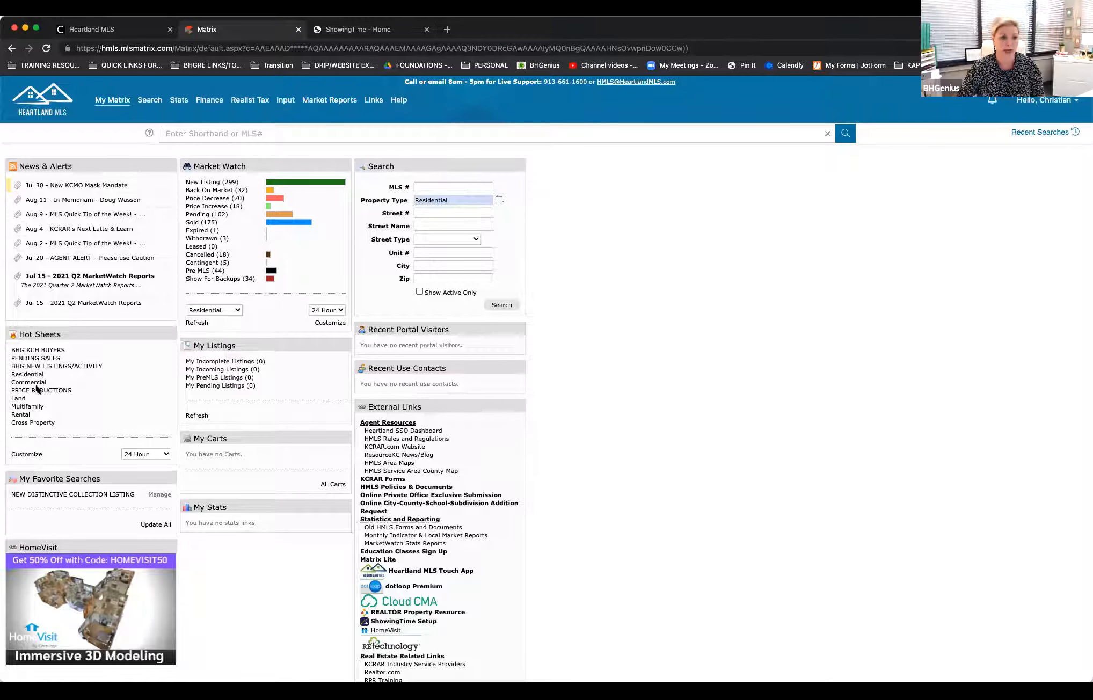
Step: Open hot sheet management, delete the PRICE REDUCTIONS hot sheet, and return to the home page
left_click(27, 454)
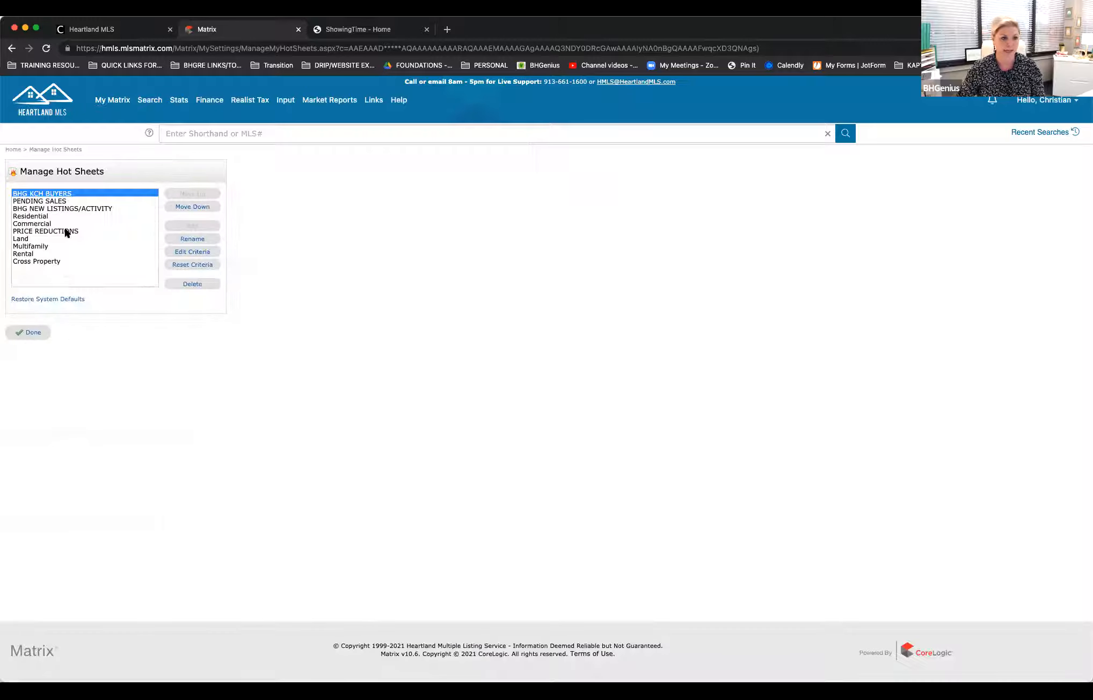
left_click(67, 231)
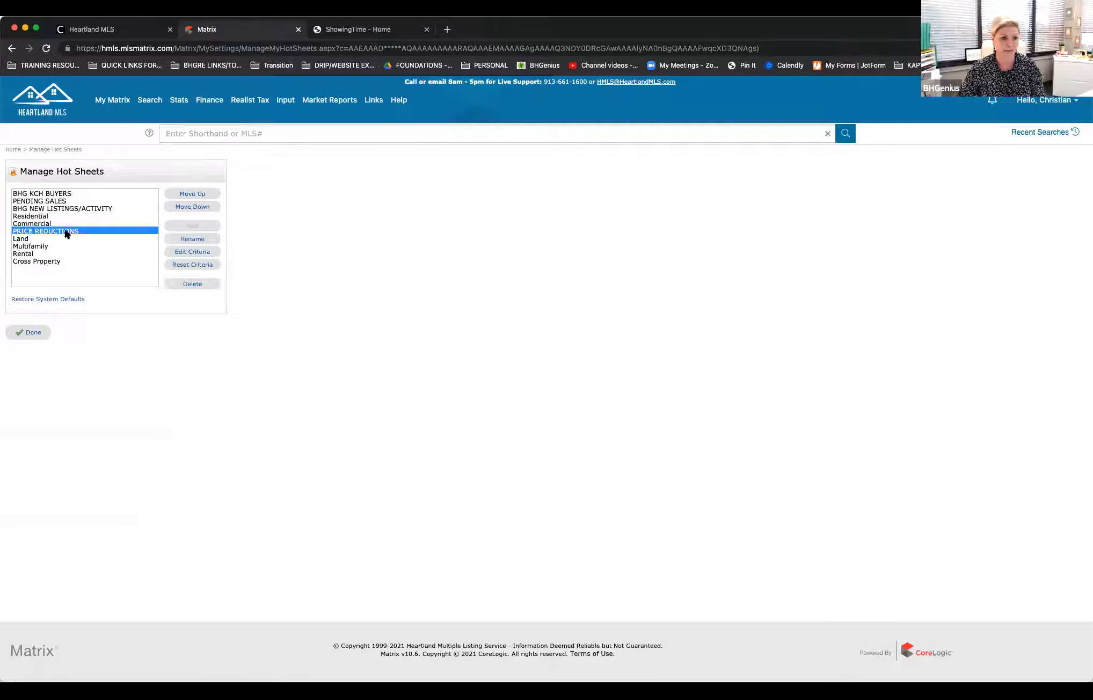
left_click(193, 284)
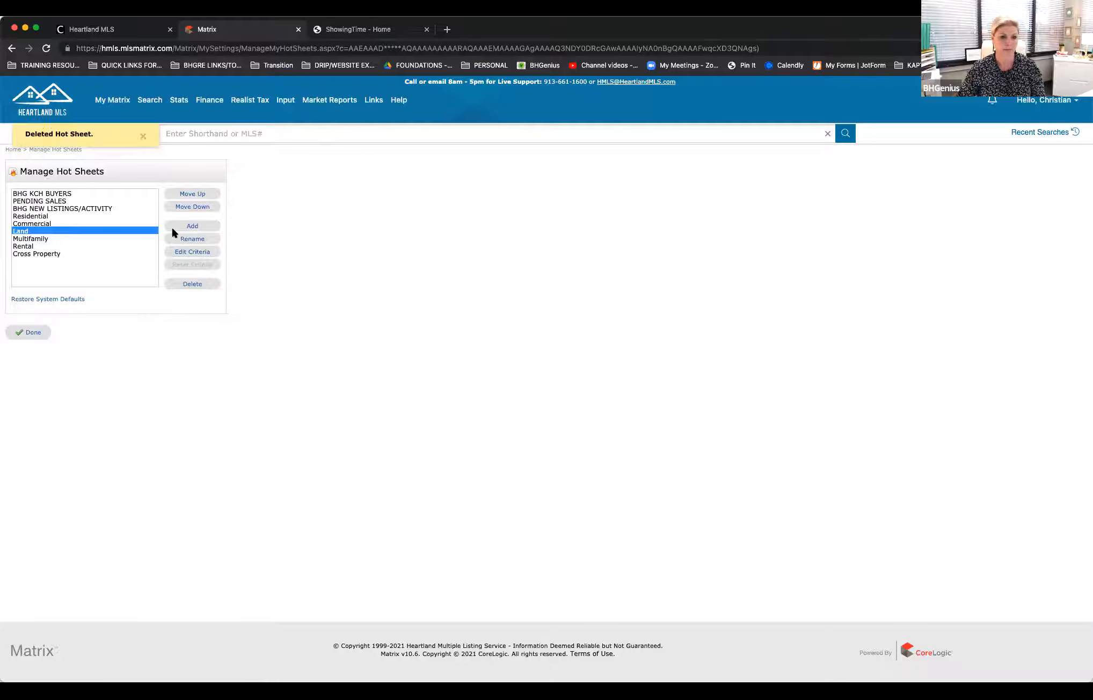
left_click(29, 333)
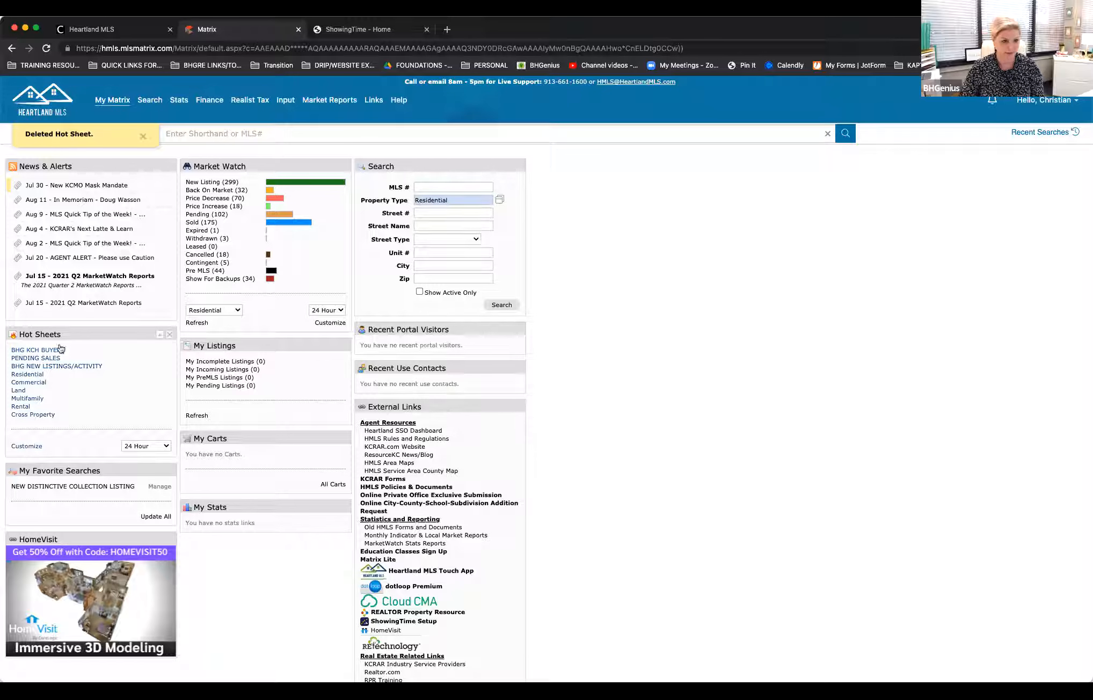
Step: Reopen hot sheet management and add a Residential hot sheet named PRICE REDUCTIONS
left_click(27, 447)
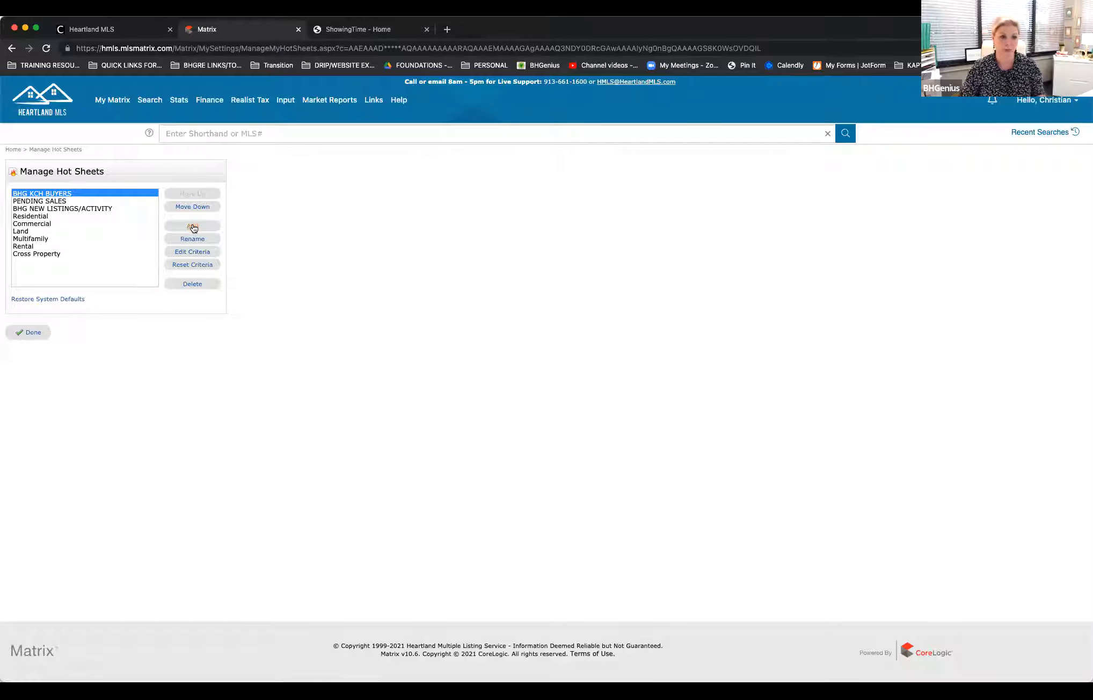
left_click(193, 229)
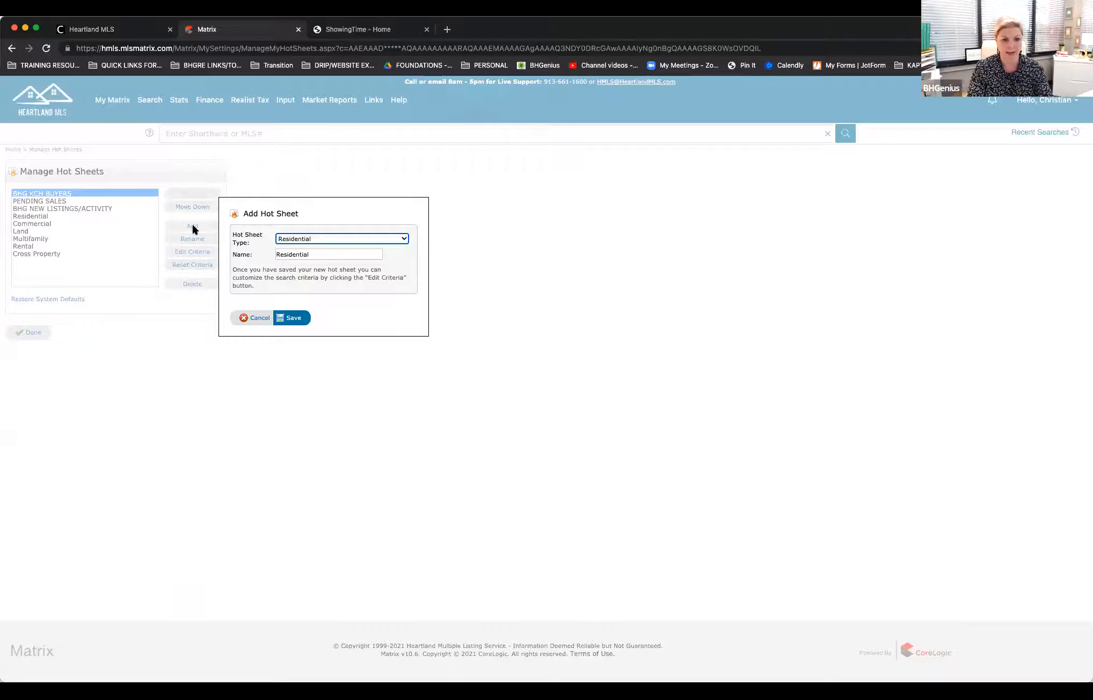
left_click_drag(327, 252, 256, 252)
type("PRICE RE")
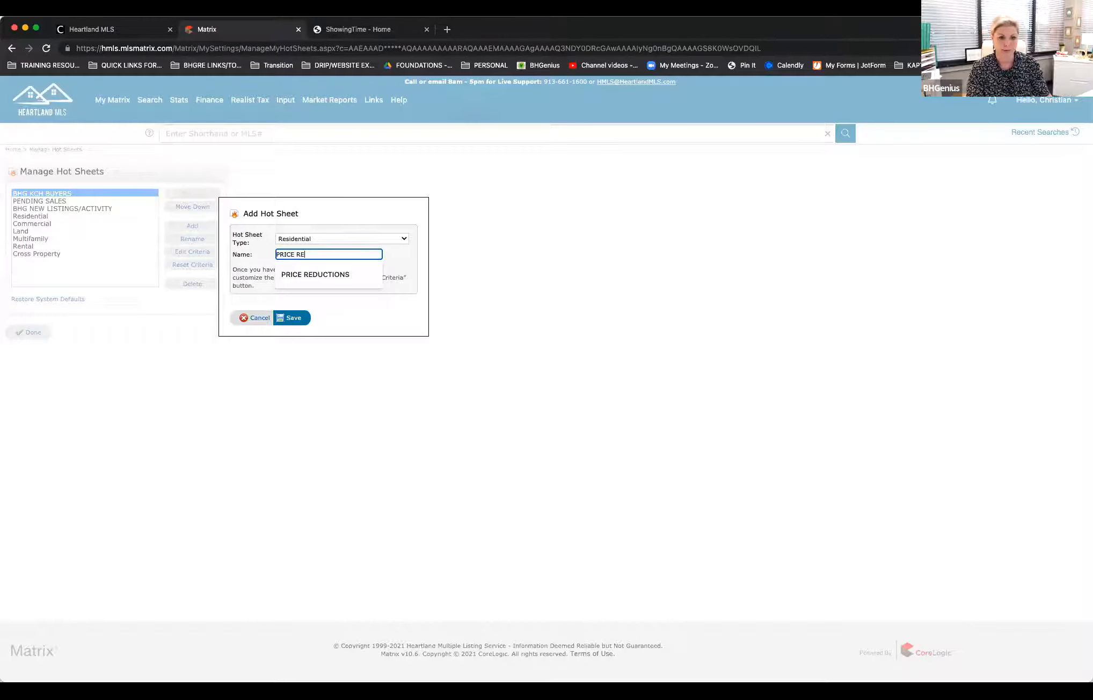
key("Down")
key("Return")
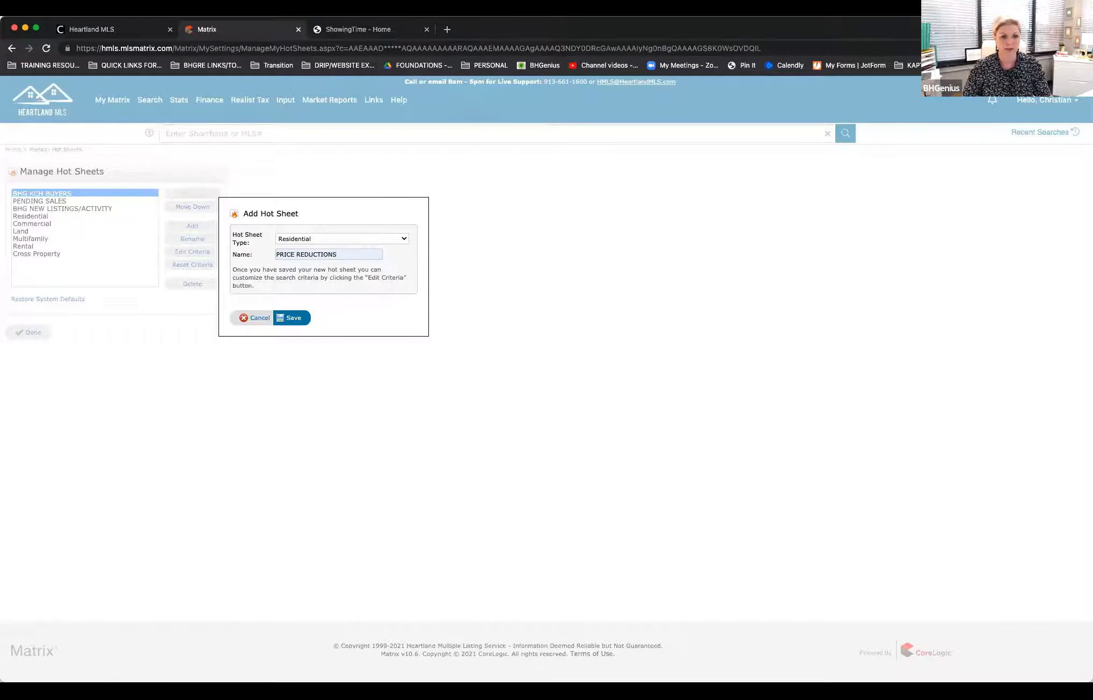
left_click(294, 320)
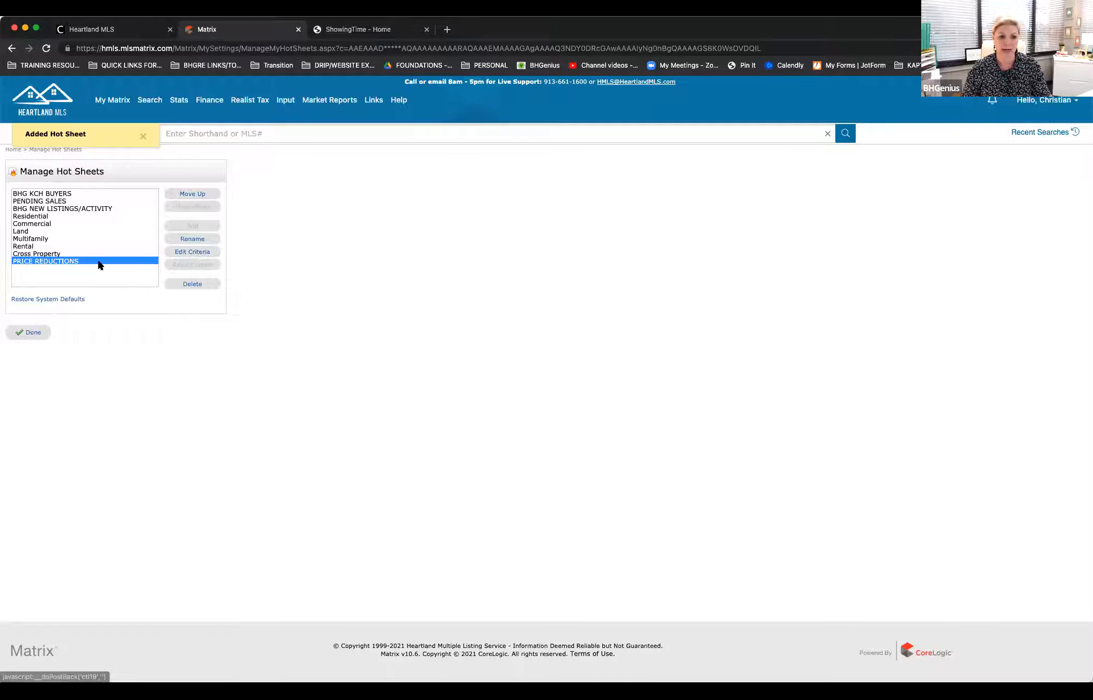
Step: Set the PRICE REDUCTIONS hot sheet's criteria to change type Price Decrease and save them
left_click(194, 253)
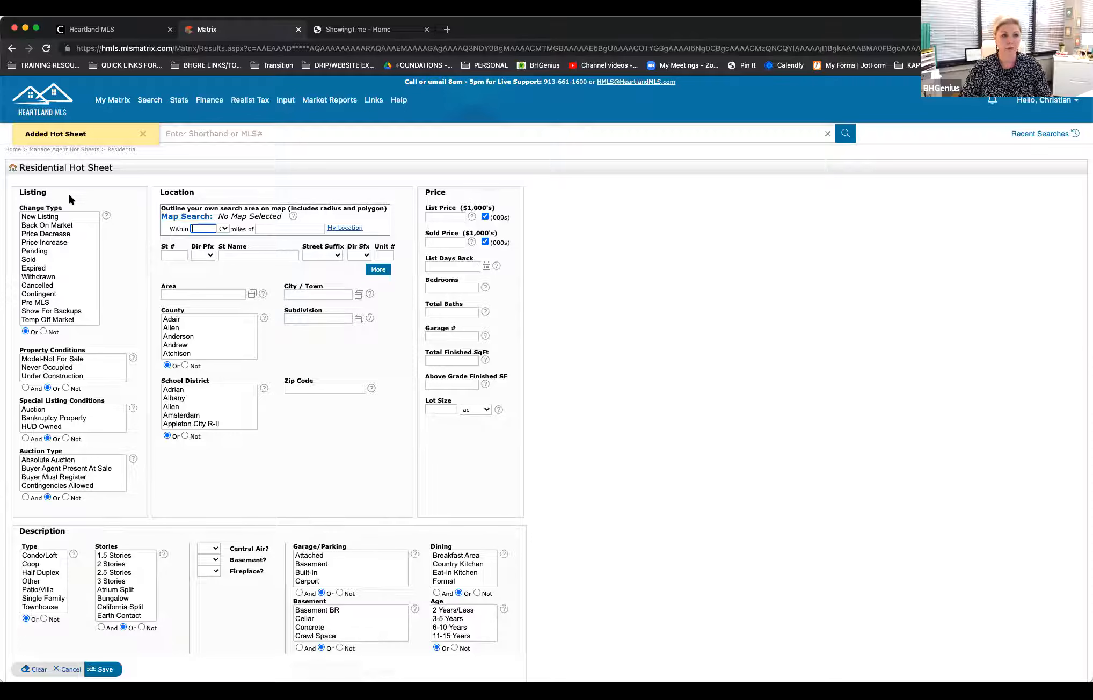
left_click(51, 236)
key("super+a")
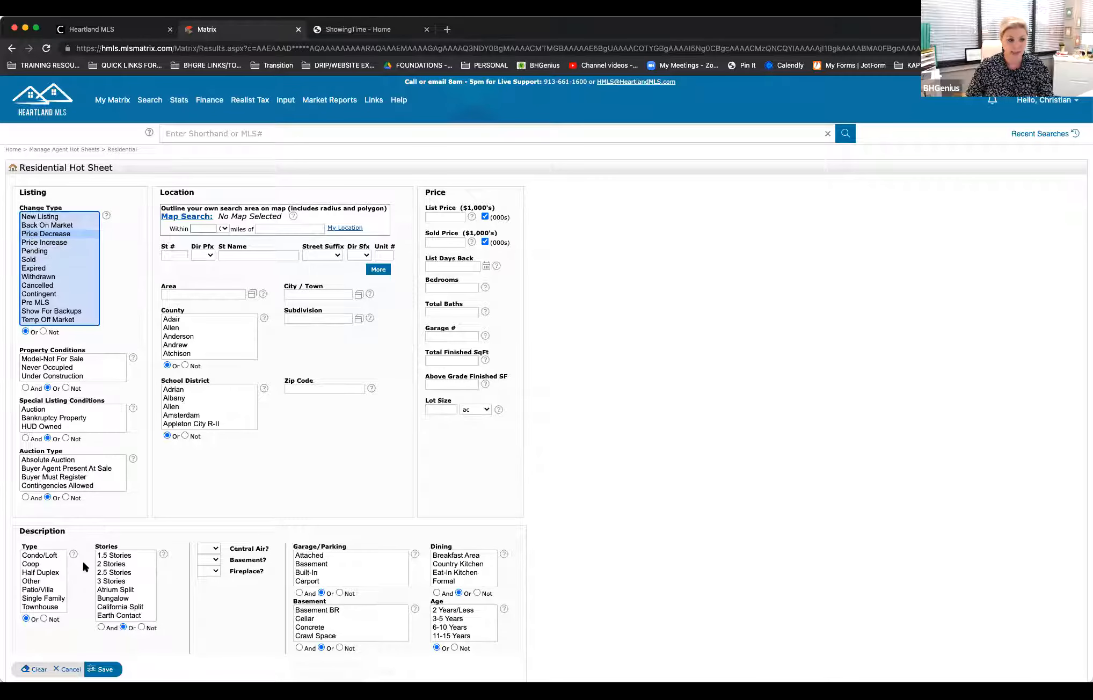
left_click(105, 669)
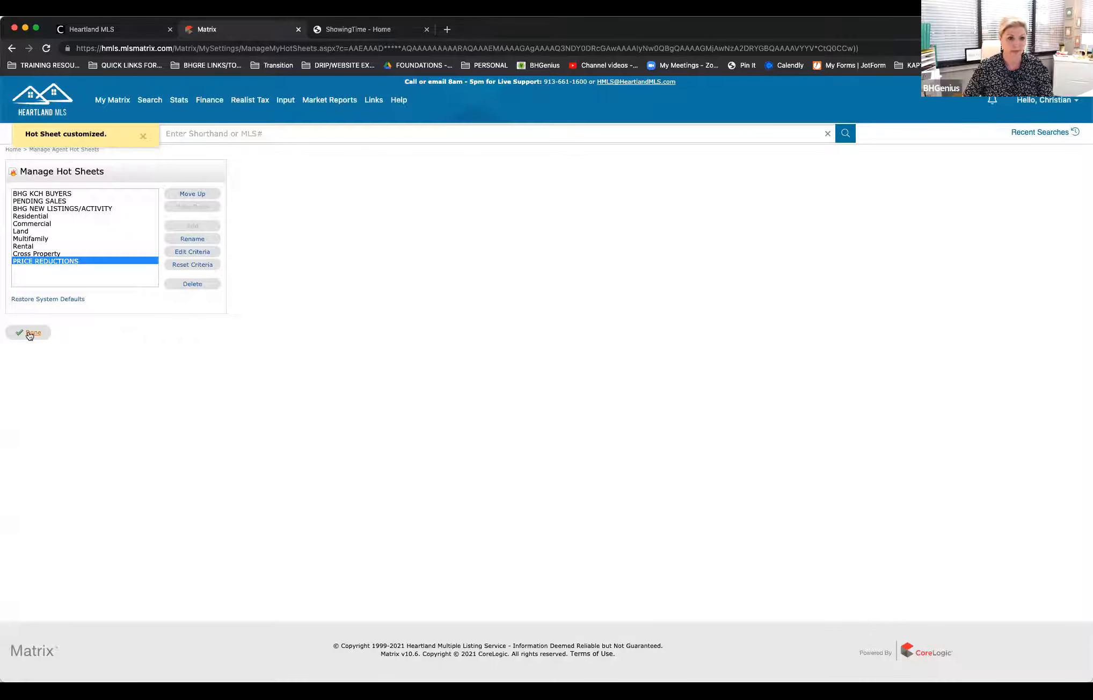
Step: Move the PRICE REDUCTIONS hot sheet up to directly below BHG NEW LISTINGS/ACTIVITY and finish managing hot sheets
left_click(191, 196)
left_click(191, 196)
left_click(191, 197)
left_click(191, 197)
left_click(191, 196)
left_click(191, 196)
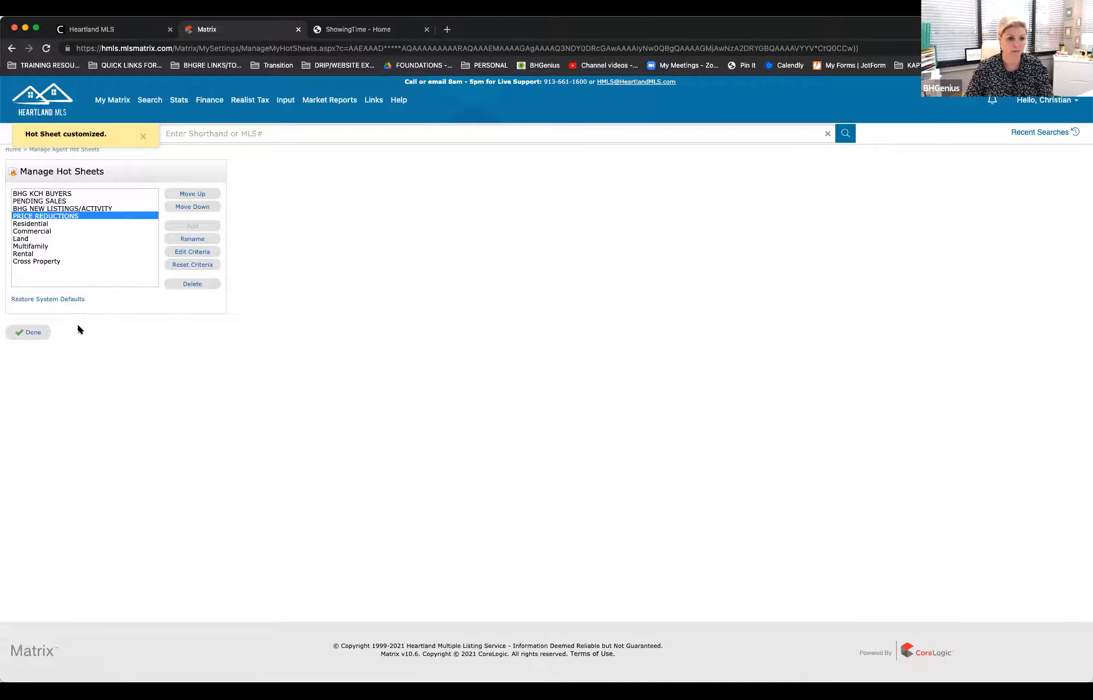
left_click(34, 333)
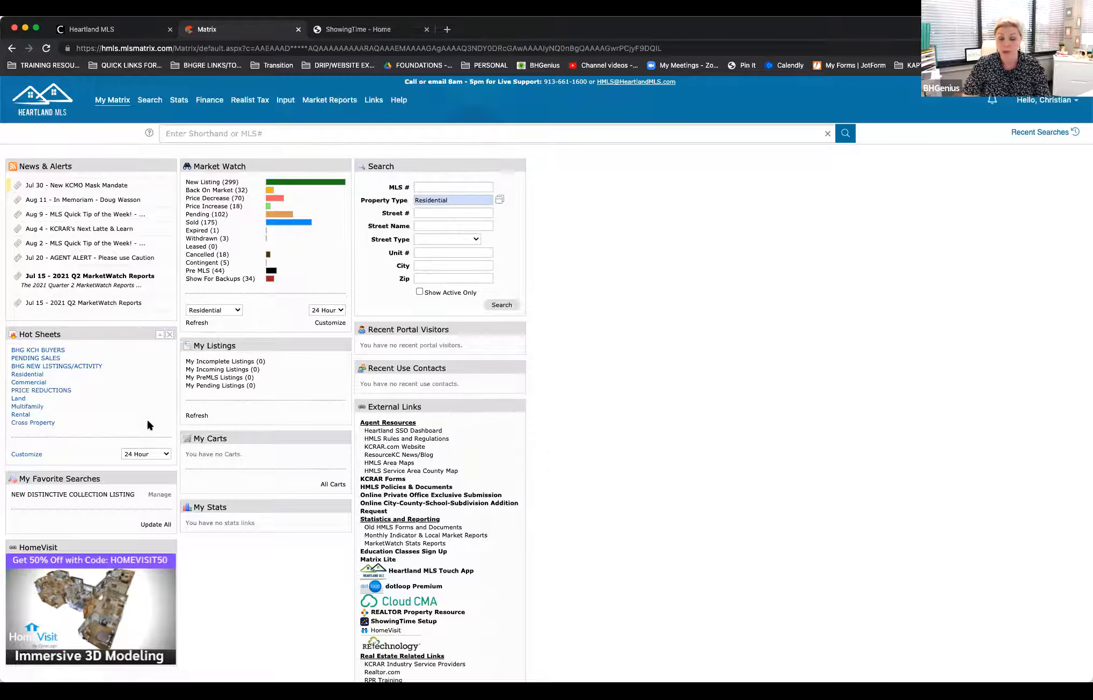
Step: Set the Hot Sheets period to 7 Day and view the PRICE REDUCTIONS listings before returning to the home page
left_click(166, 454)
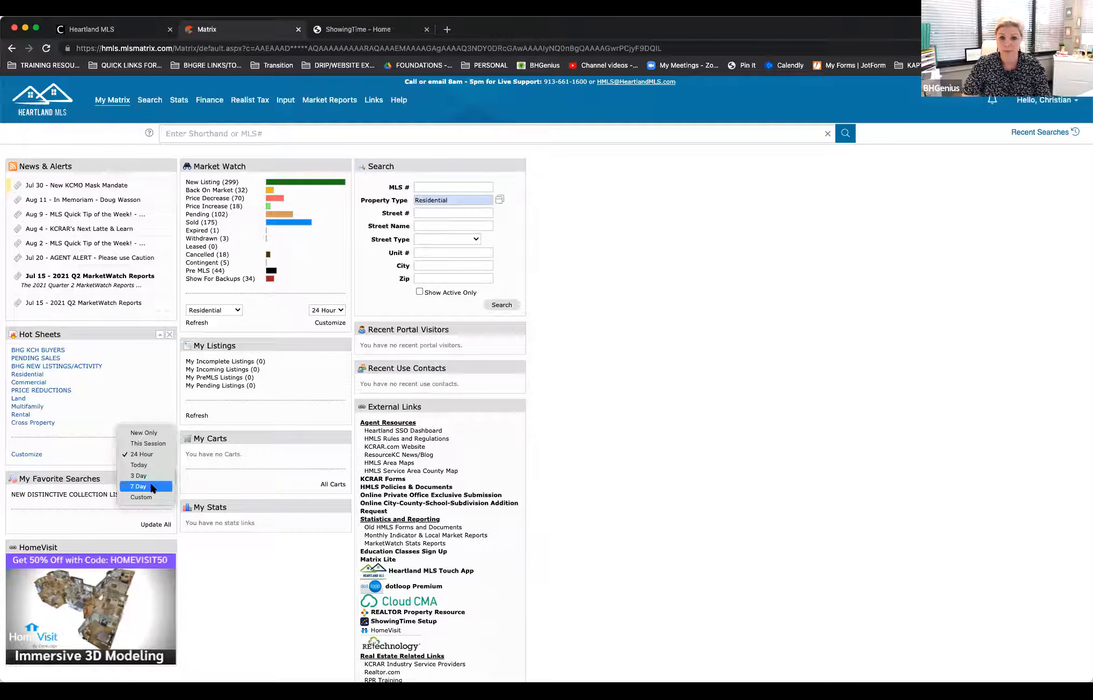
left_click(151, 486)
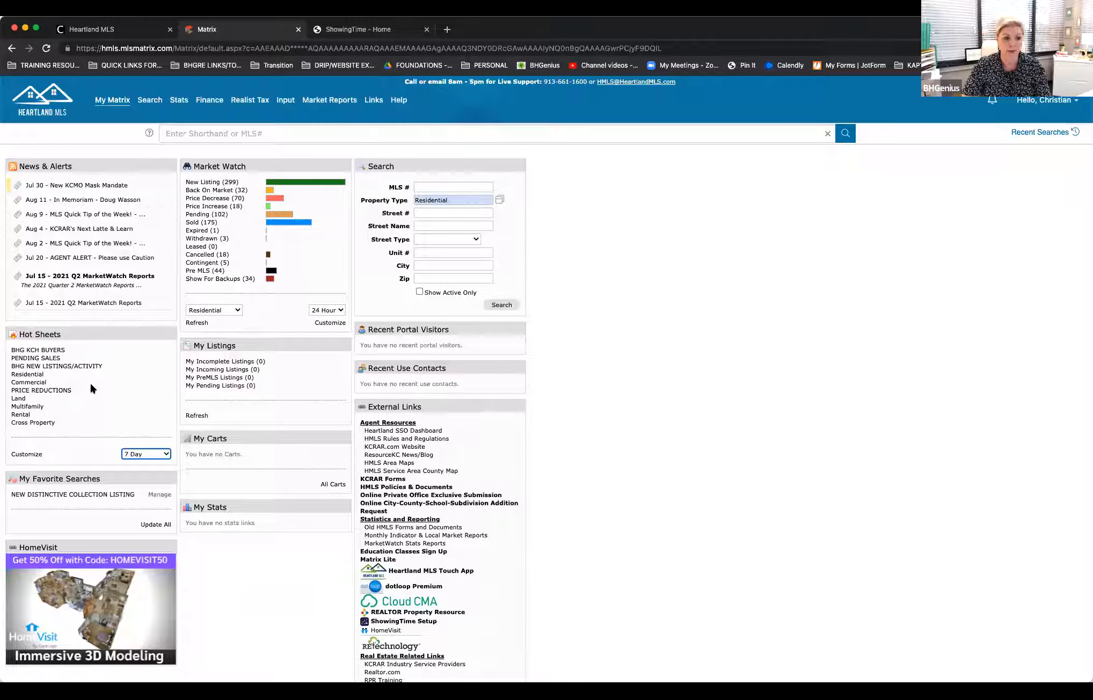
left_click(41, 390)
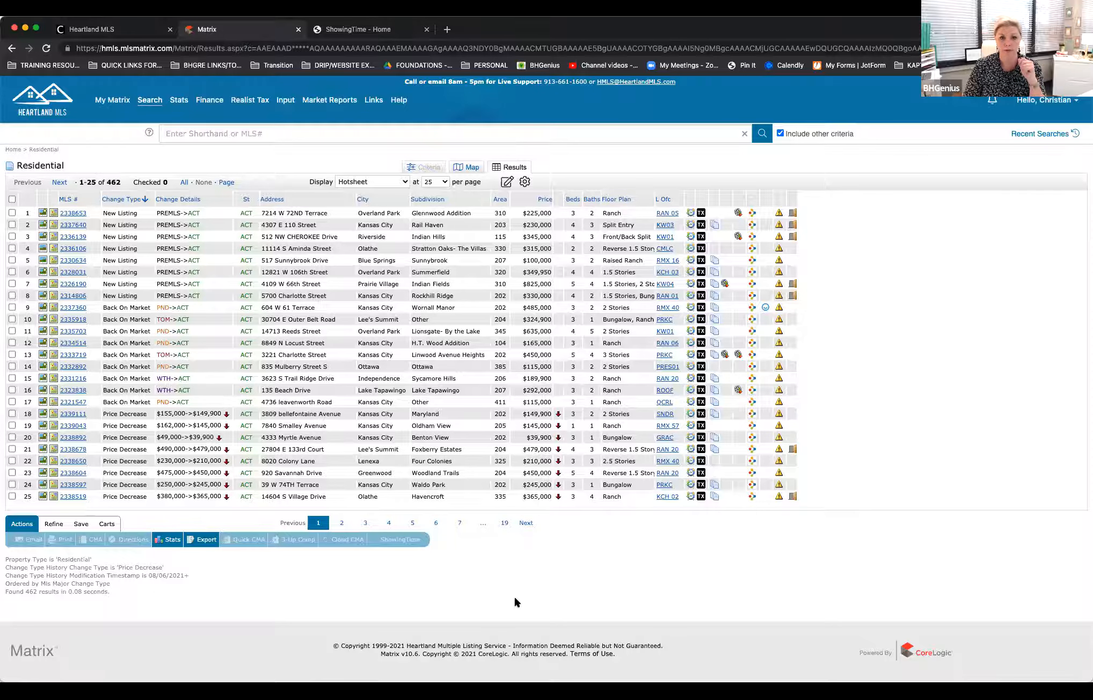
double_click(116, 182)
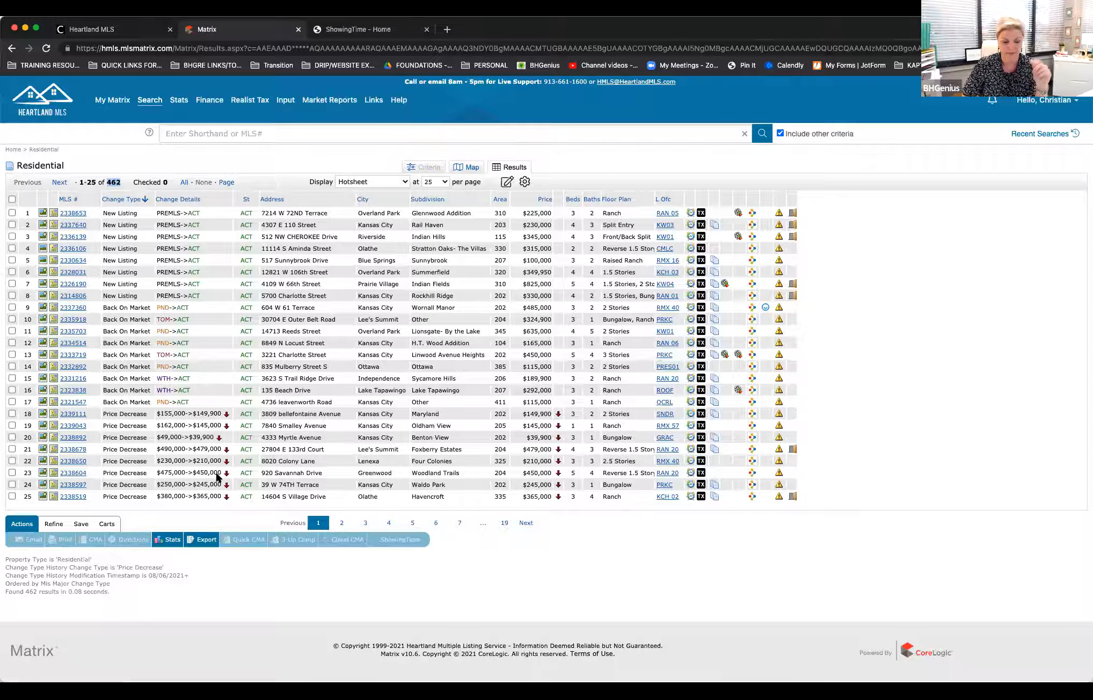
left_click(861, 332)
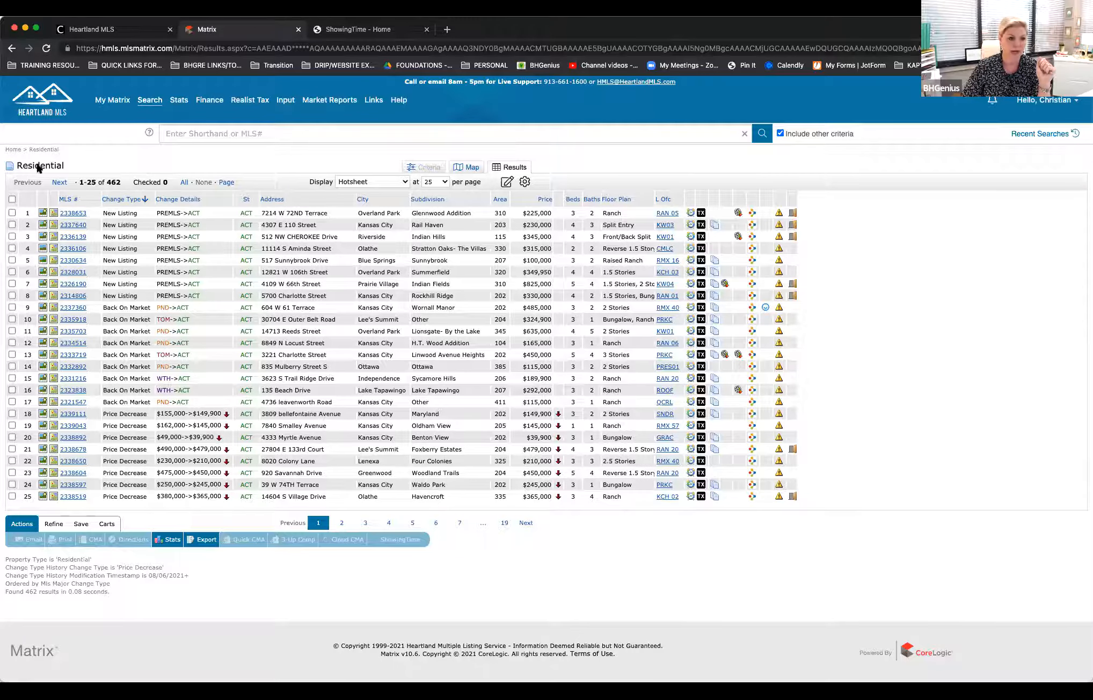
left_click(13, 150)
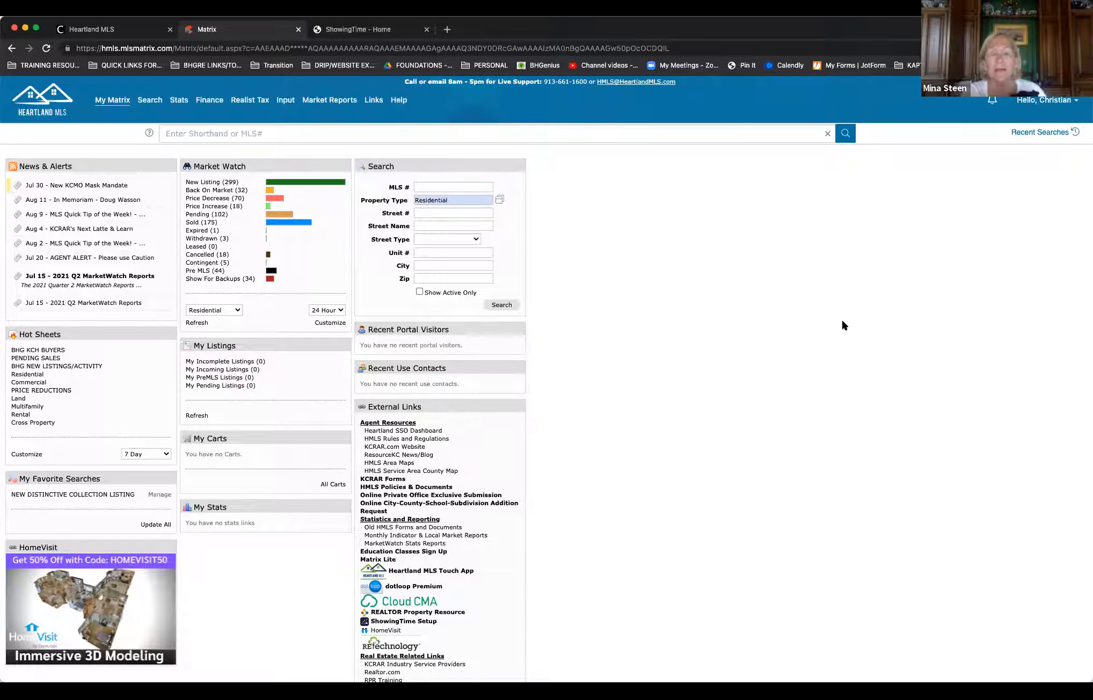
Step: Reopen the PRICE REDUCTIONS hot sheet and sort its listings by status
left_click(54, 391)
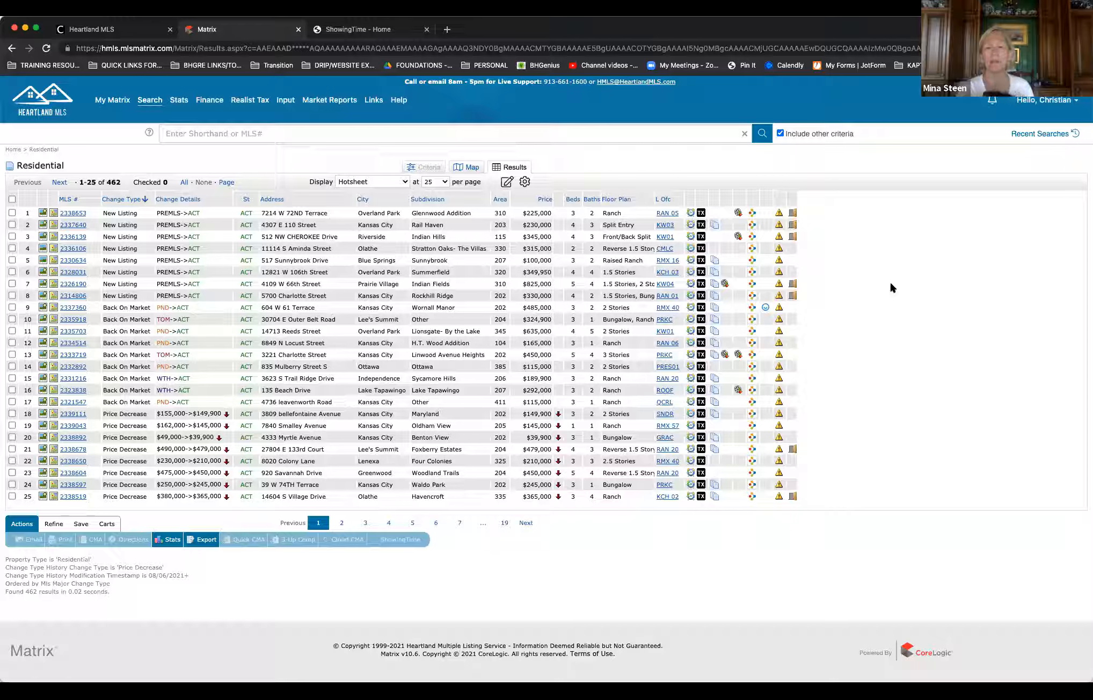
left_click(778, 197)
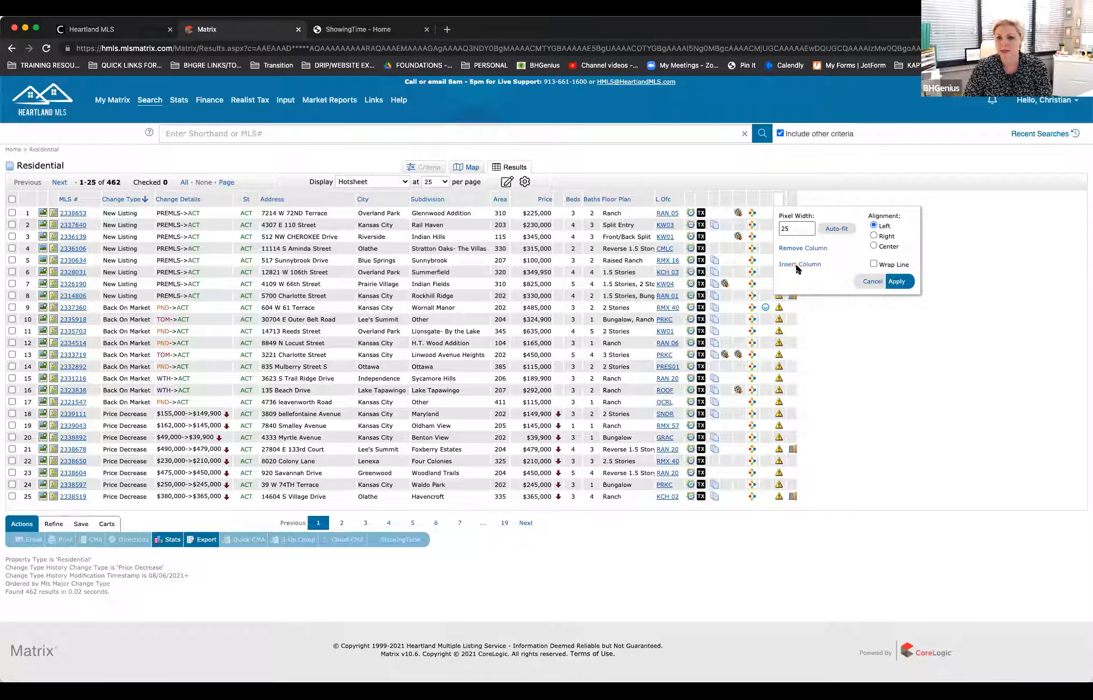
left_click(872, 281)
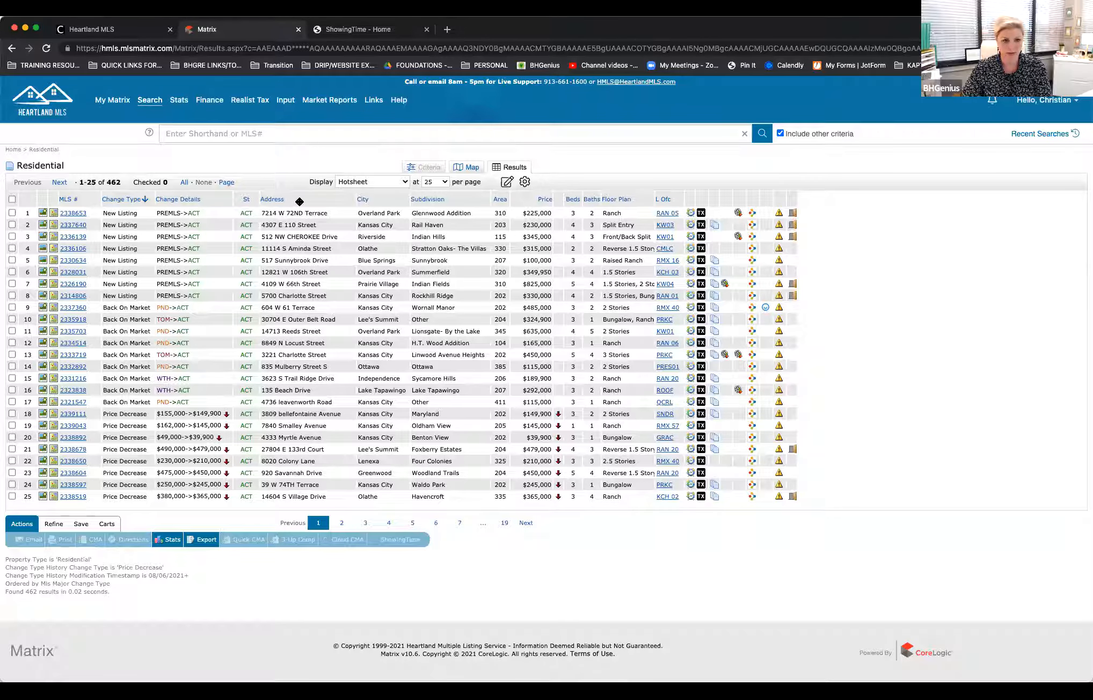
left_click(245, 200)
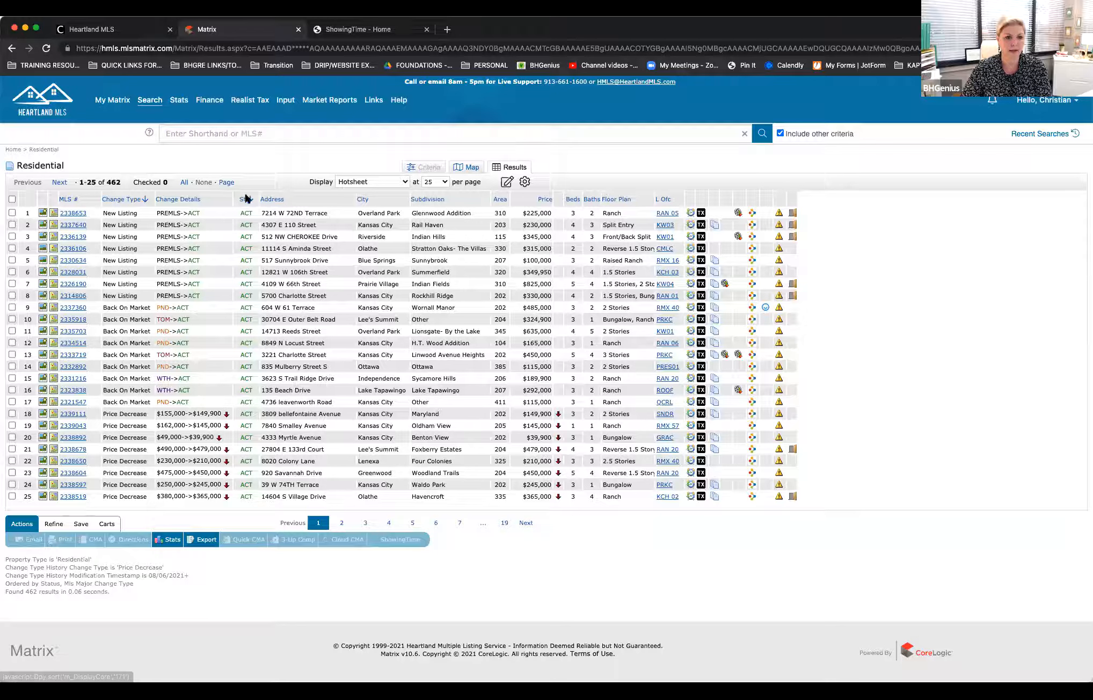
Step: Insert the LA column into the results table and move it between the St and Address columns
left_click(793, 196)
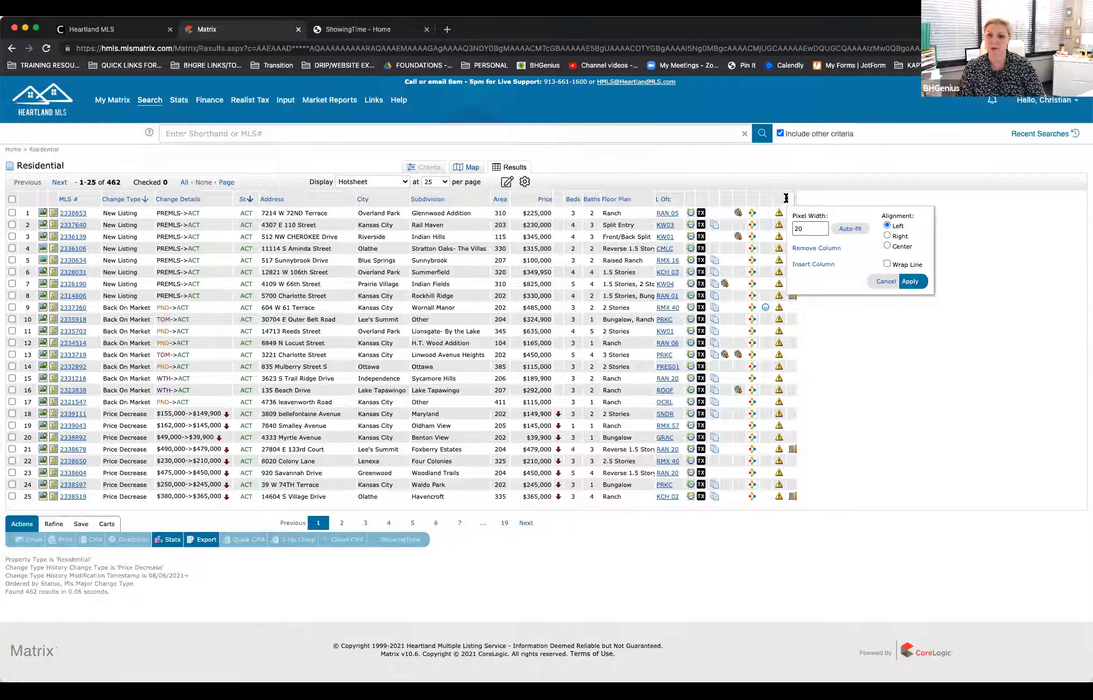
left_click(803, 265)
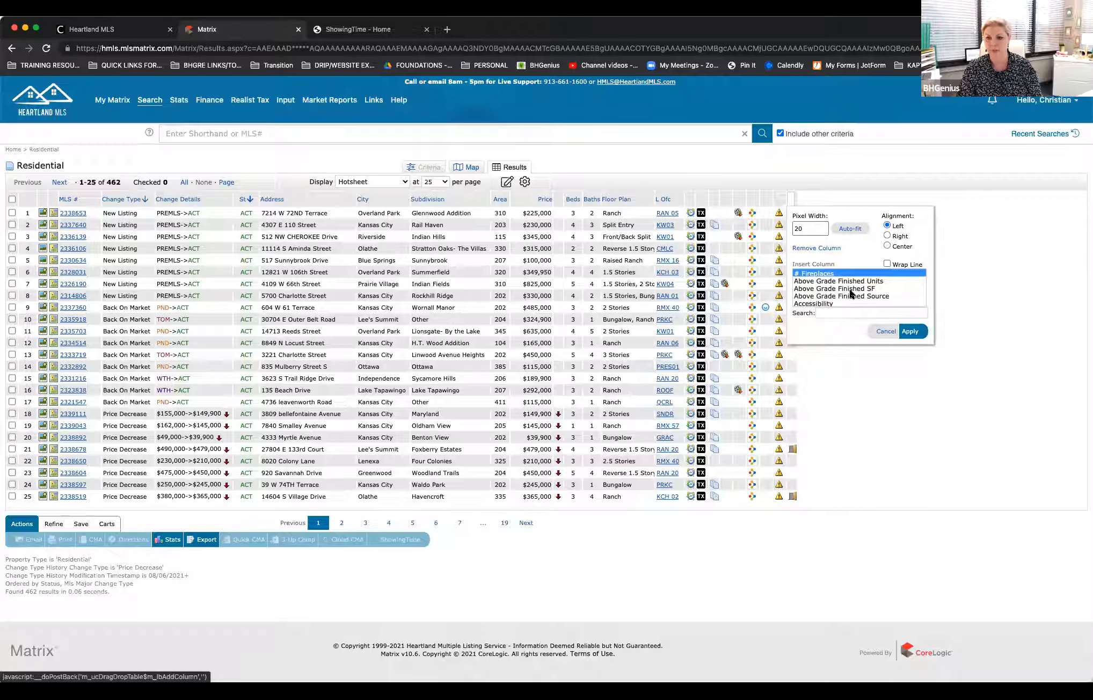
scroll(845, 290, "down", 2)
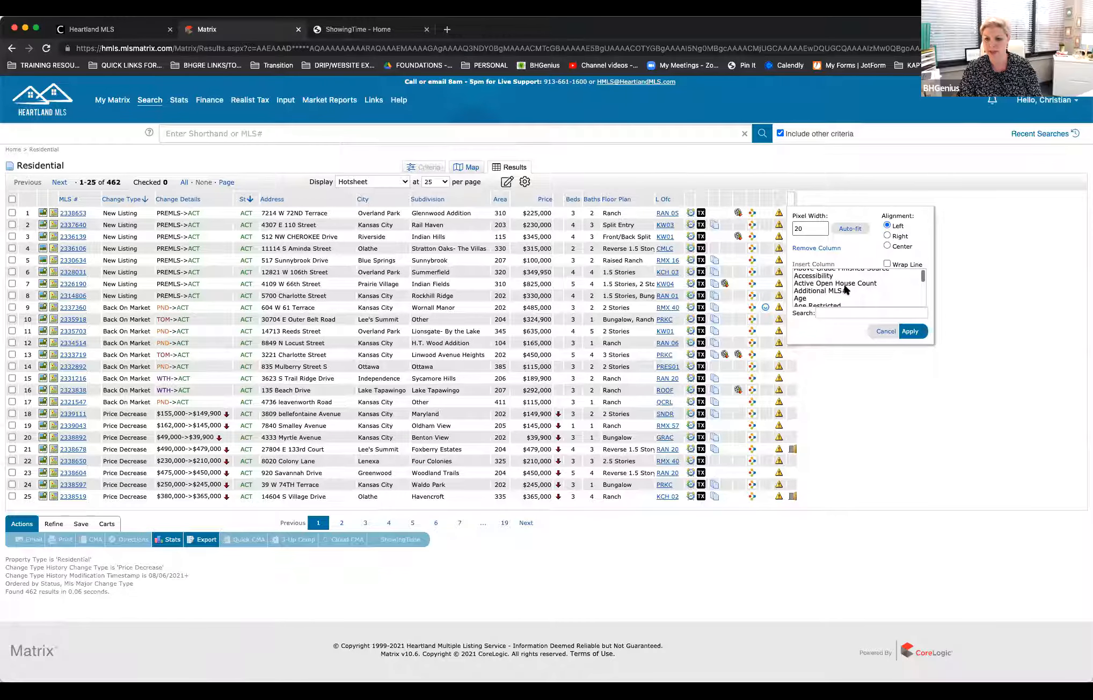
scroll(857, 290, "down", 1)
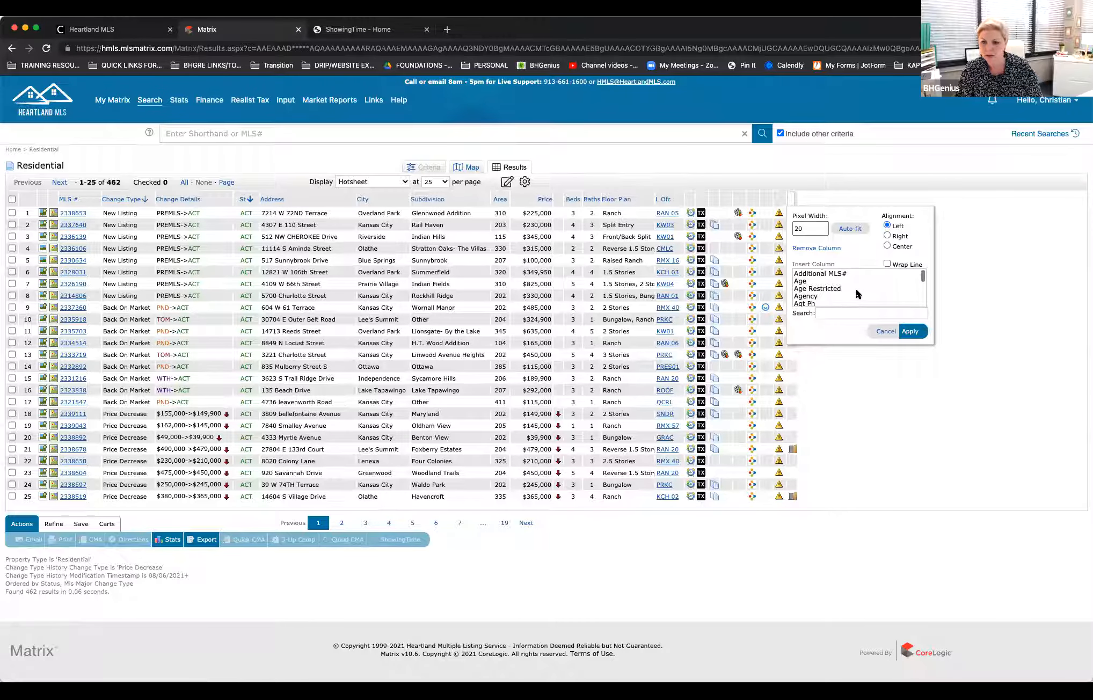
scroll(857, 293, "down", 1)
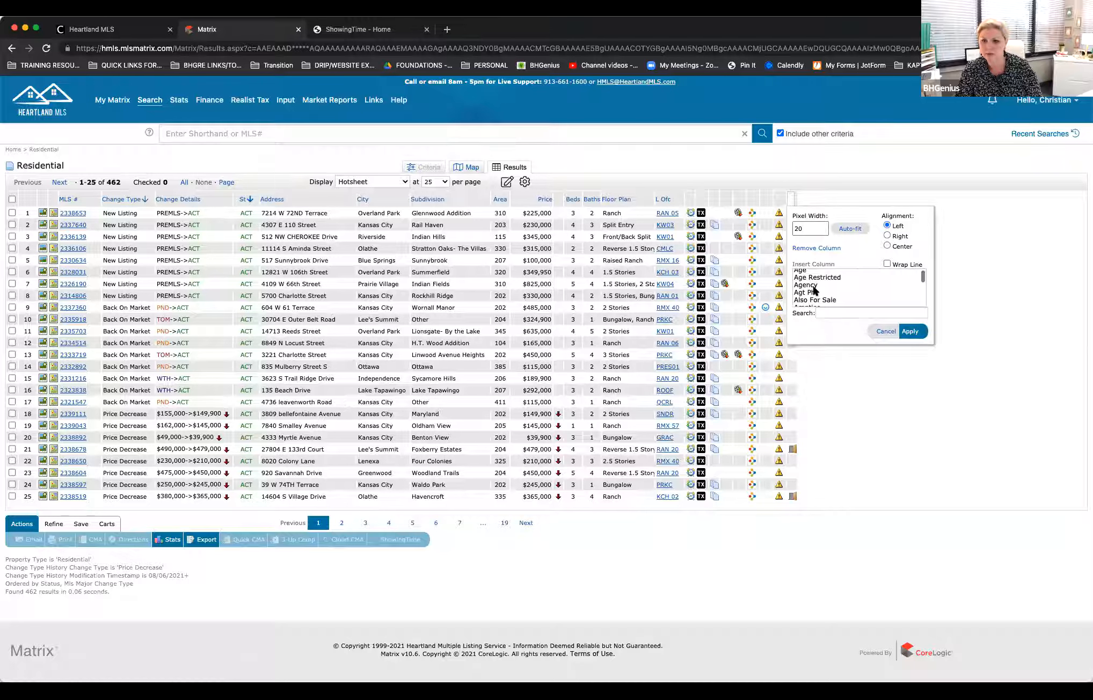
scroll(830, 292, "down", 2)
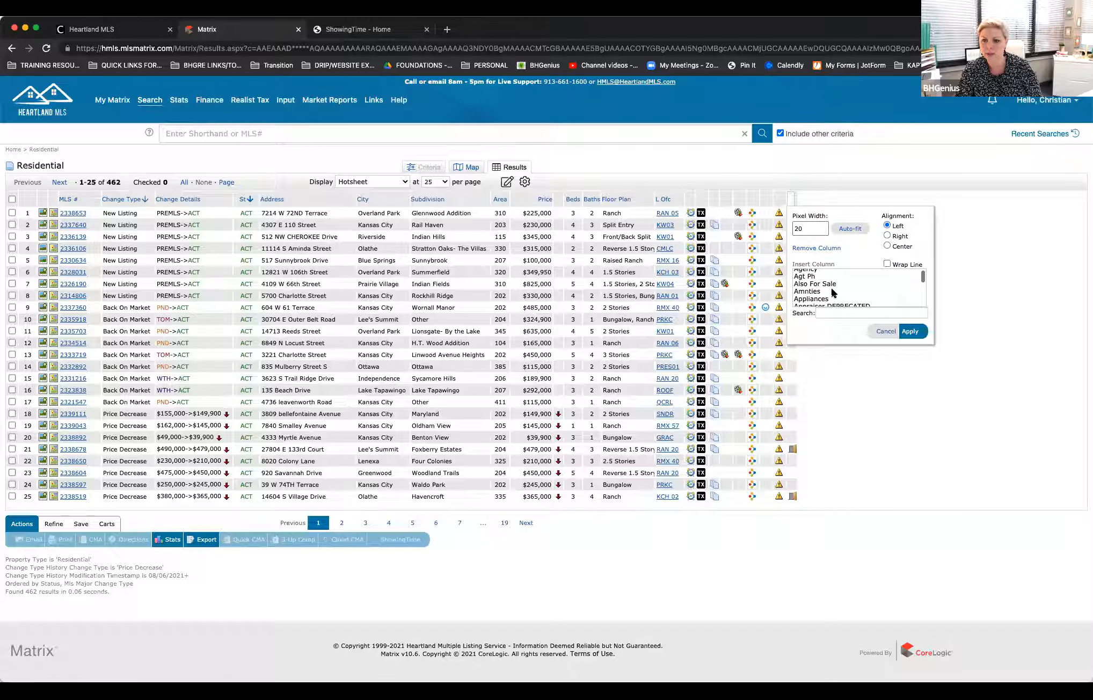
scroll(833, 292, "down", 3)
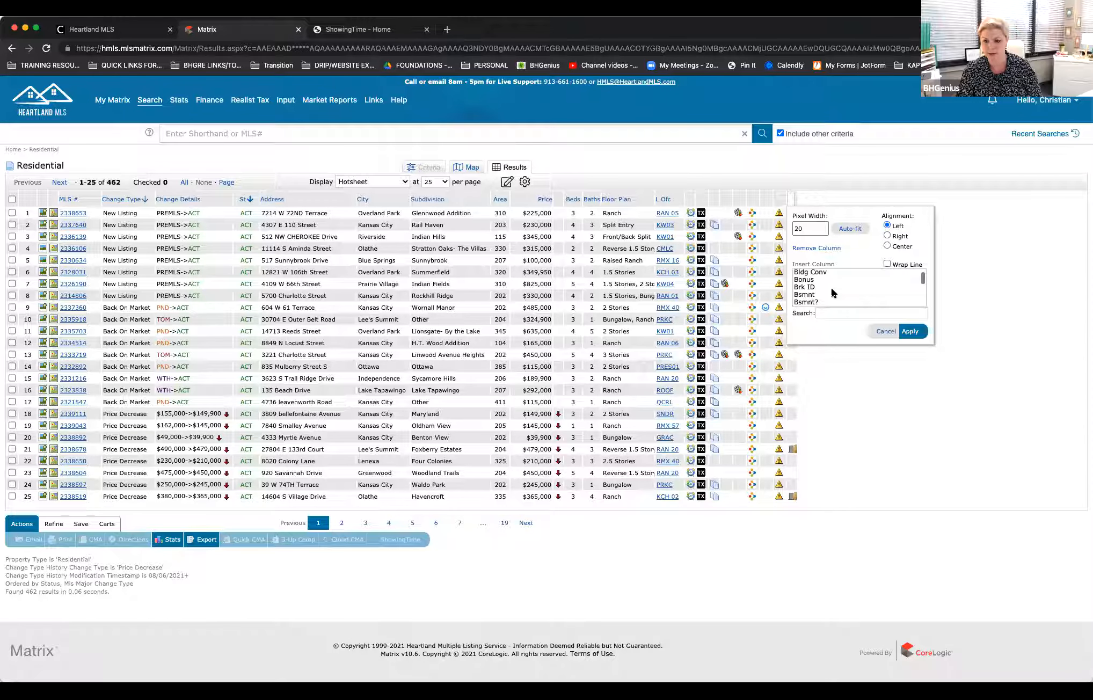
scroll(833, 292, "down", 5)
scroll(832, 293, "down", 3)
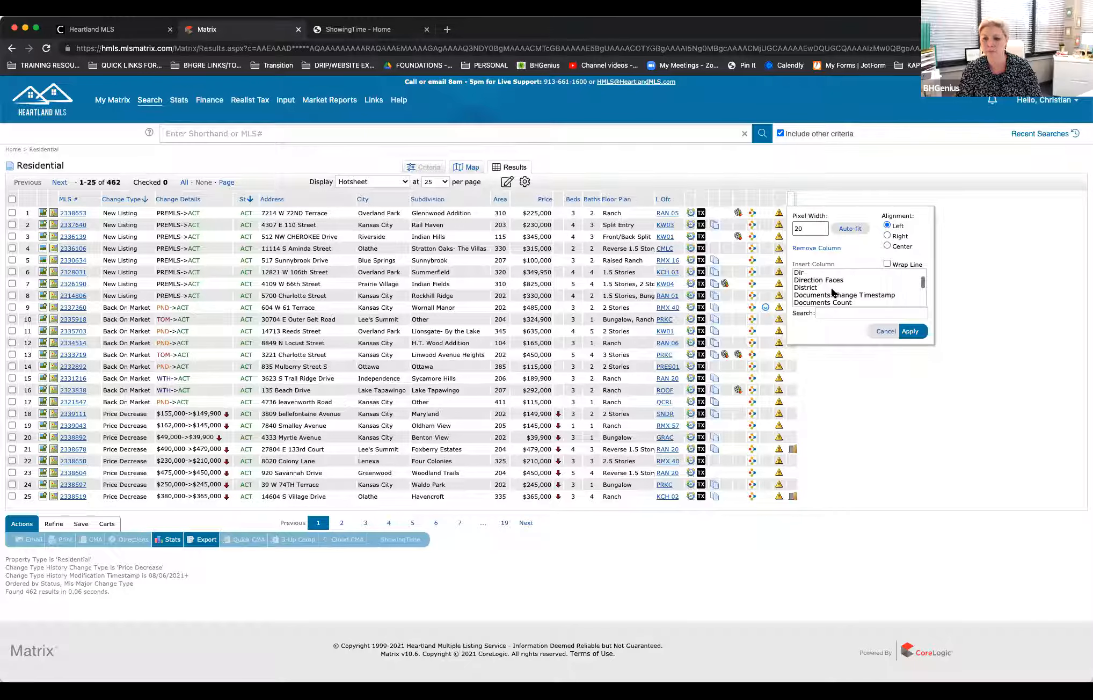
scroll(832, 293, "down", 5)
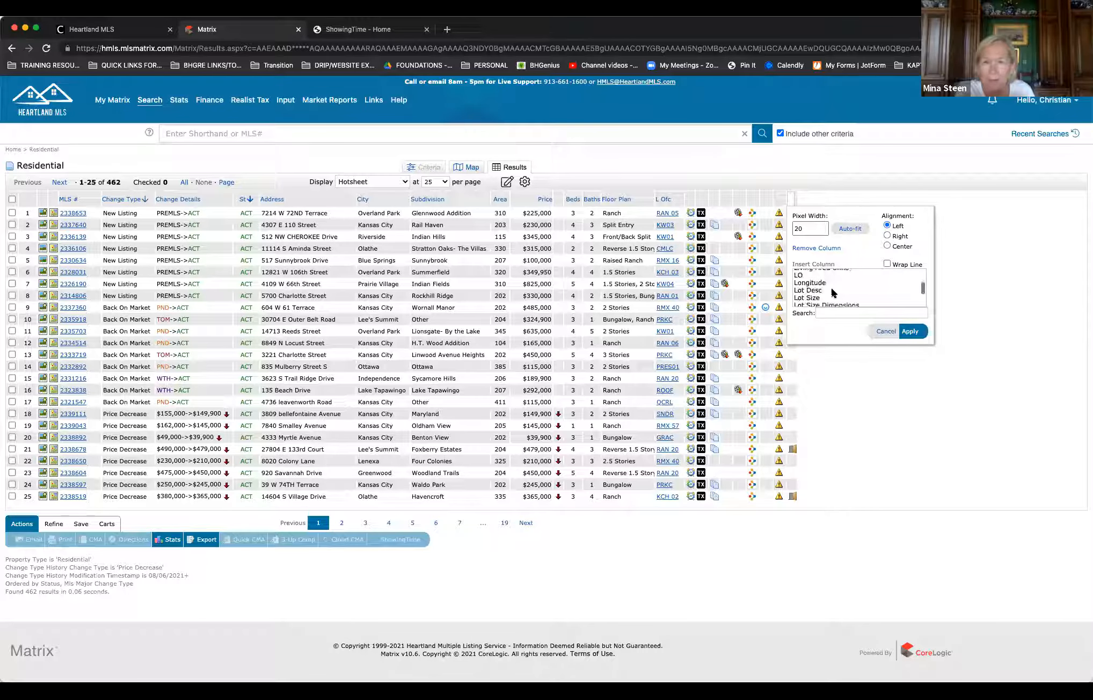
scroll(830, 285, "up", 1)
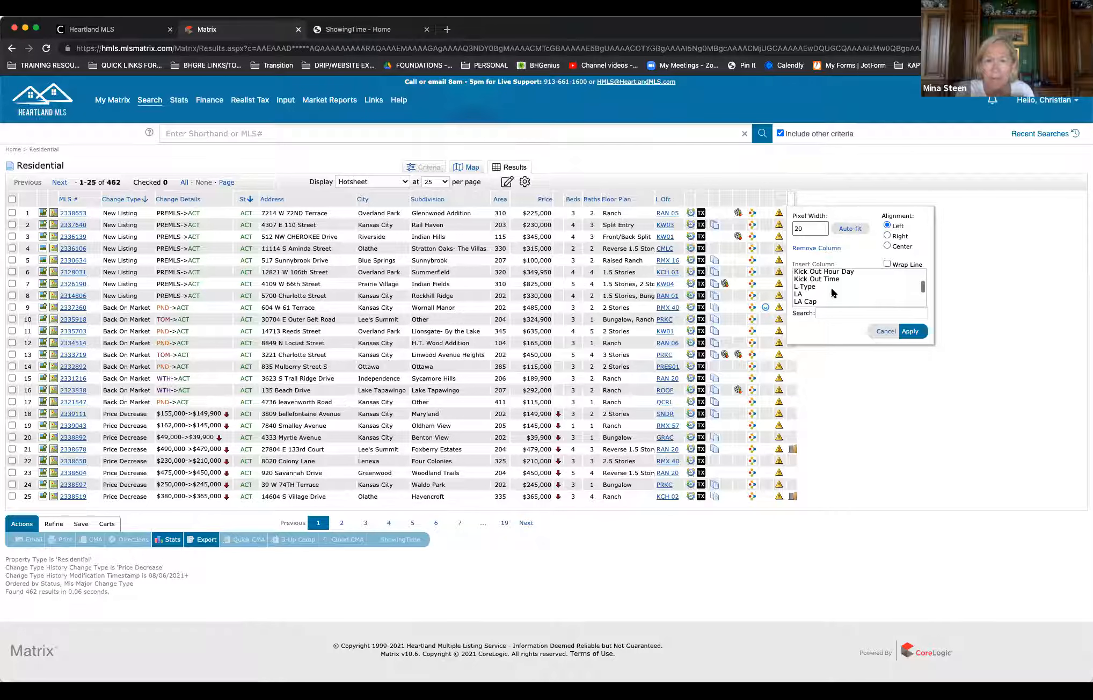
left_click(800, 295)
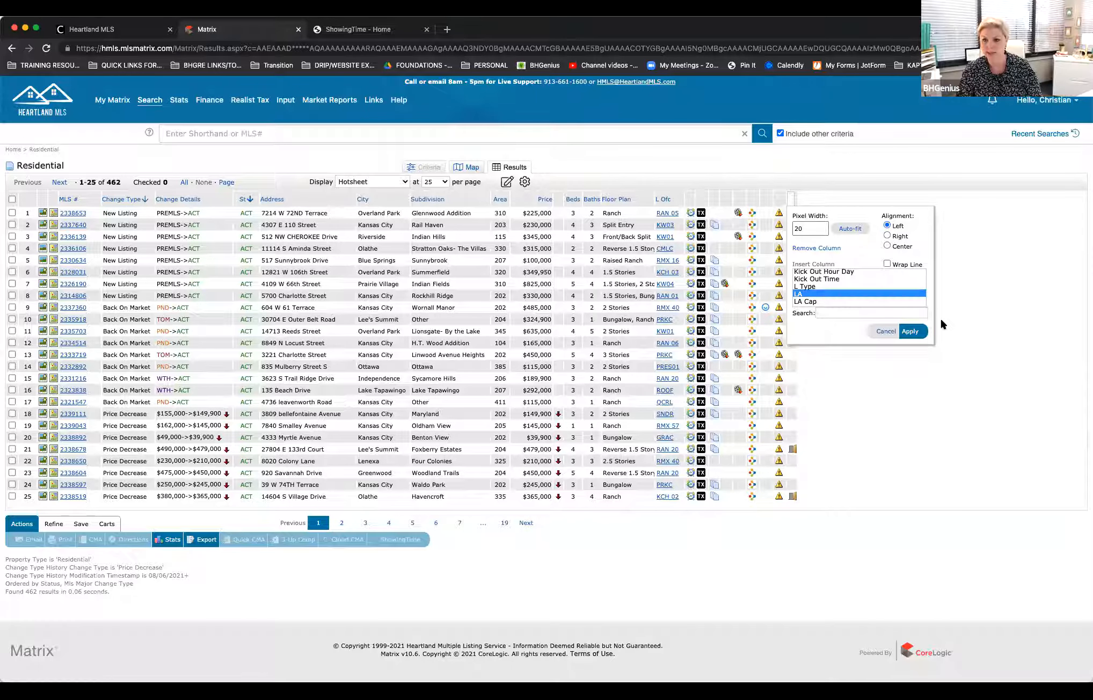
left_click(909, 332)
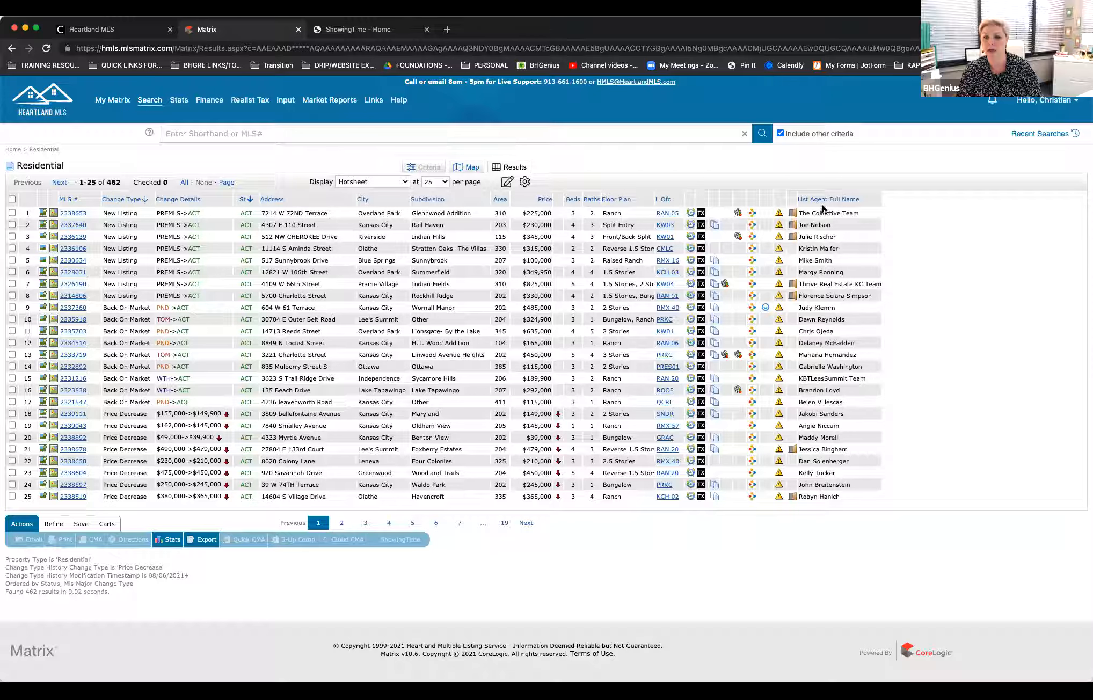
left_click_drag(858, 200, 303, 216)
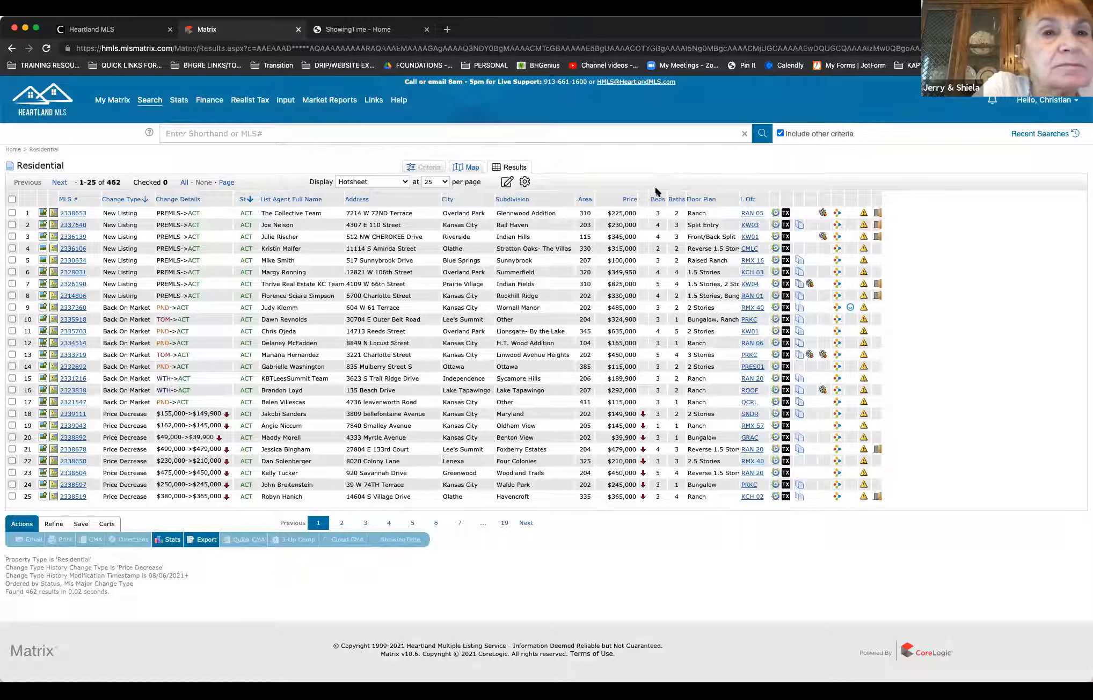
Step: Insert the MLS Active Date column at the end of the hot sheet results table
right_click(877, 199)
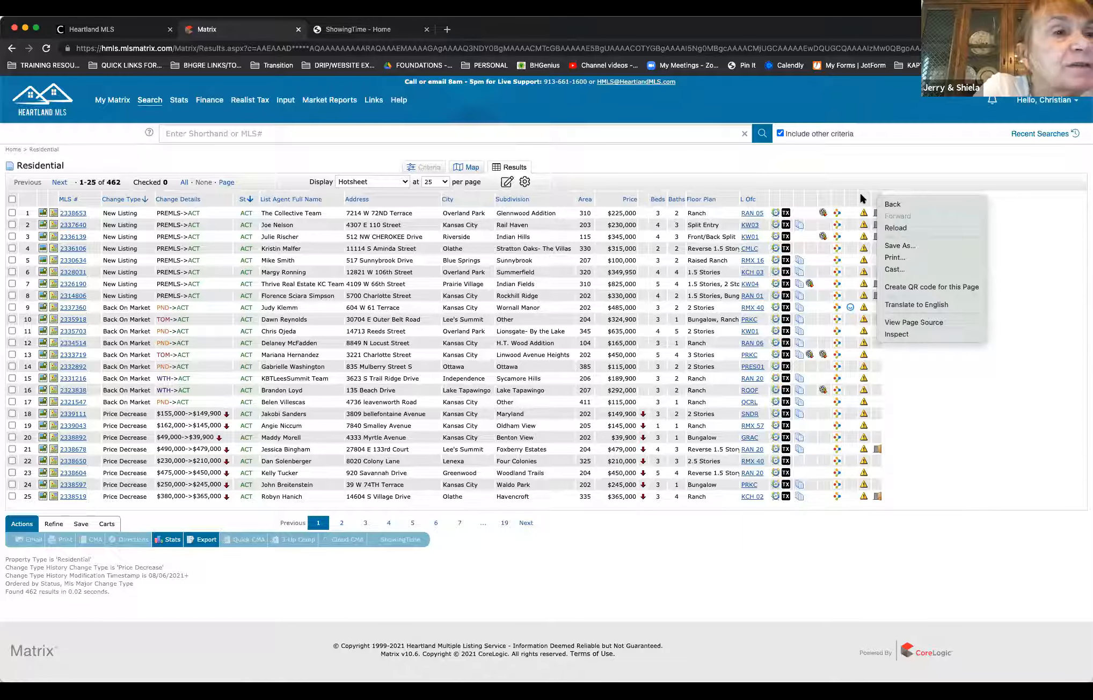
left_click(861, 195)
right_click(877, 198)
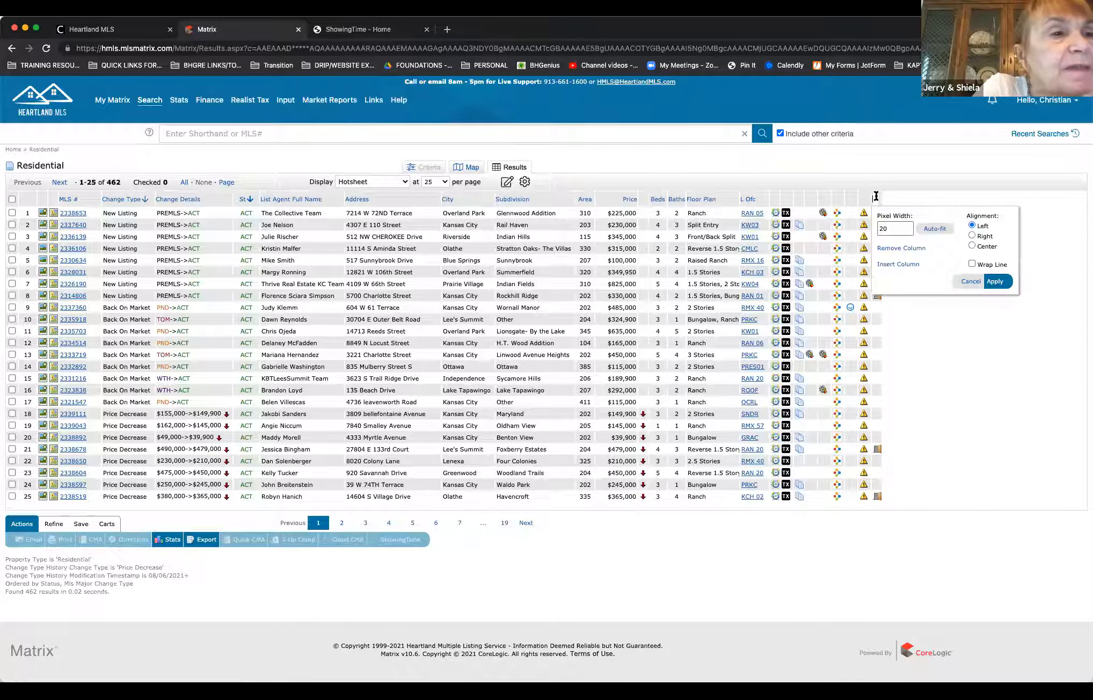
left_click(898, 264)
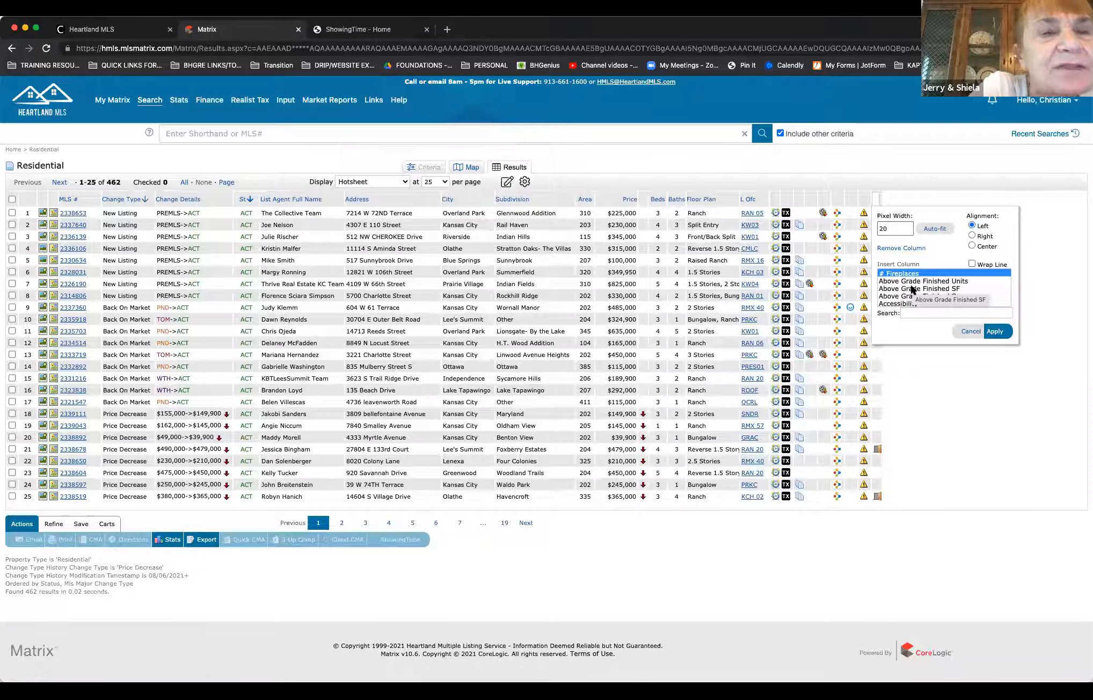
scroll(912, 289, "down", 5)
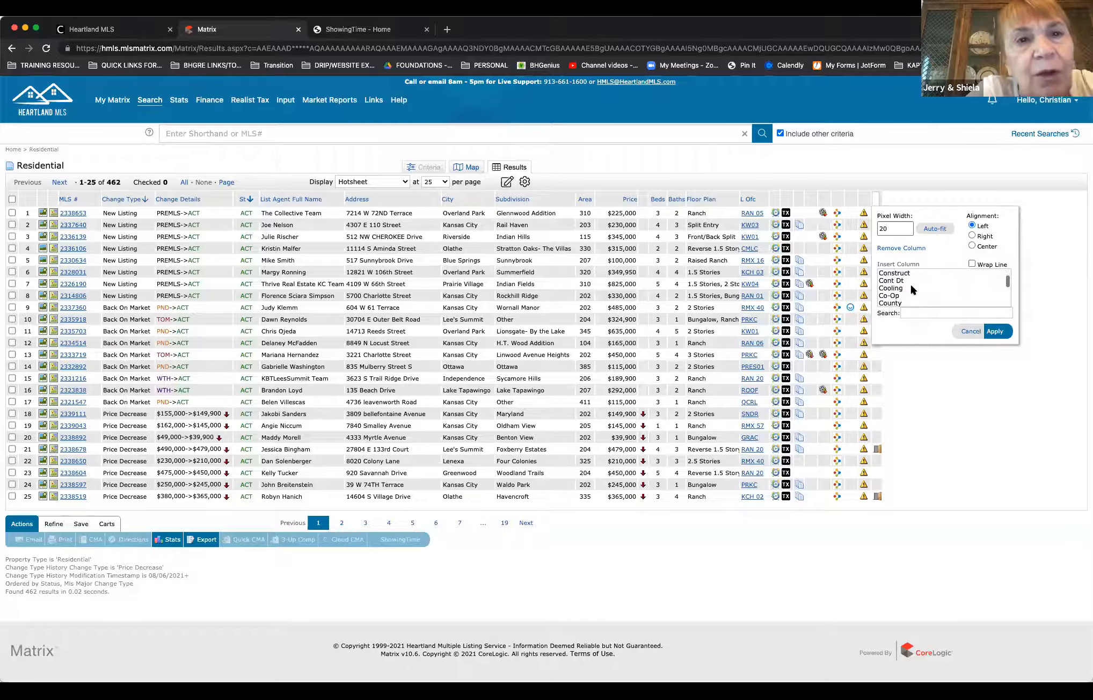
scroll(911, 289, "down", 4)
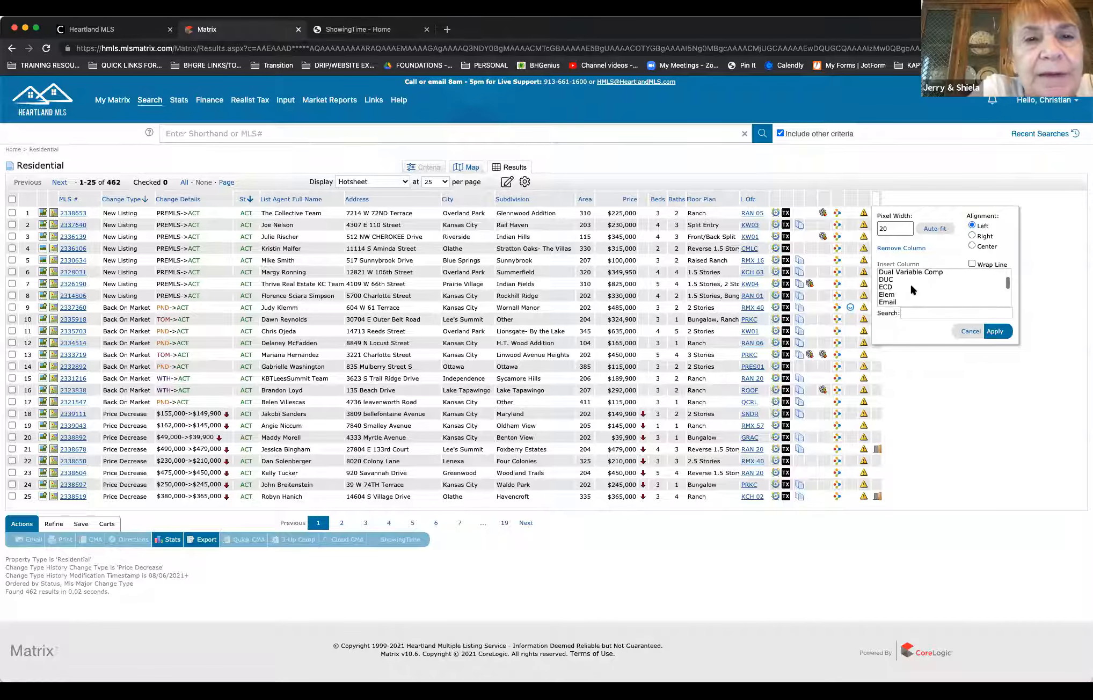
scroll(911, 289, "down", 4)
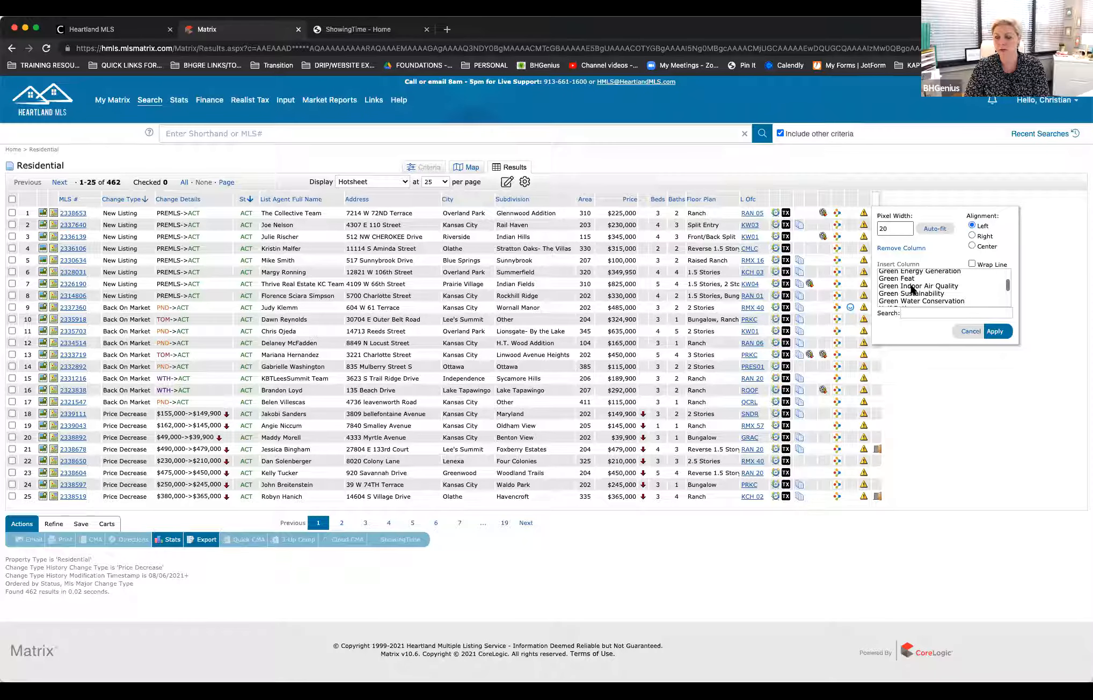
scroll(911, 289, "down", 5)
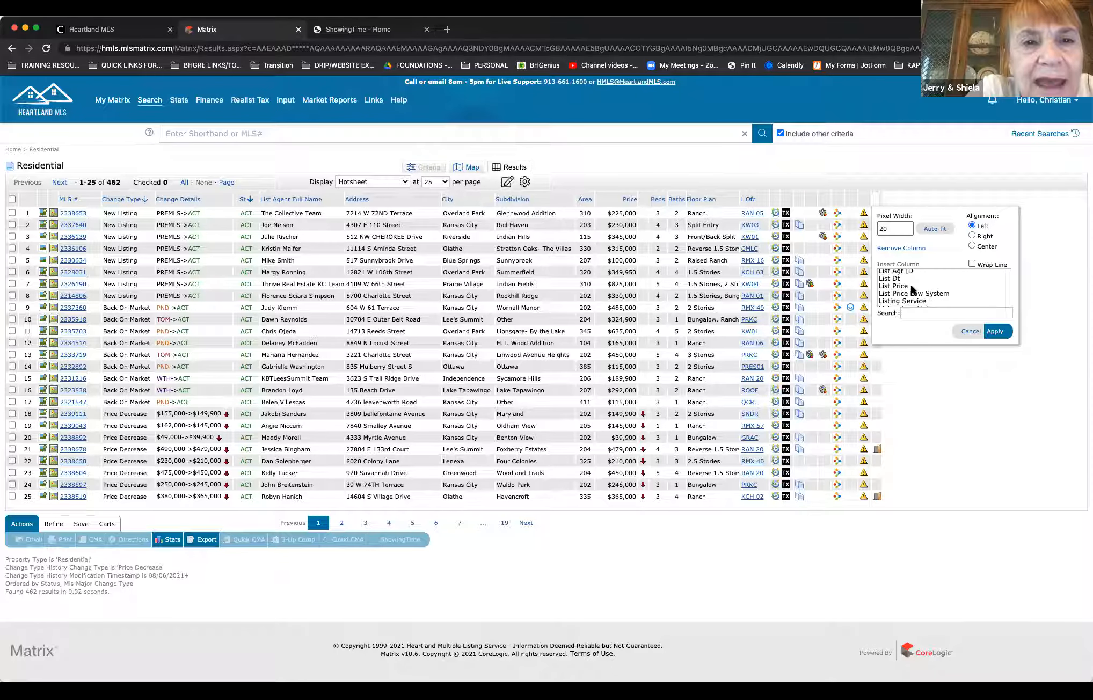
left_click(890, 279)
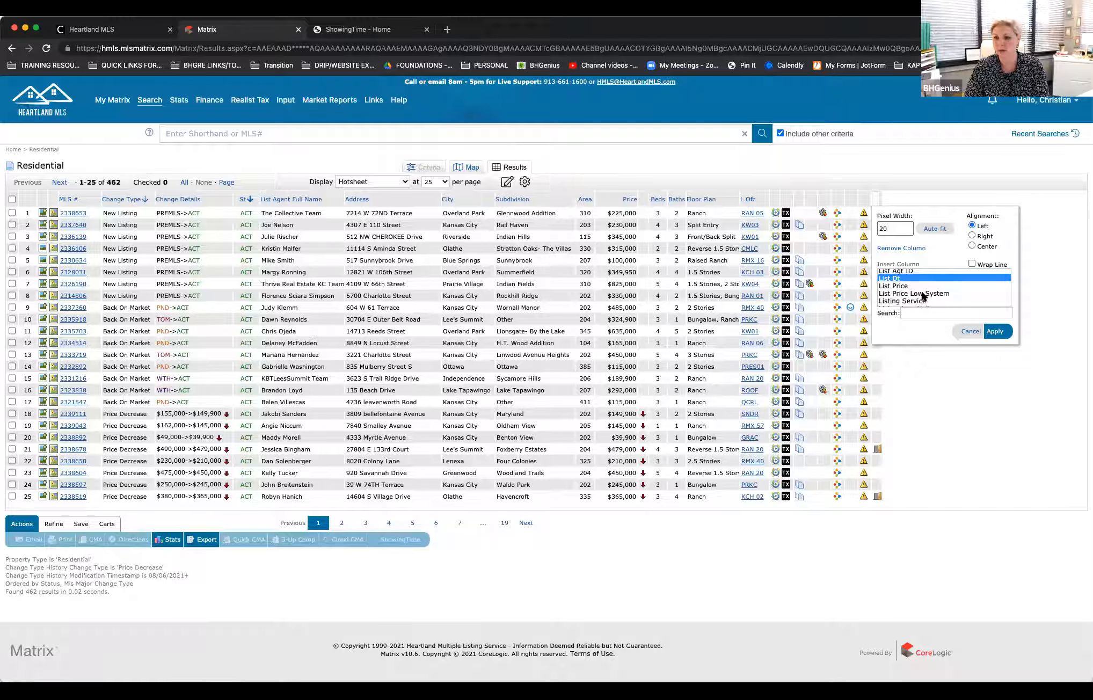
scroll(915, 294, "down", 3)
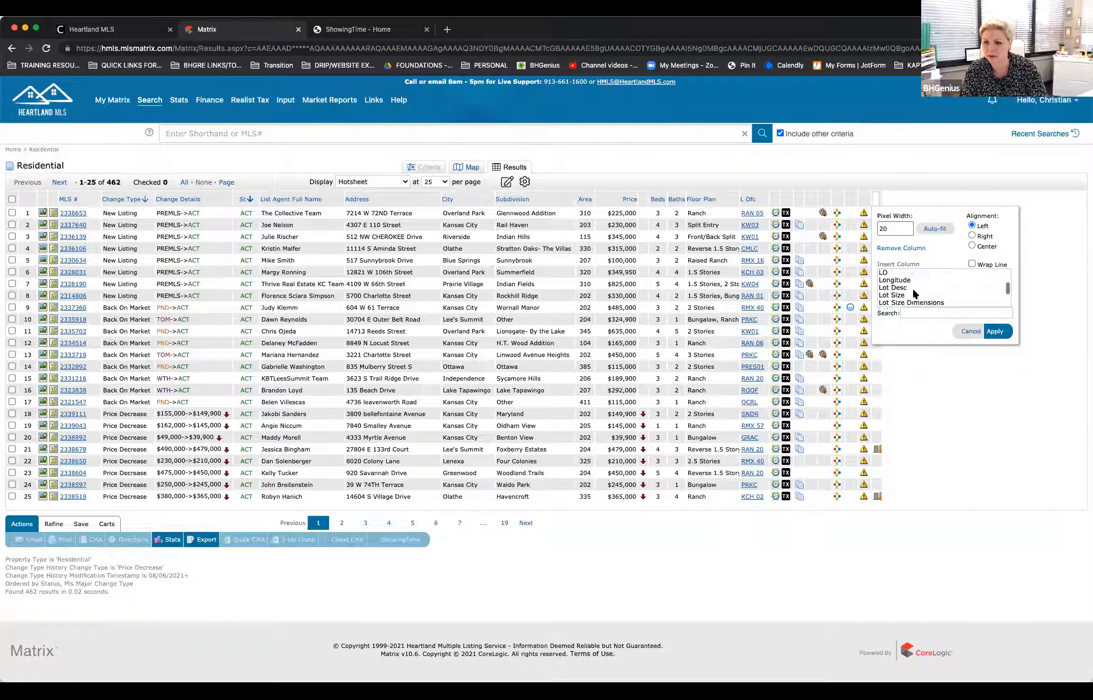
scroll(912, 287, "up", 3)
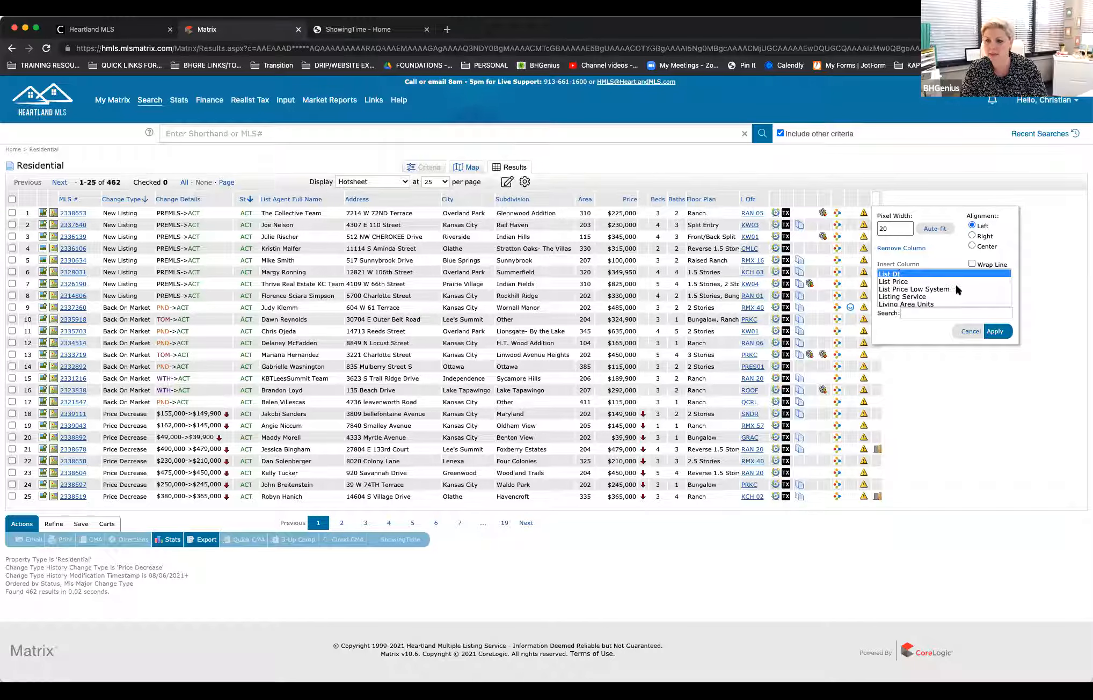
scroll(955, 288, "down", 3)
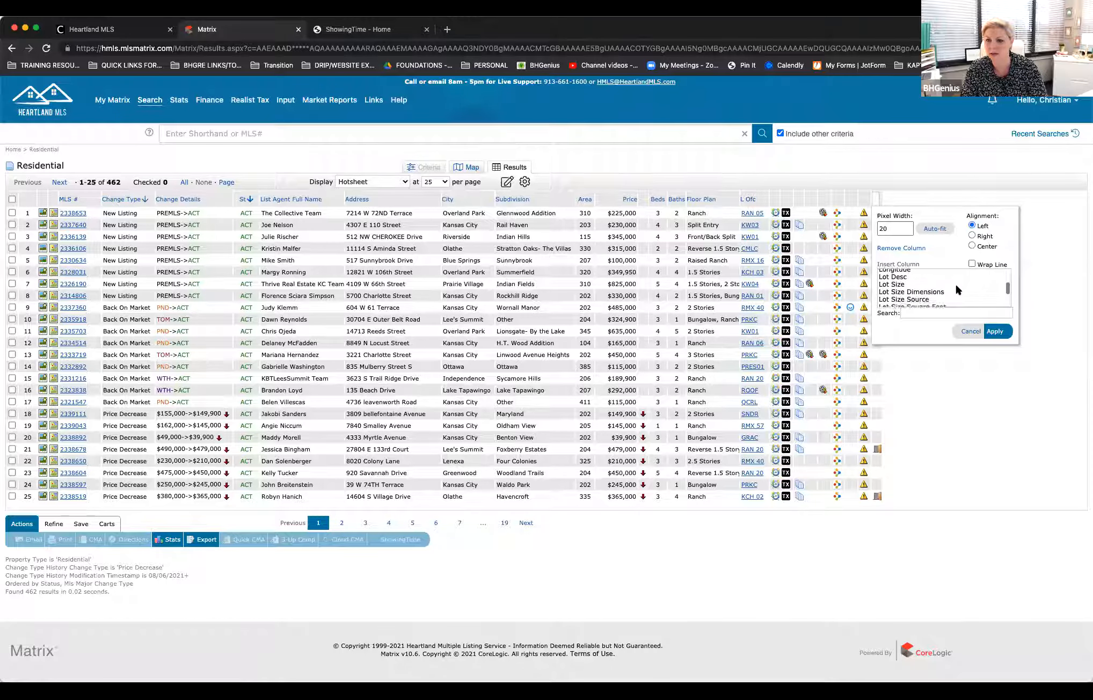
scroll(955, 289, "down", 5)
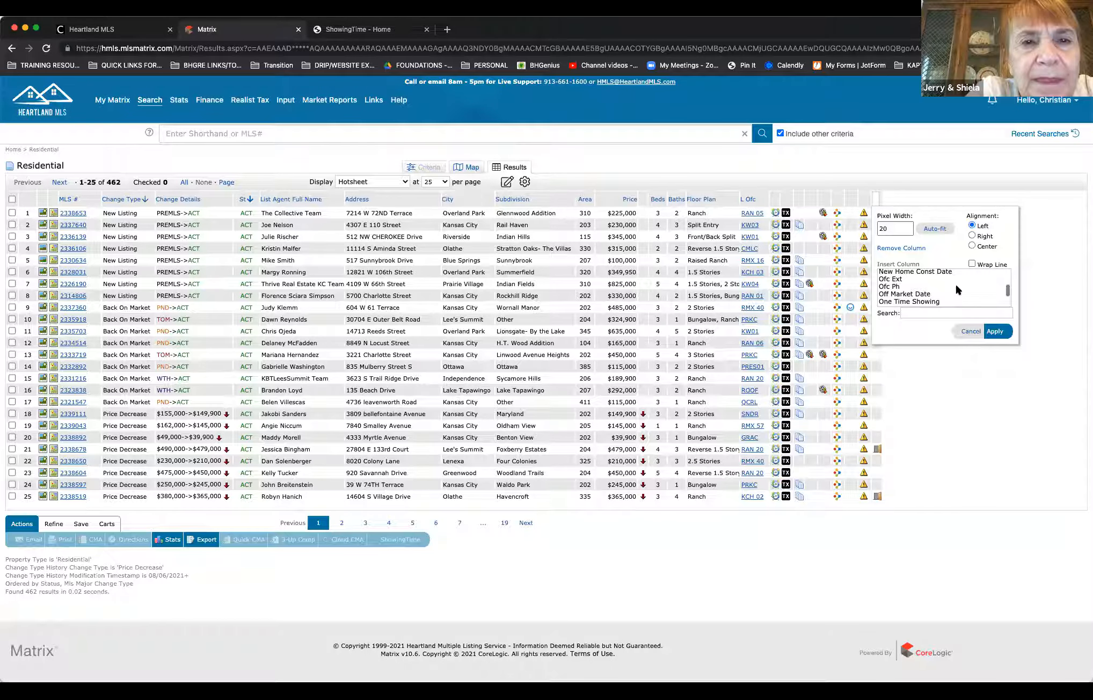
scroll(954, 290, "up", 3)
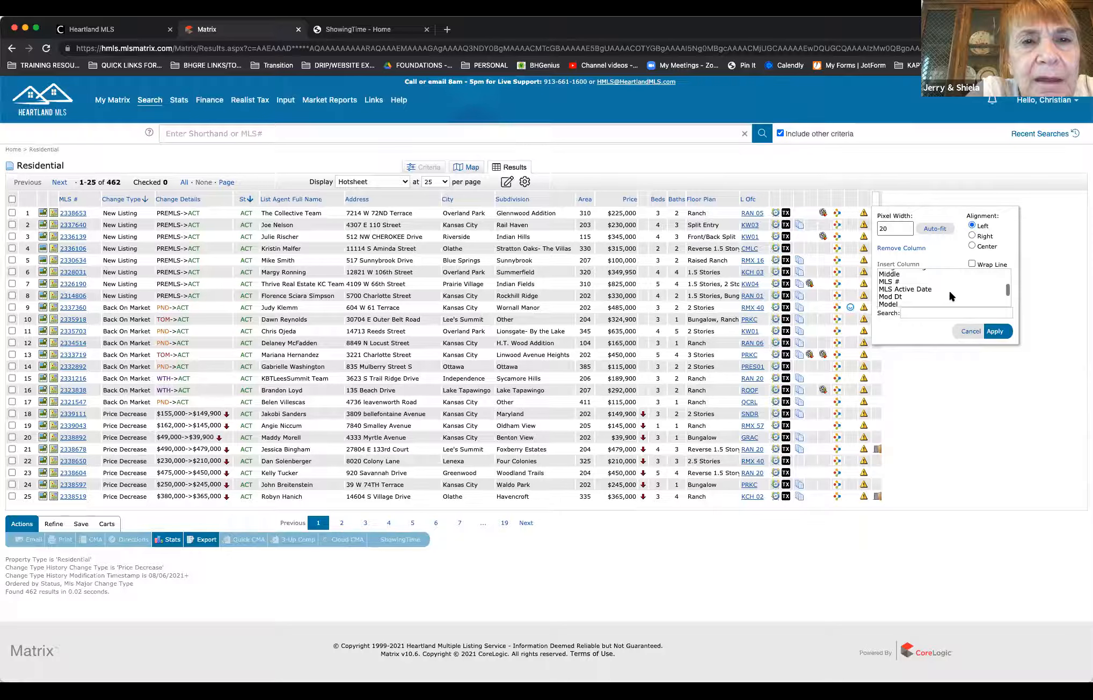
left_click(894, 289)
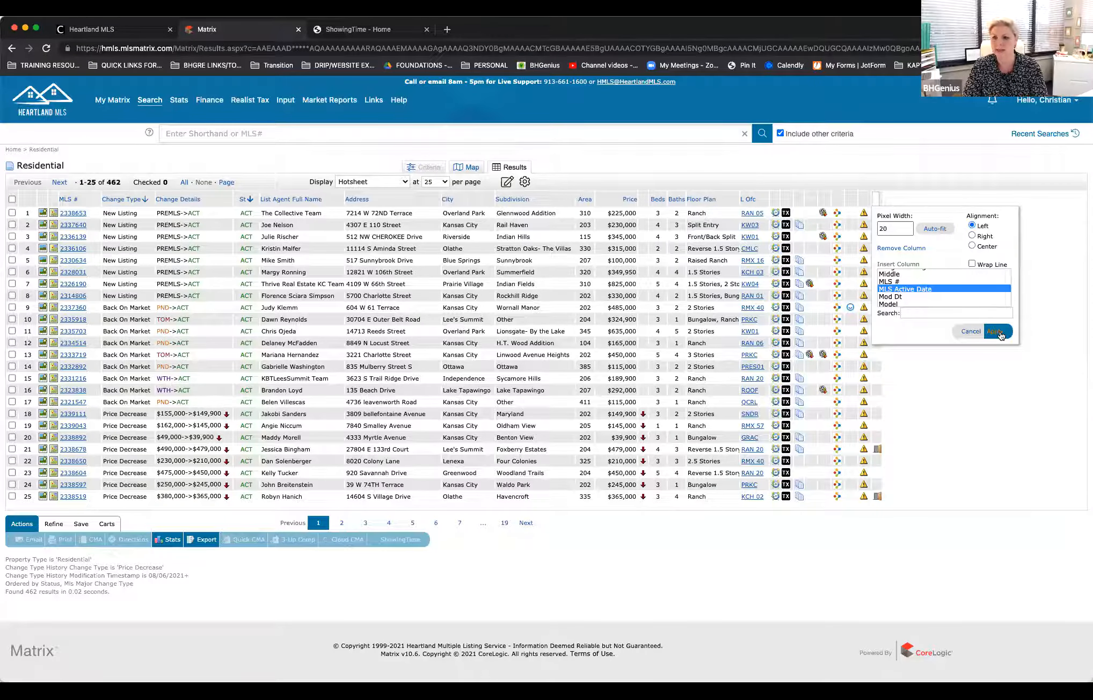
left_click(994, 331)
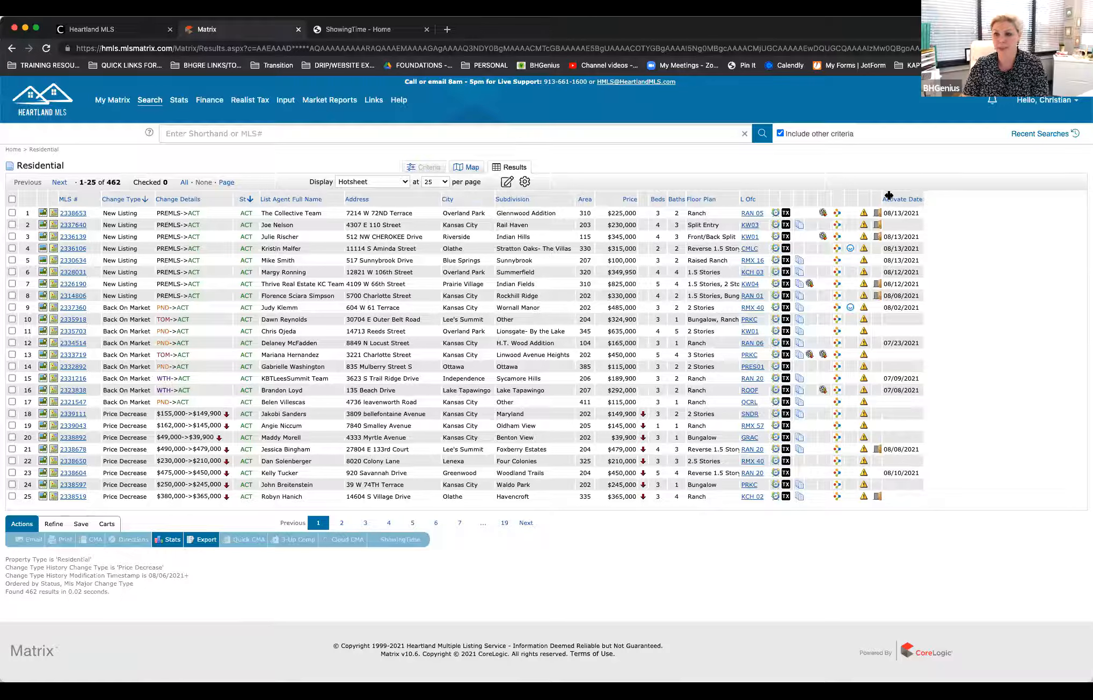
Step: Widen the Activate Date column to 140 pixels and check its column settings without changing them
left_click_drag(915, 195, 954, 197)
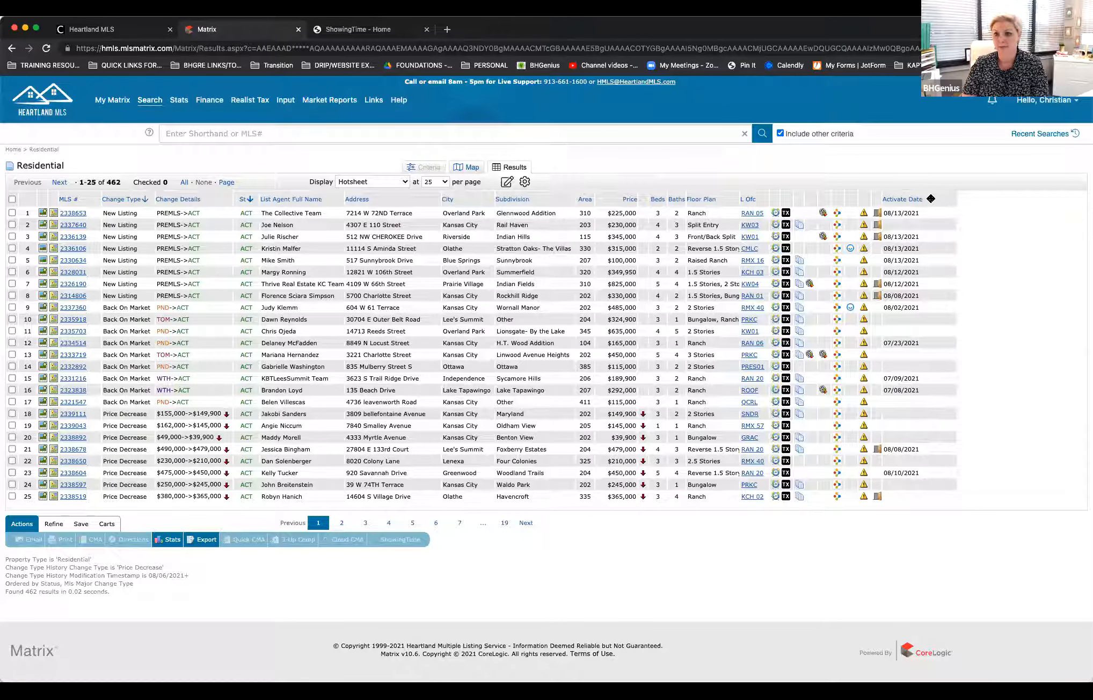
left_click(930, 199)
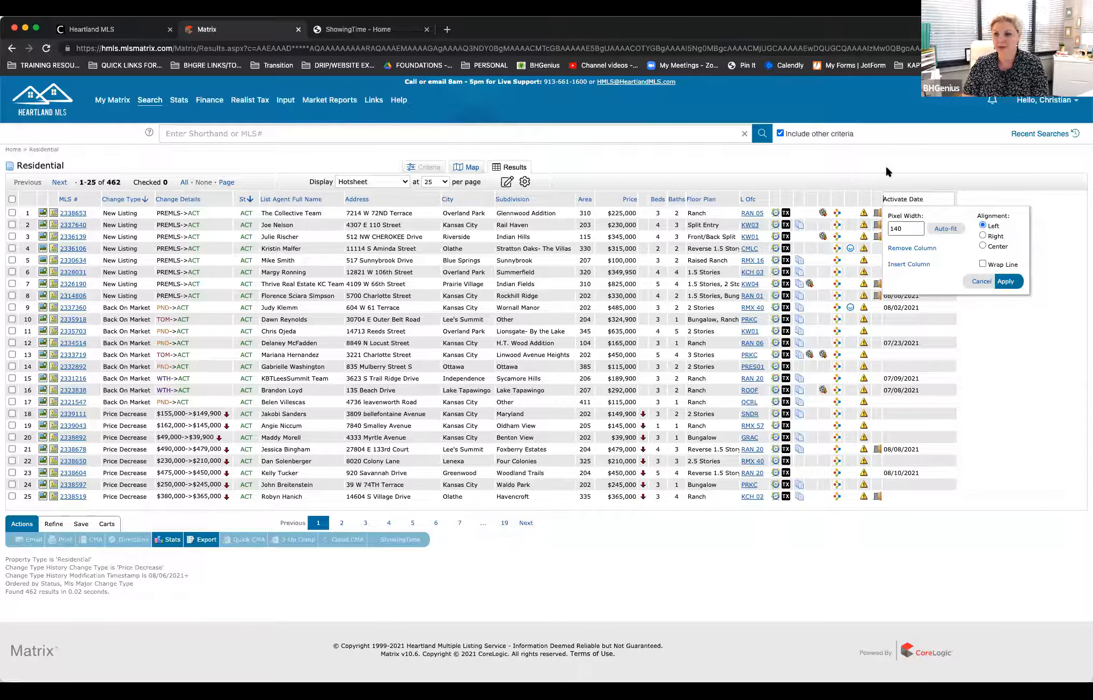
left_click(979, 279)
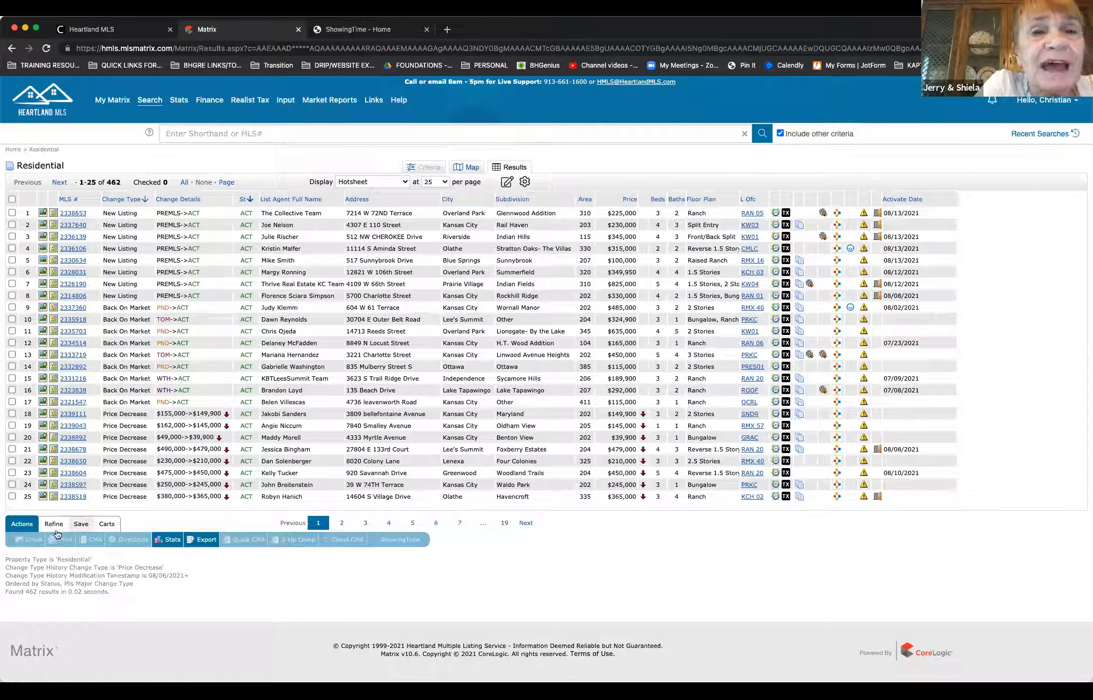
Step: Reopen the PRICE REDUCTIONS hot sheet from the home page to check its customized columns, and return to the home page
left_click(14, 149)
left_click(47, 395)
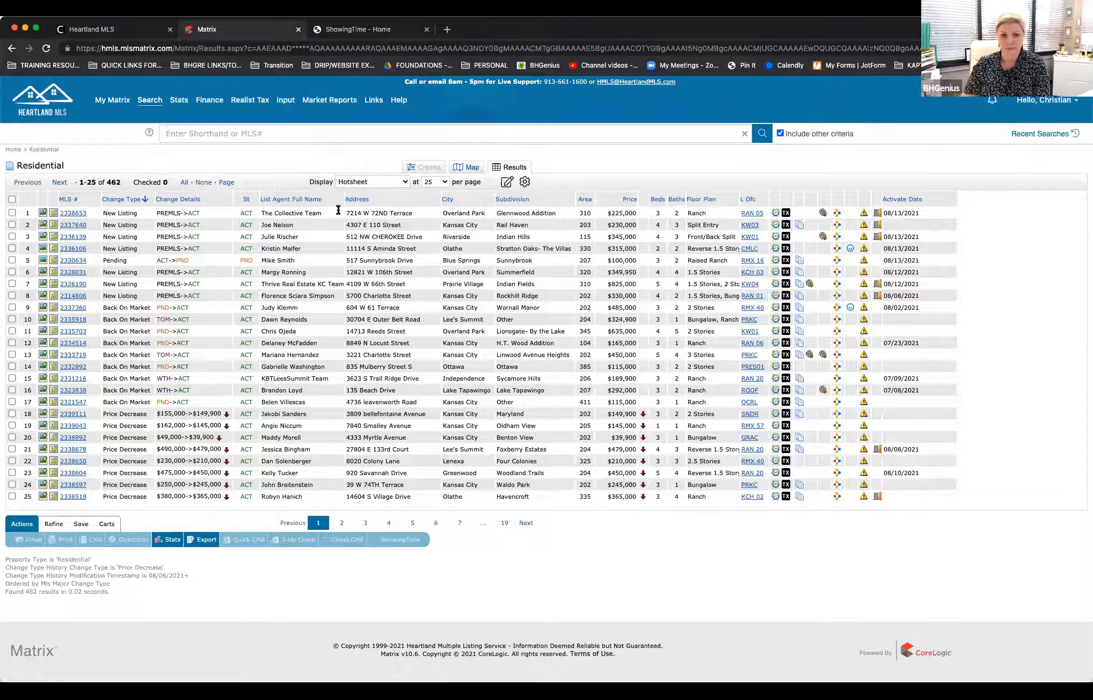
left_click(14, 149)
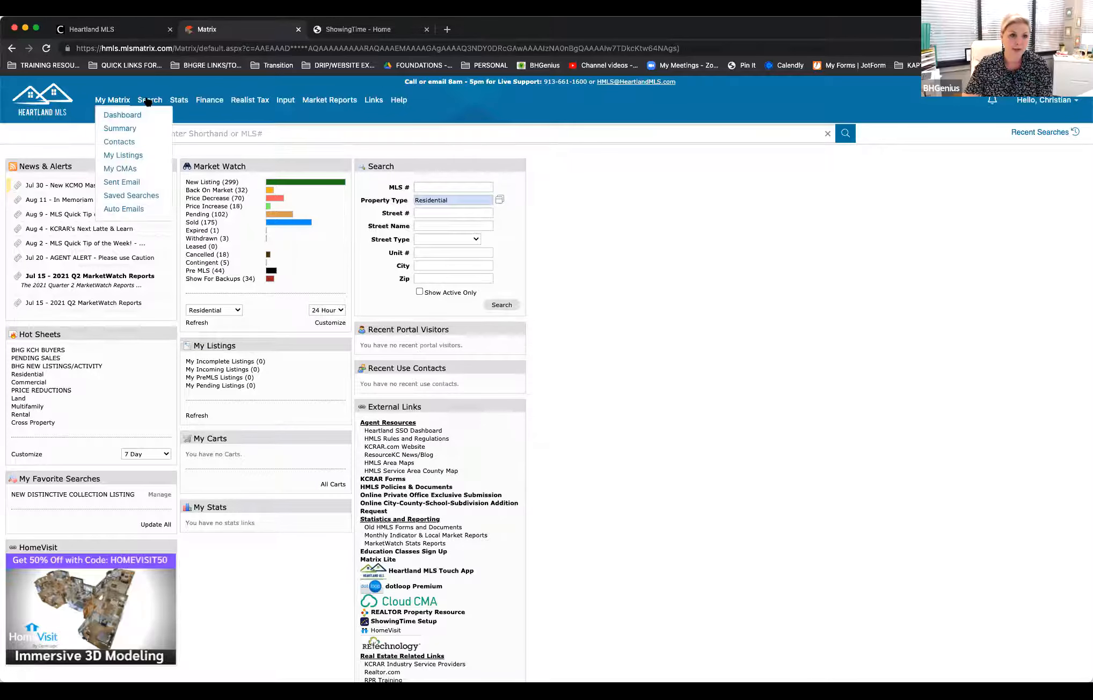
Step: Load the ADOM vs List Price Median preset in Stats and set its time frame to Year to Date (2021)
left_click(179, 101)
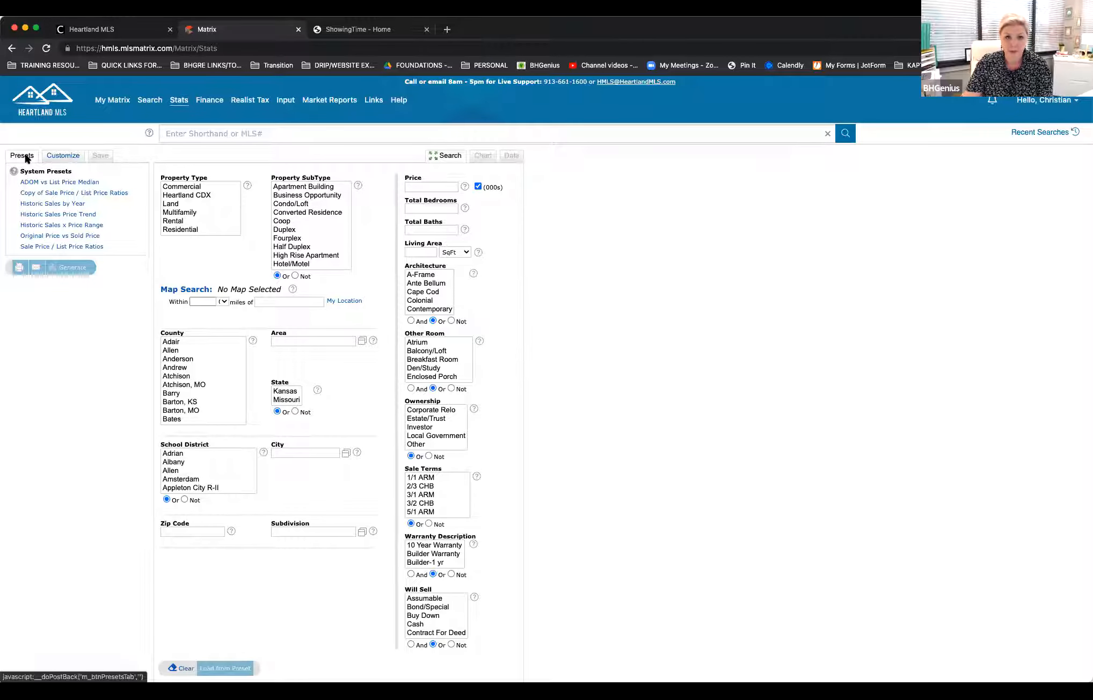
left_click(46, 183)
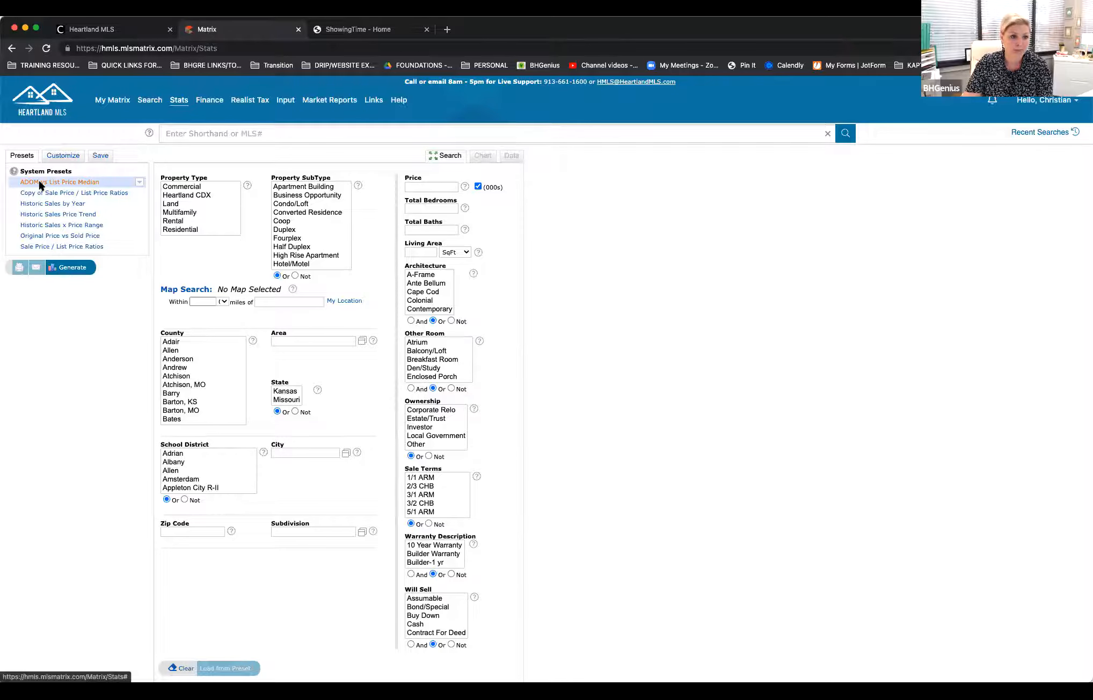
left_click(61, 157)
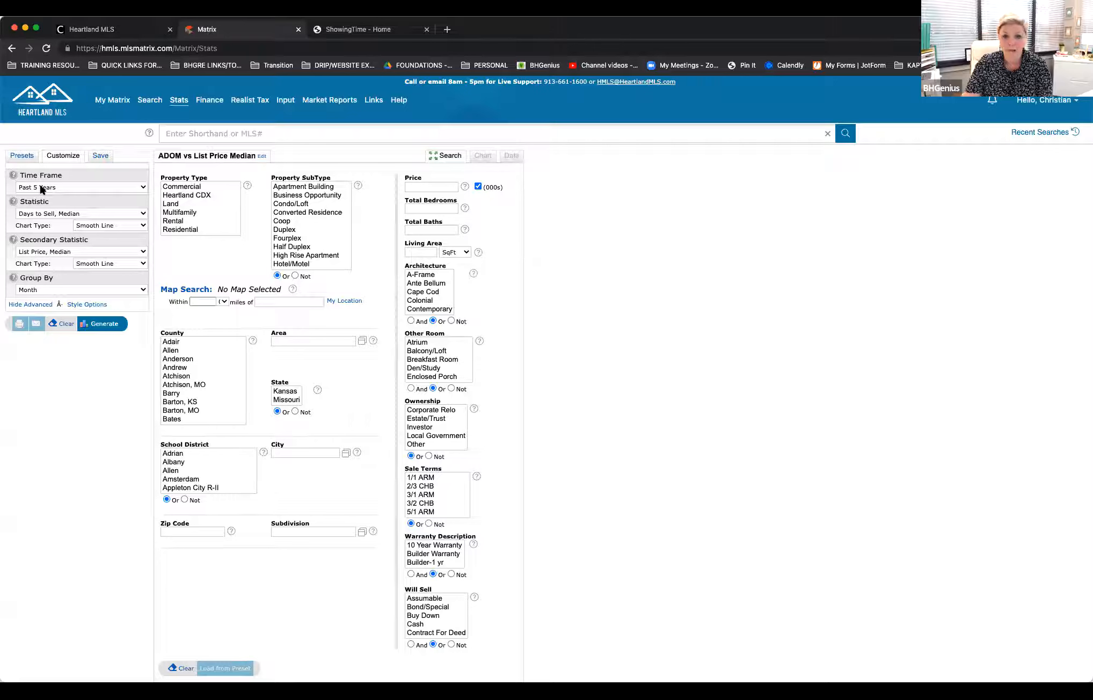
left_click(138, 185)
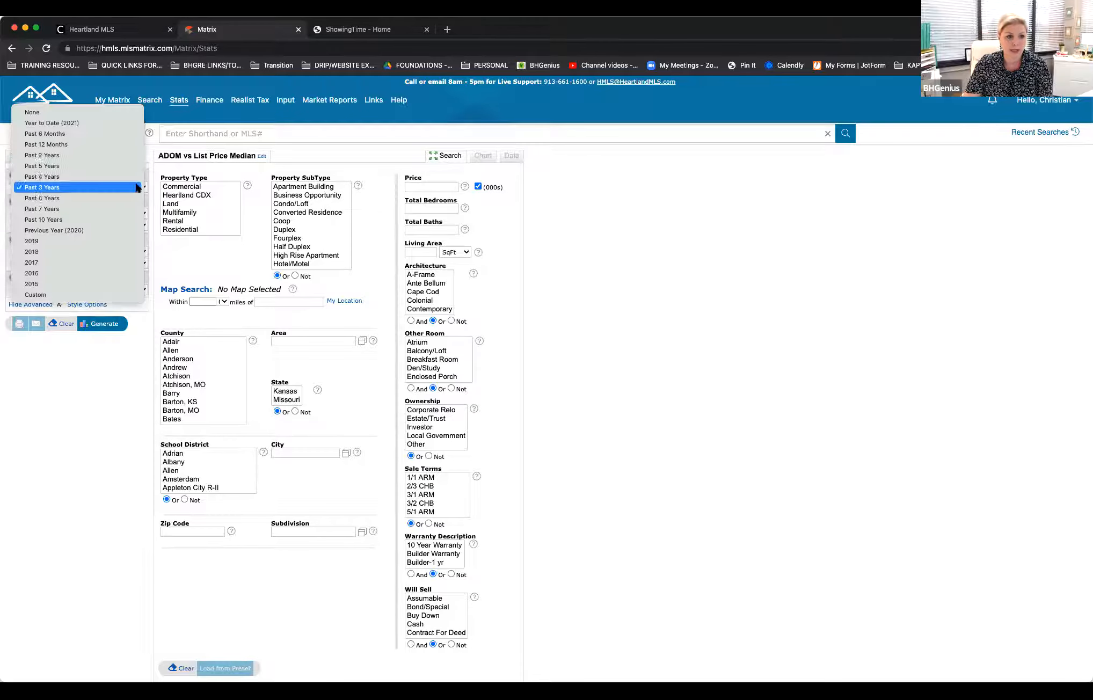
left_click(122, 125)
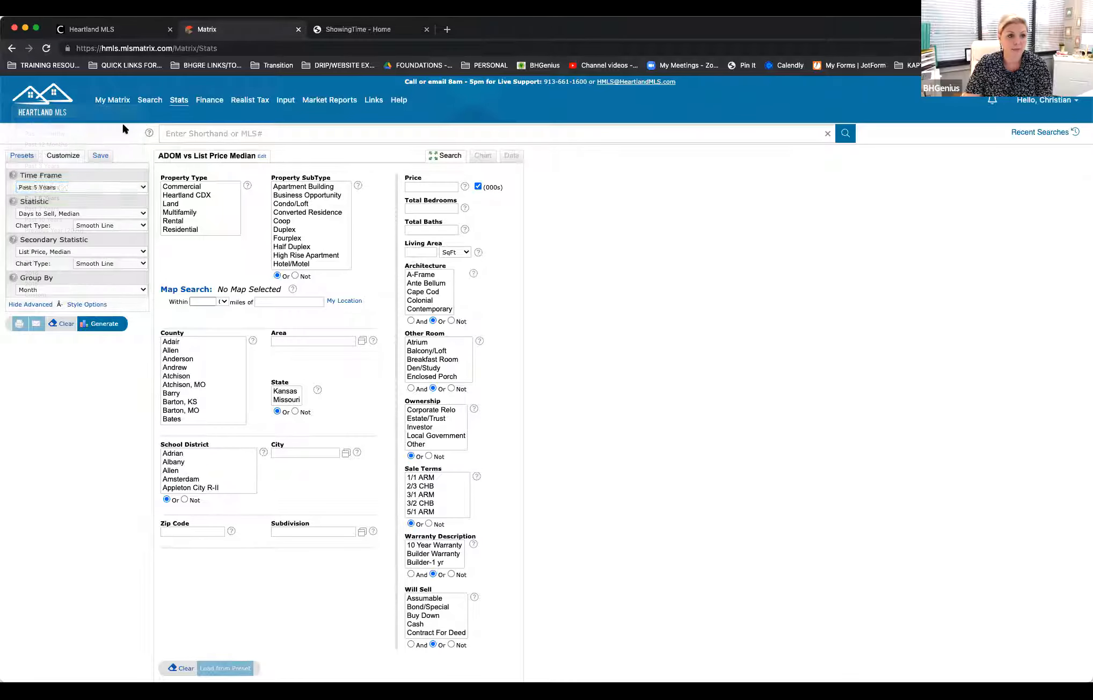
Step: Keep Days to Sell, Median as the statistic grouped by Month, and set the secondary statistic to None
left_click(90, 214)
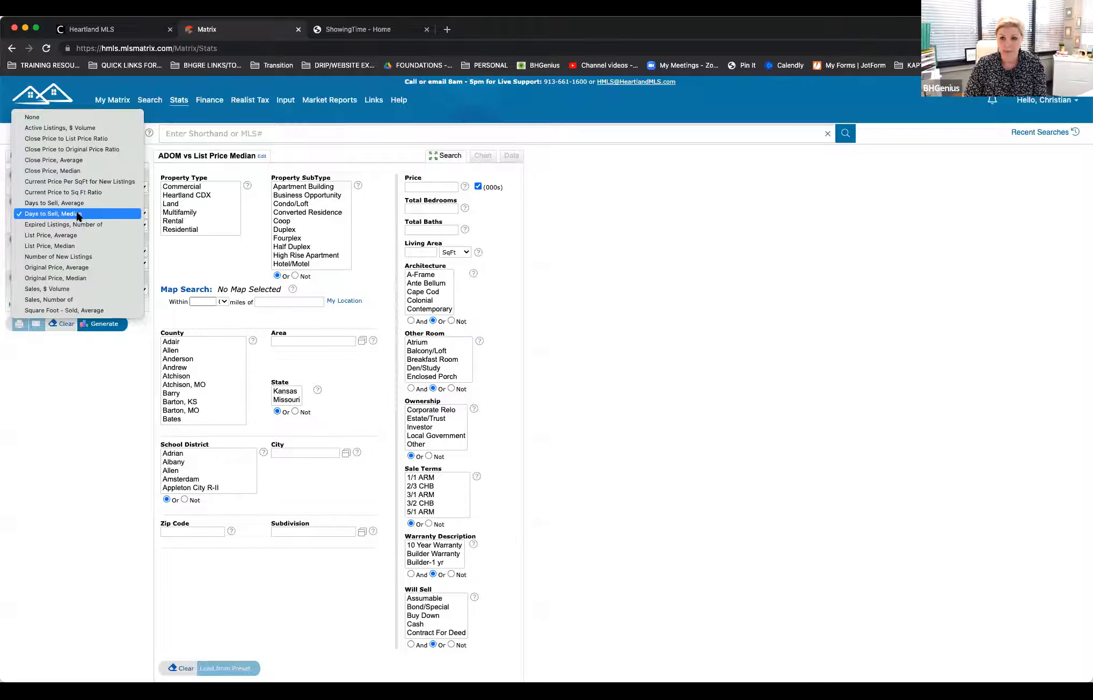
left_click(78, 215)
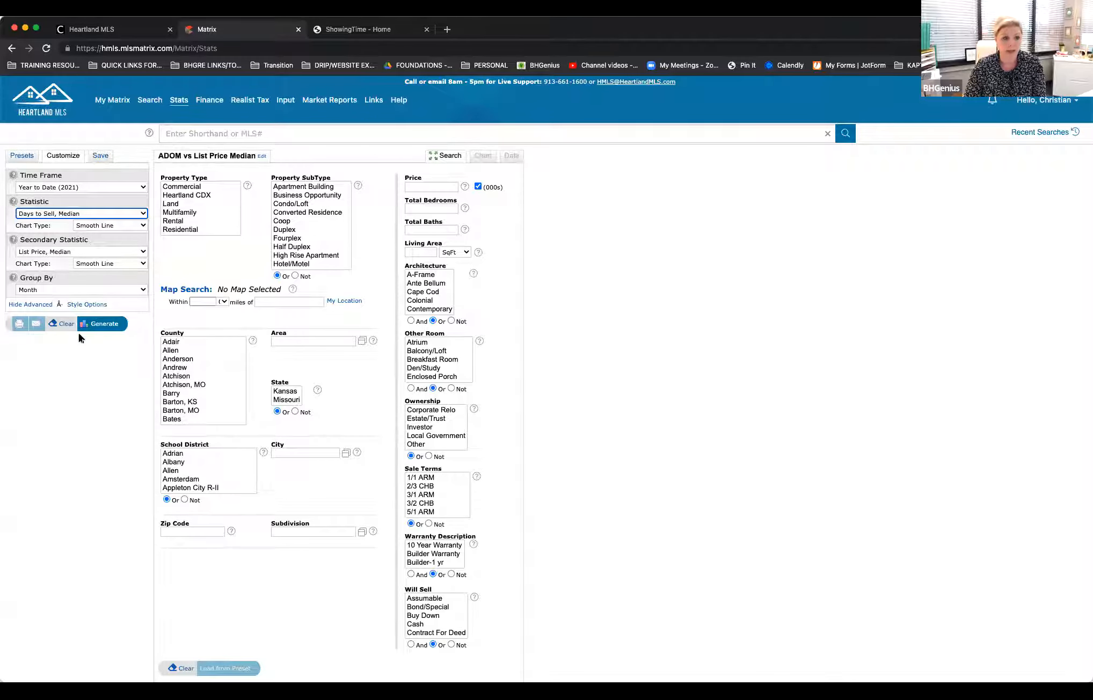
left_click(74, 214)
left_click(74, 214)
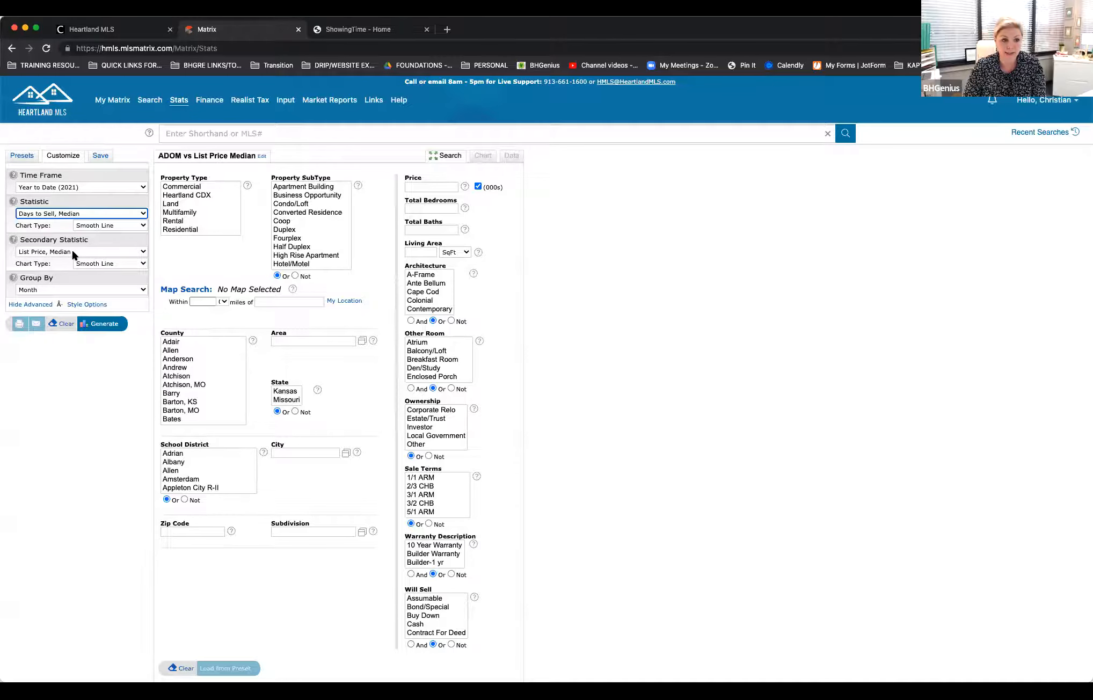
left_click(73, 251)
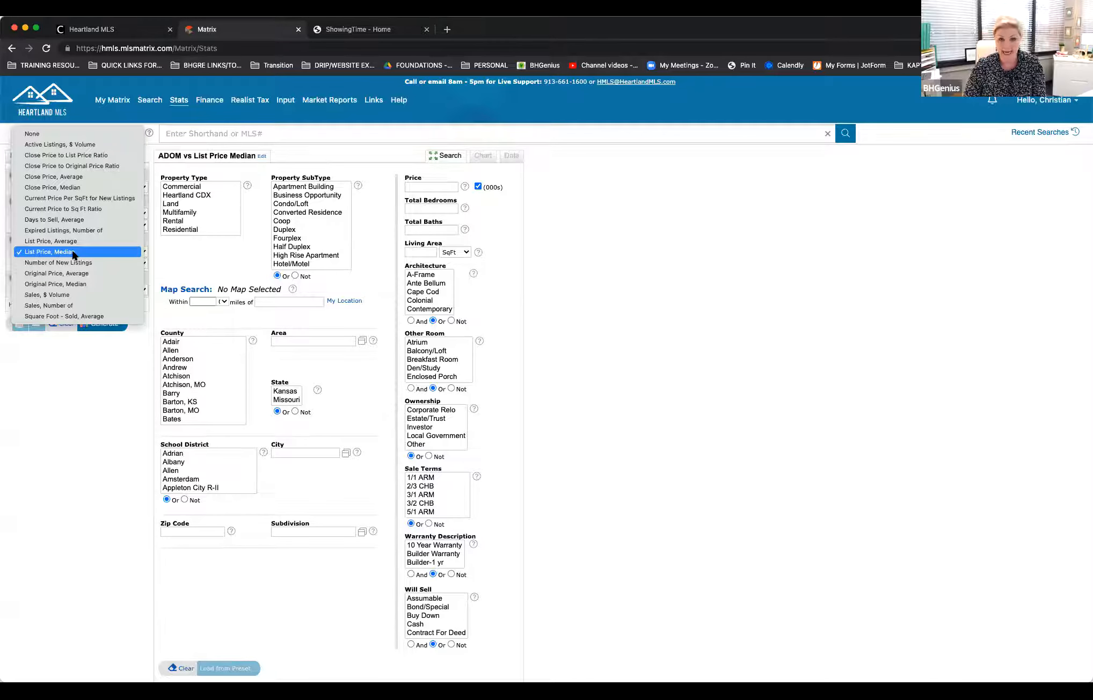
left_click(92, 139)
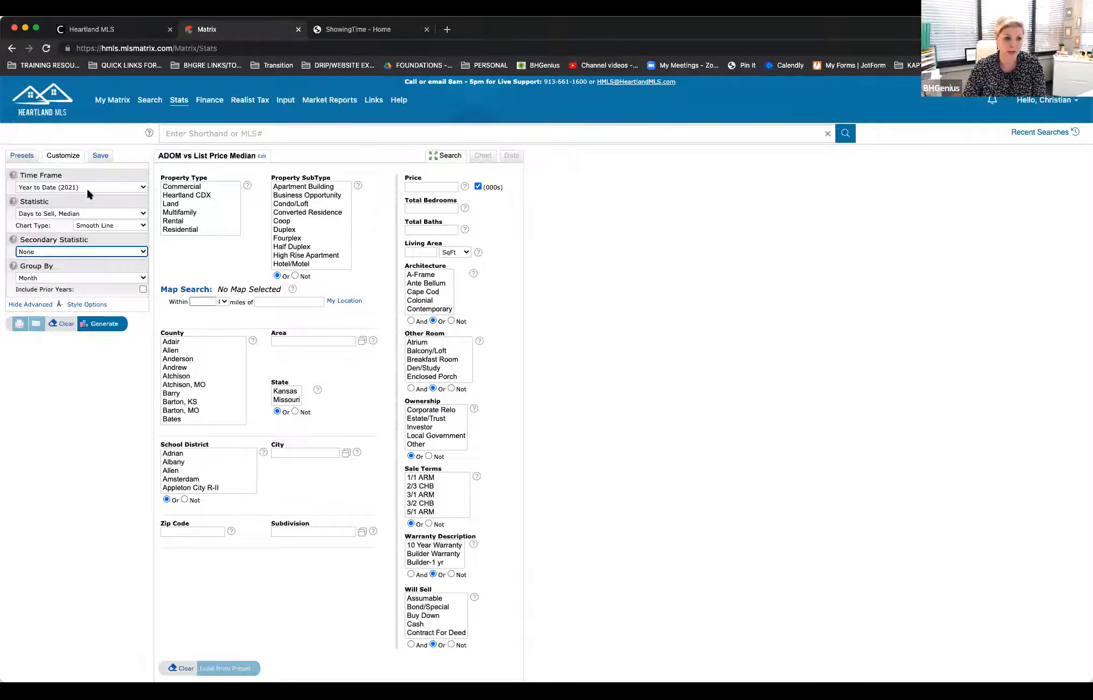
left_click(128, 279)
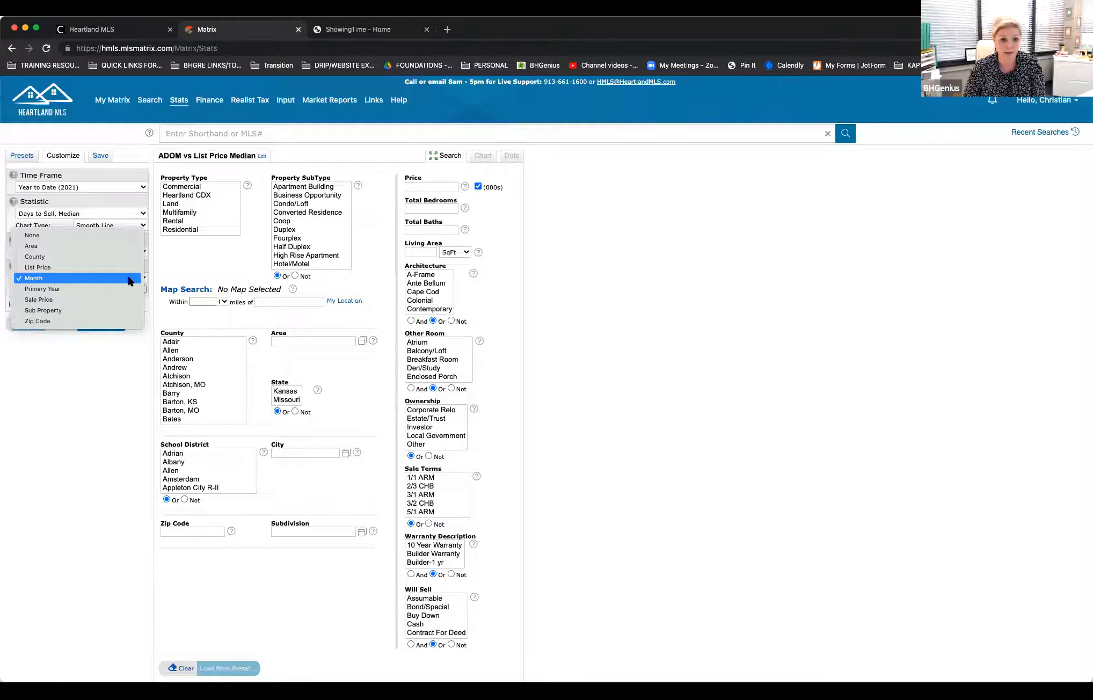
left_click(129, 279)
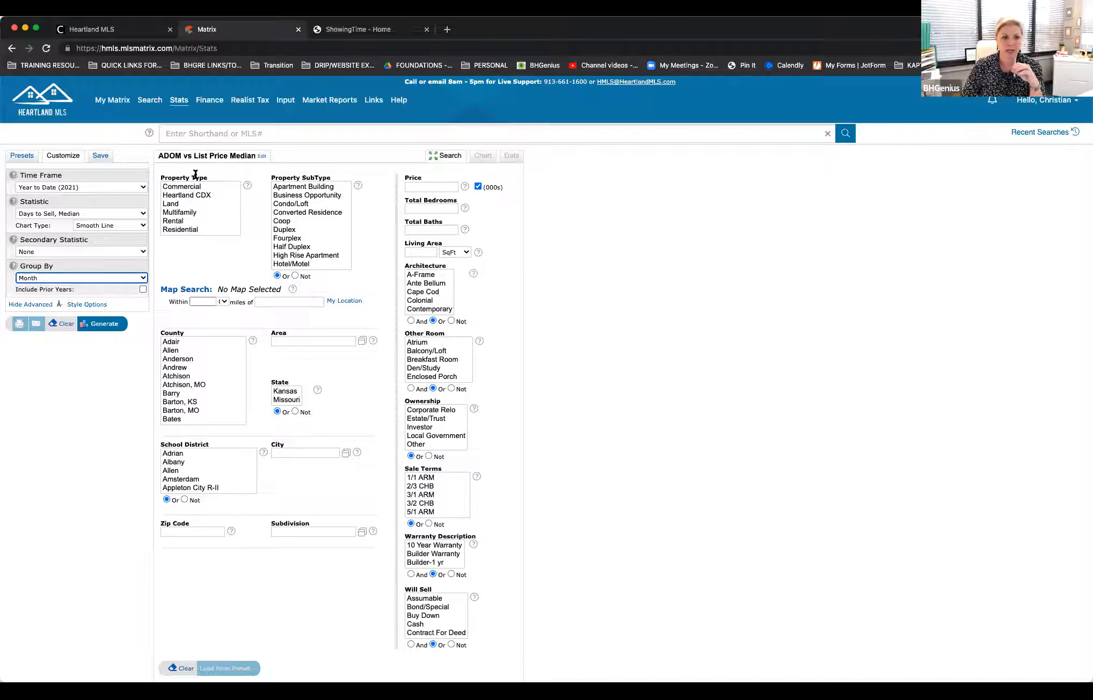
Step: Restrict the statistics to Residential properties of the Single Family subtype in Johnson, KS county
left_click(190, 229)
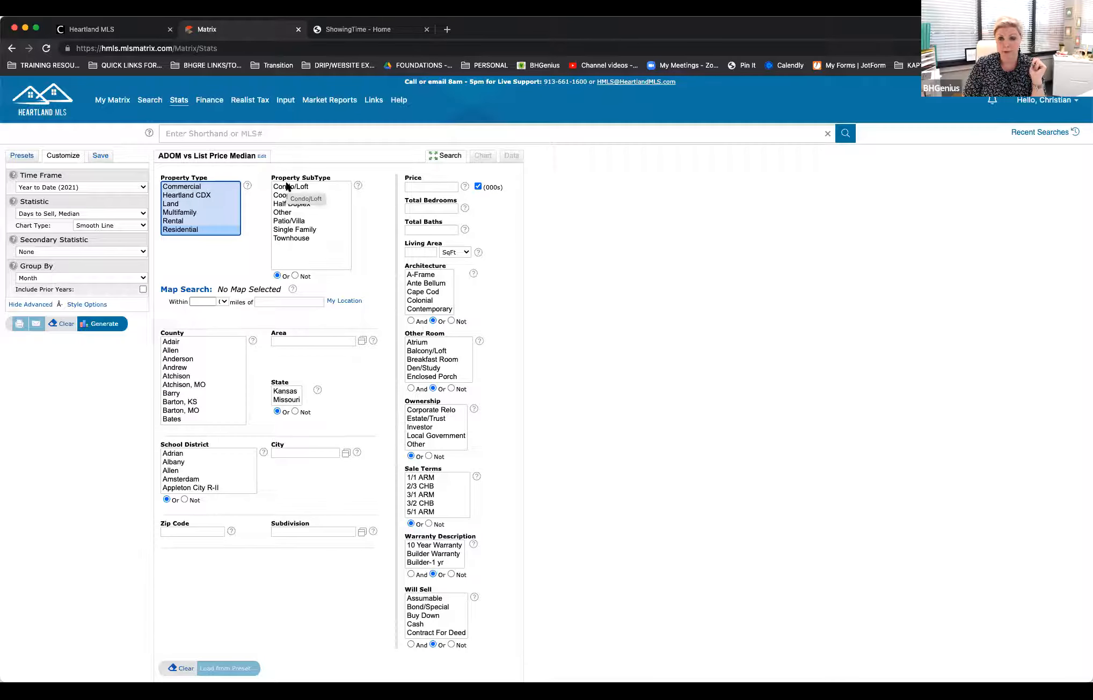
left_click(290, 231)
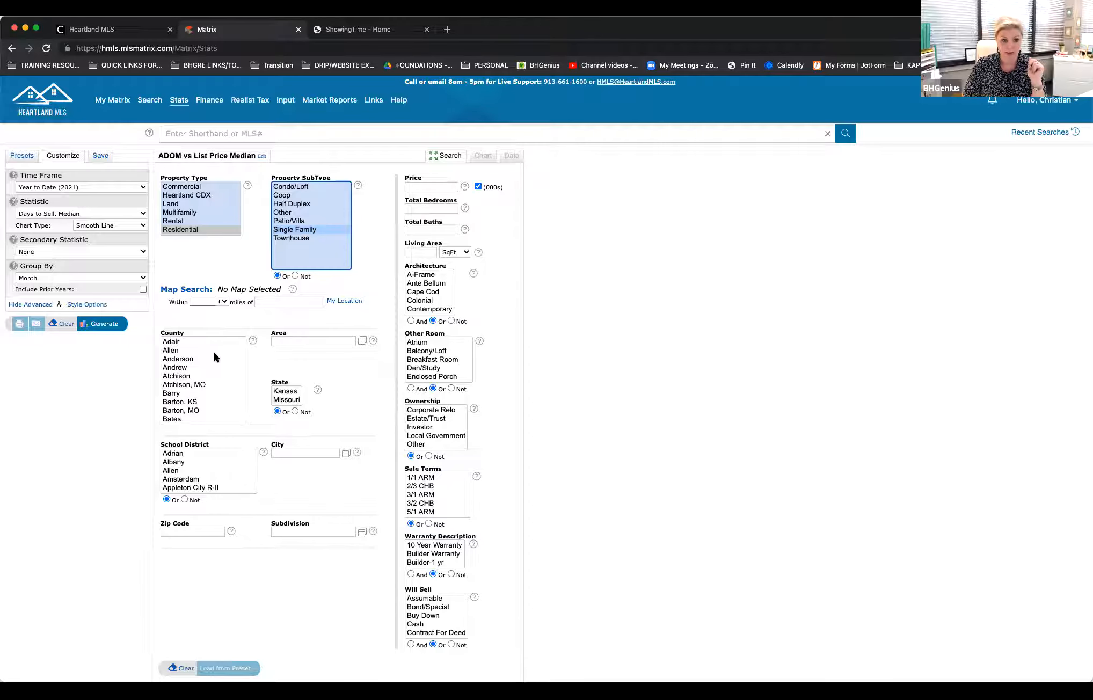
scroll(200, 387, "down", 10)
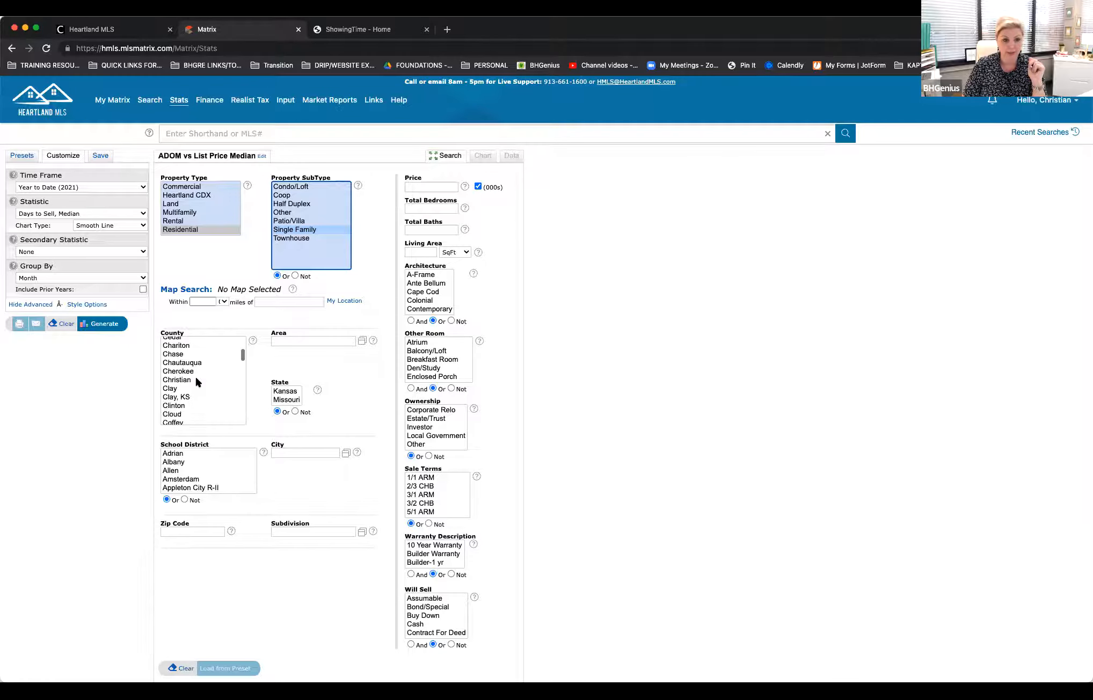
scroll(197, 380, "down", 7)
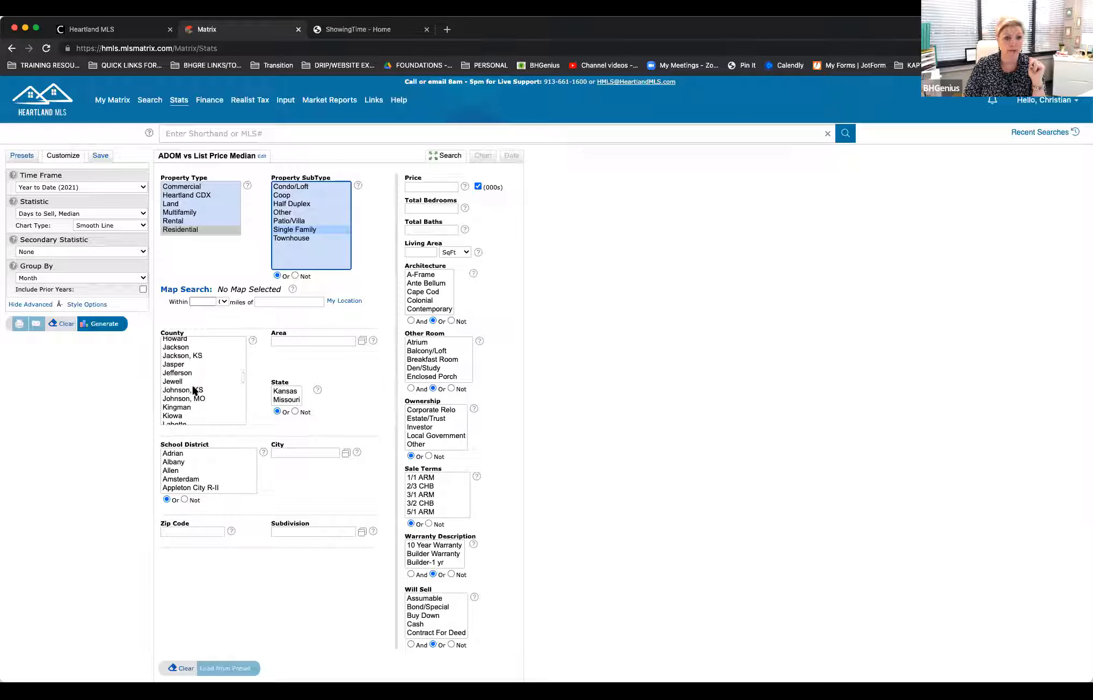
left_click(192, 388)
left_click(612, 299)
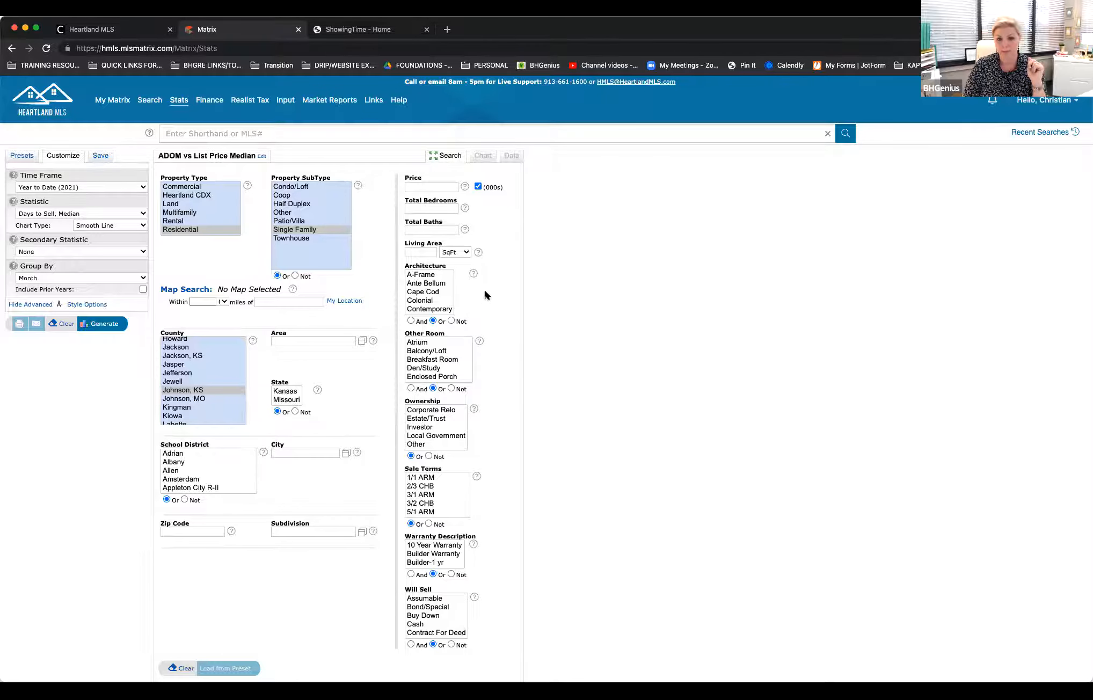
Step: Review the remaining search criteria and generate the year-to-date median days-to-sell chart
scroll(493, 292, "down", 3)
scroll(452, 473, "down", 3)
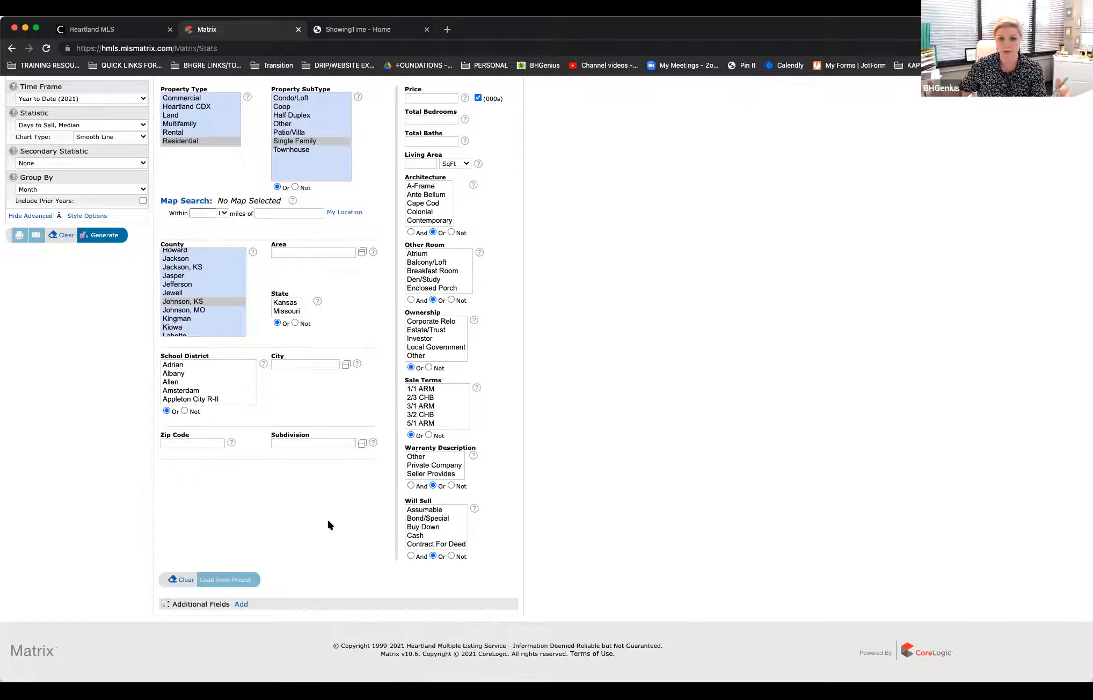
scroll(329, 523, "up", 3)
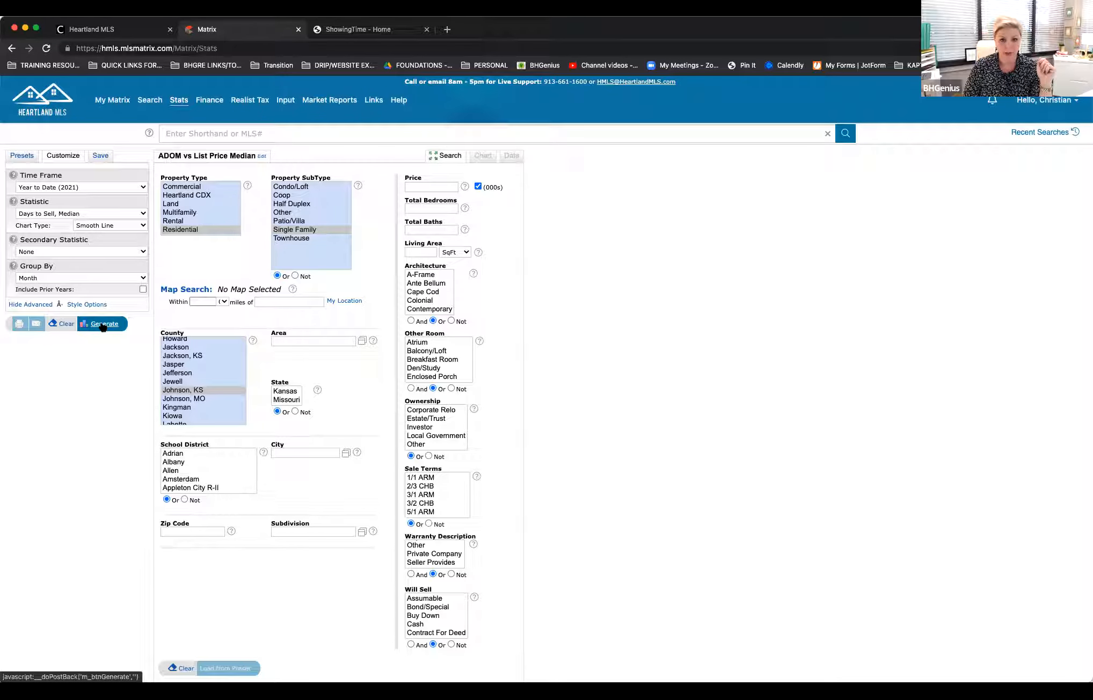
left_click(103, 325)
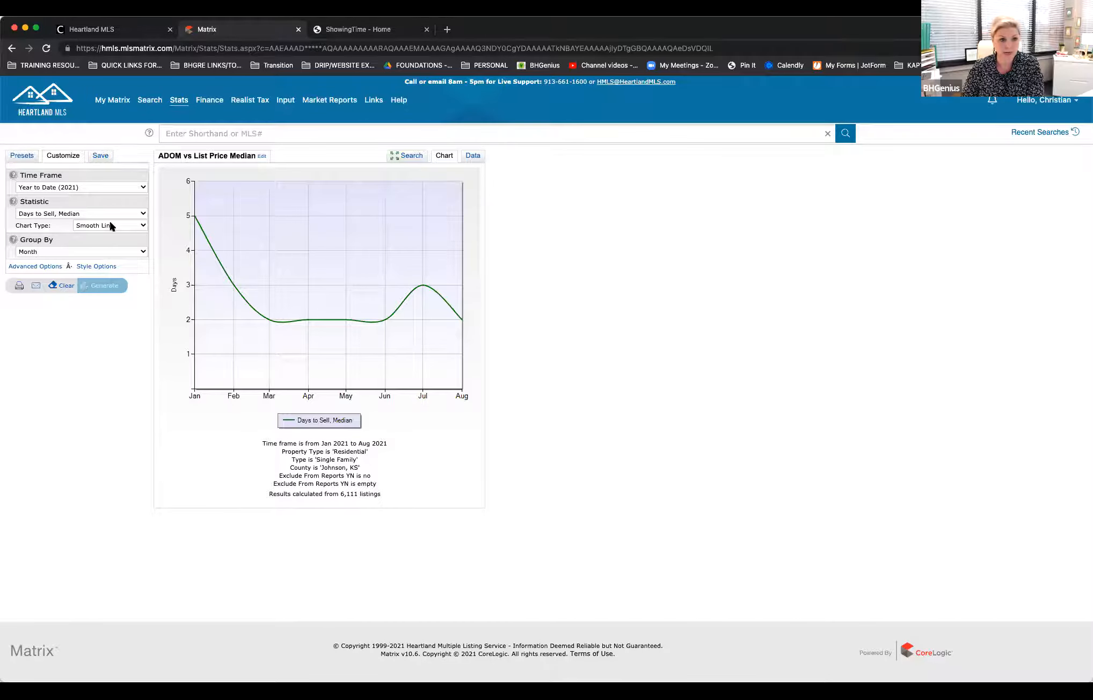
Step: Regenerate the chart with the Column chart type and show its monthly figures as a data table
left_click(143, 226)
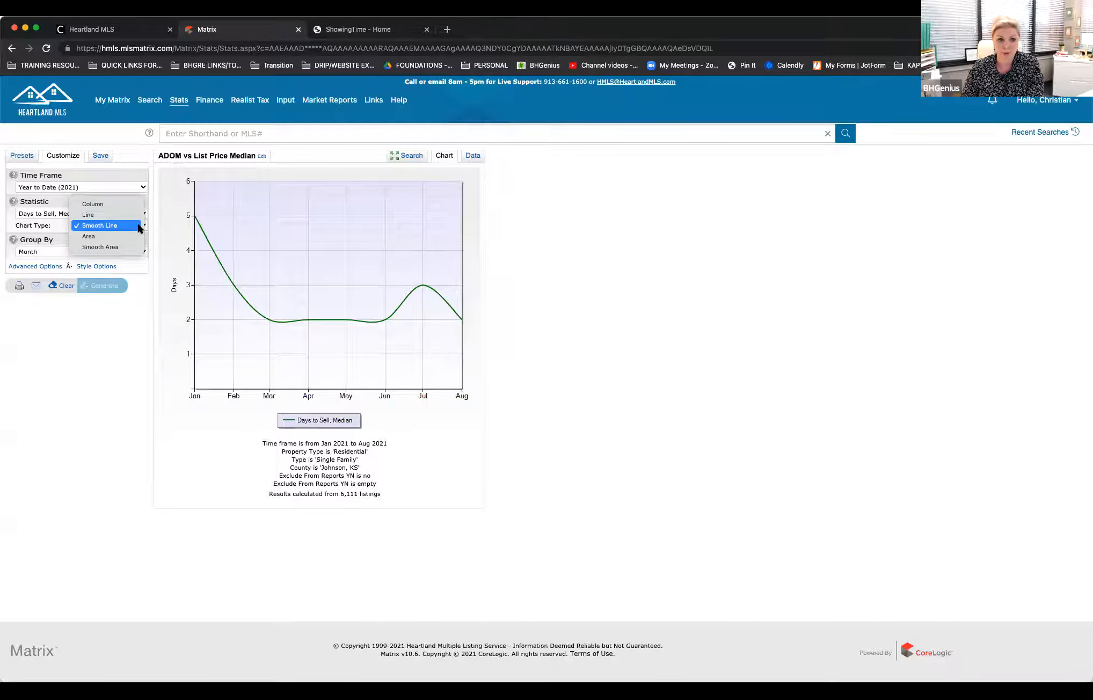
left_click(109, 203)
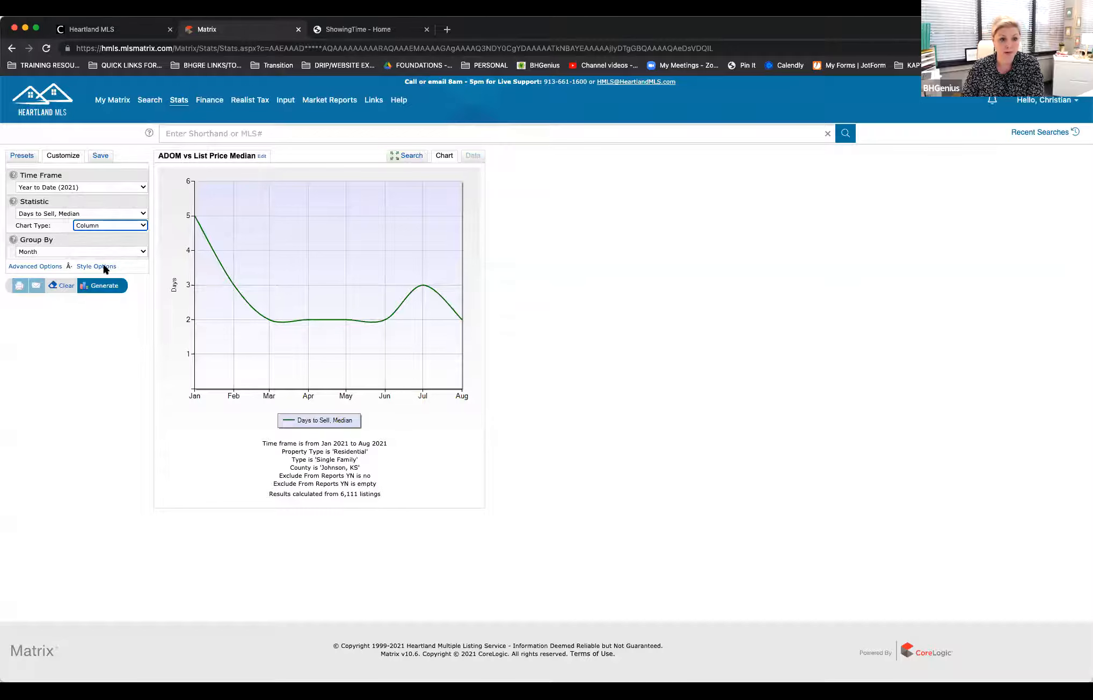
left_click(105, 288)
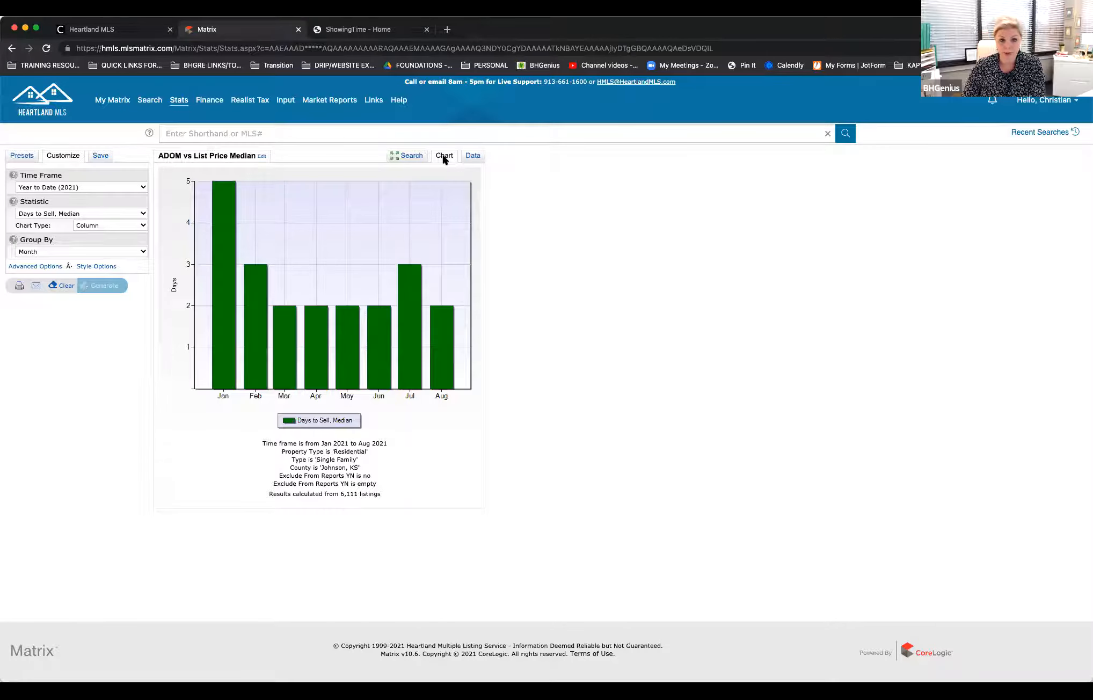
left_click(472, 156)
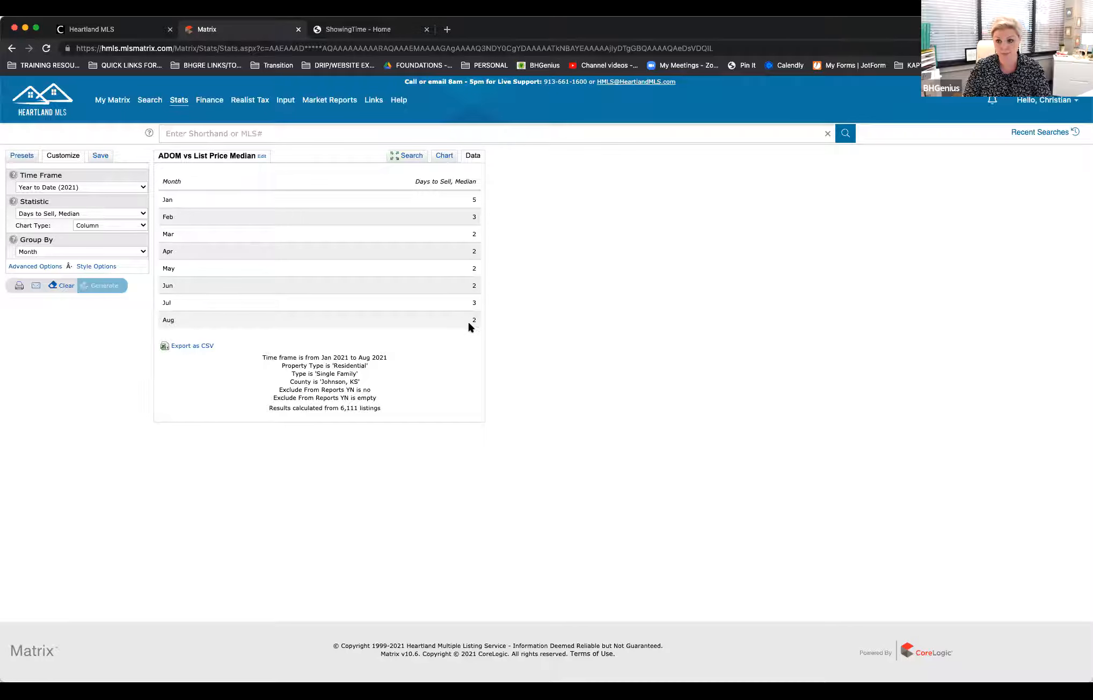
Step: Change the statistic to Days to Sell, Average and regenerate the results
left_click(118, 214)
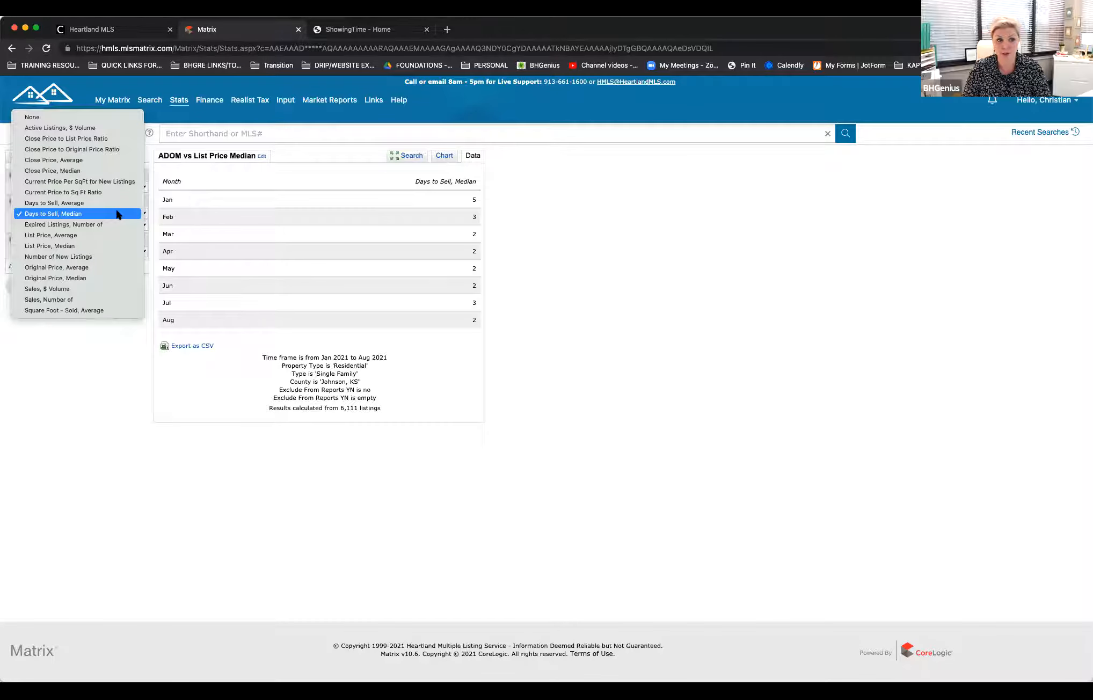
left_click(100, 204)
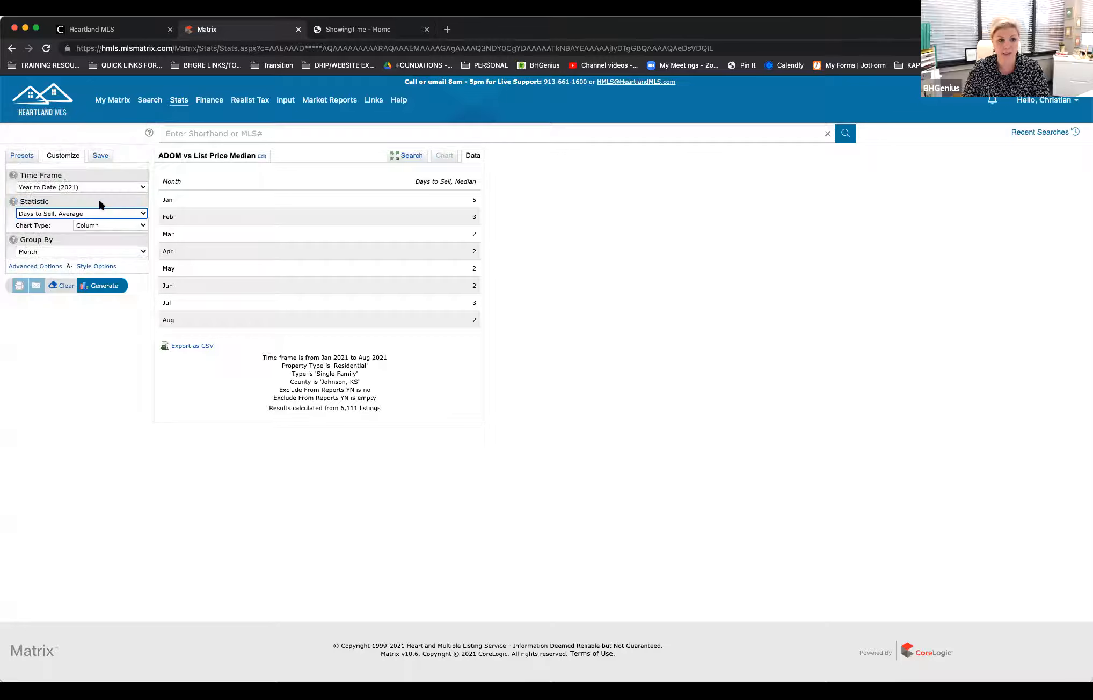
left_click(99, 285)
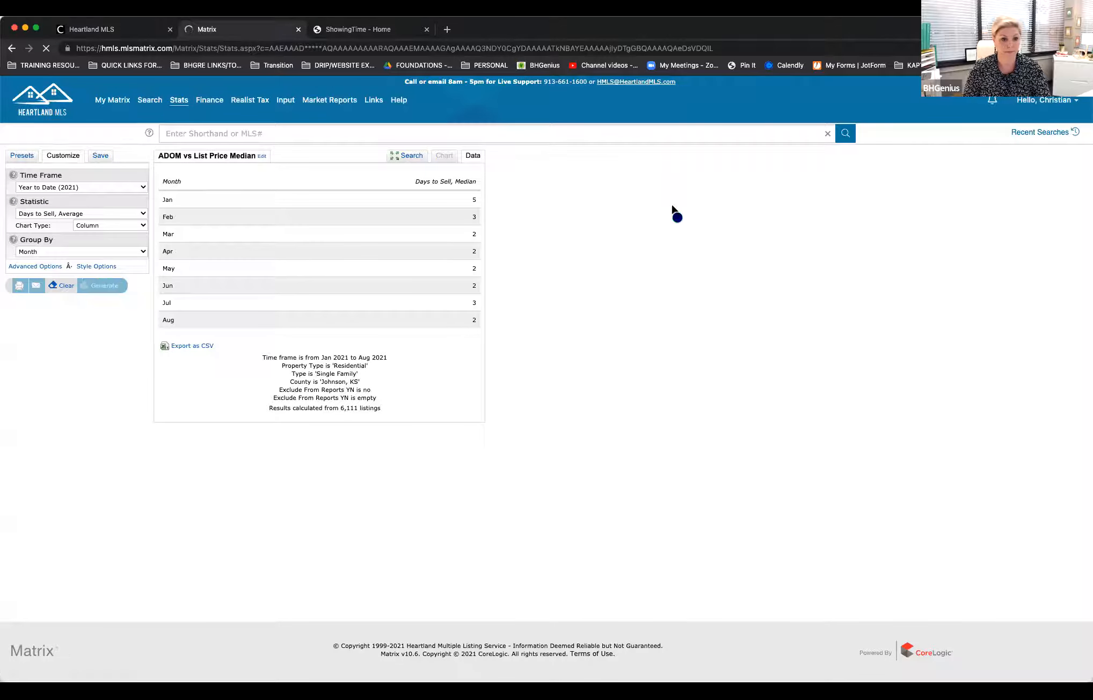
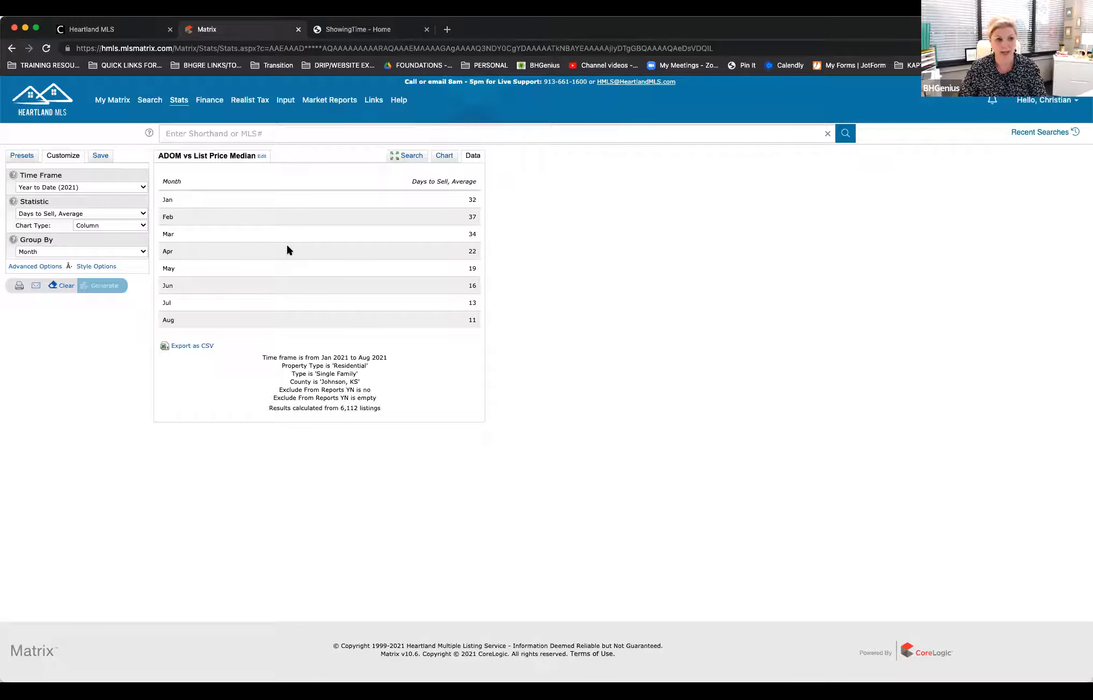
left_click(124, 213)
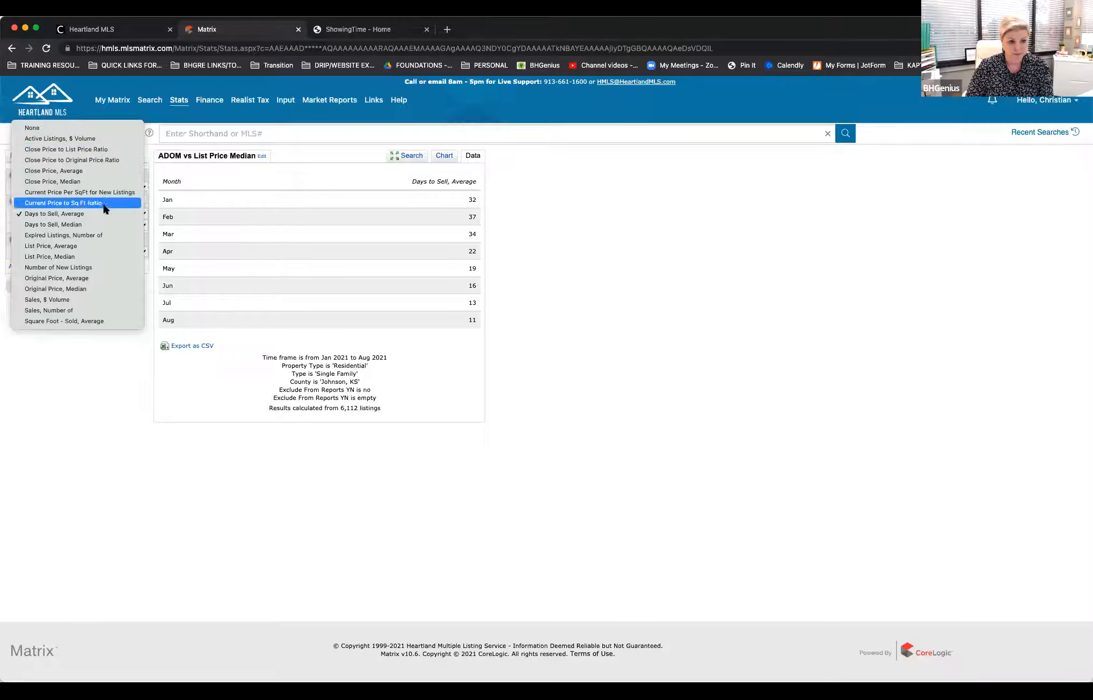
left_click(655, 258)
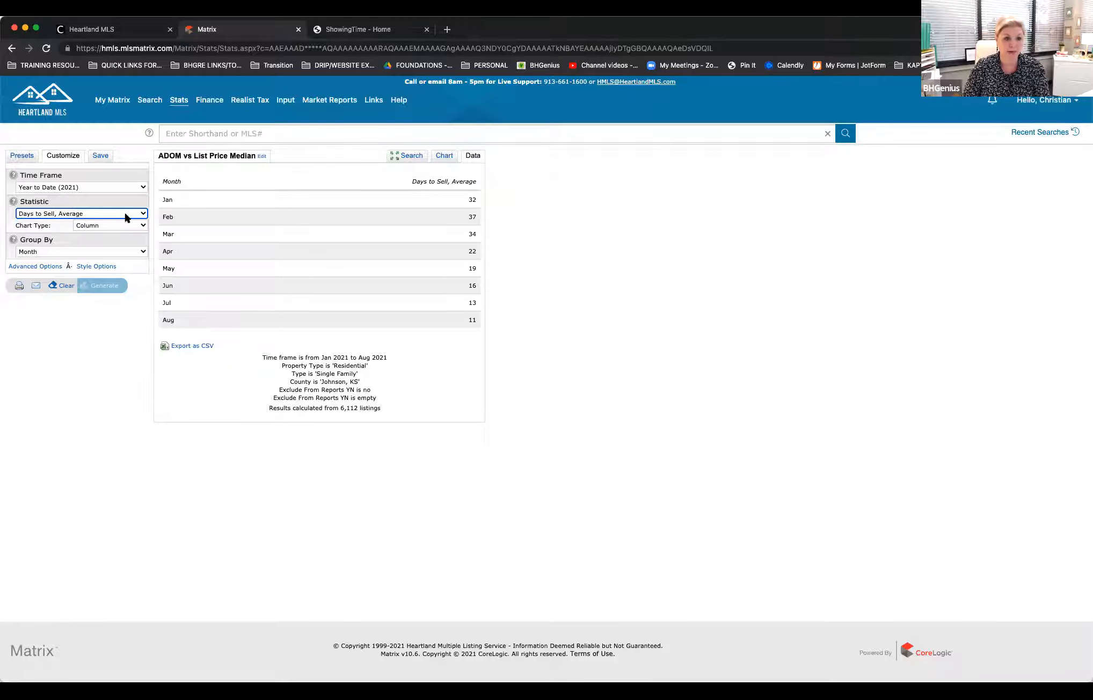
left_click(143, 215)
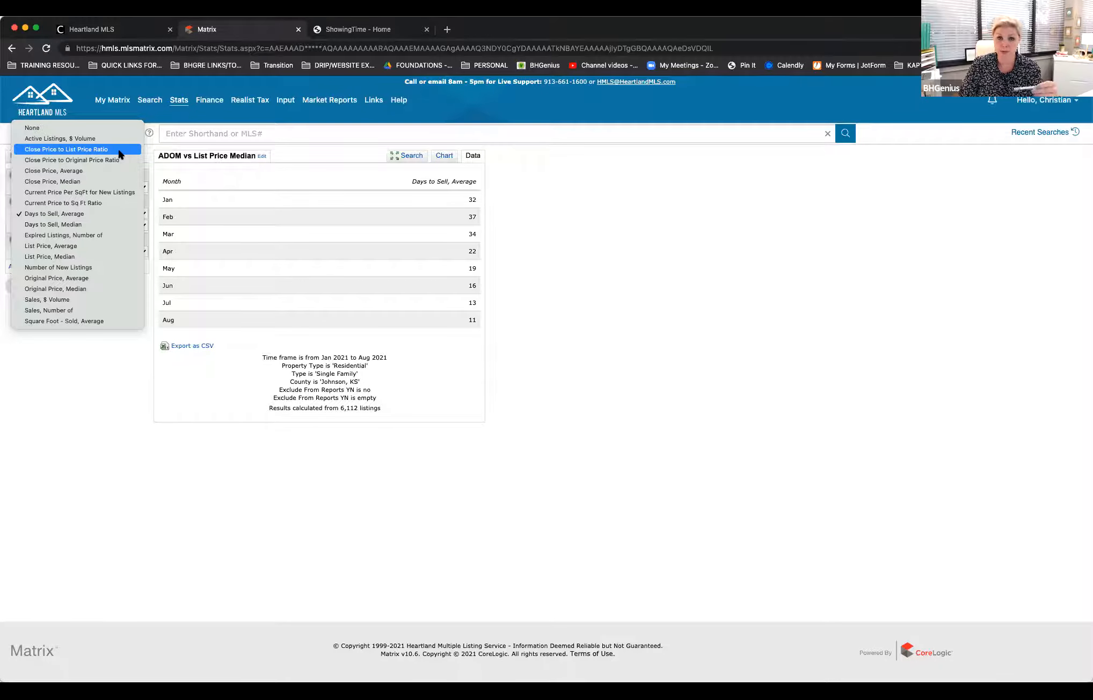
key("Escape")
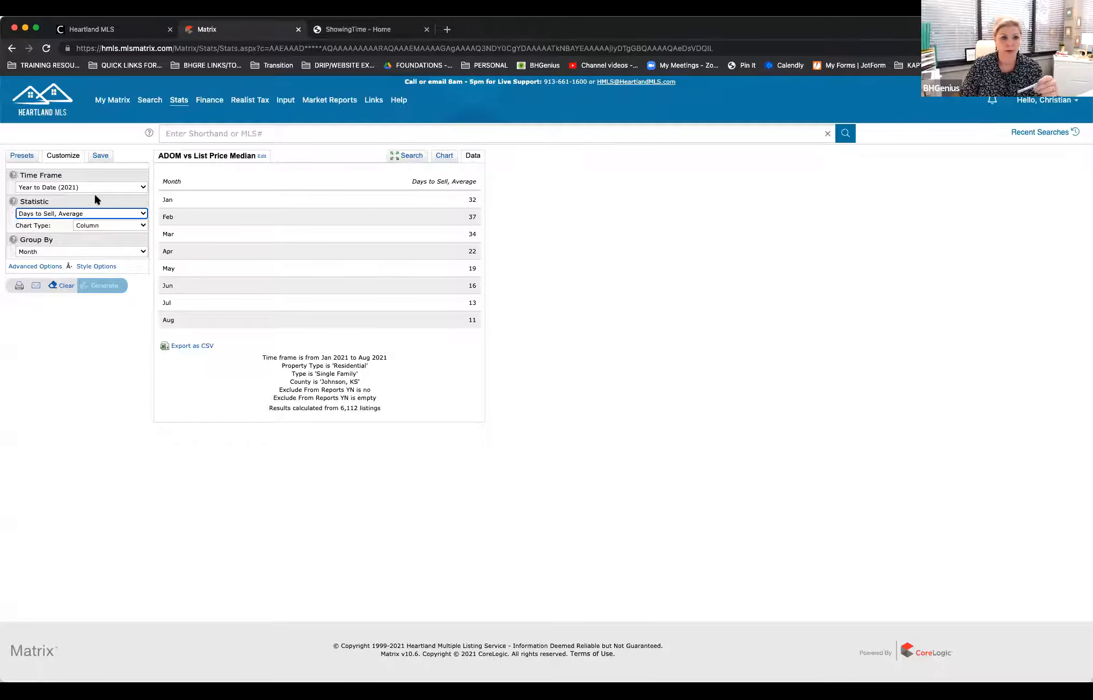
Step: Generate the Close Price to Original Price Ratio statistic as a Smooth Line chart and view both its chart and monthly data
left_click(145, 213)
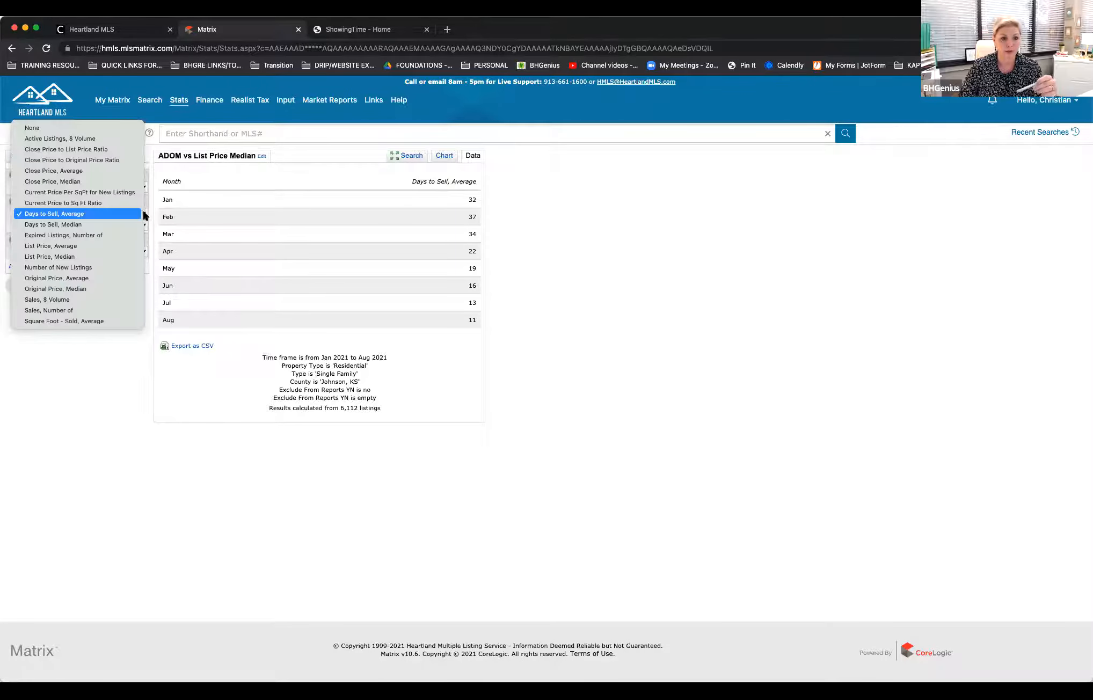
left_click(95, 160)
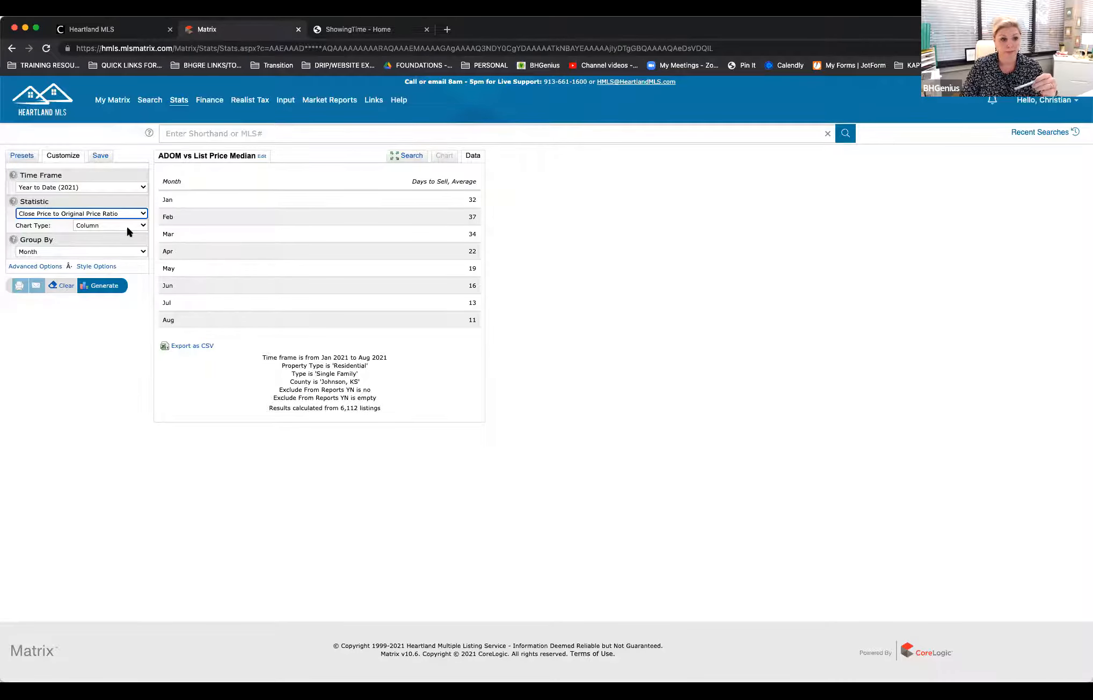
left_click(139, 226)
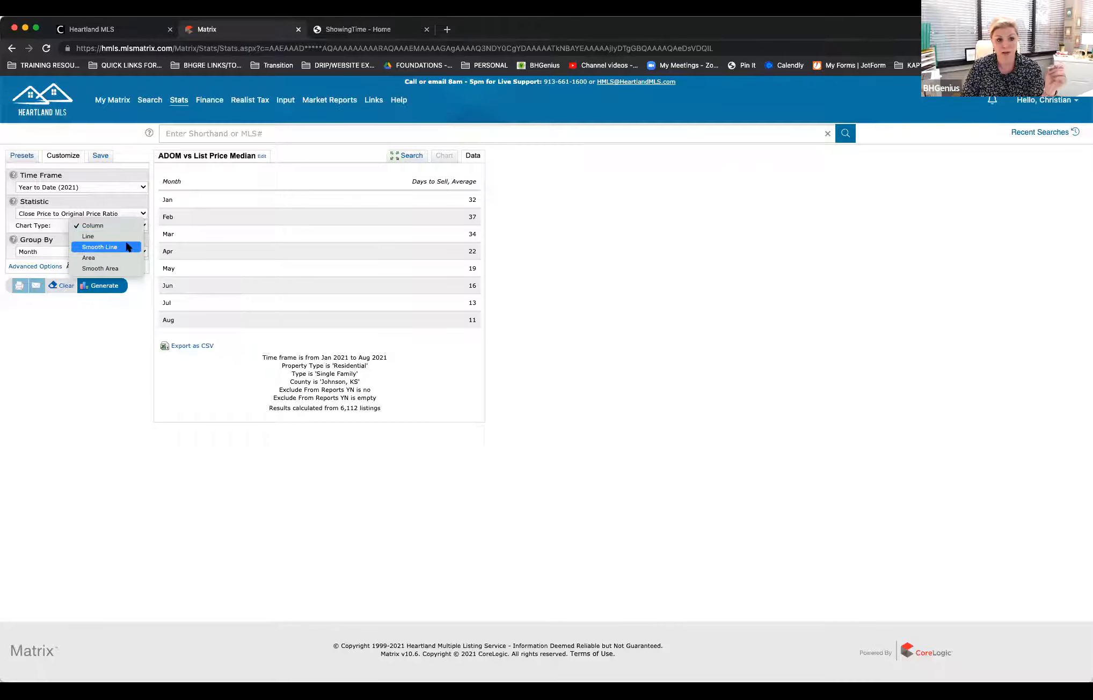
left_click(128, 247)
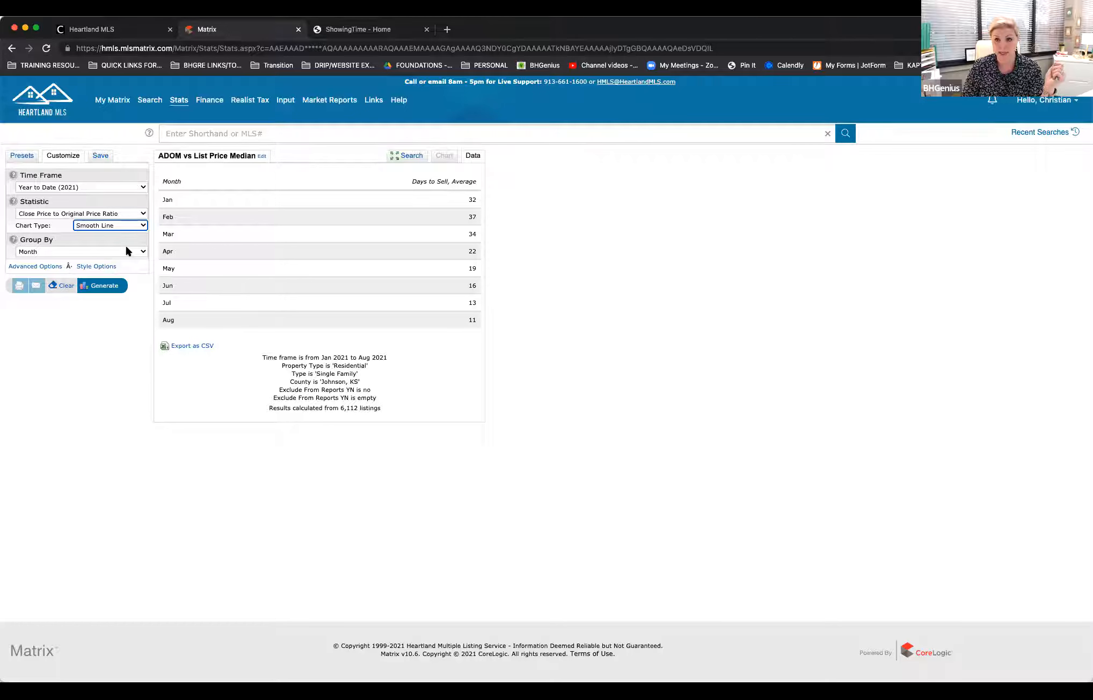
left_click(110, 328)
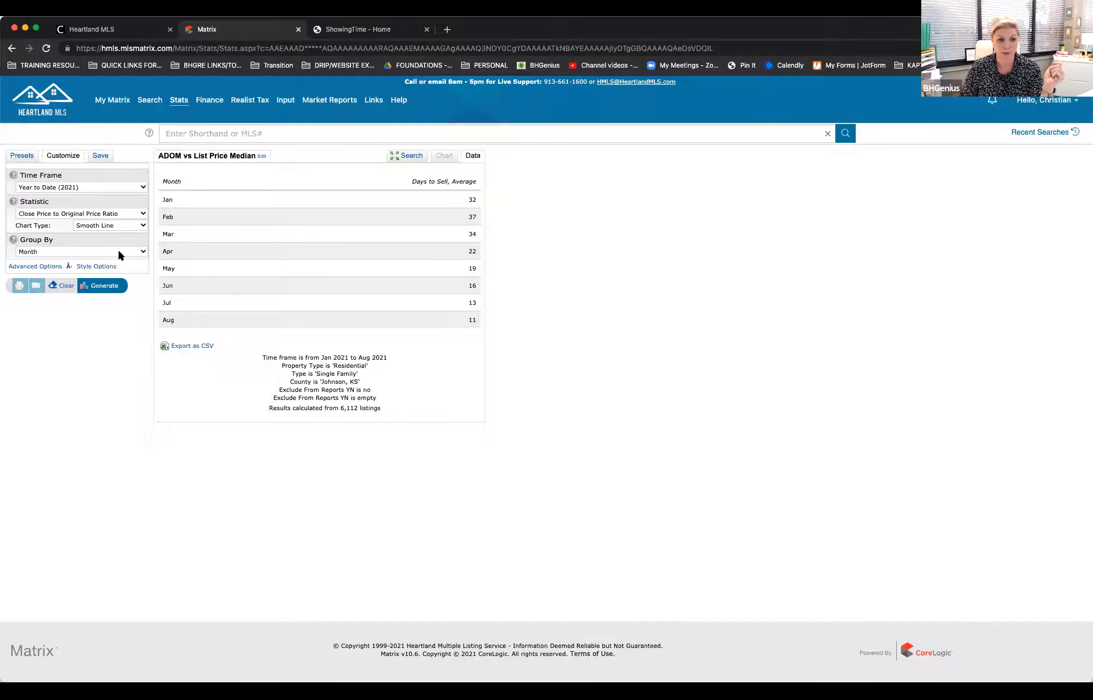
left_click(105, 287)
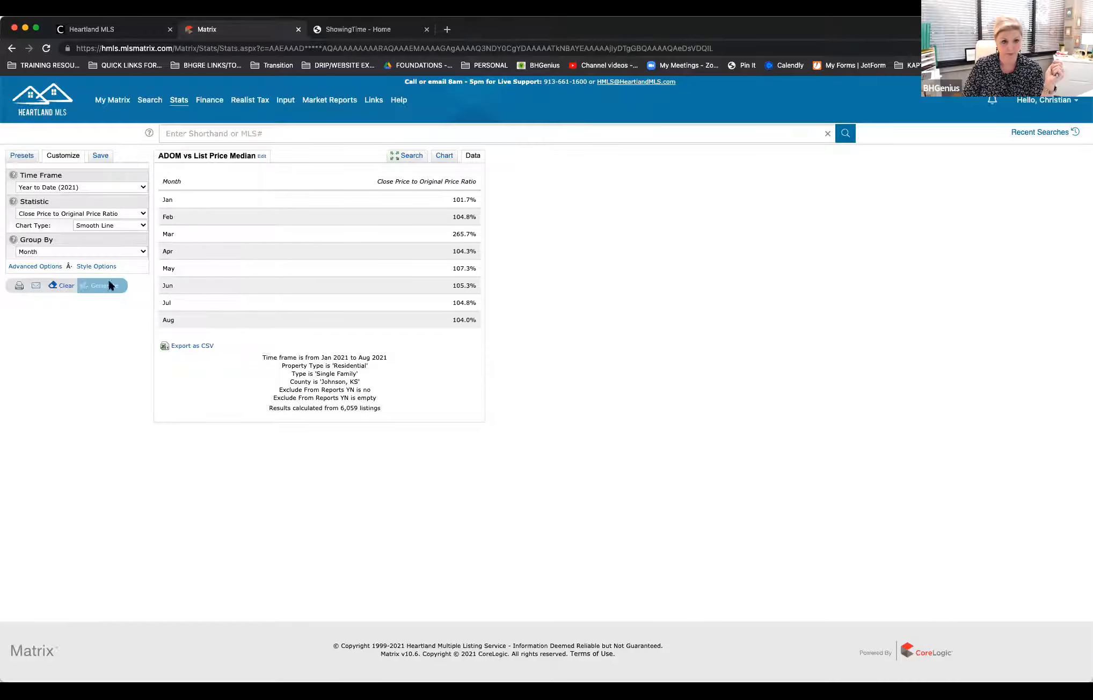
left_click(442, 157)
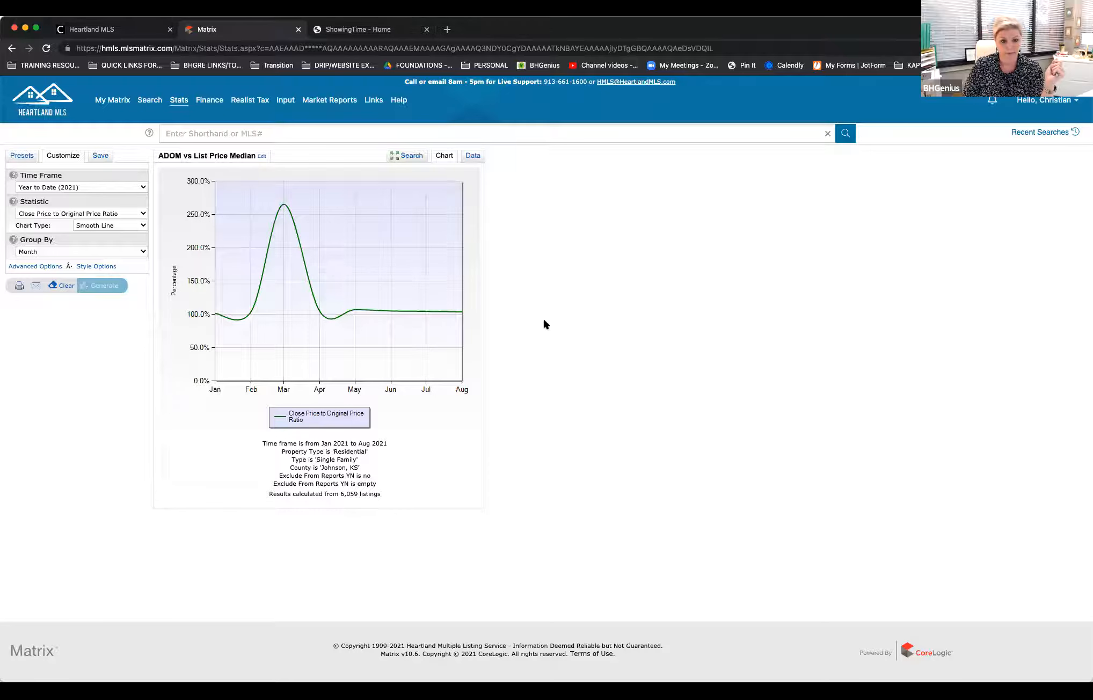
left_click(471, 158)
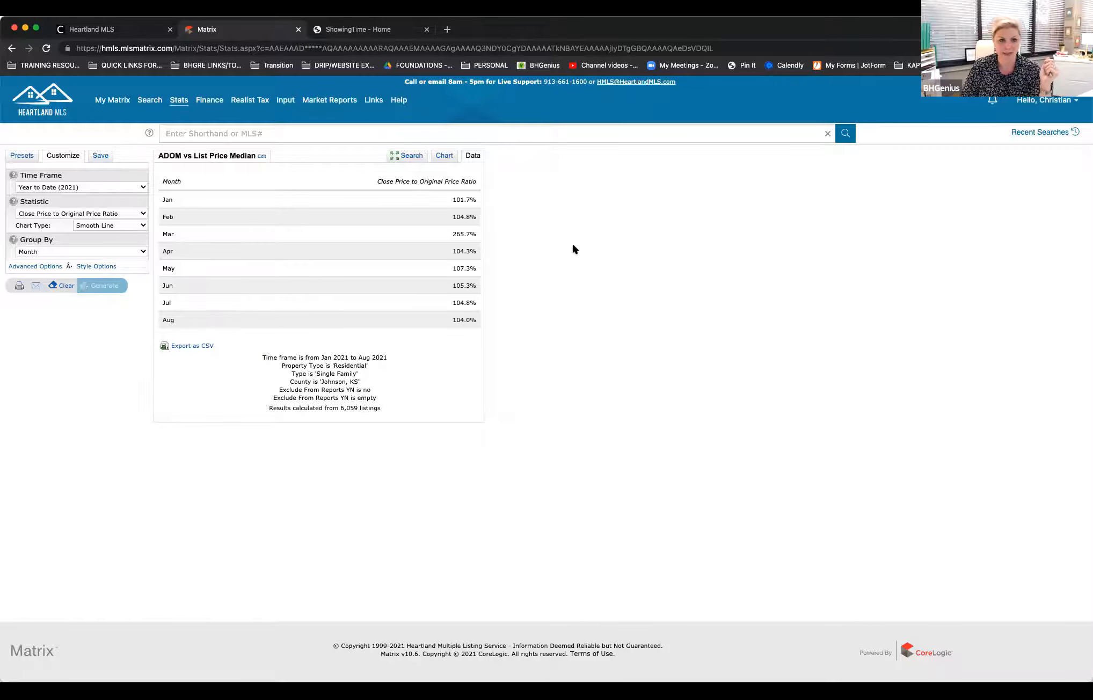
Step: Change the statistic to Close Price to List Price Ratio, regenerate it, and view the chart and the monthly data
left_click(142, 216)
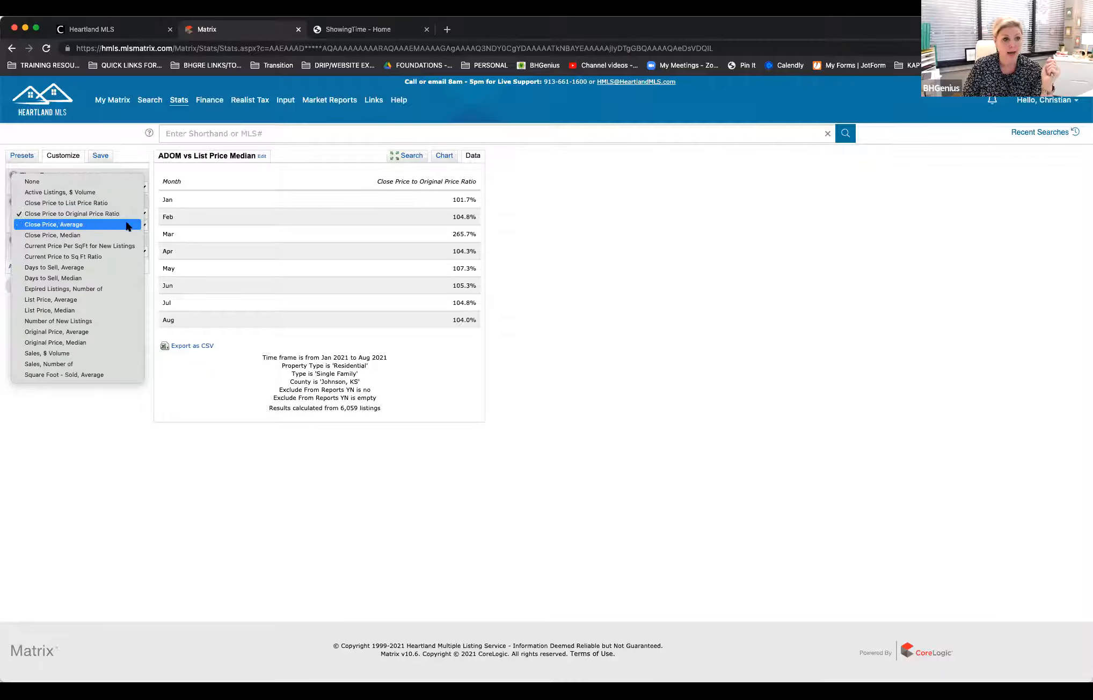
left_click(108, 203)
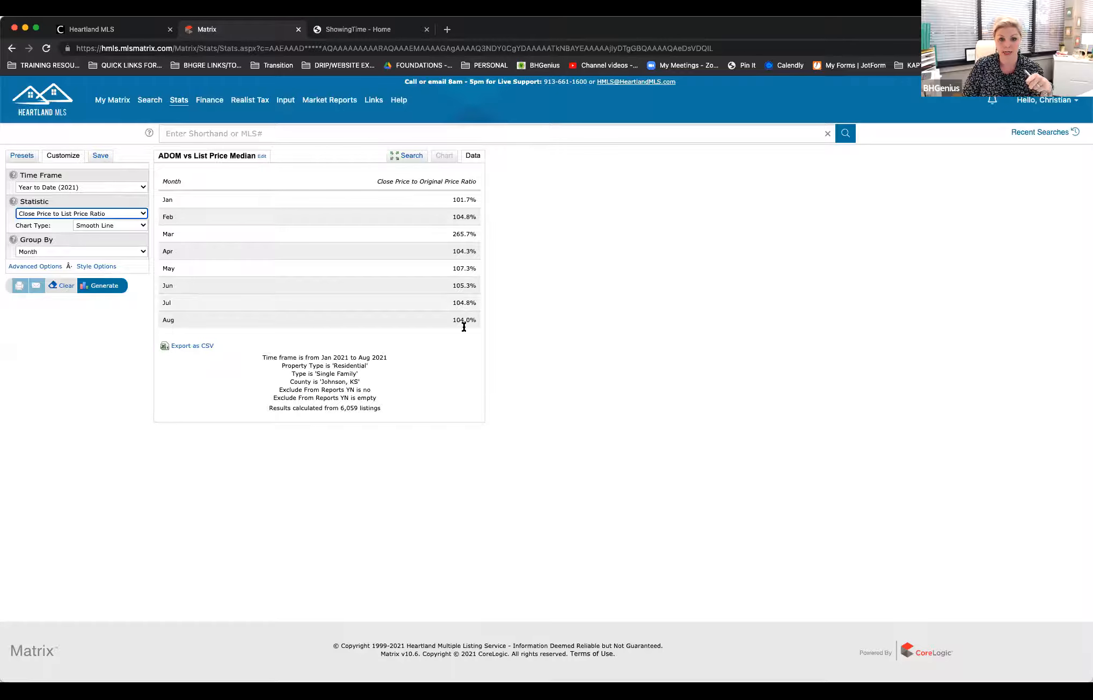
left_click(587, 350)
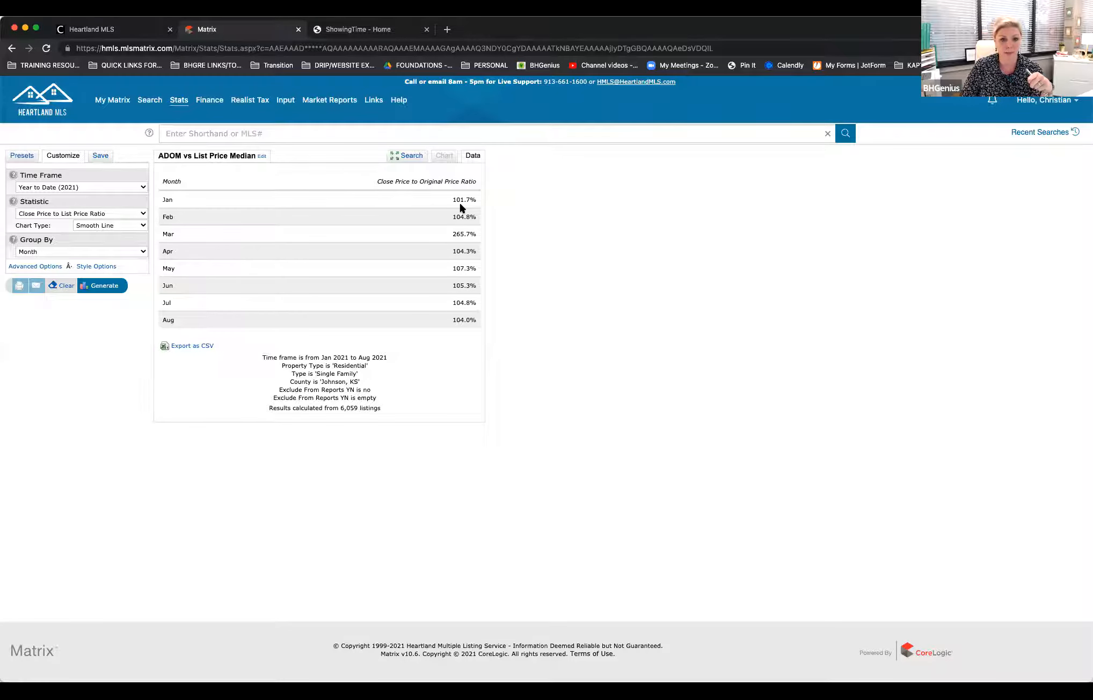
left_click(102, 286)
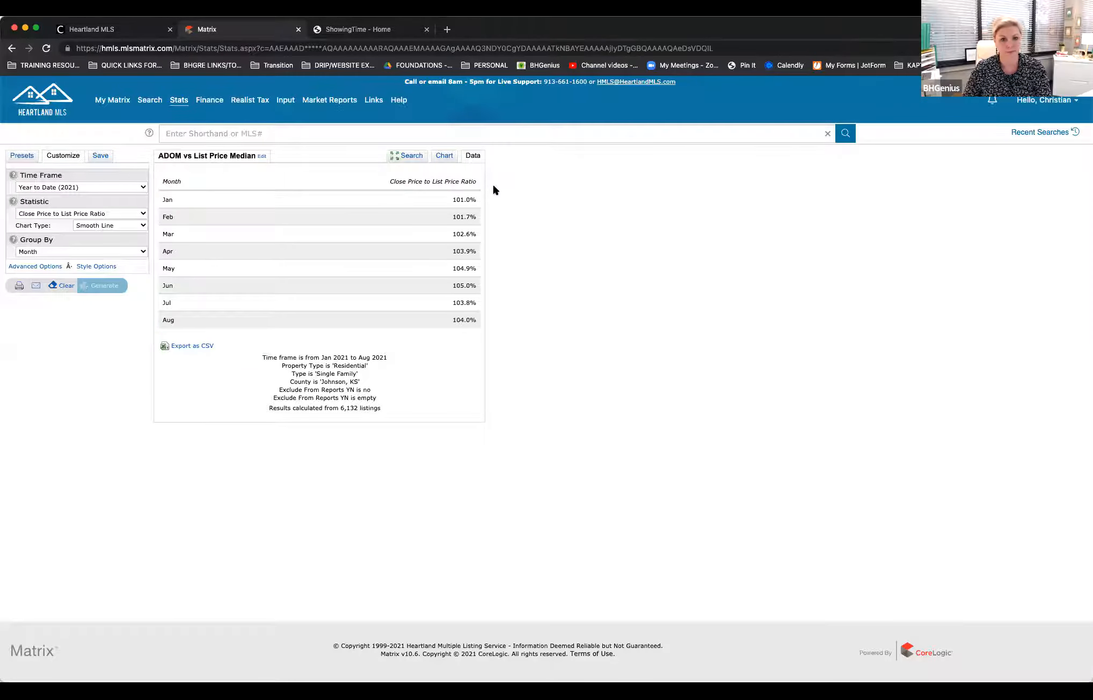
left_click(442, 156)
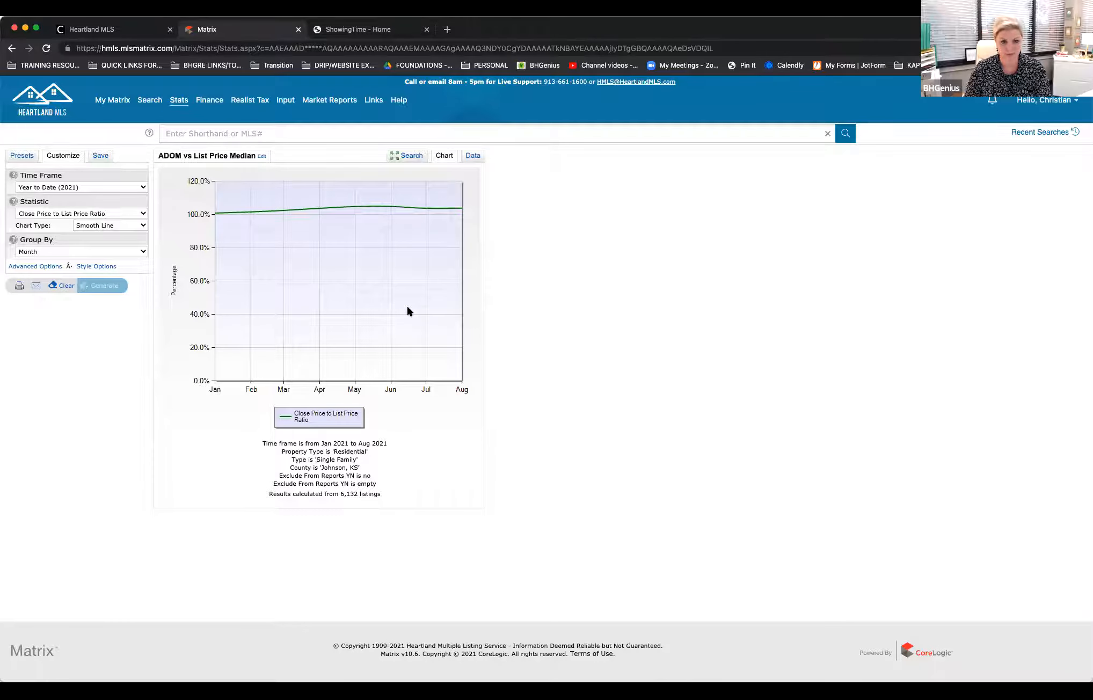
left_click(472, 156)
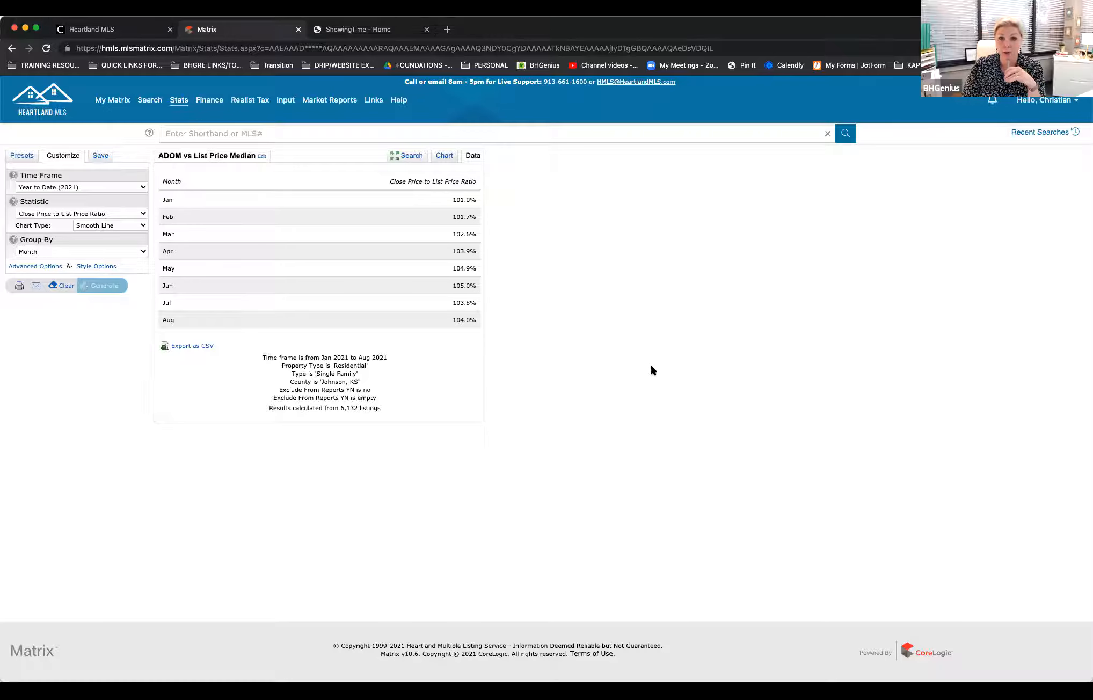
Step: Open the printable version of the Close Price to List Price Ratio report and include the tabular data below the chart
left_click(19, 286)
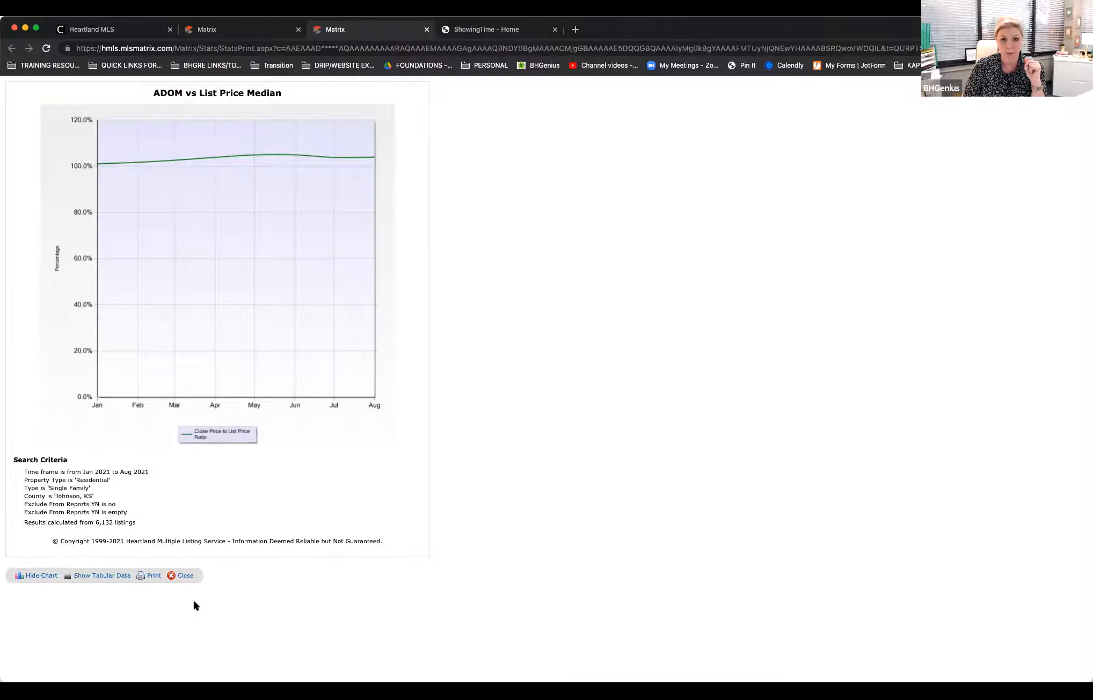
left_click(100, 577)
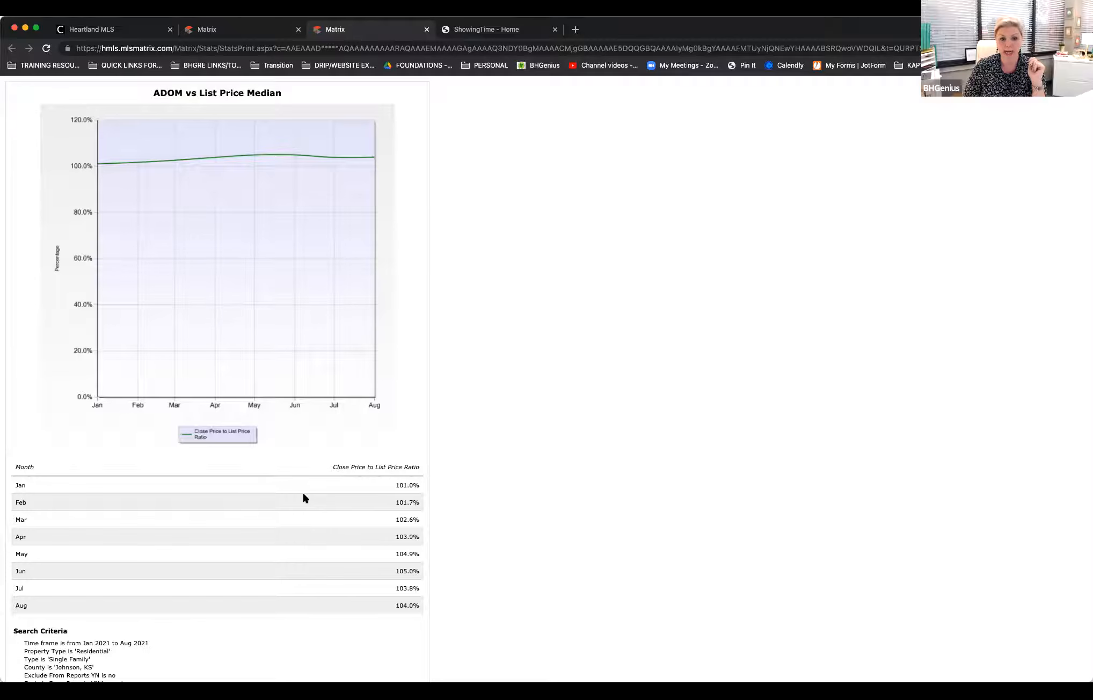
scroll(309, 579, "down", 3)
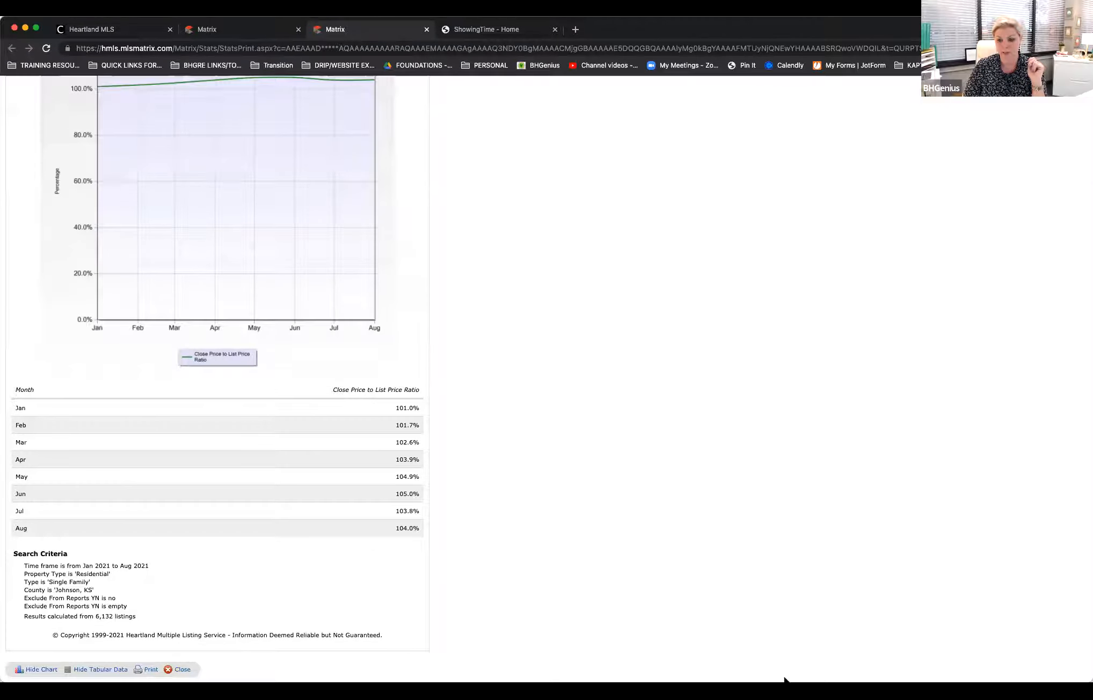
left_click_drag(784, 680, 784, 597)
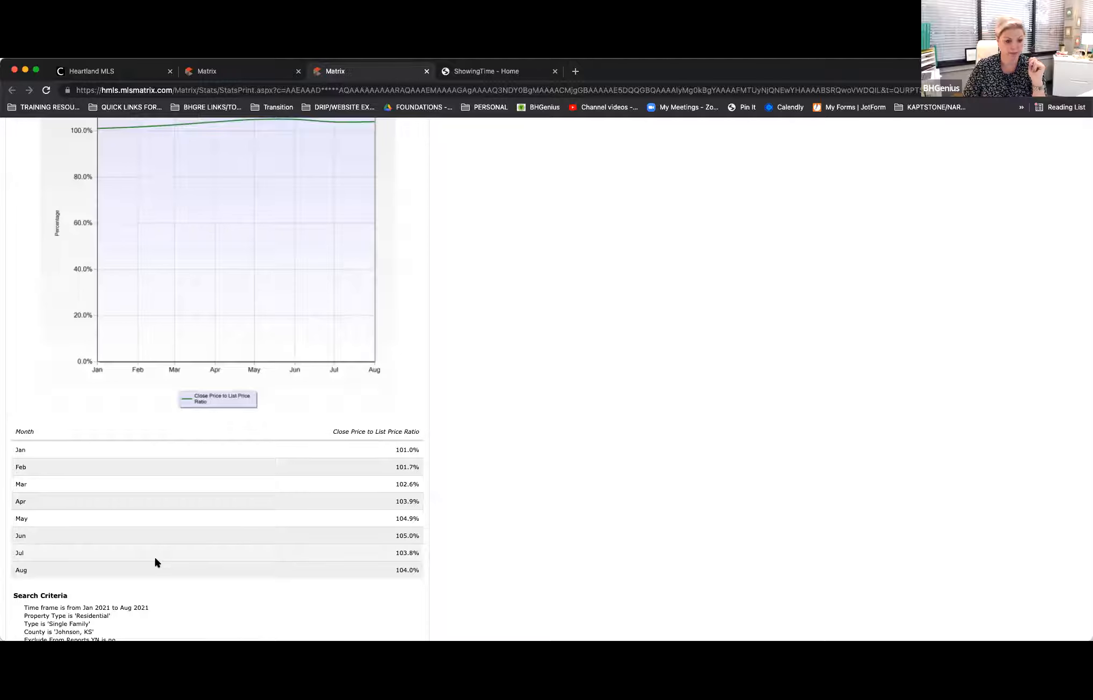
scroll(156, 558, "down", 3)
Step: Preview the printout of the chart and table, cancel printing, and close the printable report to return to the statistics
left_click(150, 629)
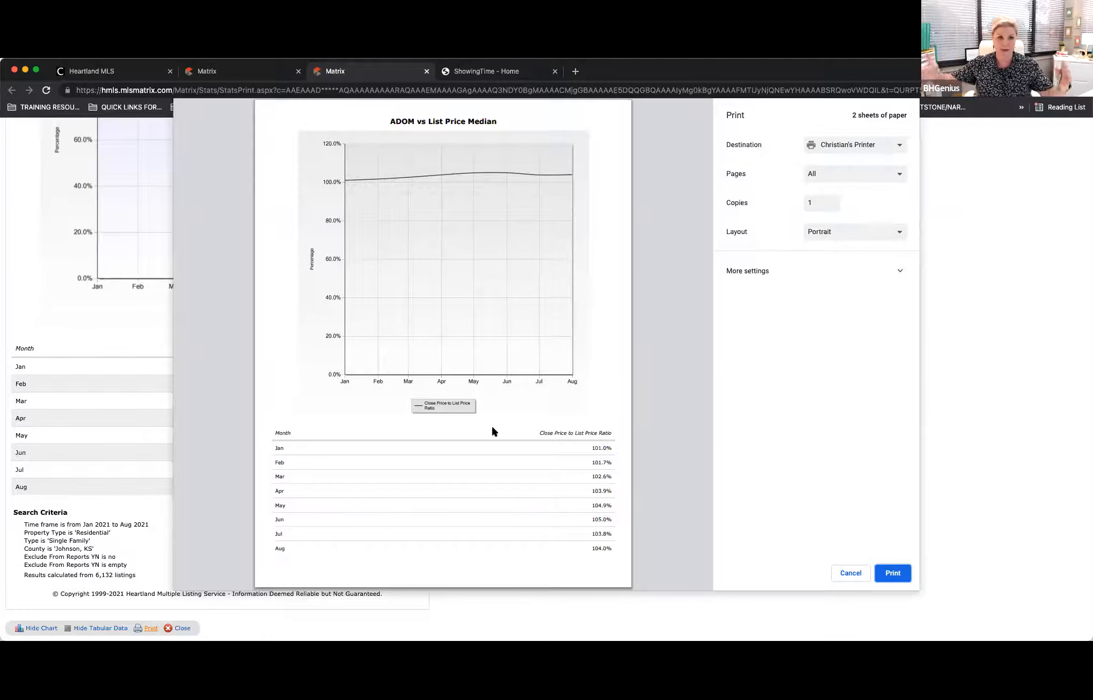
scroll(493, 428, "down", 1)
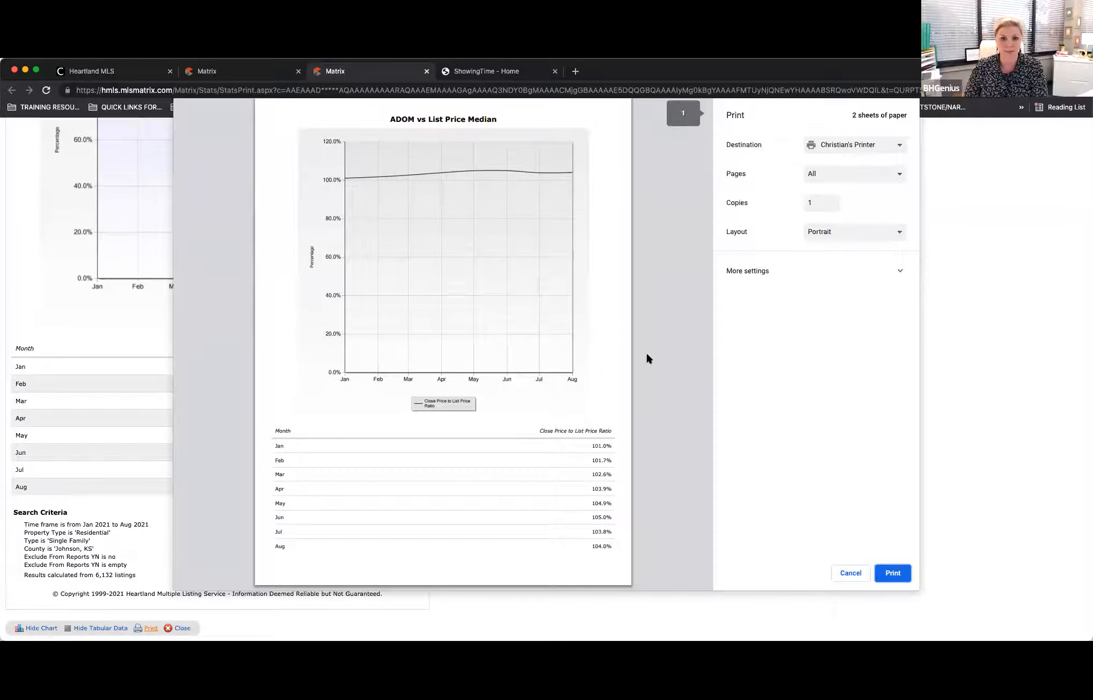
left_click(851, 573)
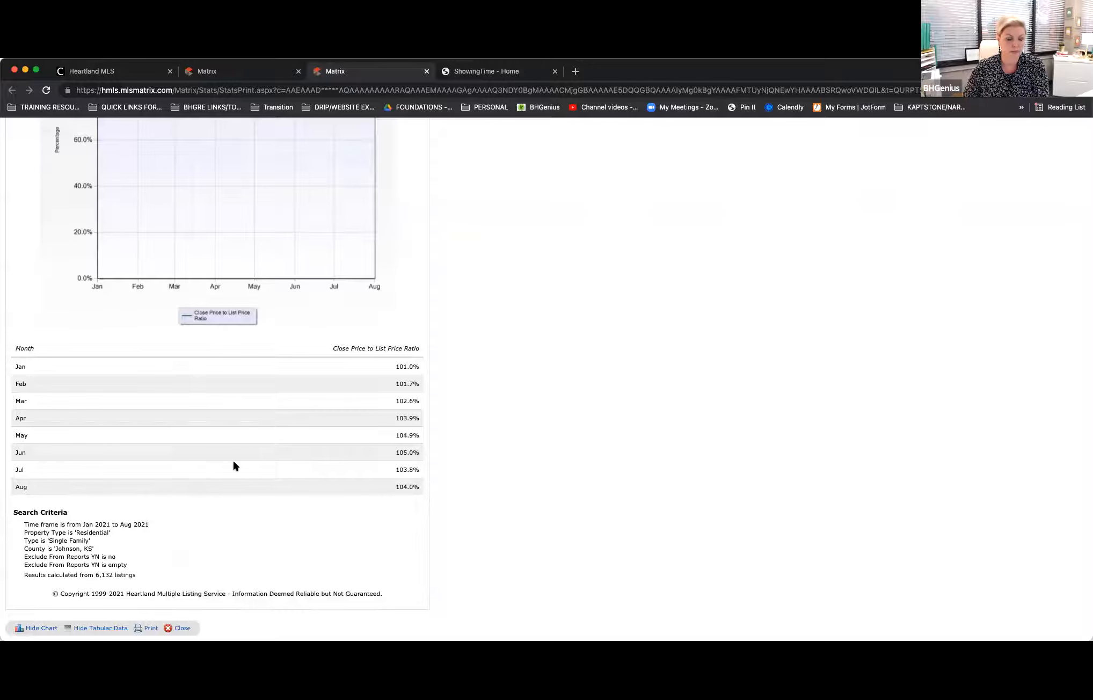
left_click(32, 629)
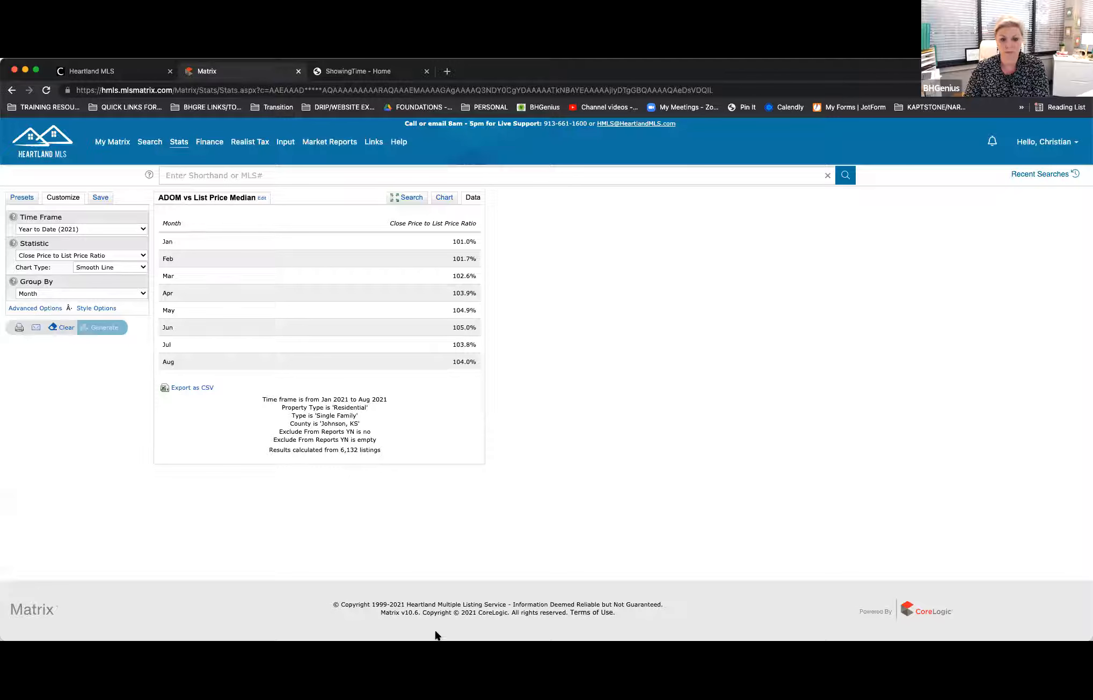
left_click_drag(656, 640, 656, 699)
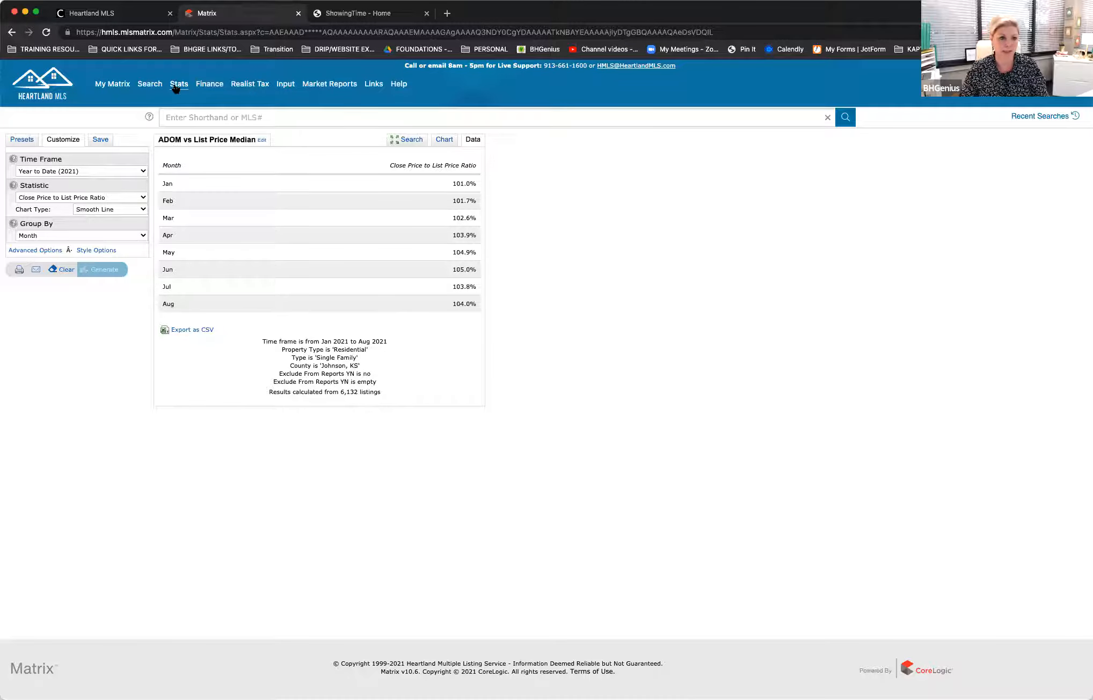
mouse_move(178, 85)
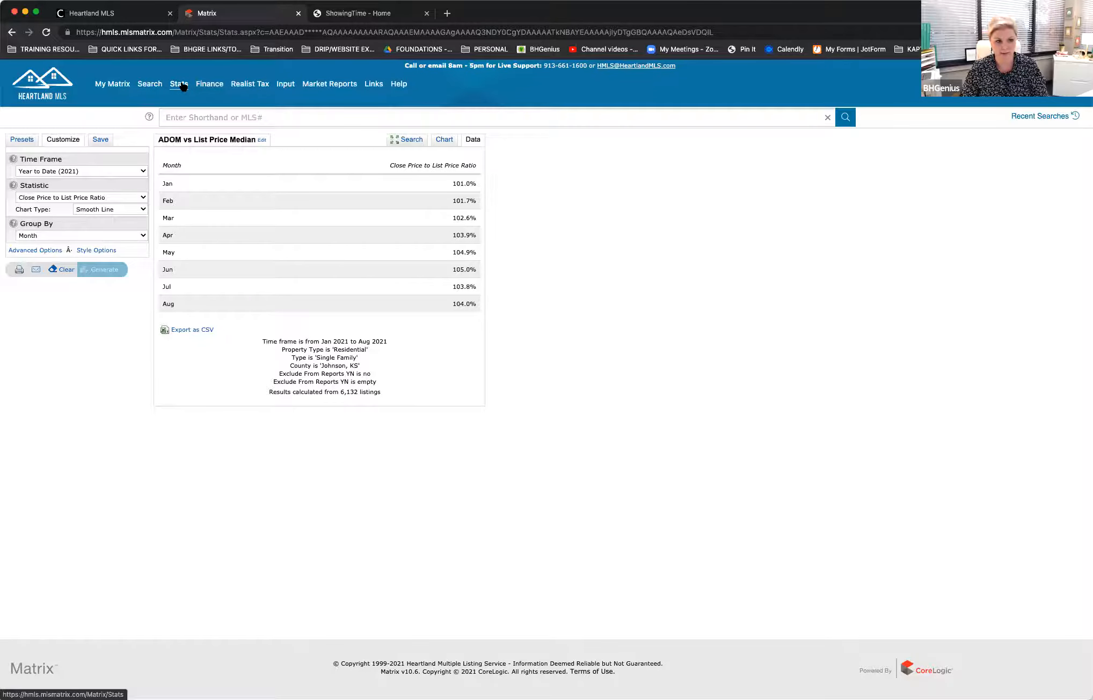
left_click(143, 198)
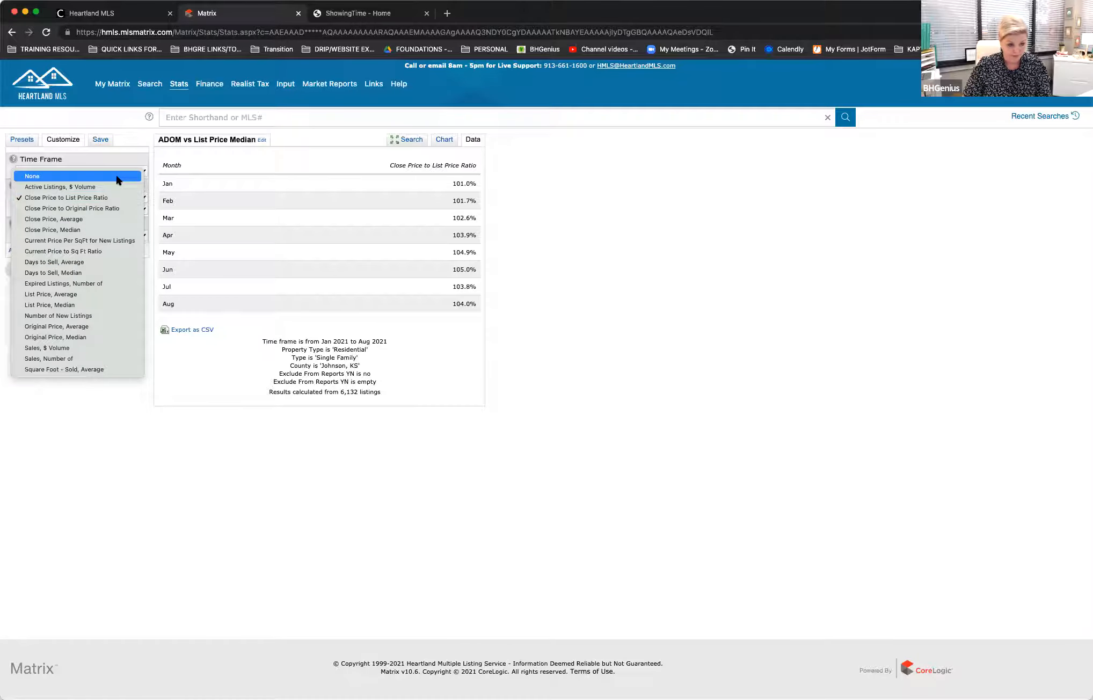
key("Escape")
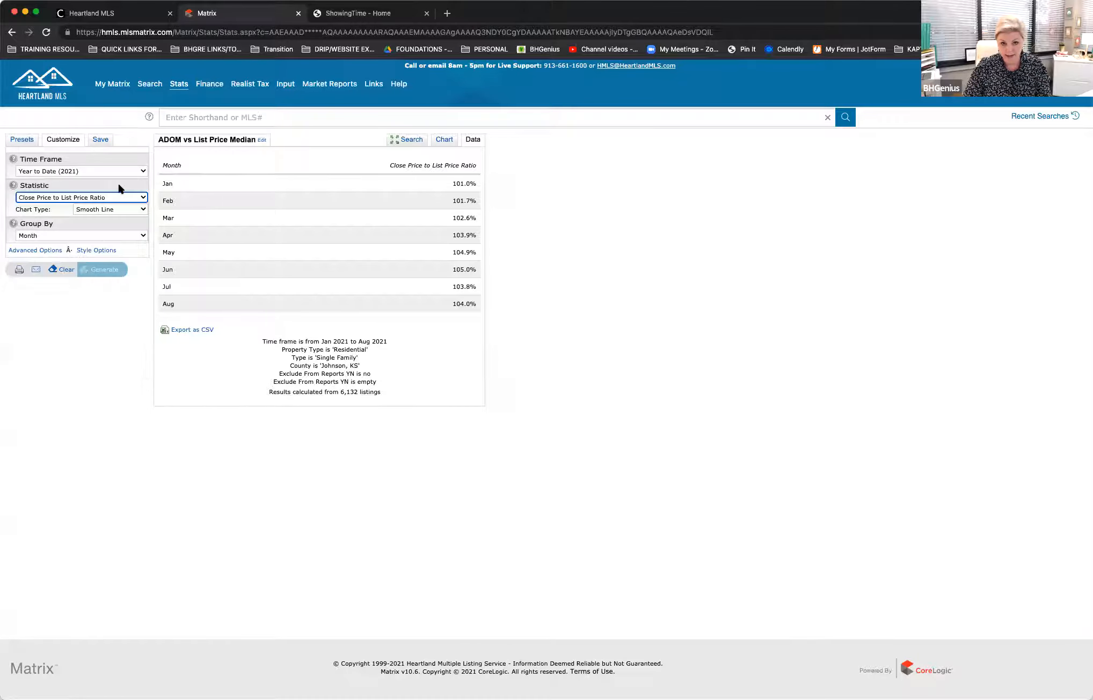
Step: Change the statistic to Number of New Listings, regenerate it, and view the chart and the monthly data
left_click(137, 200)
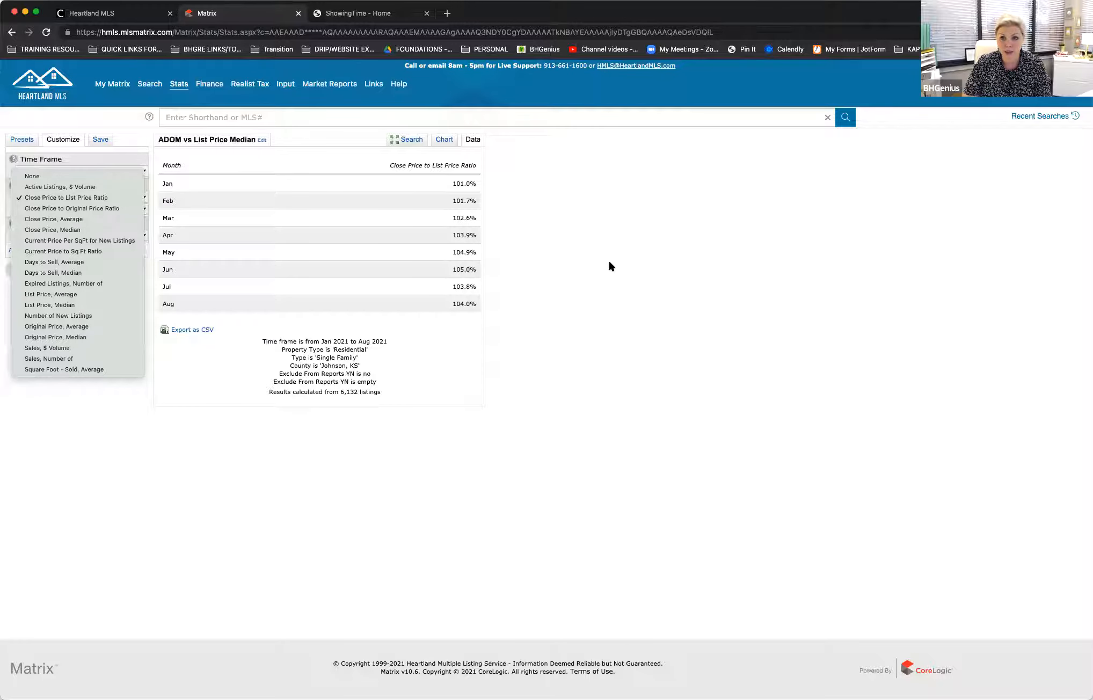
left_click(101, 316)
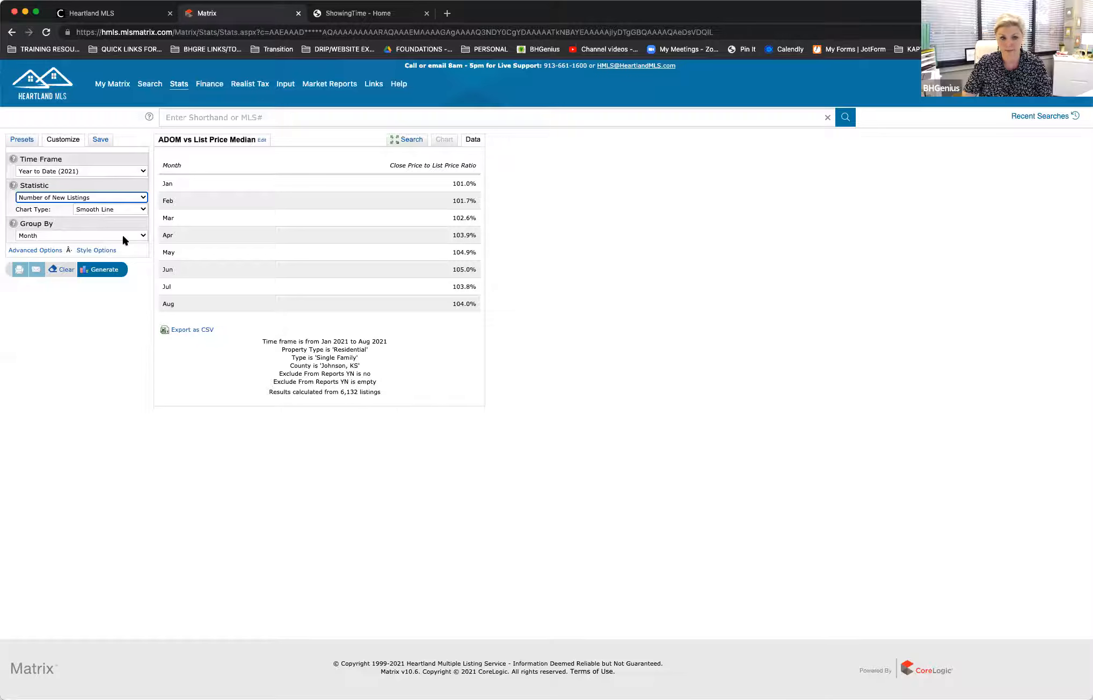
left_click(106, 270)
left_click(450, 140)
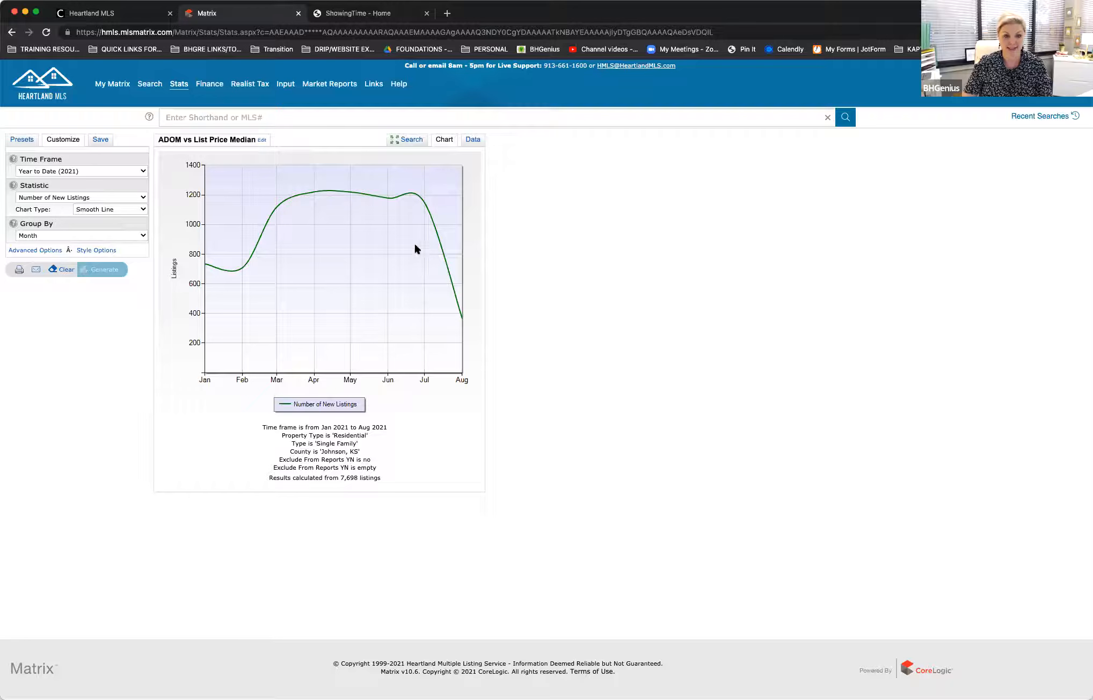
left_click(472, 141)
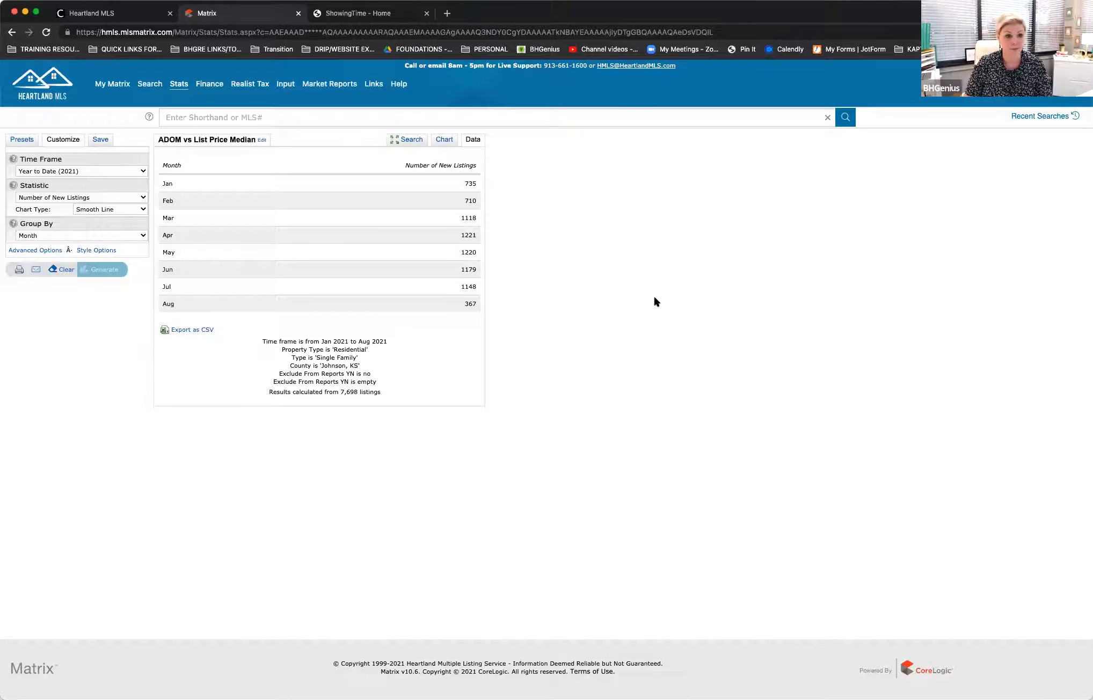
Step: Change the time frame to Past 3 Years, regenerate the new listings statistic, and view its chart and monthly data
left_click(142, 172)
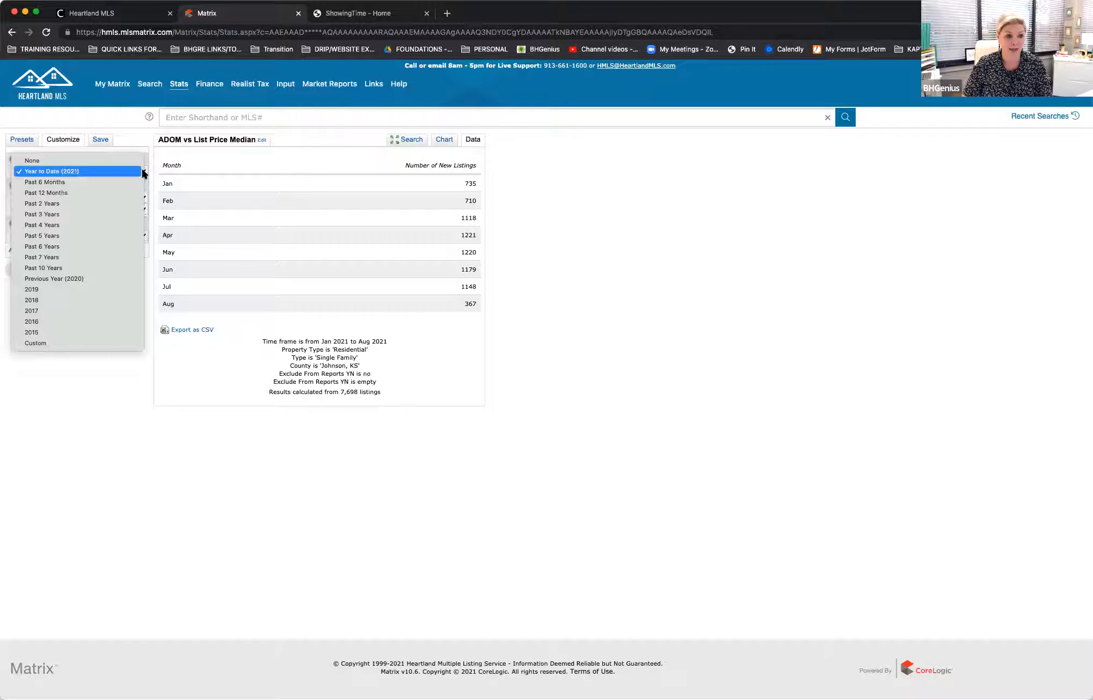
left_click(121, 214)
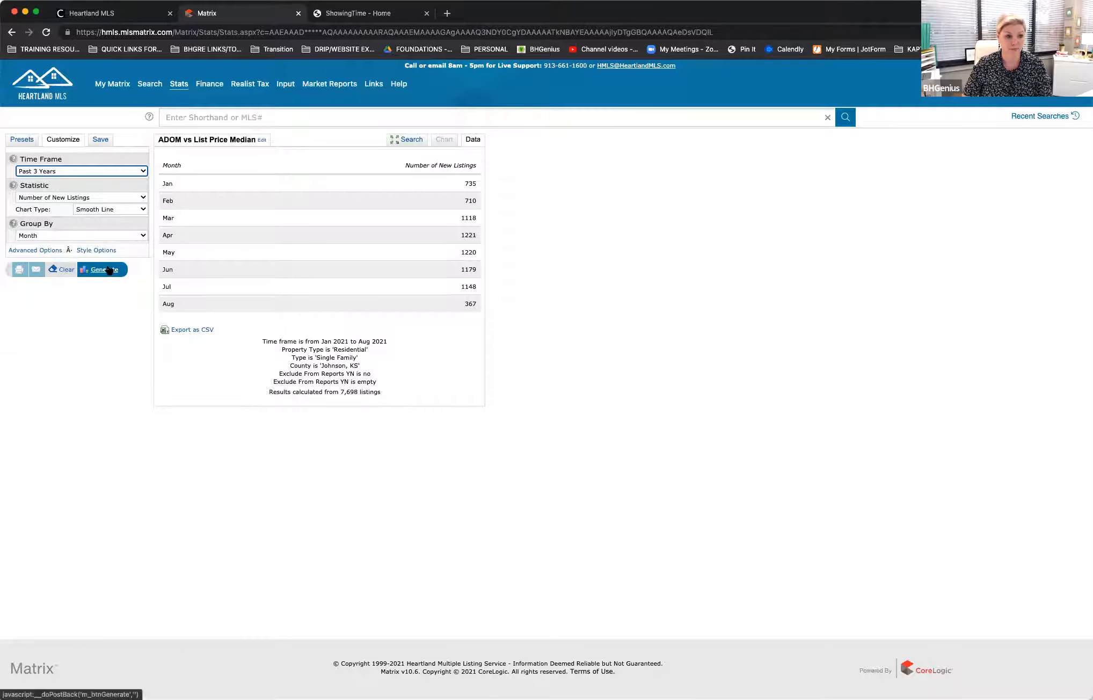
left_click(103, 269)
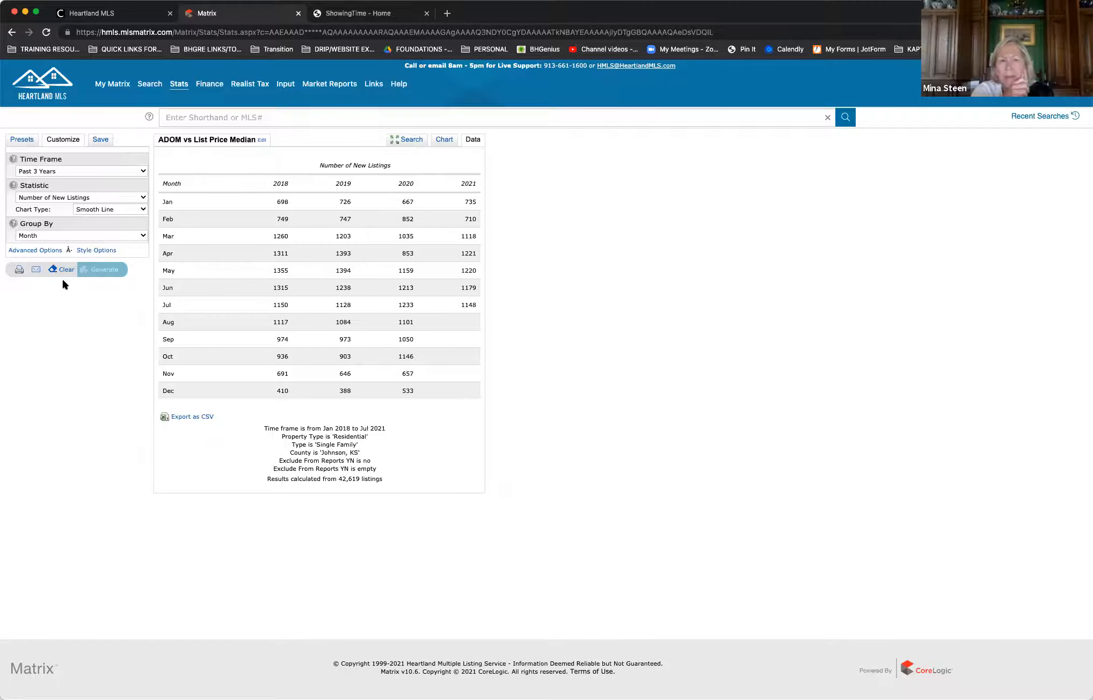
left_click(441, 140)
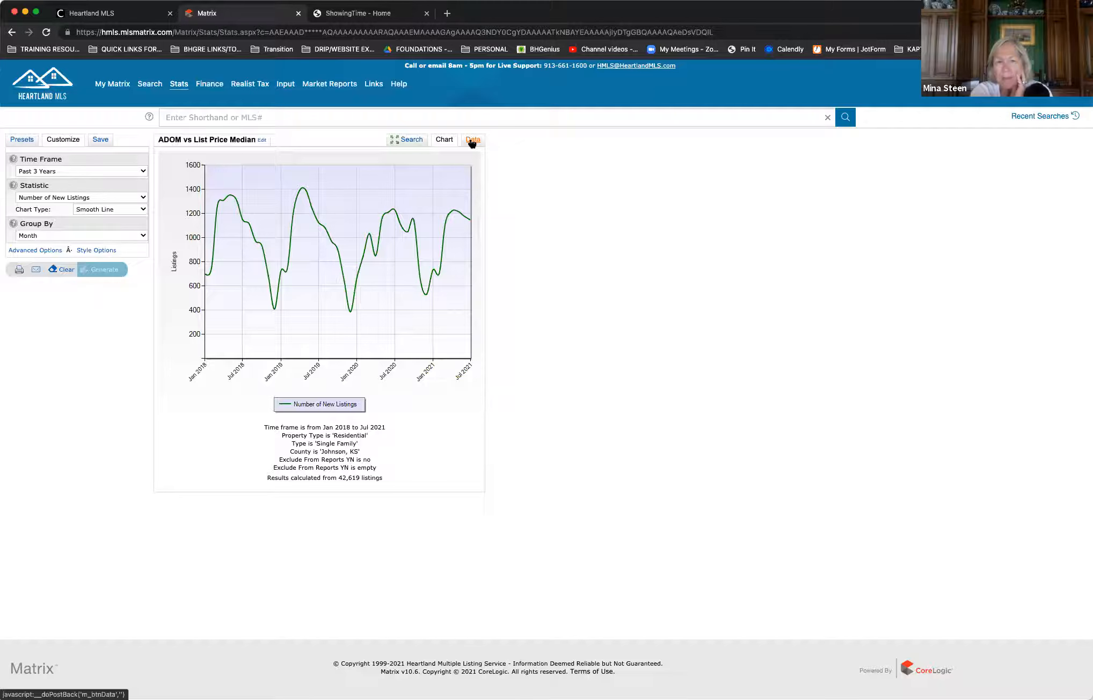
left_click(472, 141)
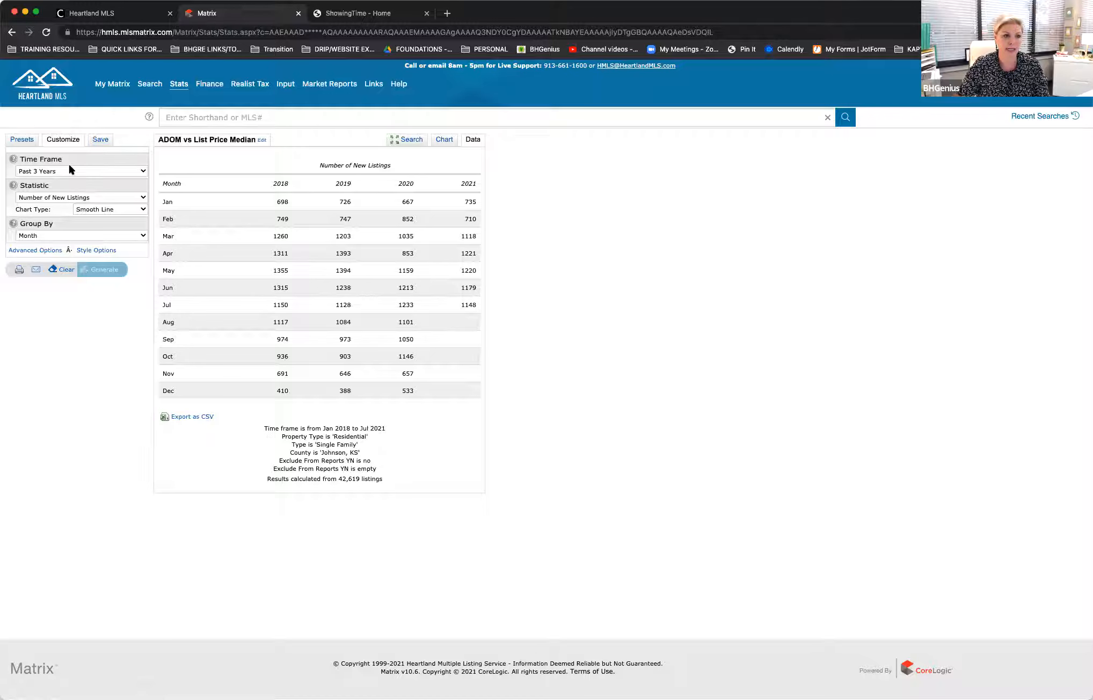
Step: Open the save options for the current statistics preset and name it TEST AUG 2021
left_click(100, 140)
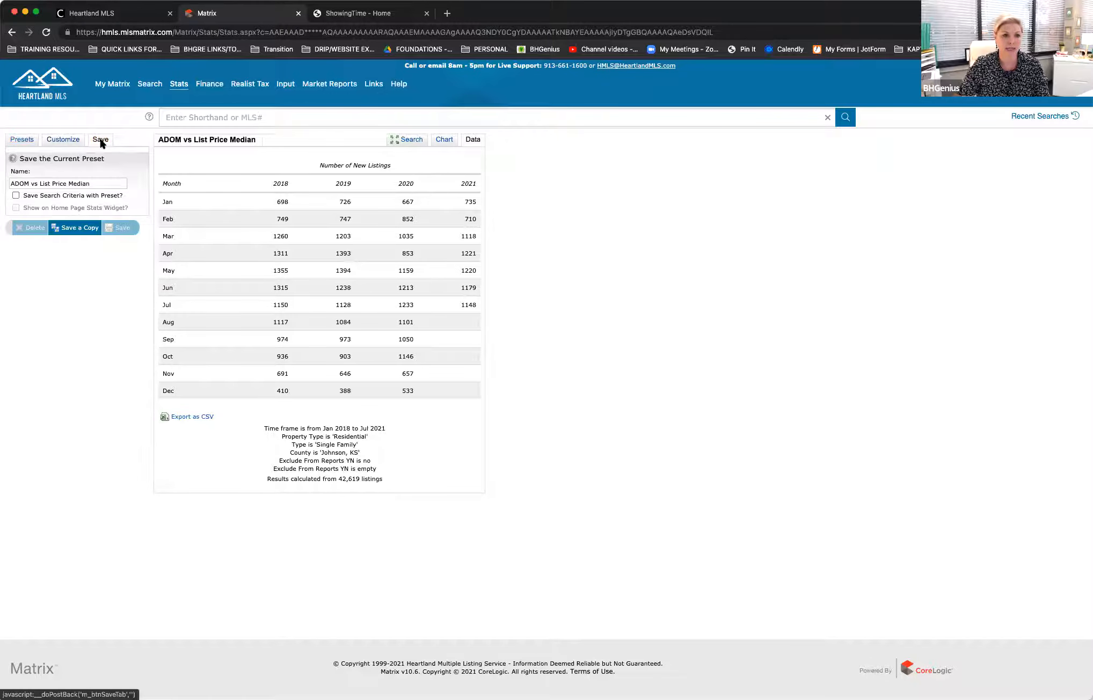
left_click(110, 183)
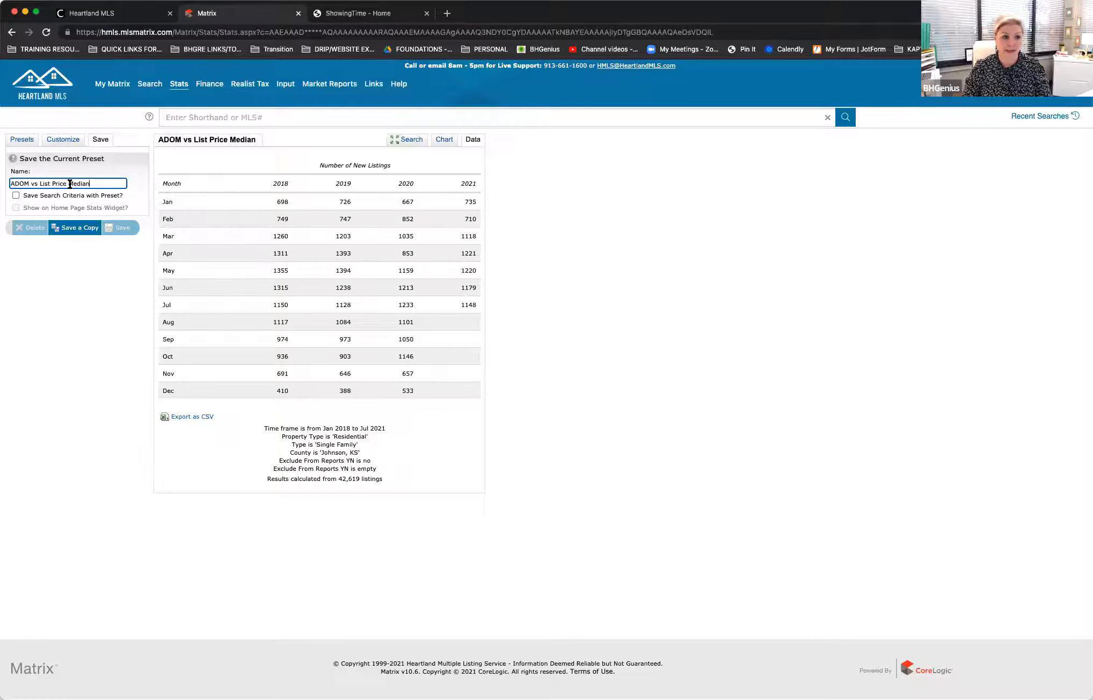
left_click_drag(90, 183, 52, 183)
key("BackSpace")
key("BackSpace")
key("BackSpace")
key("BackSpace")
key("BackSpace")
key("BackSpace")
key("BackSpace")
key("BackSpace")
key("BackSpace")
key("BackSpace")
key("BackSpace")
key("BackSpace")
key("BackSpace")
type("TE")
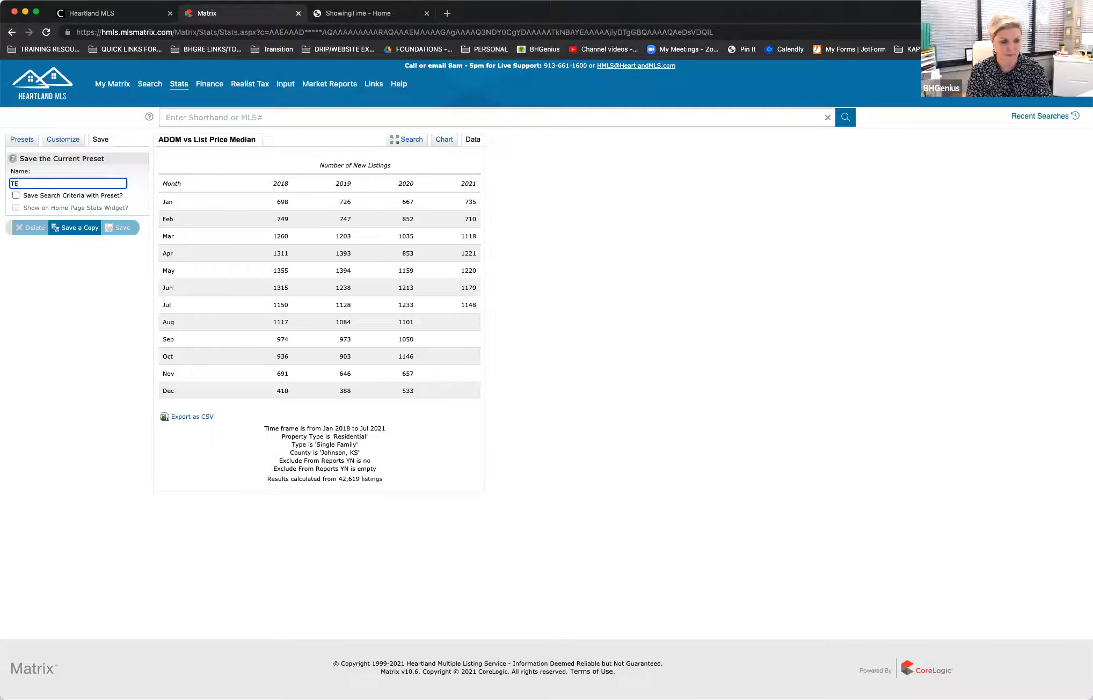
type("ST AUG 2021")
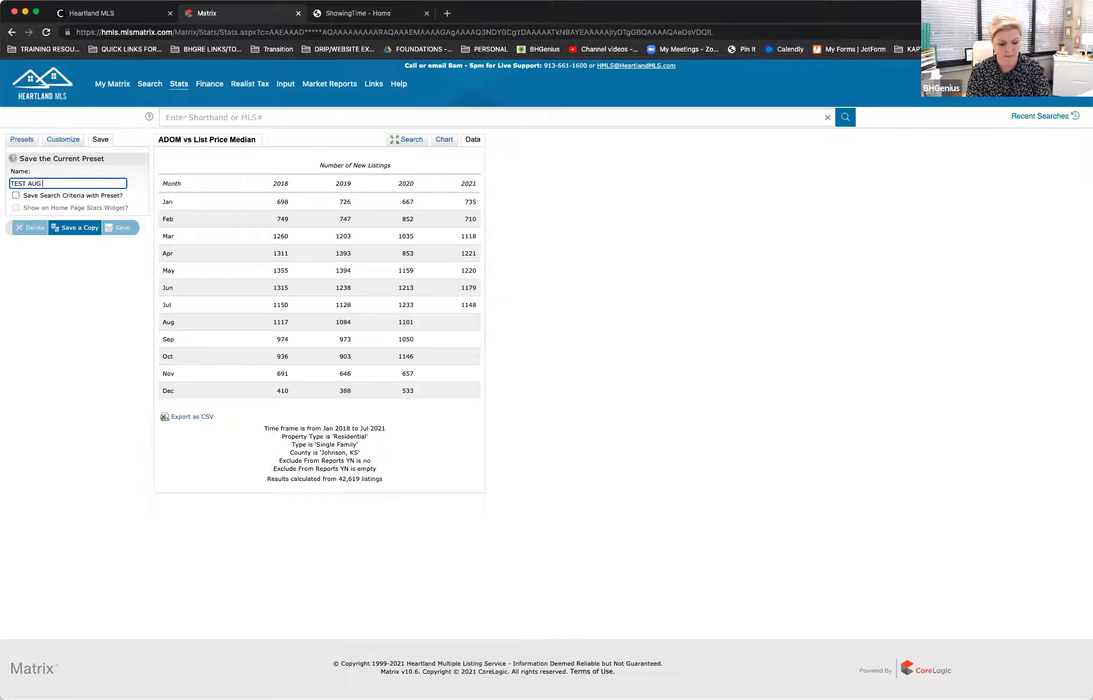
Step: Include the search criteria and the home page stats widget with the preset, and save it as a copy
left_click(16, 196)
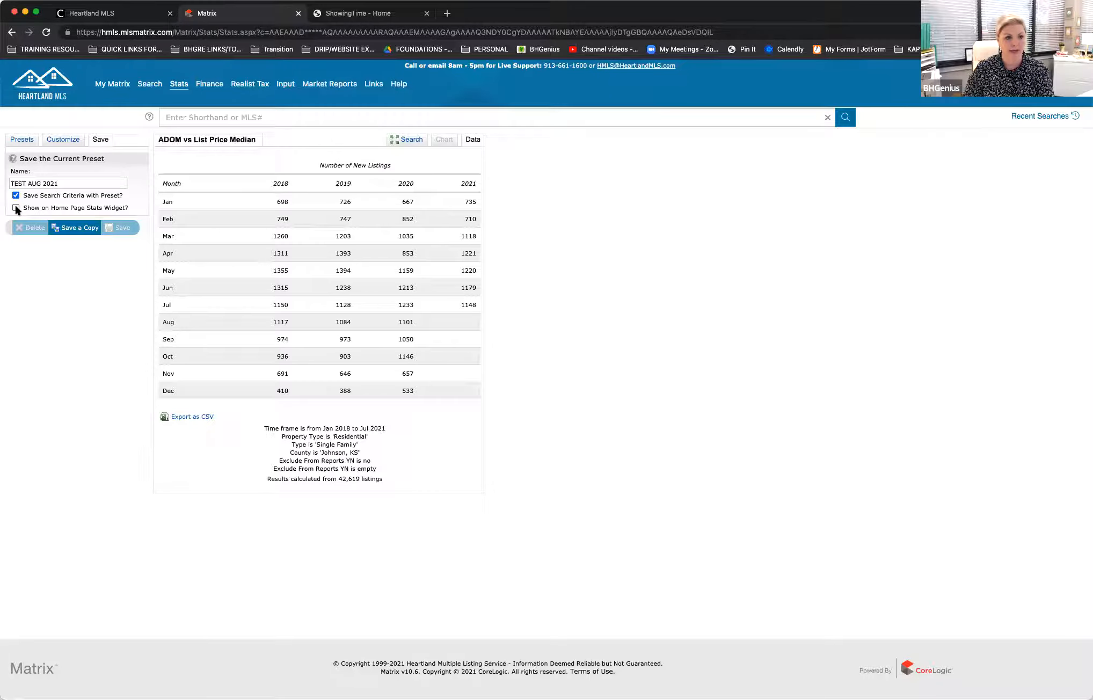
left_click(16, 208)
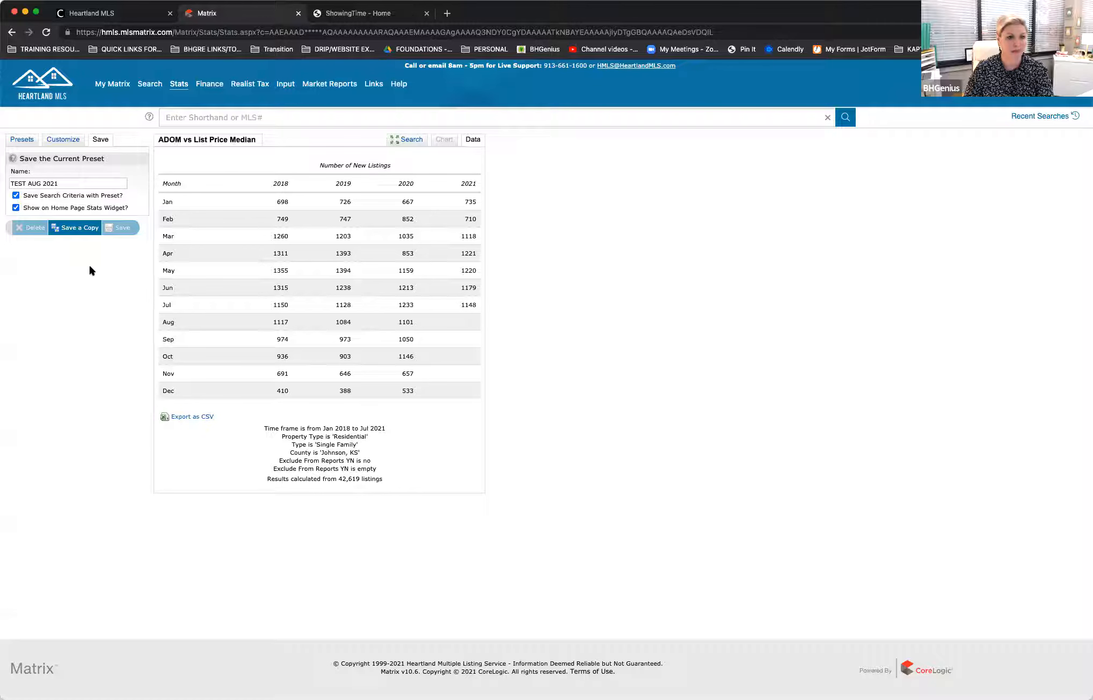
left_click(80, 229)
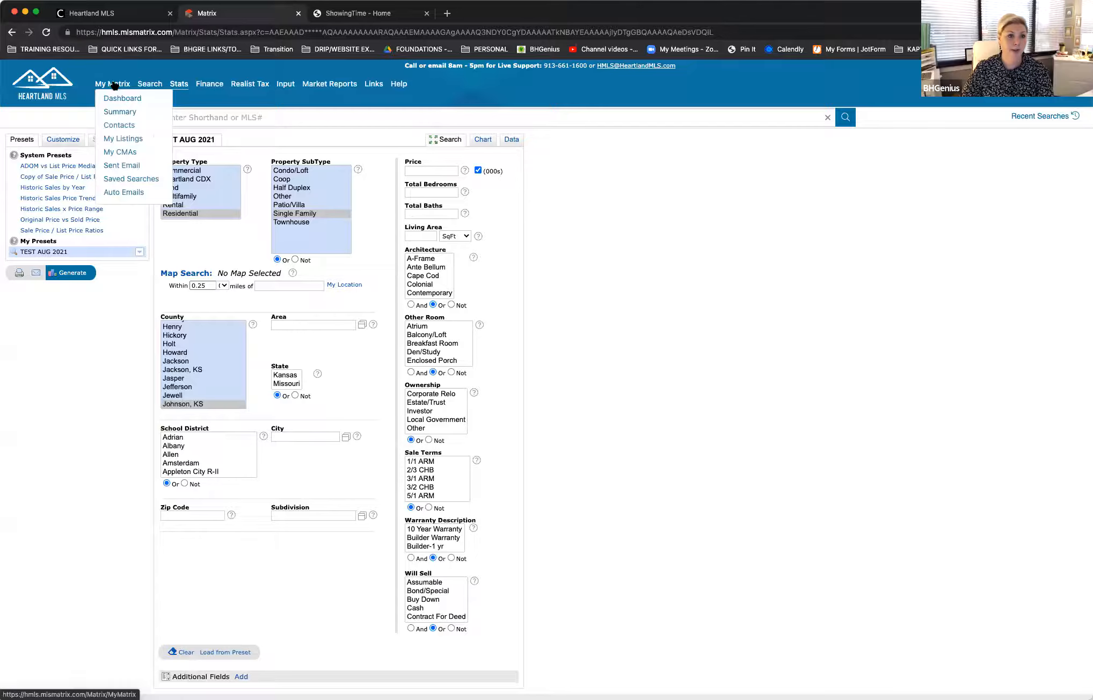
Step: On the dashboard, move the My Stats widget directly below Market Watch and open TEST AUG 2021 from it
left_click(114, 98)
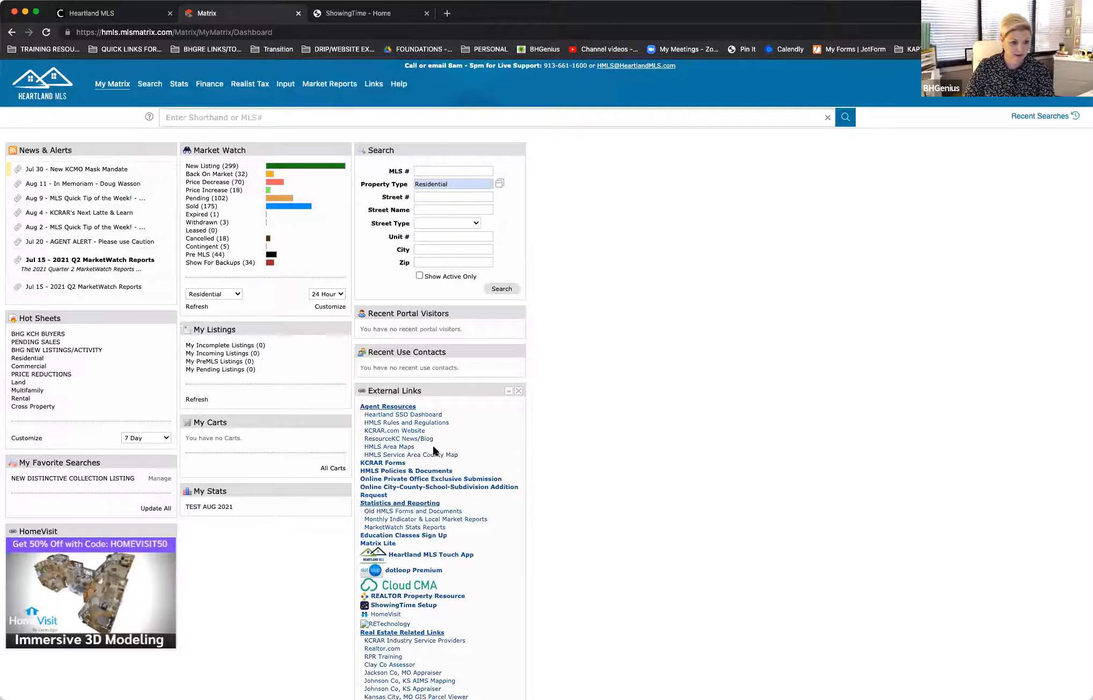
left_click_drag(232, 492, 229, 317)
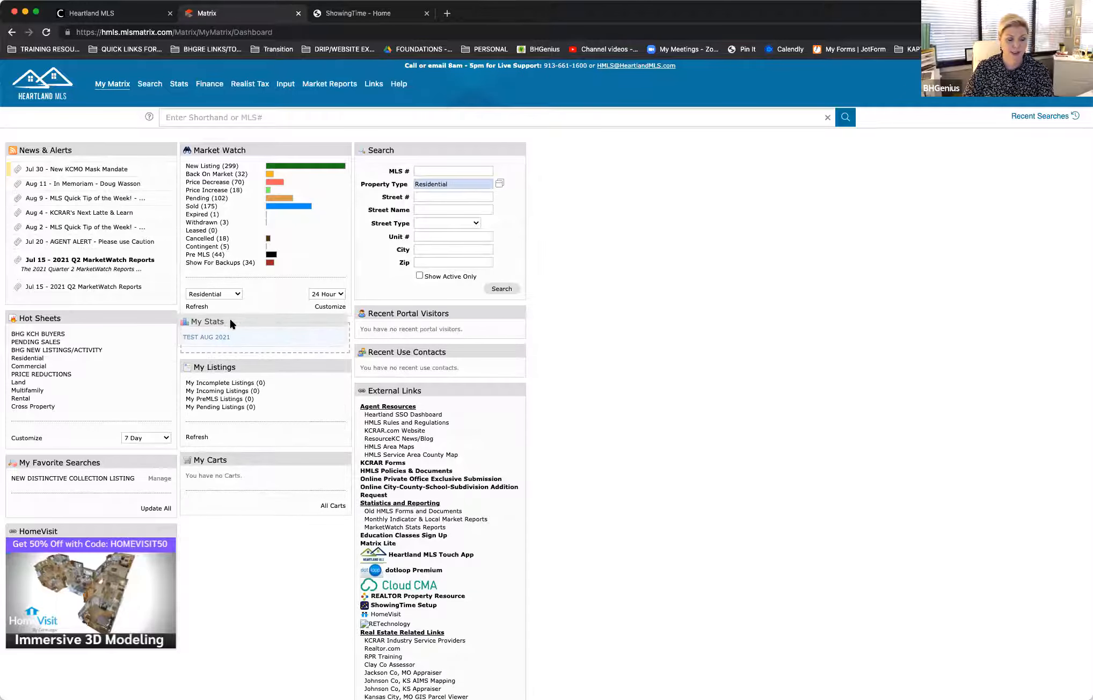
left_click(219, 347)
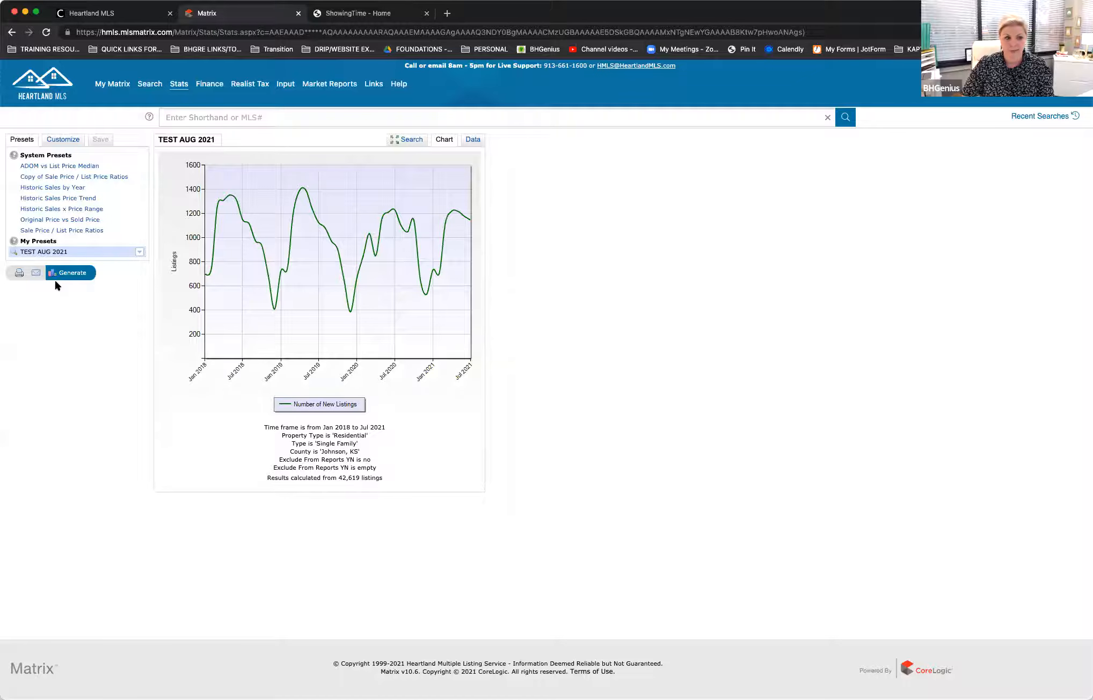
Step: Regenerate TEST AUG 2021 with the search criteria saved with the preset and view its monthly data
left_click(76, 275)
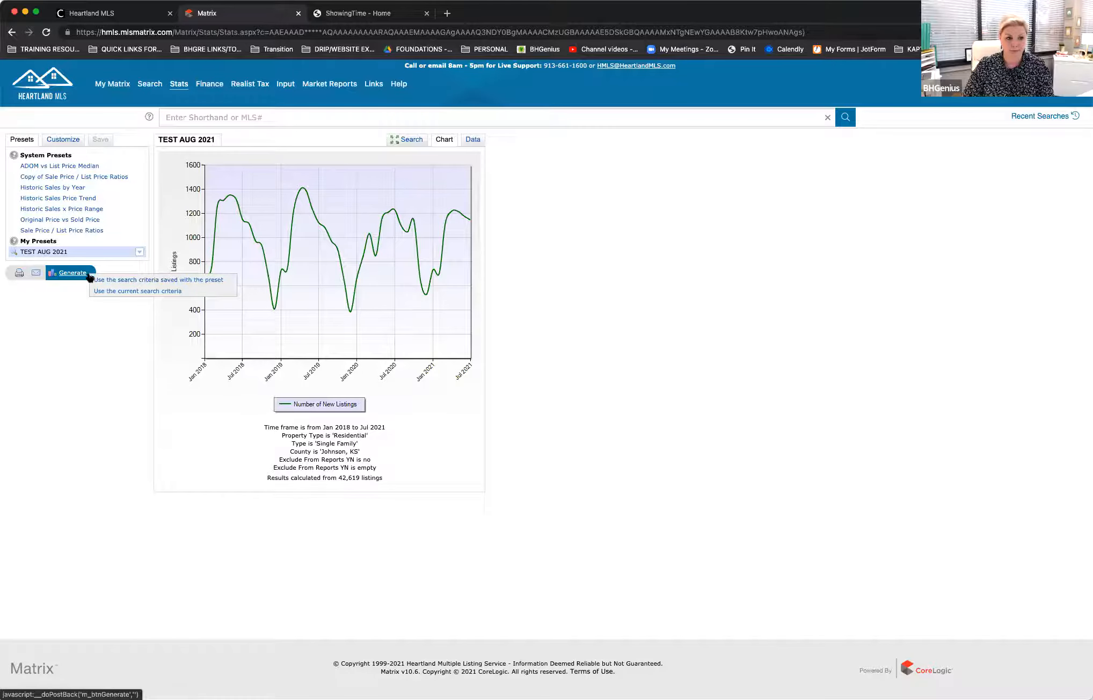
left_click(141, 281)
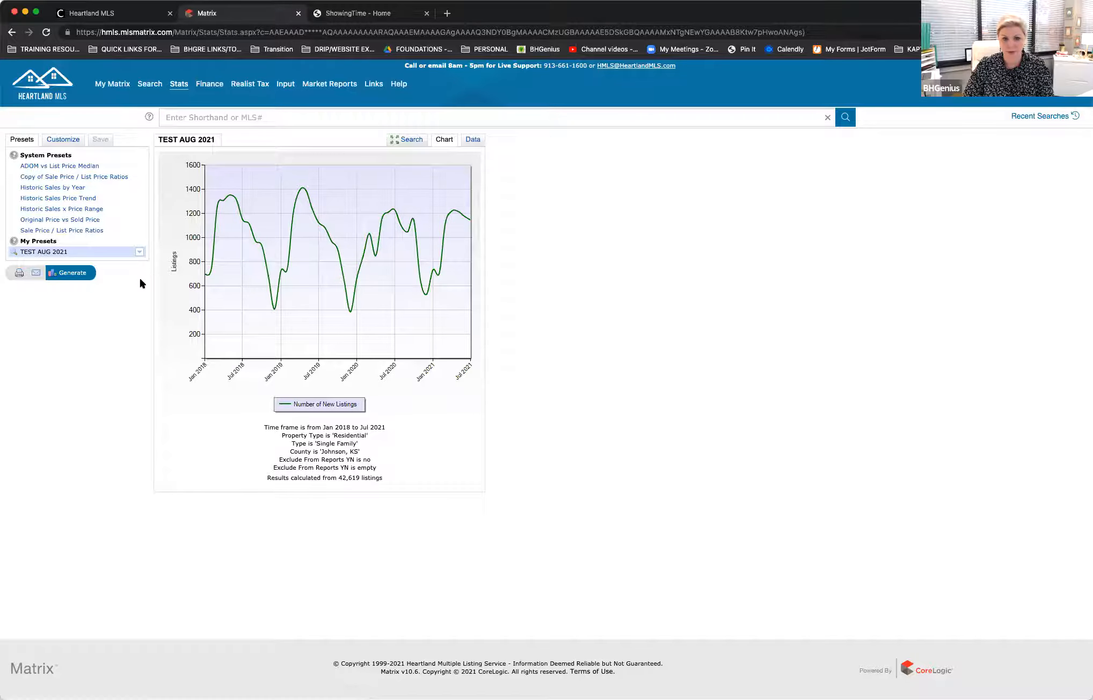
left_click(469, 140)
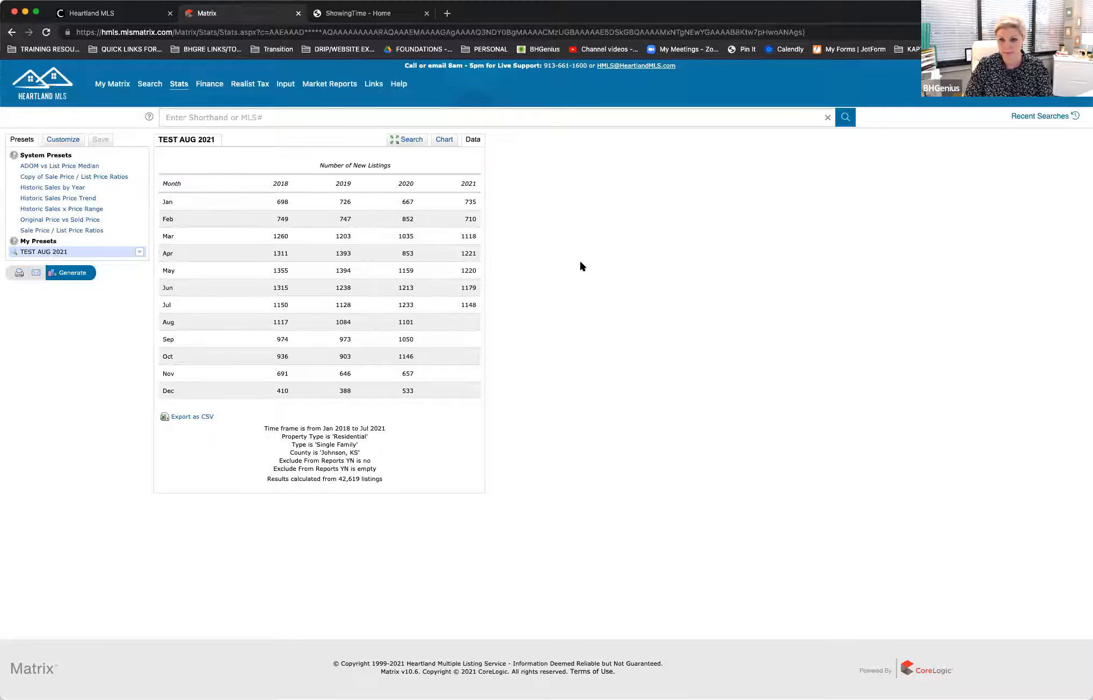
Step: Reopen the Stats page, select the TEST AUG 2021 preset, and generate it with its saved search criteria
mouse_move(119, 79)
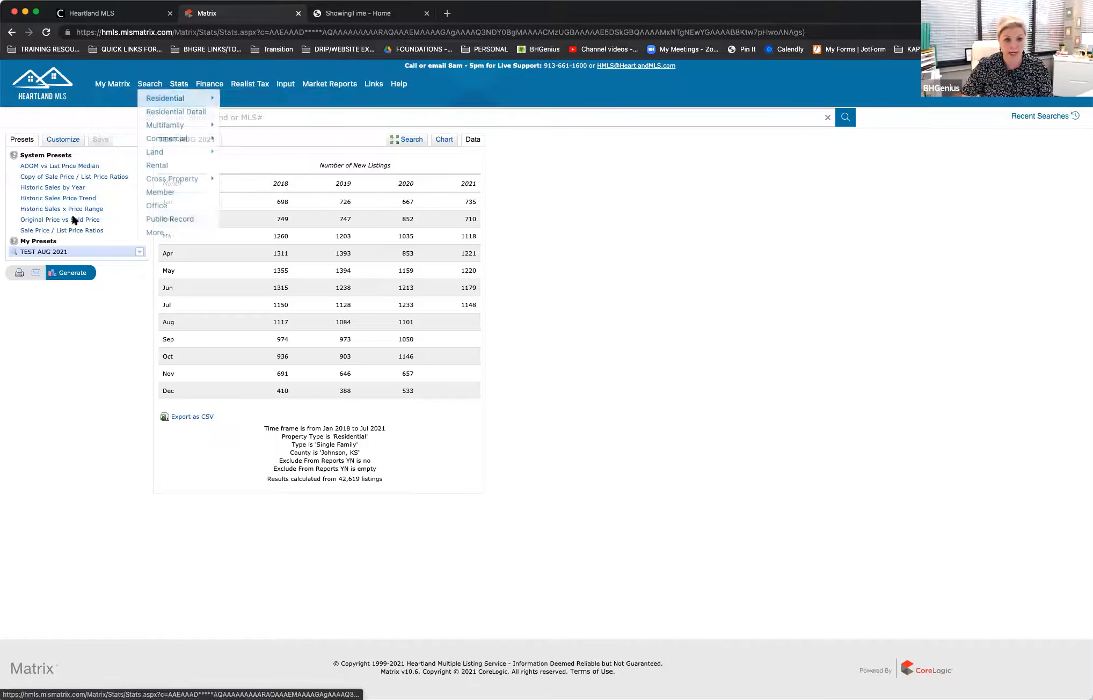
left_click(177, 86)
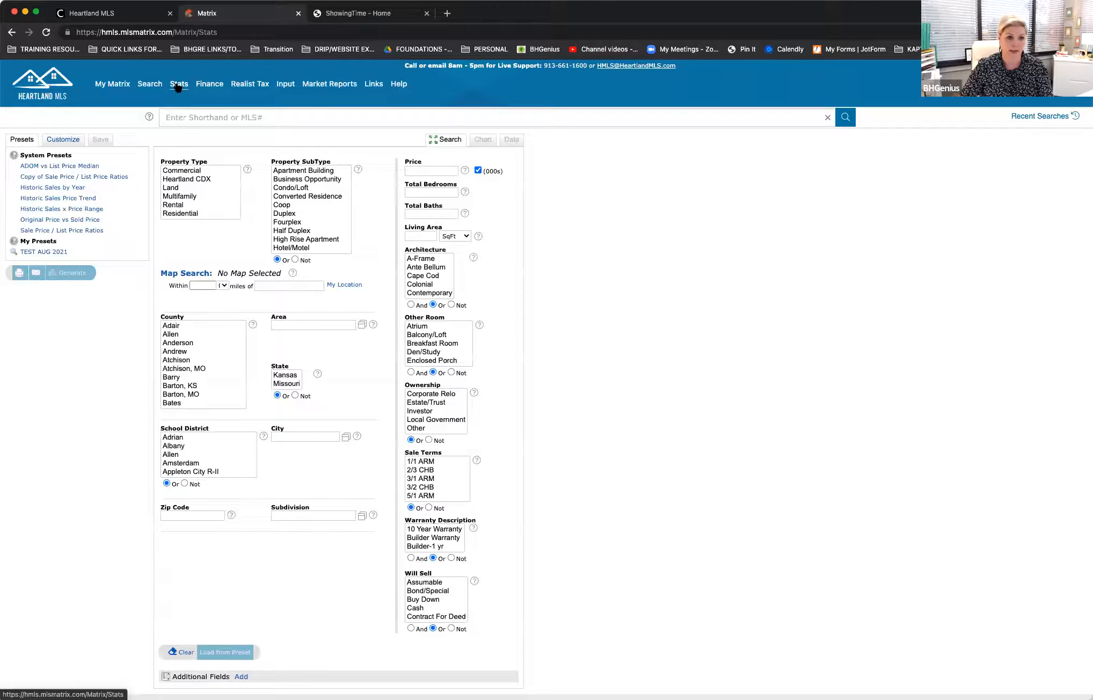
left_click(48, 252)
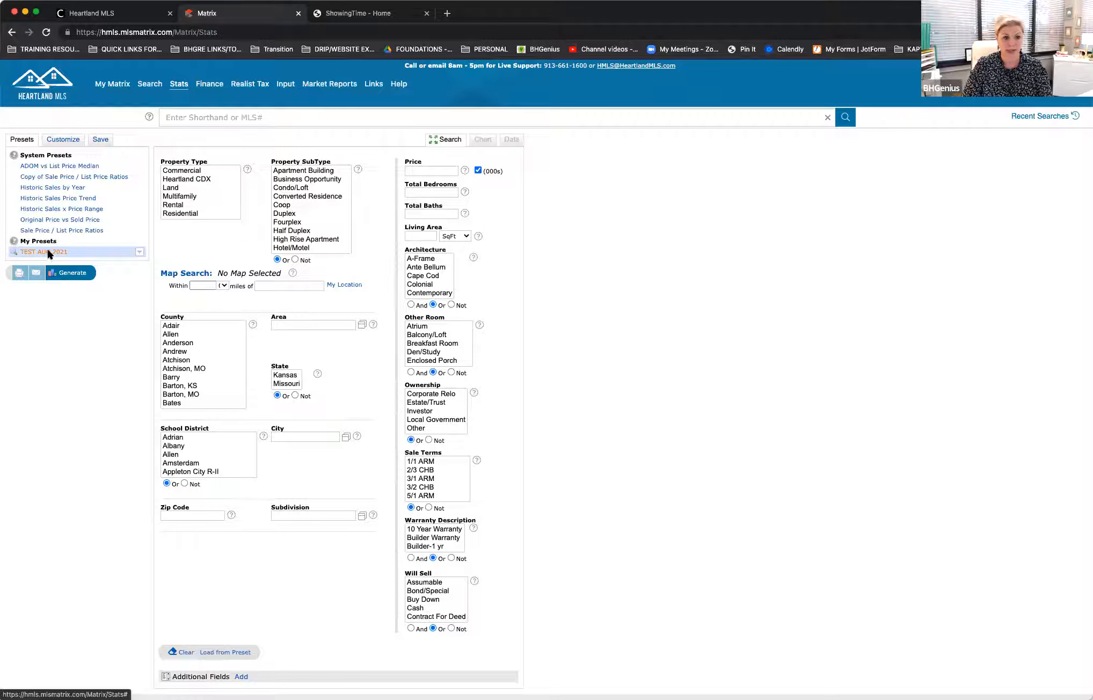
left_click(67, 274)
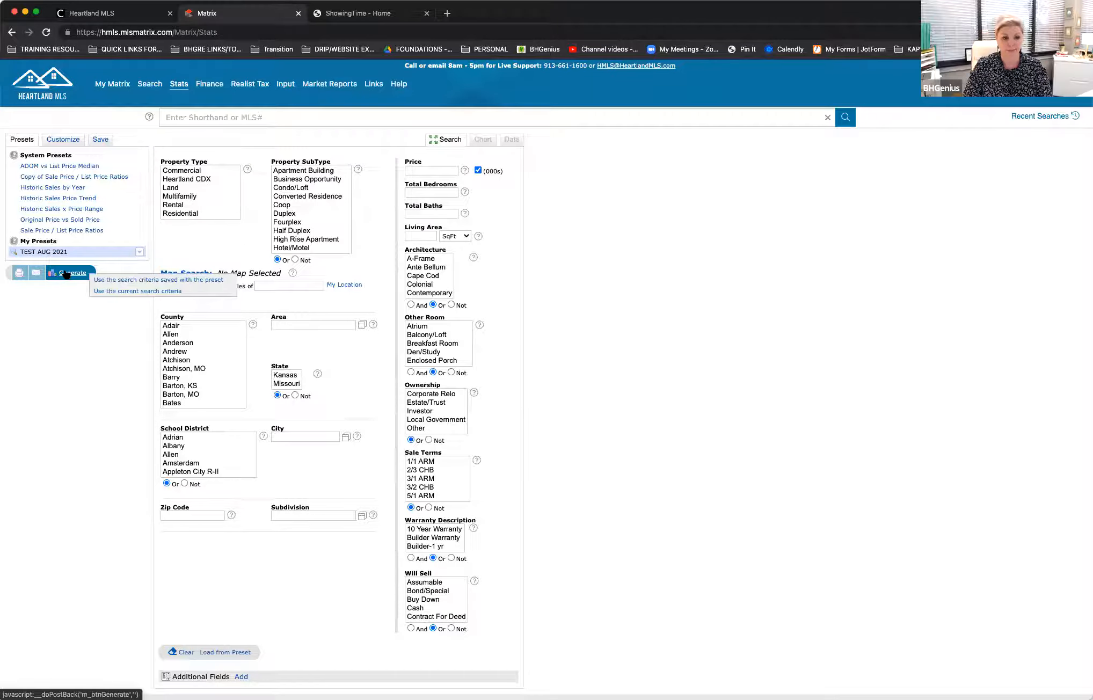
left_click(129, 279)
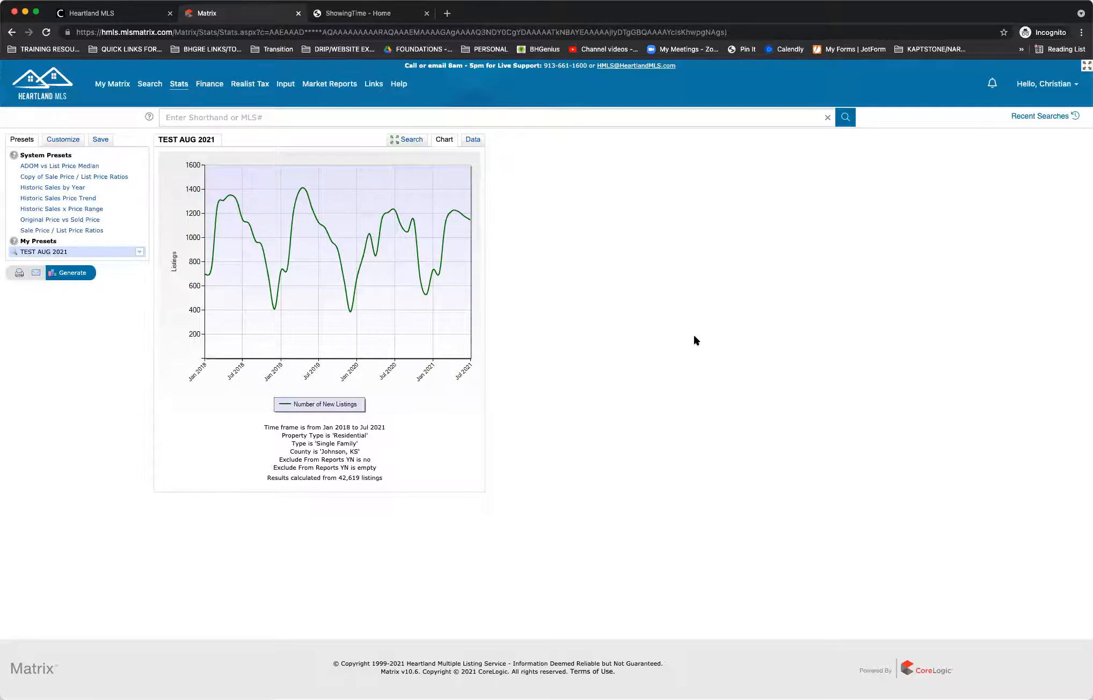
Step: Change TEST AUG 2021 to the Year to Date (2021) time frame with Close Price to List Price Ratio as the statistic
left_click(62, 140)
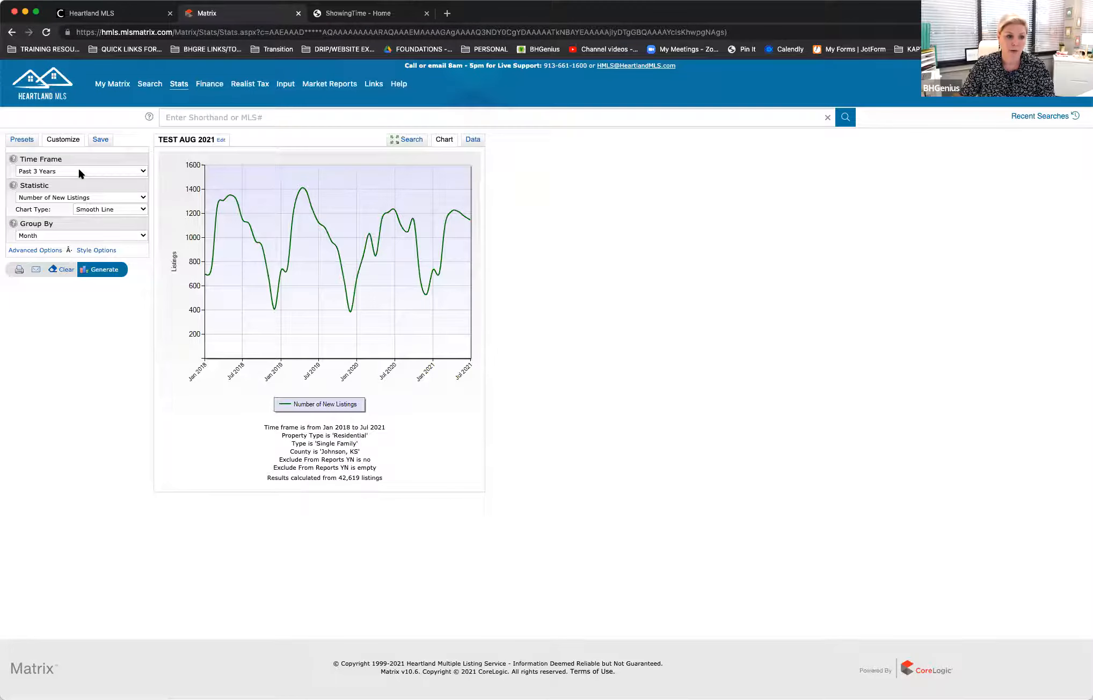
left_click(139, 170)
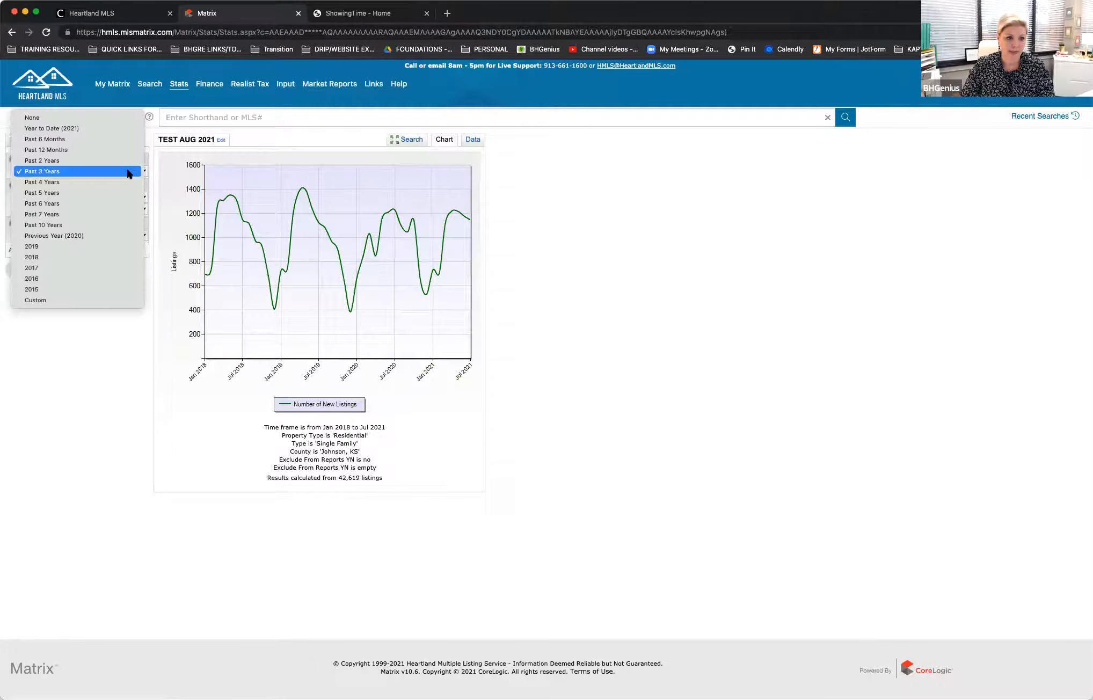
left_click(100, 129)
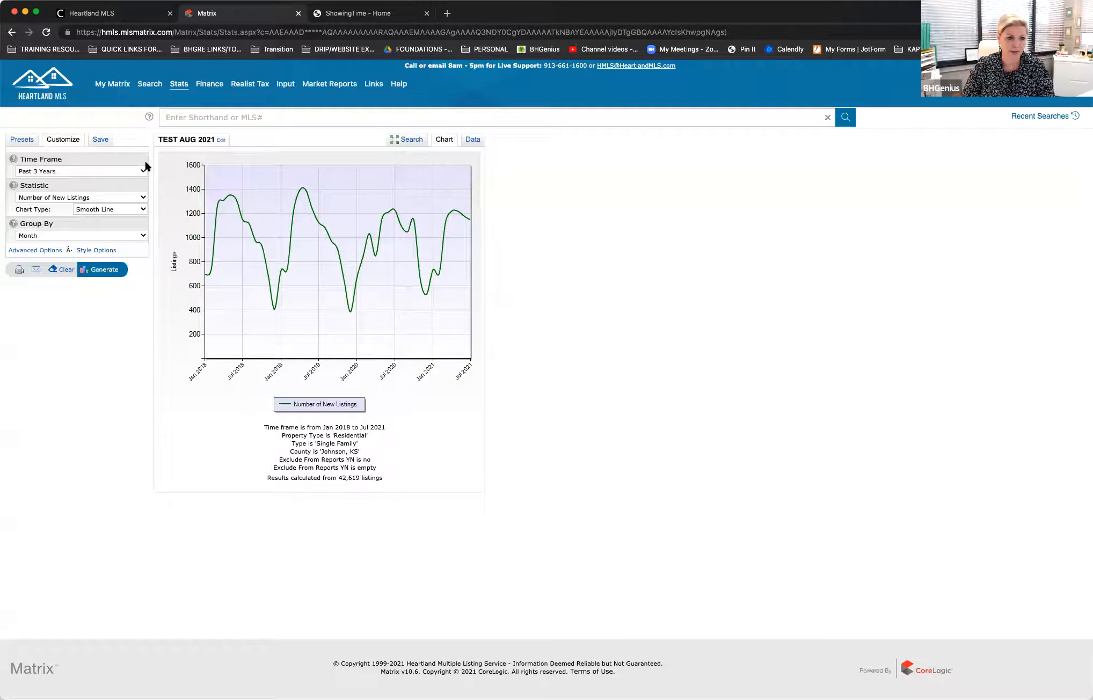
left_click(144, 171)
left_click(99, 130)
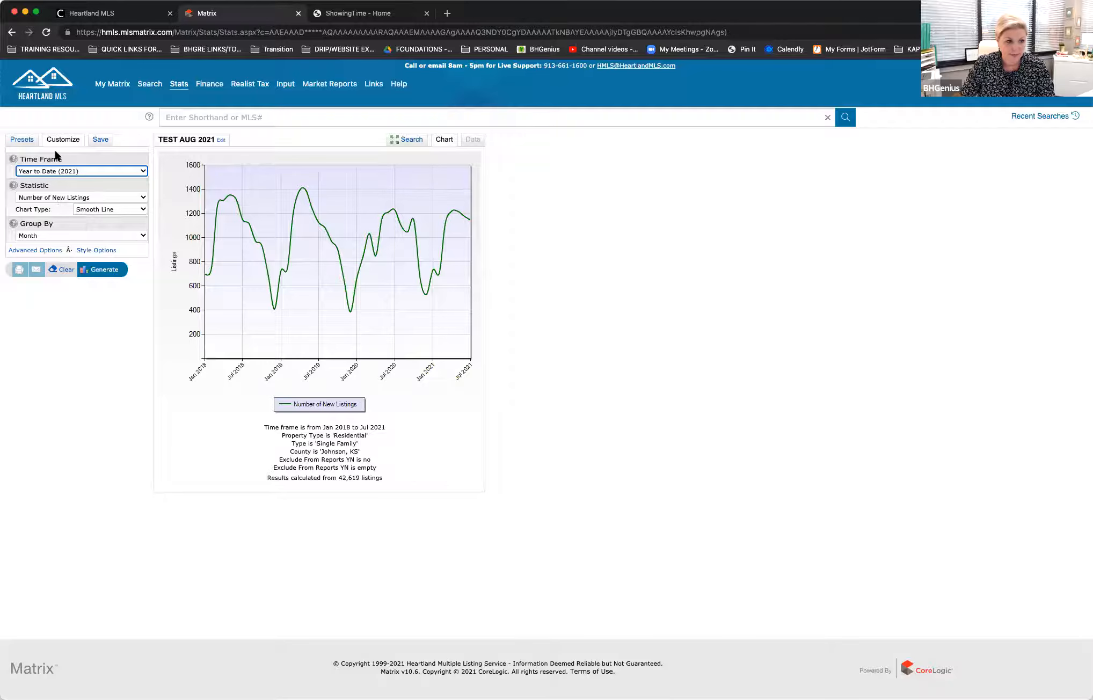
left_click(78, 197)
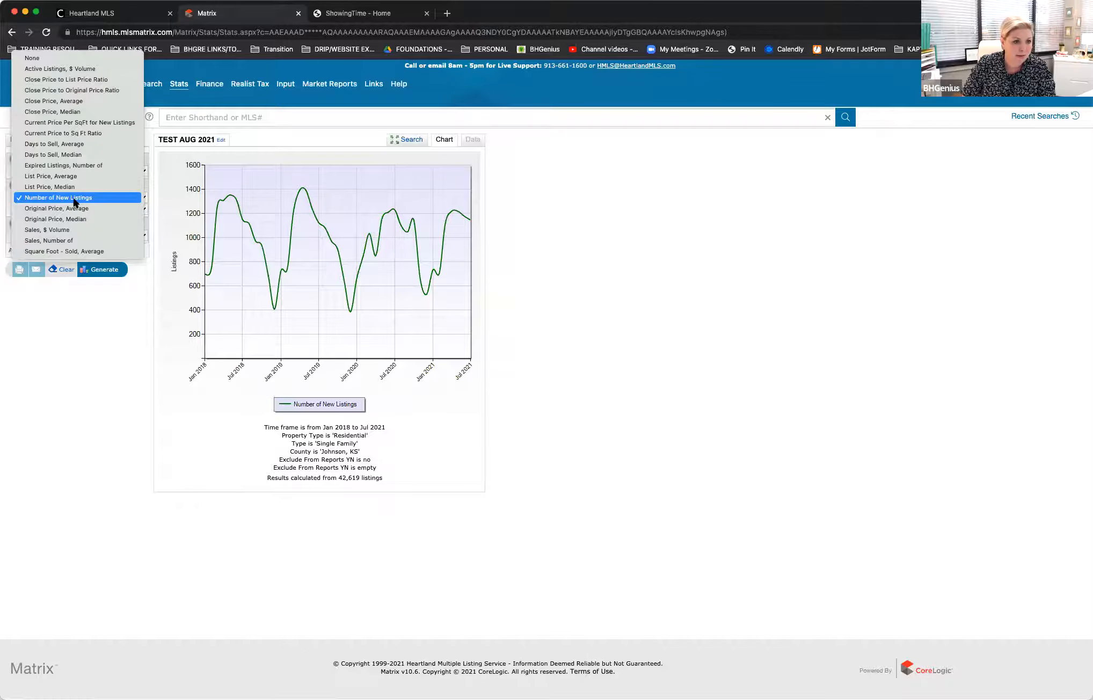
left_click(75, 78)
Step: Select the Original Price vs Sold Price system preset and open its settings for customizing
left_click(22, 139)
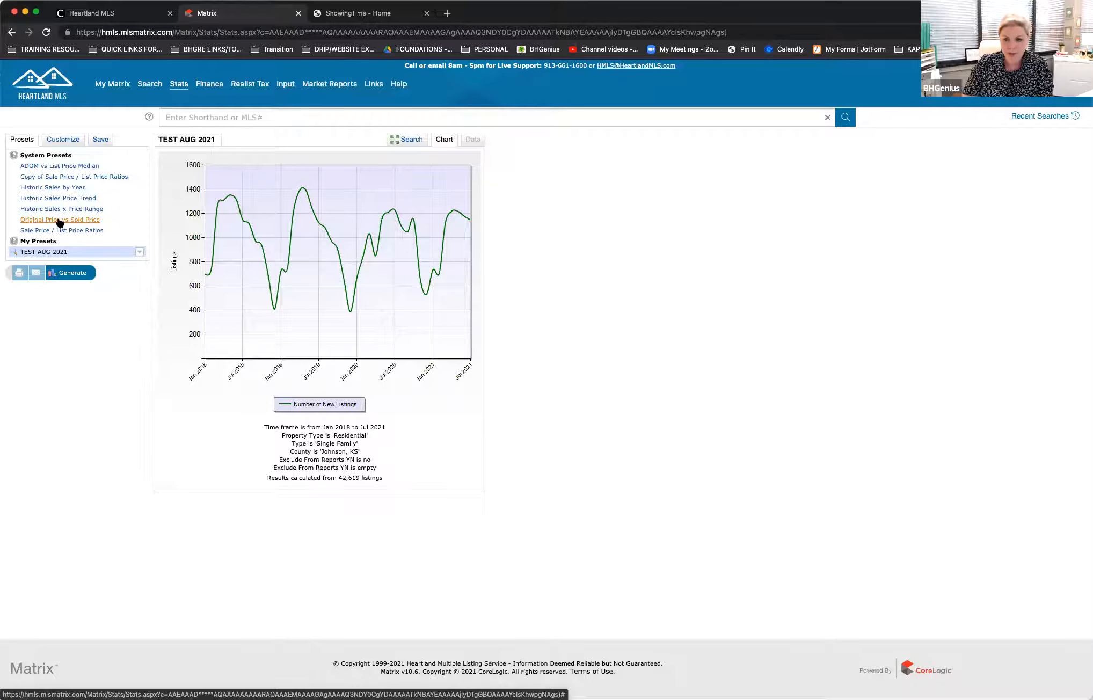
left_click(59, 220)
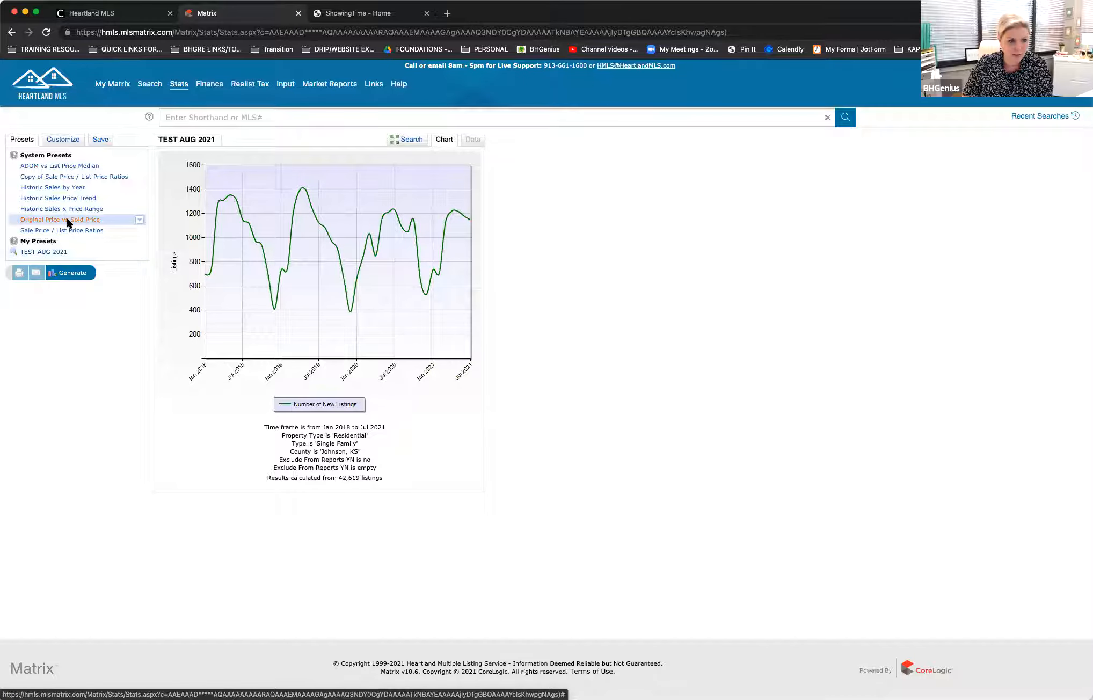
left_click(60, 141)
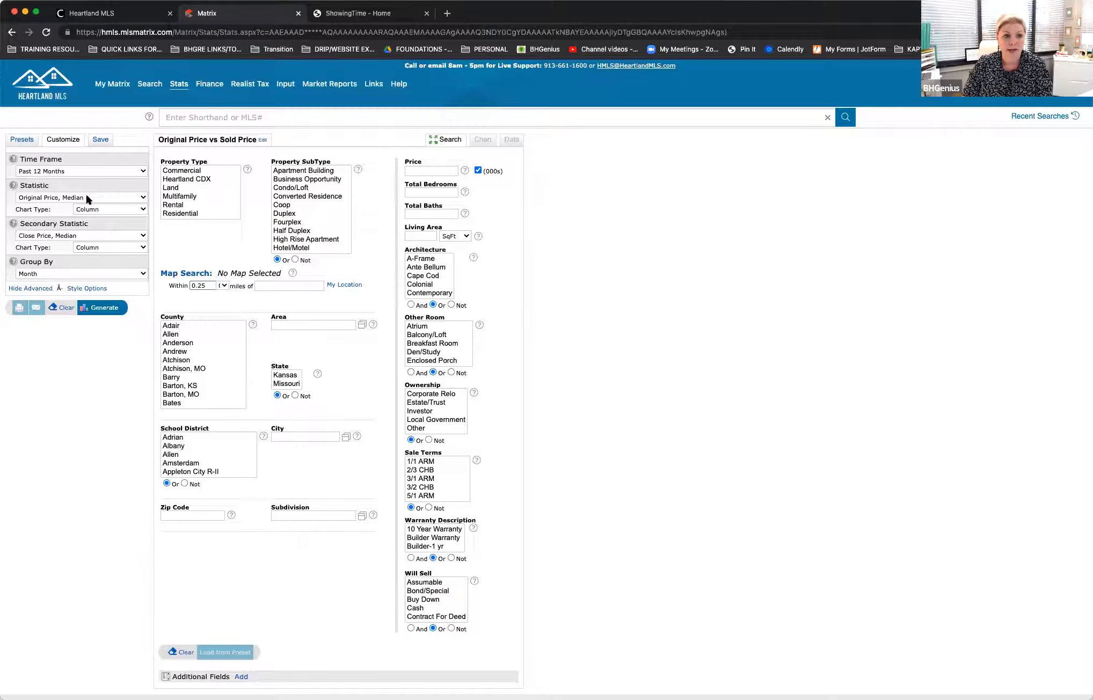
Step: Set the preset's statistic to Close Price, Average and its secondary statistic to List Price, Average
left_click(142, 198)
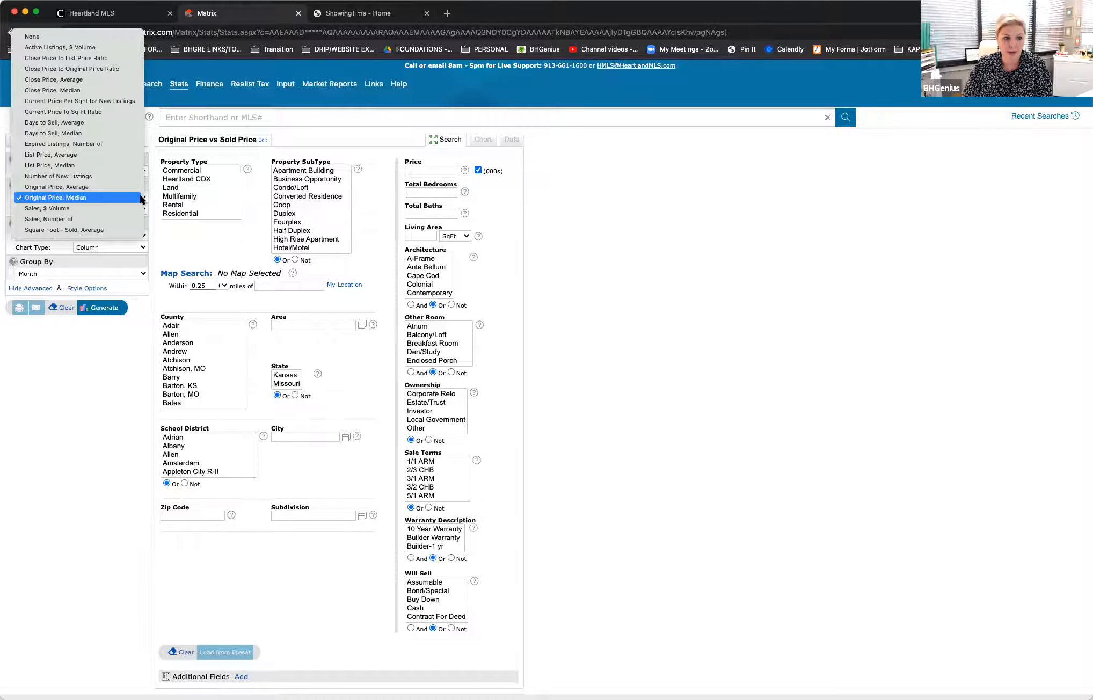
left_click(99, 81)
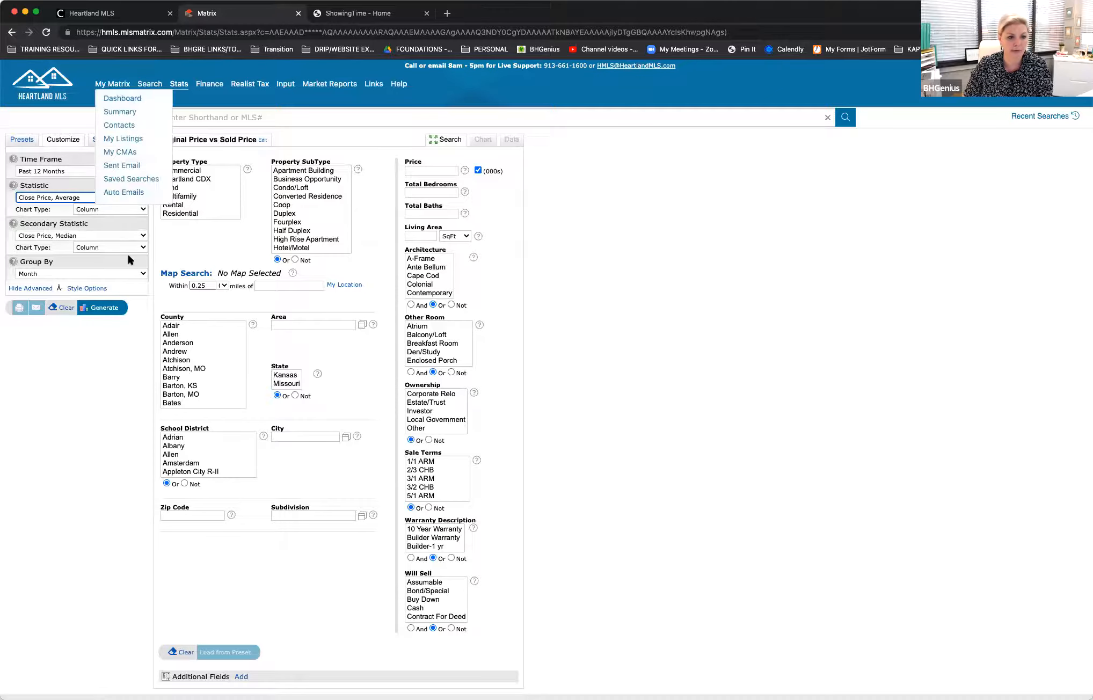
left_click(142, 237)
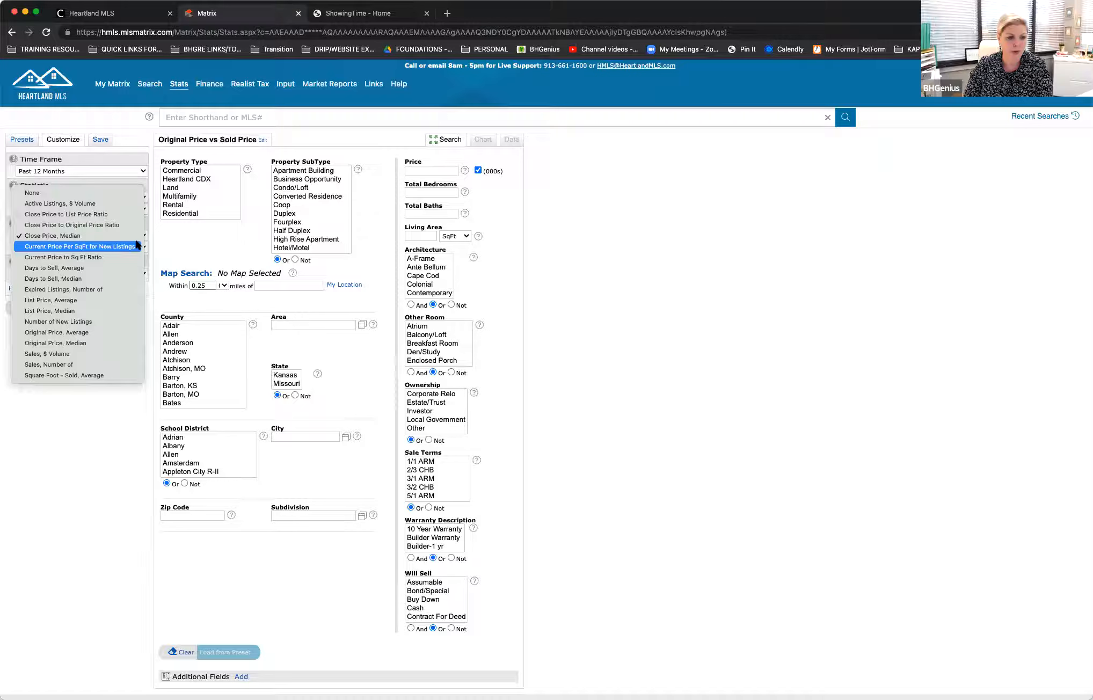
left_click(105, 304)
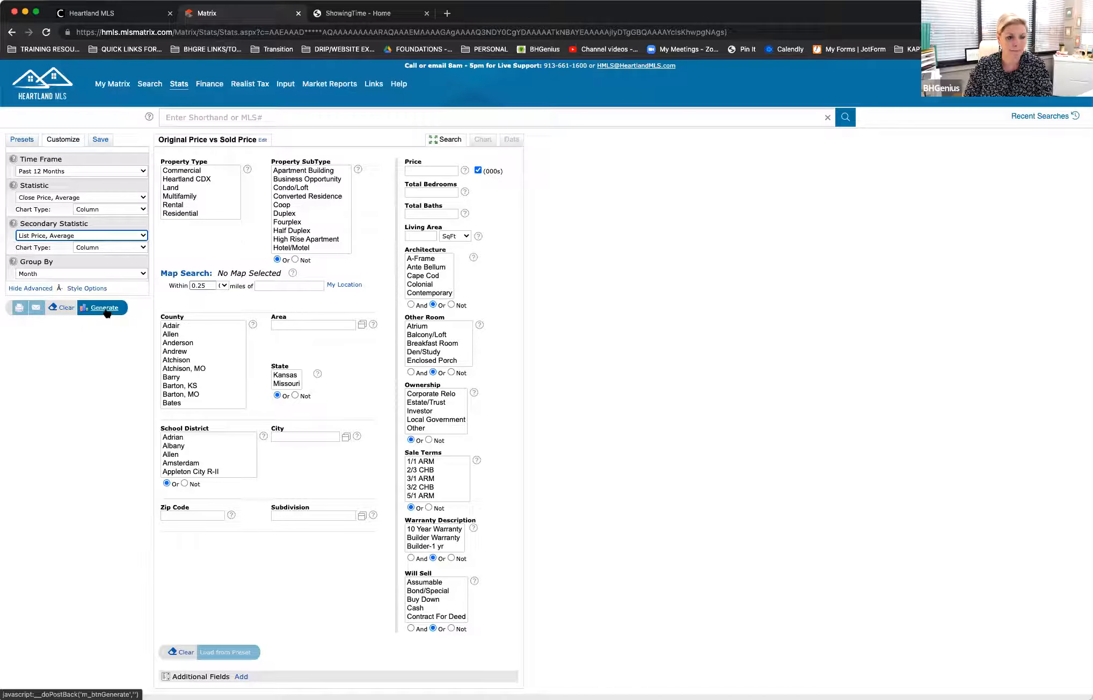
Step: Generate the close and list price comparison, change both statistics' chart types to Smooth Line, and regenerate the chart
left_click(107, 310)
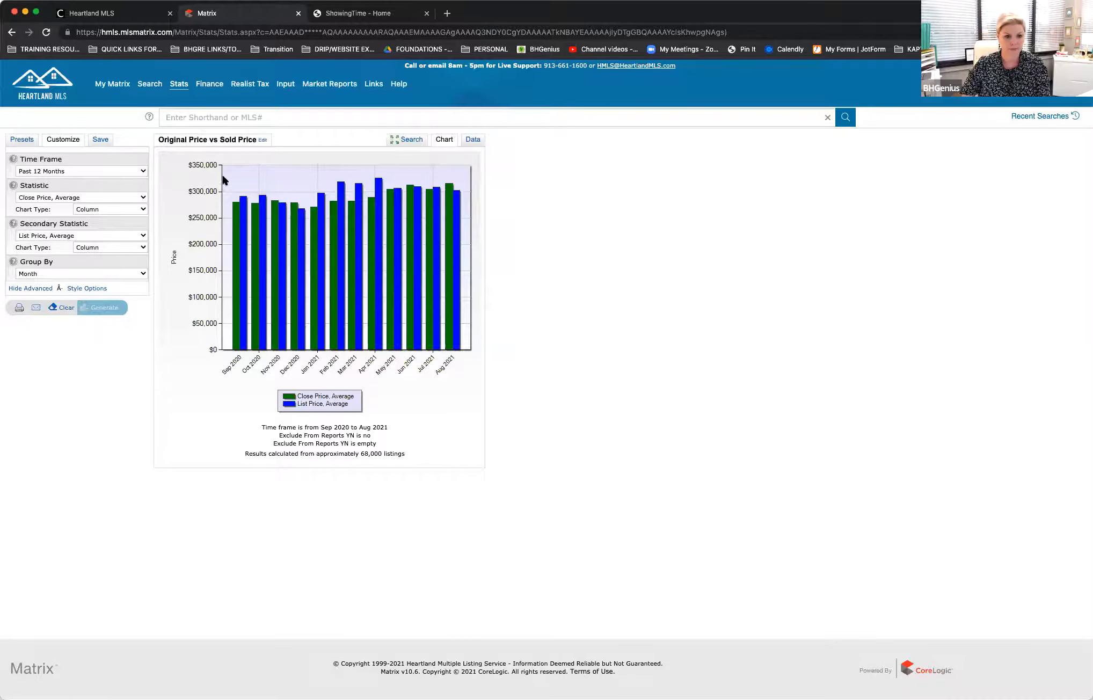
left_click(112, 209)
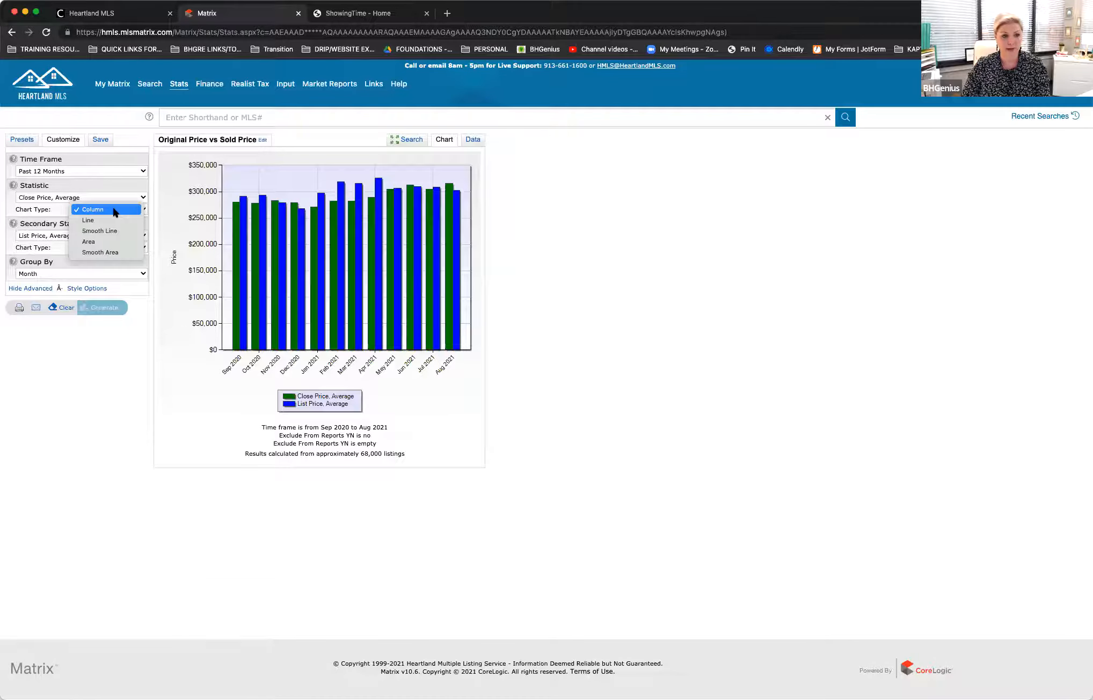
left_click(113, 229)
left_click(134, 248)
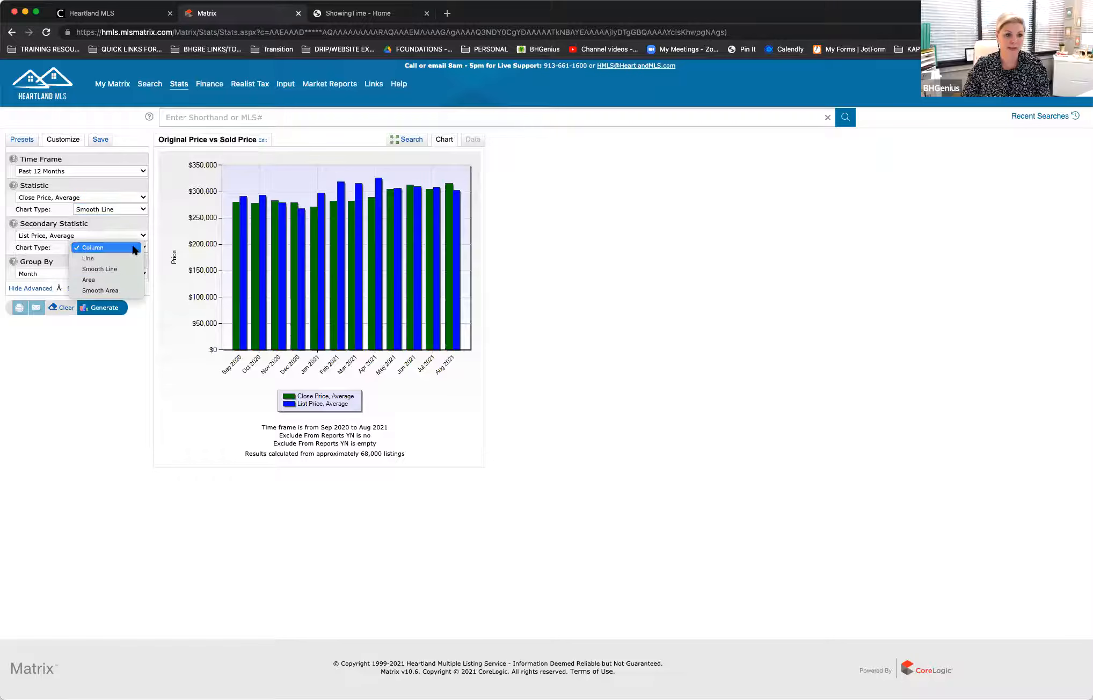
left_click(105, 268)
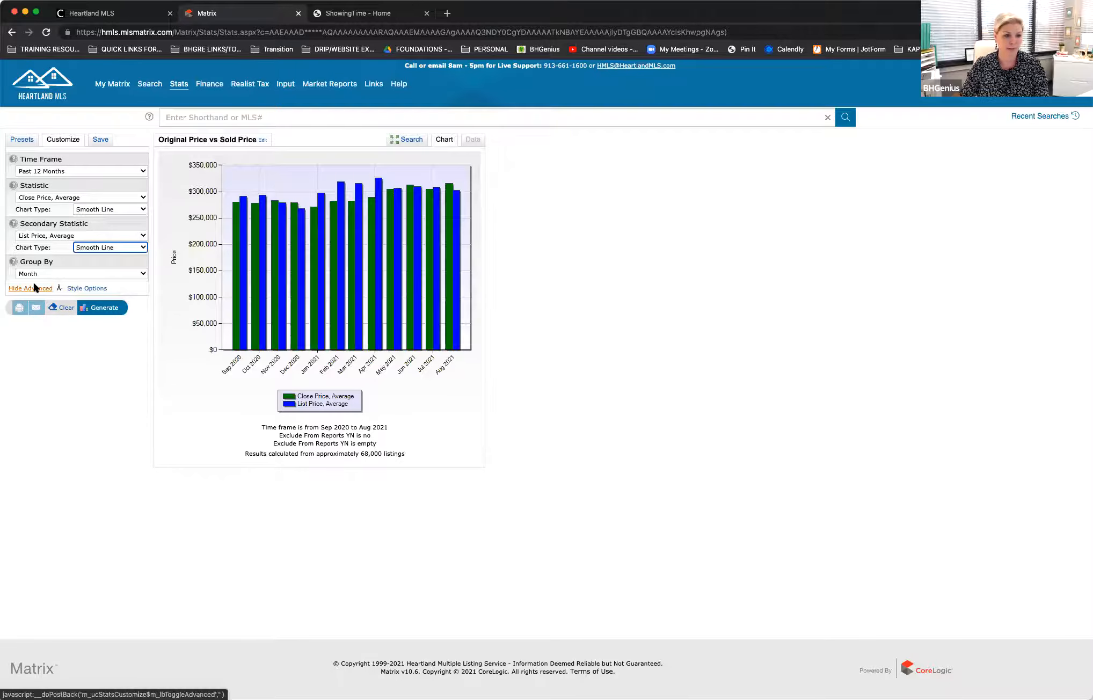
left_click(102, 308)
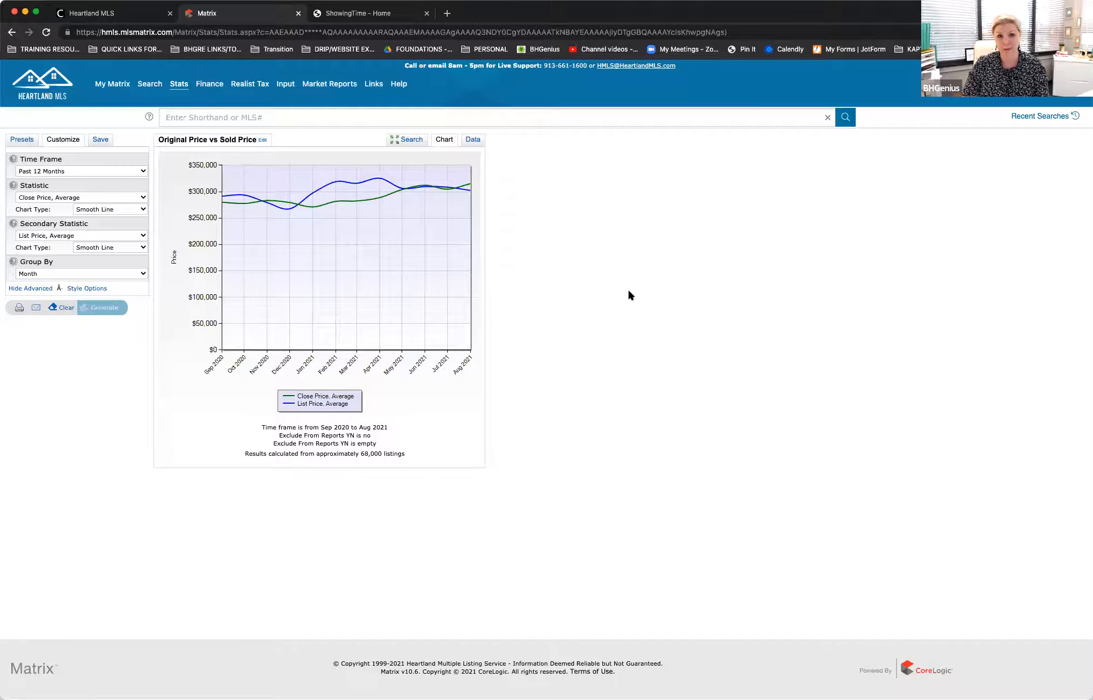
Step: Review the secondary statistic choices without changing the selection, and view the generated price comparison as a data table
left_click(138, 236)
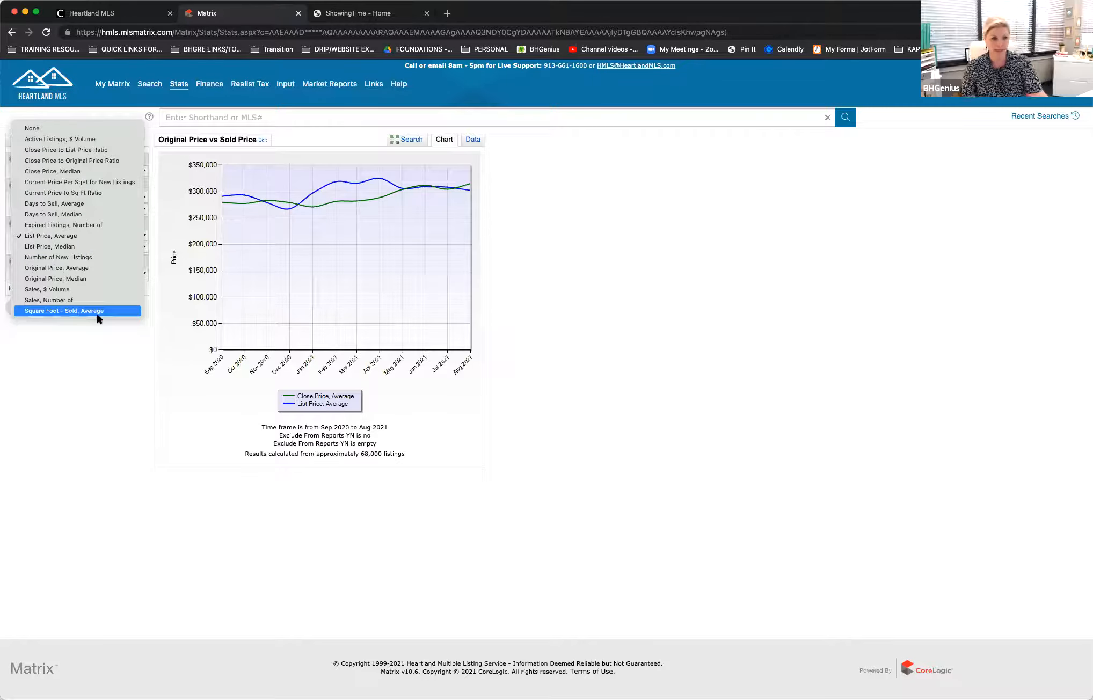
left_click(812, 300)
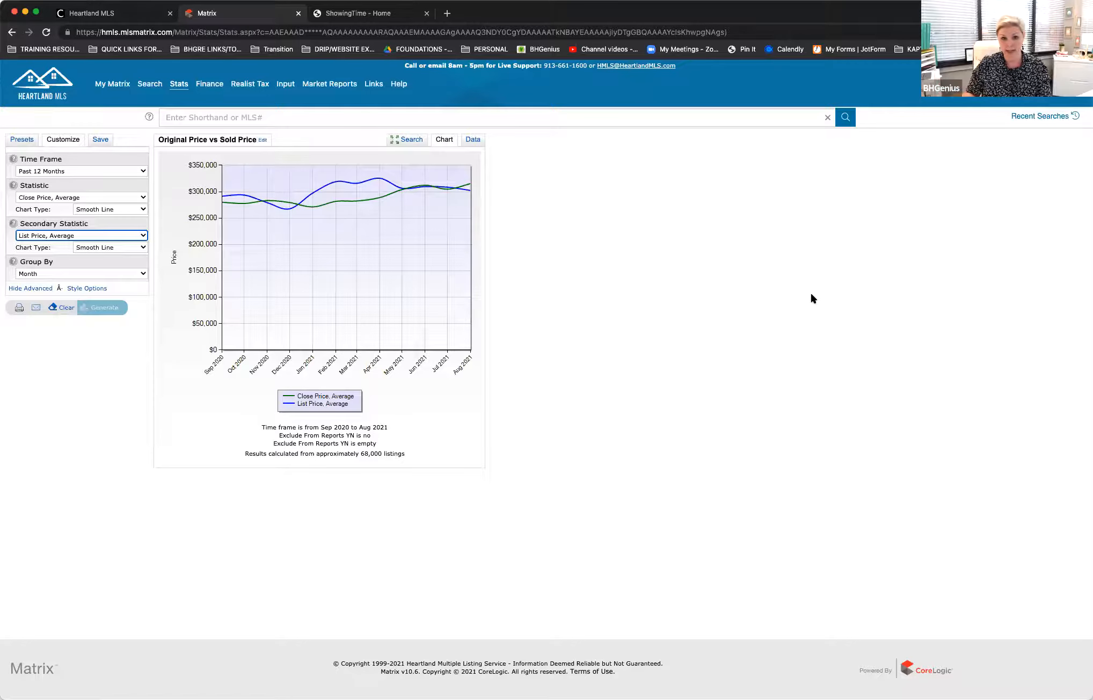
left_click(473, 139)
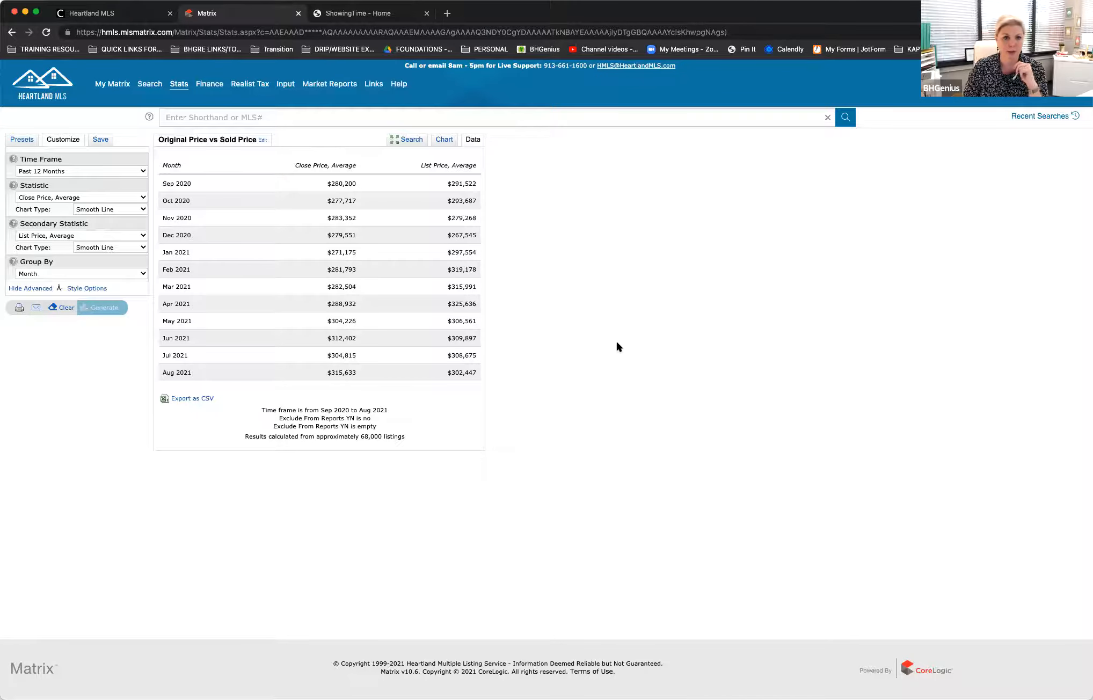
Step: Open the Home Sales Trend Report from the market reports and set its criteria to Residential property type and Jackson county
left_click(343, 88)
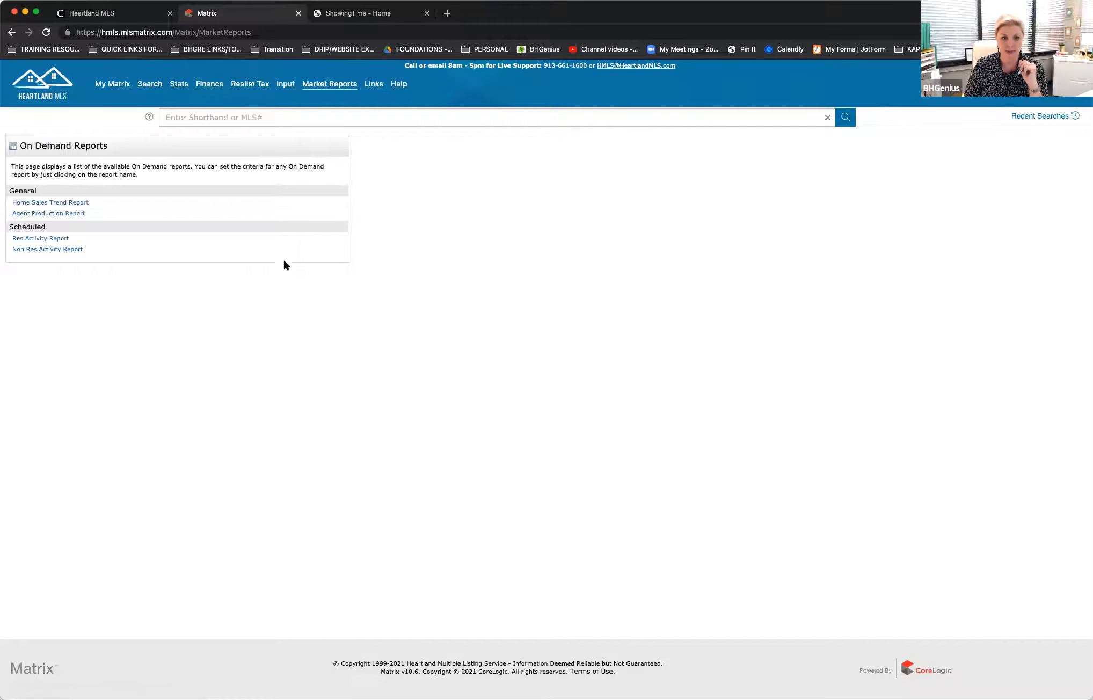
left_click(65, 203)
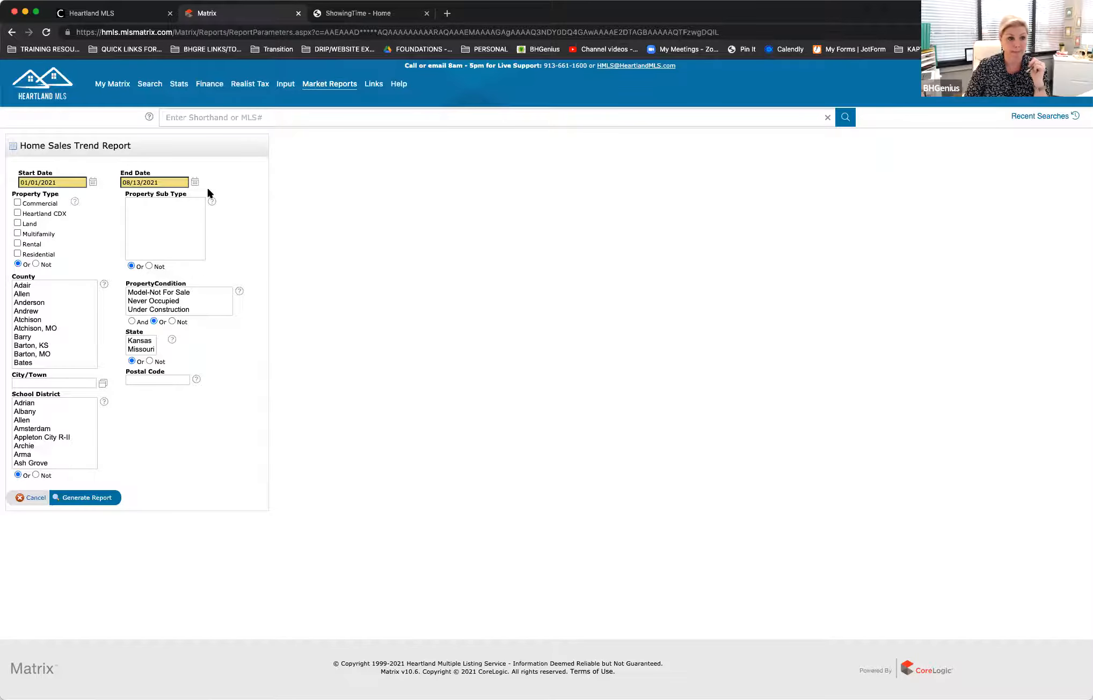
left_click(17, 253)
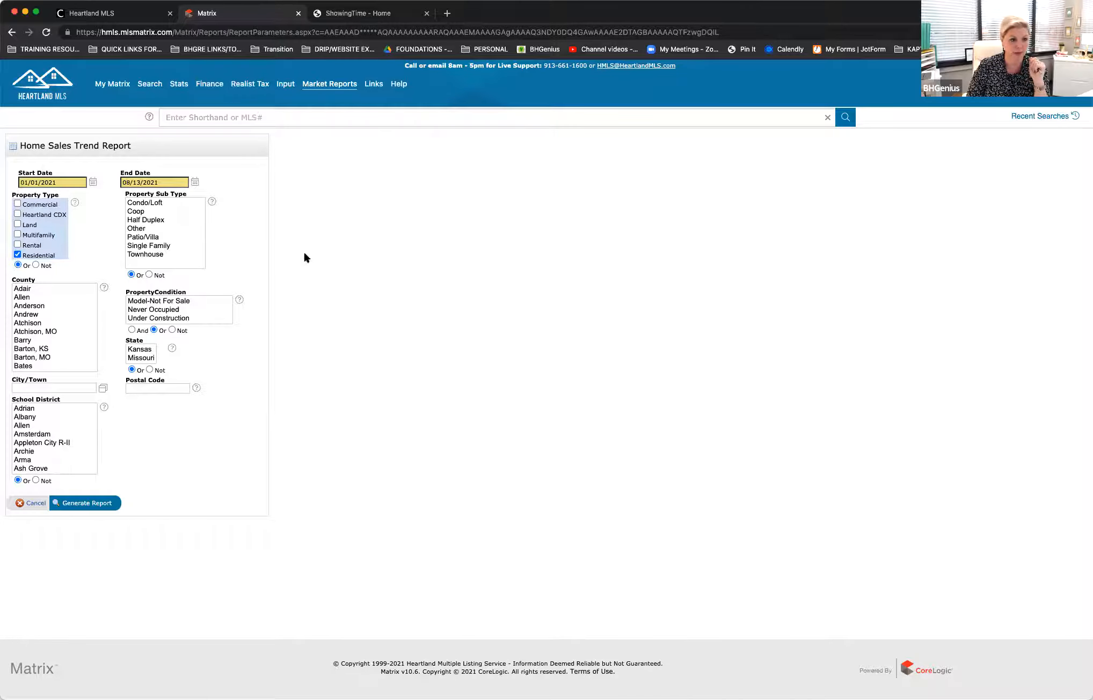
scroll(49, 333, "down", 15)
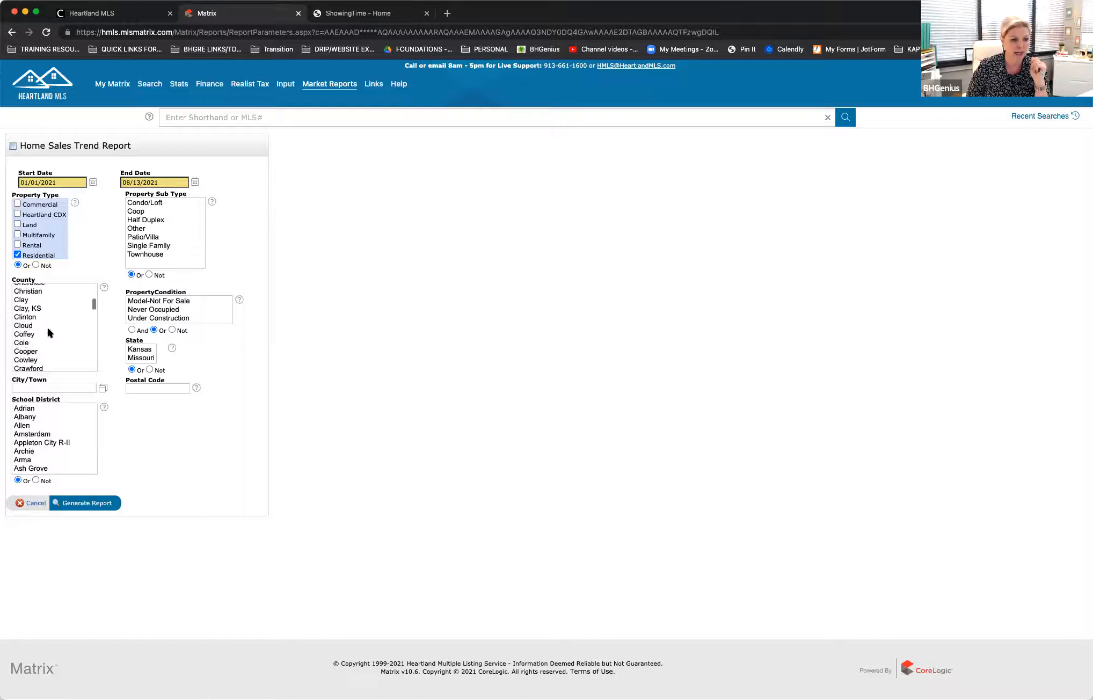
scroll(47, 332, "down", 3)
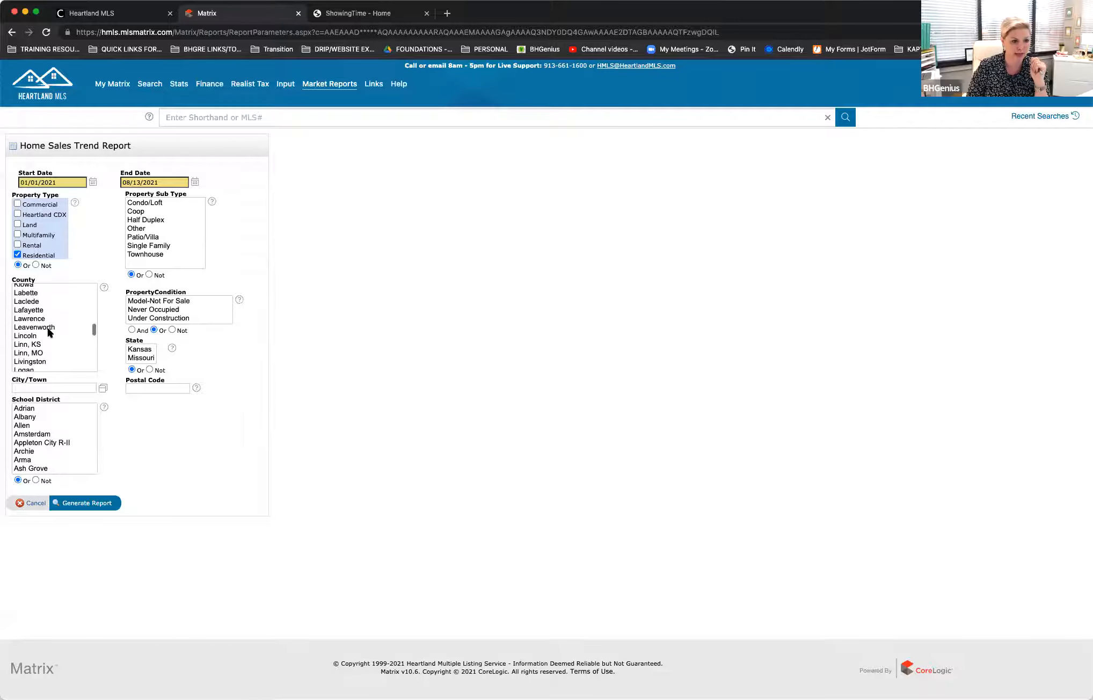
scroll(48, 331, "up", 6)
scroll(49, 331, "up", 2)
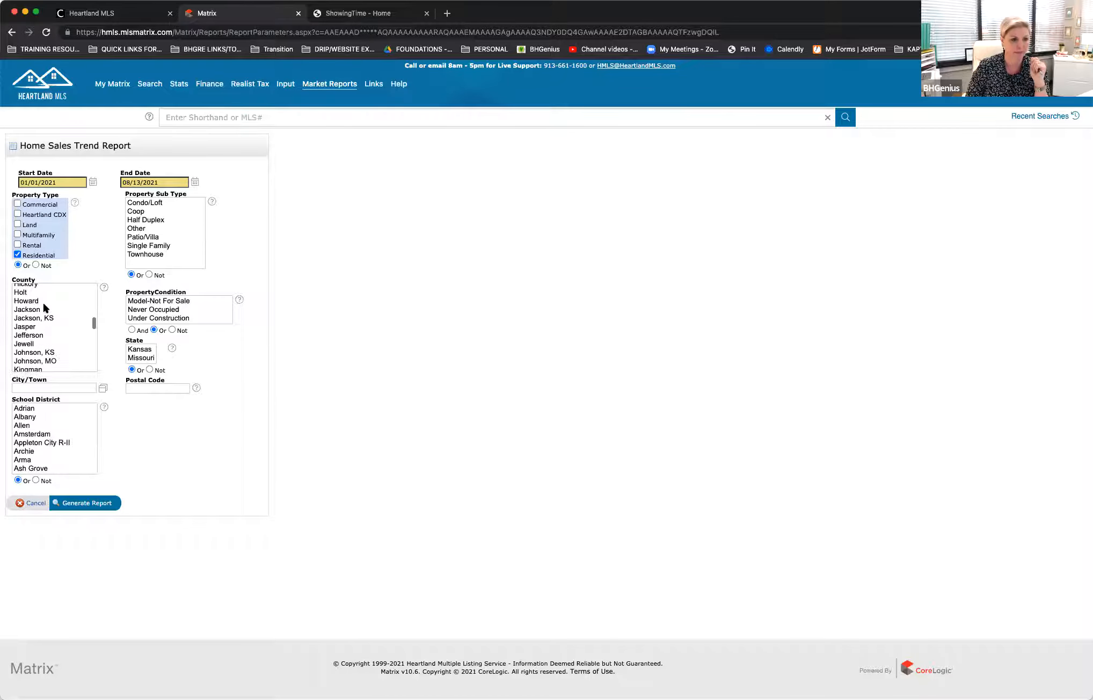
left_click(44, 306)
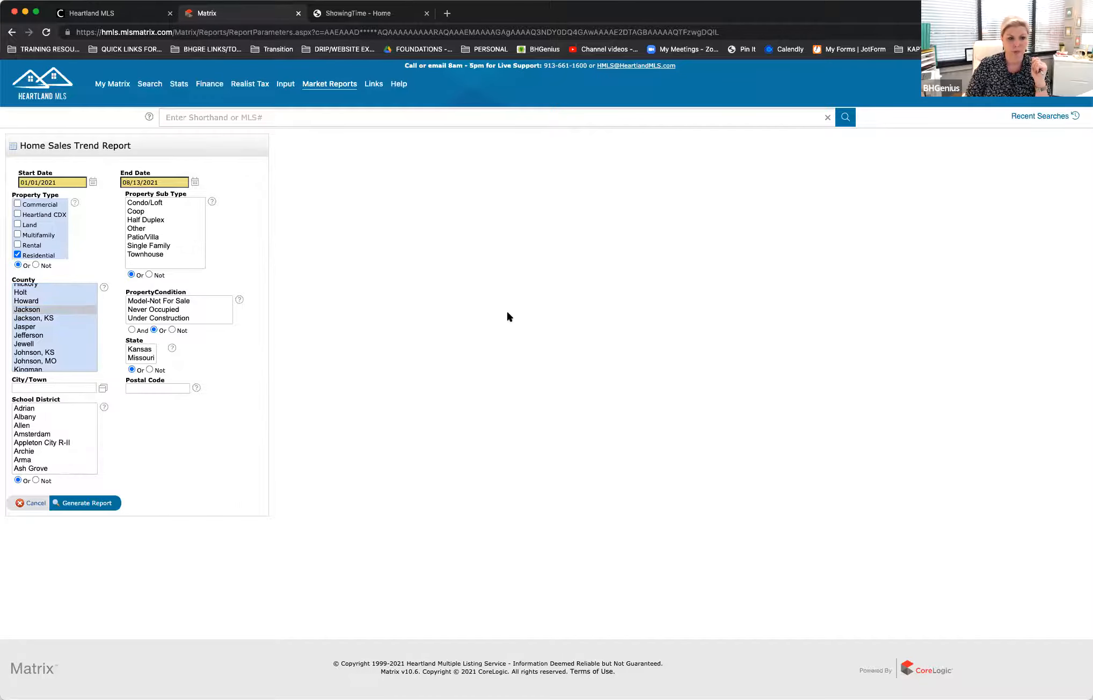
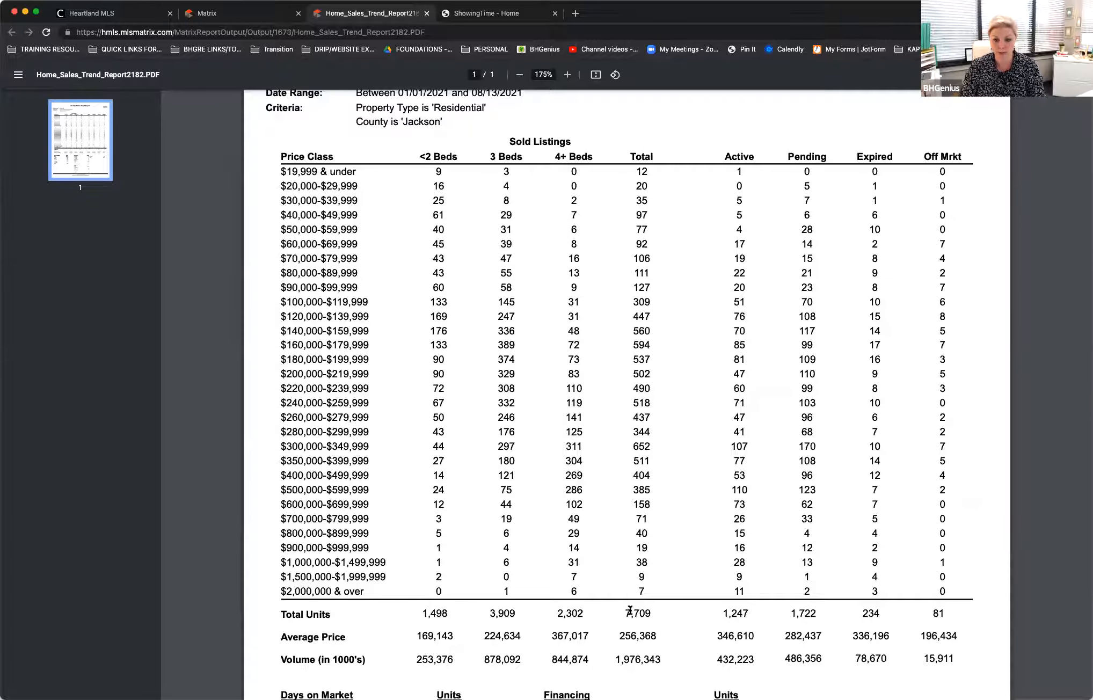
Step: Examine the sold-listings Total Units figure and the price-class breakdown by bedroom count in the Home Sales Trend Report
left_click_drag(652, 613, 616, 612)
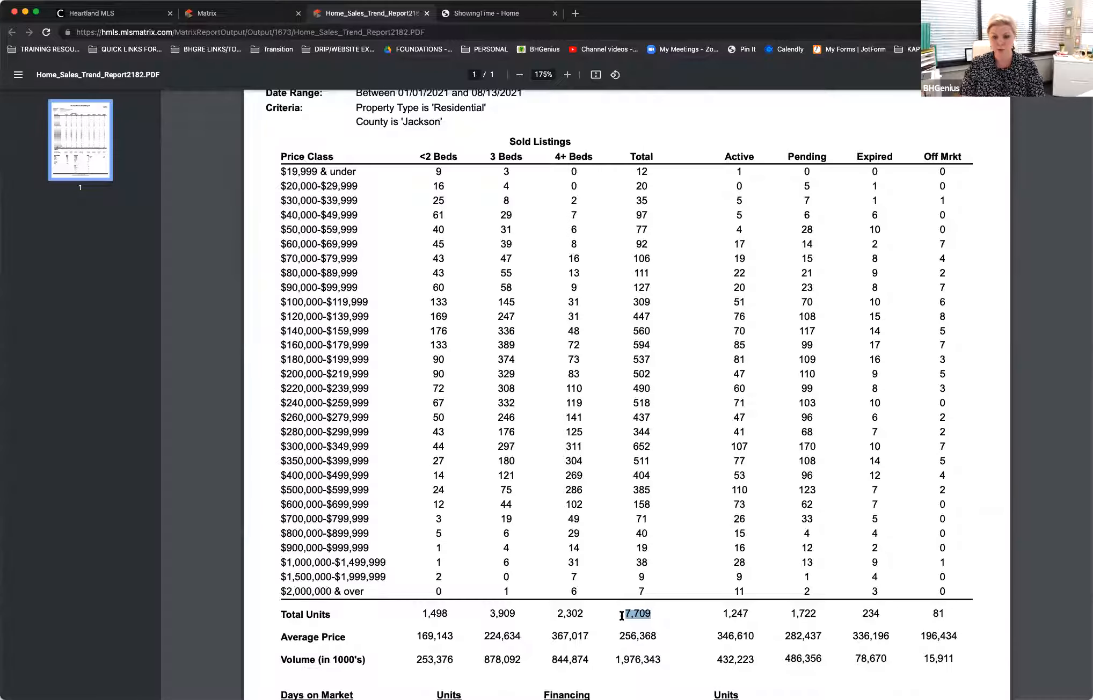
left_click(659, 615)
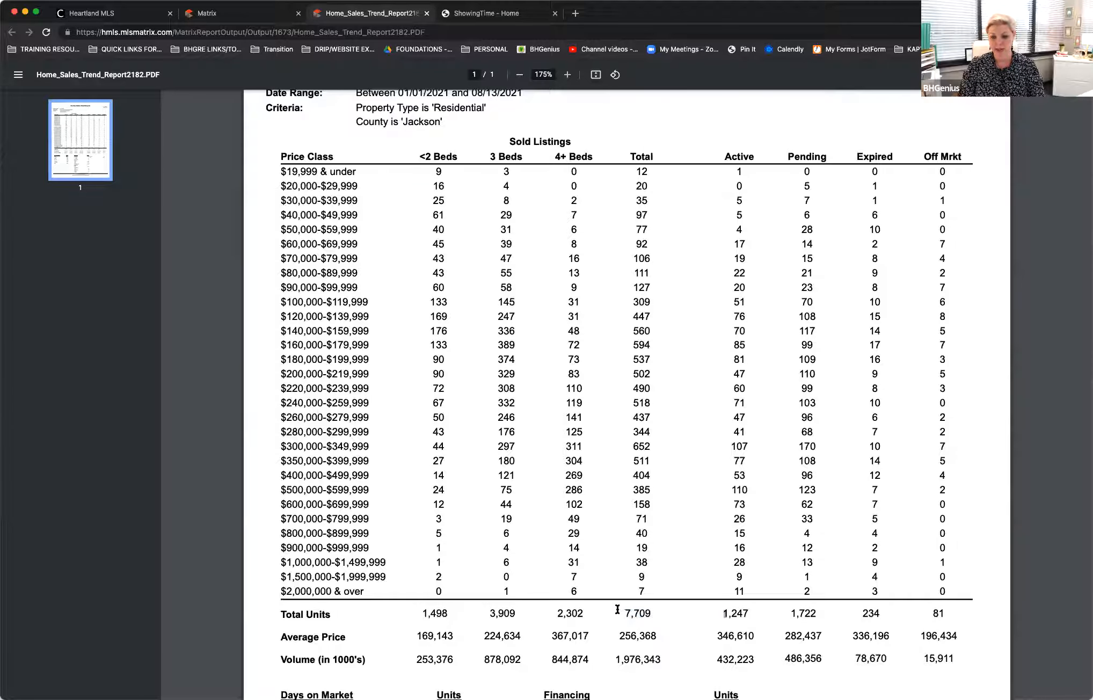
left_click_drag(624, 613, 676, 613)
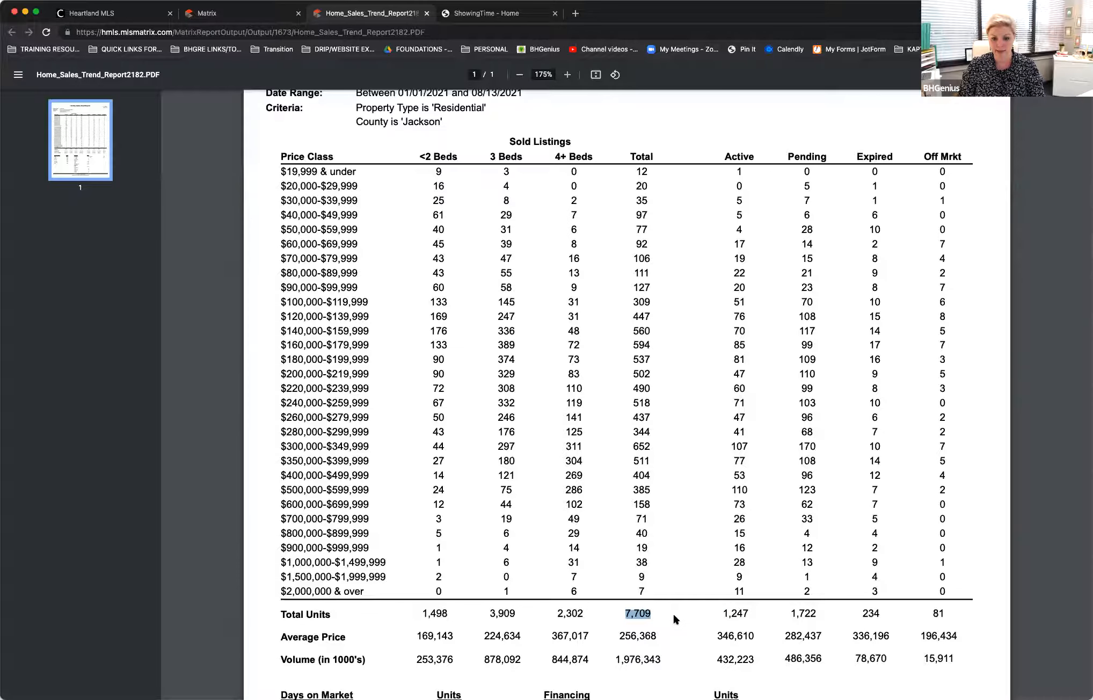
scroll(667, 610, "down", 3)
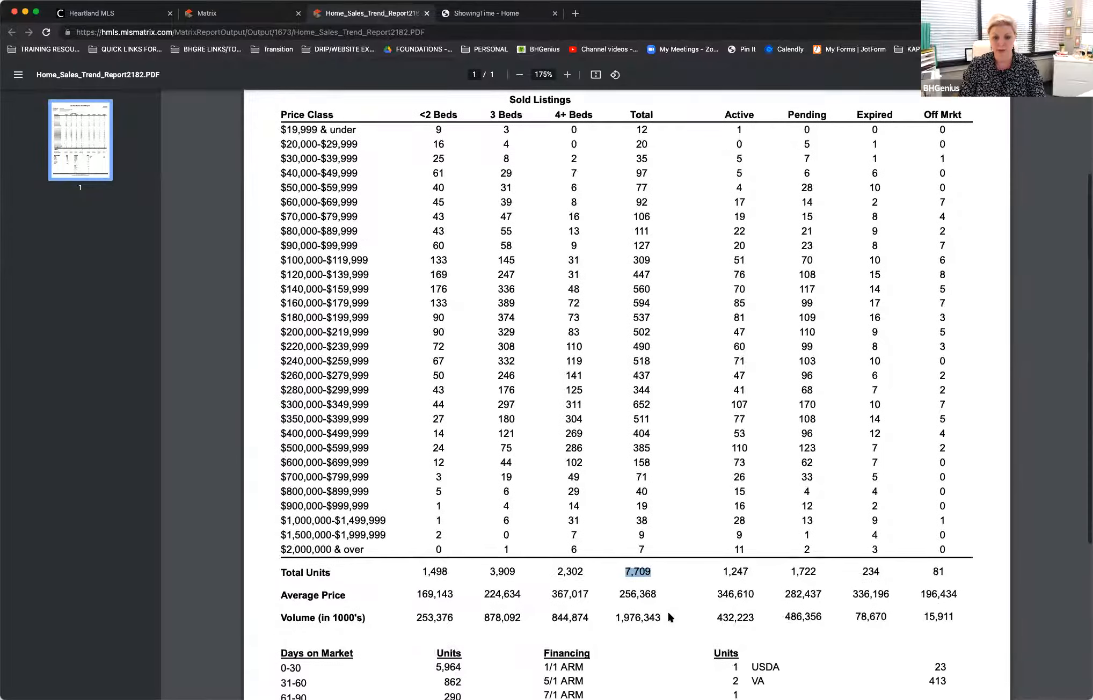
left_click(633, 546)
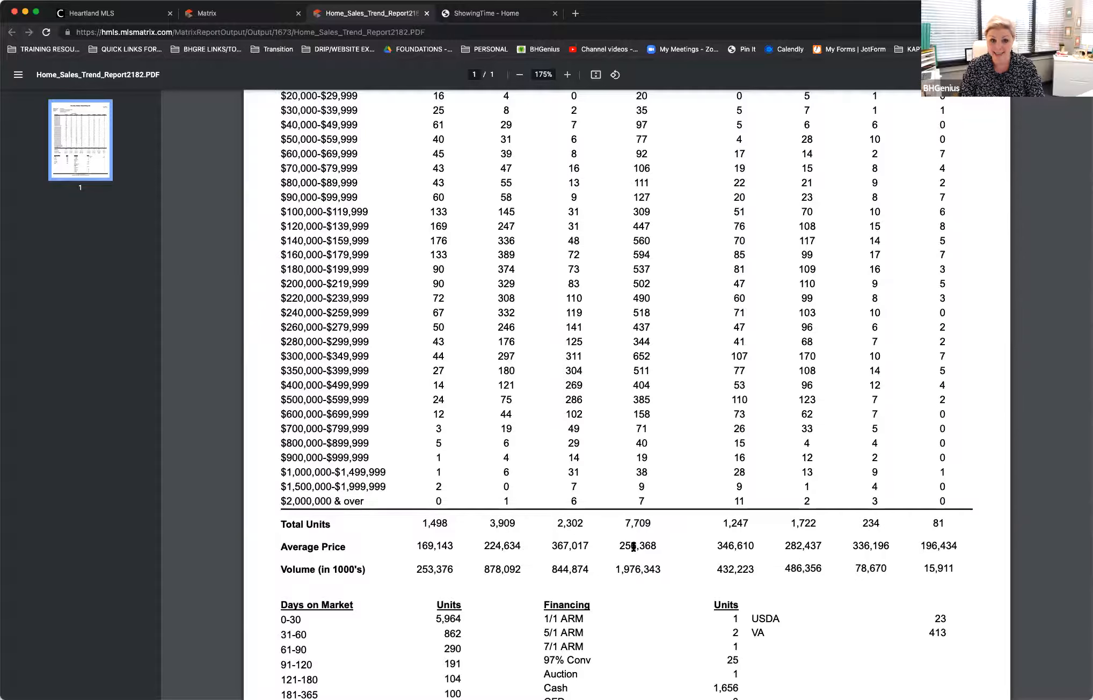
left_click_drag(510, 301, 510, 270)
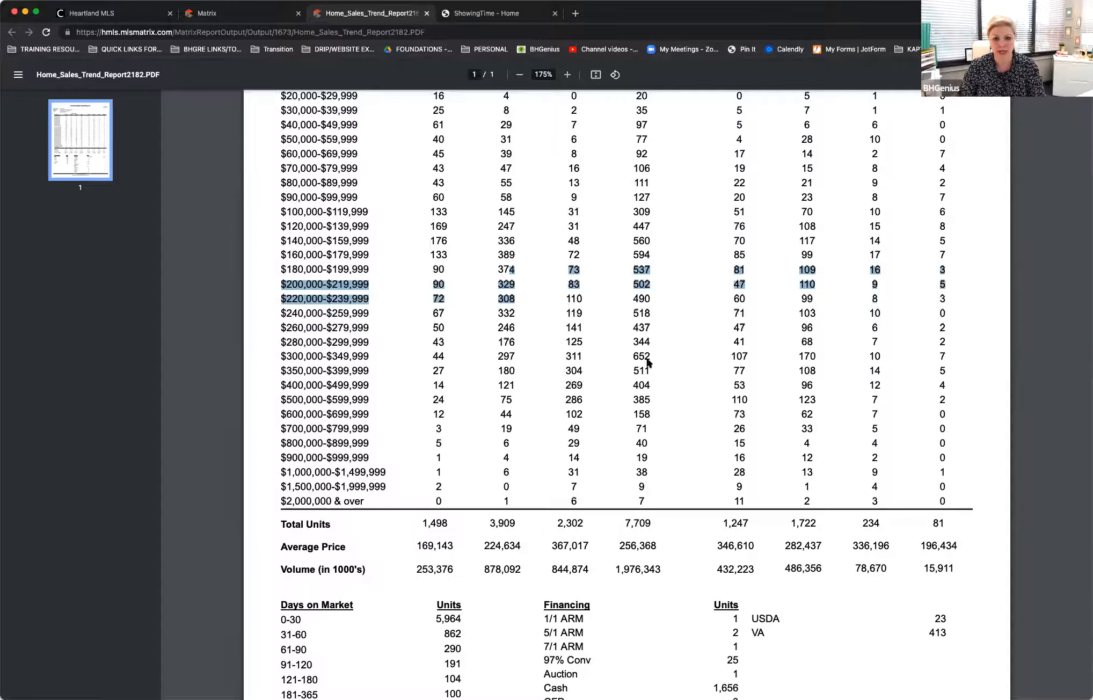
left_click(725, 370)
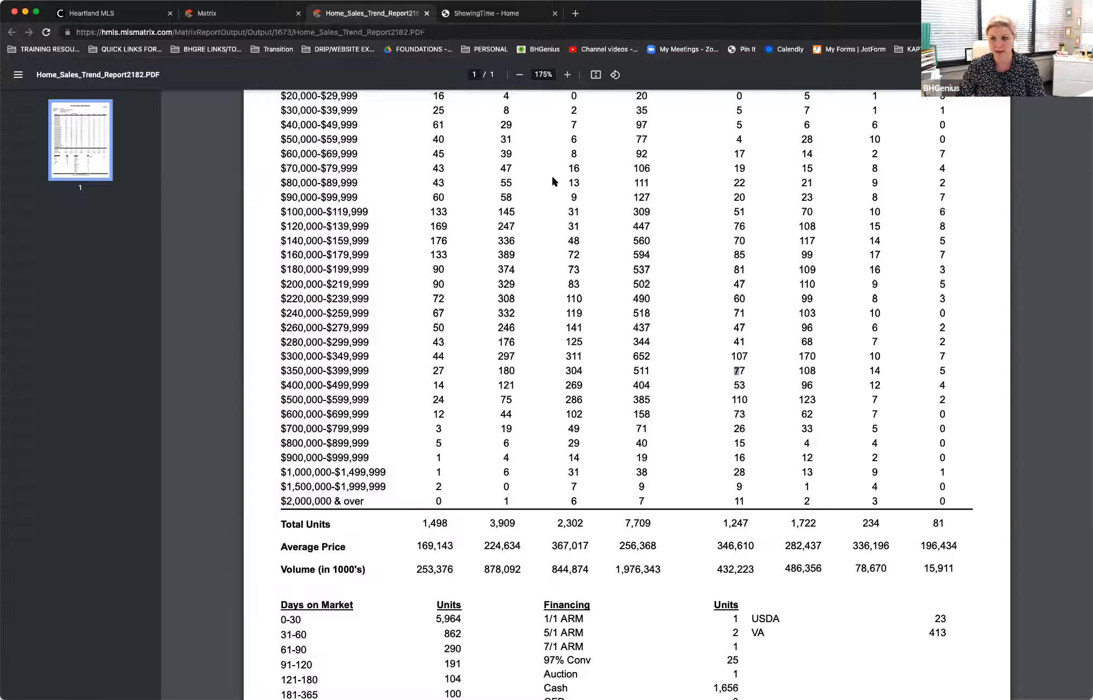
scroll(615, 413, "up", 3)
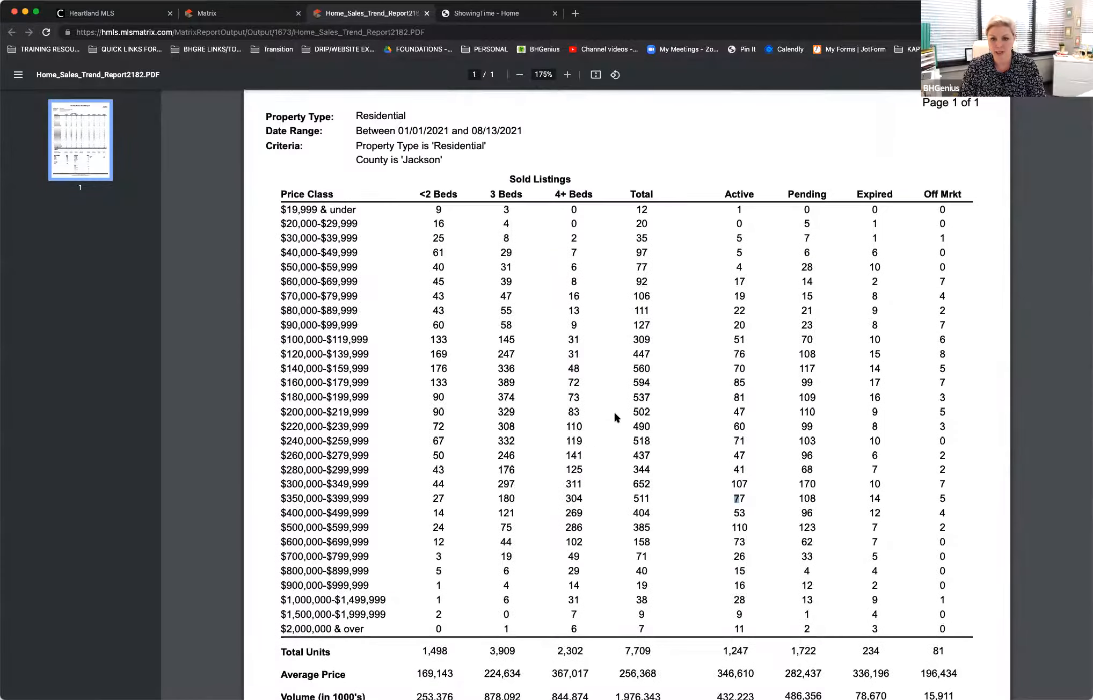
scroll(614, 413, "down", 5)
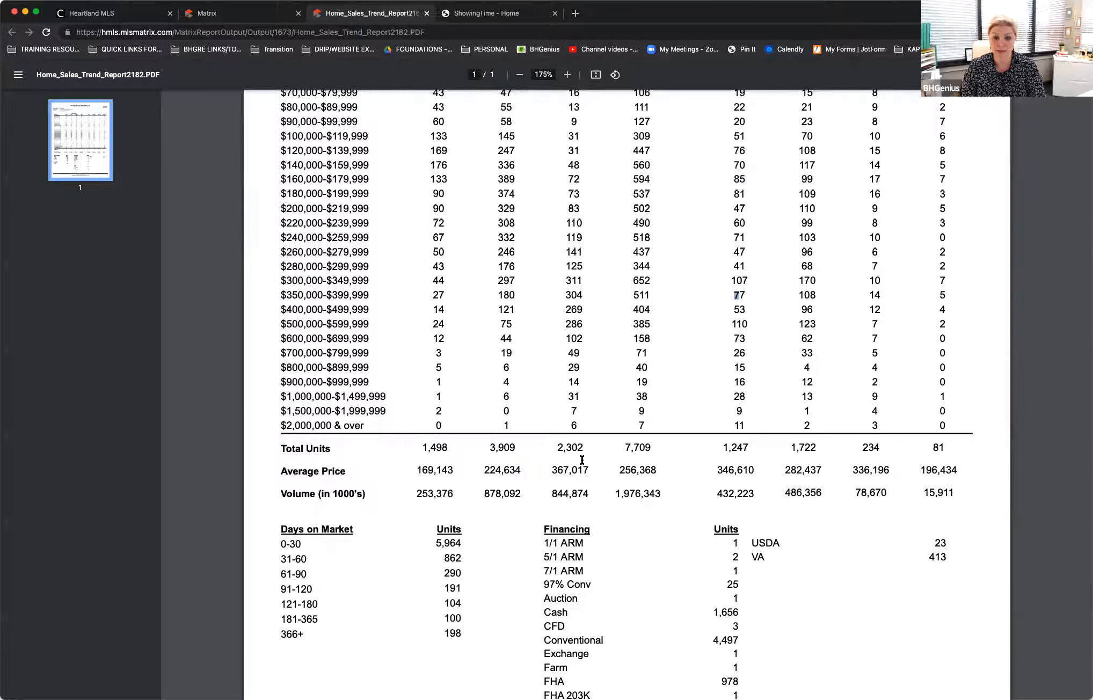
Step: Highlight and review the sold listings' Average Price and Volume figures across the bedroom groups and total
left_click(499, 468)
left_click_drag(421, 469, 666, 467)
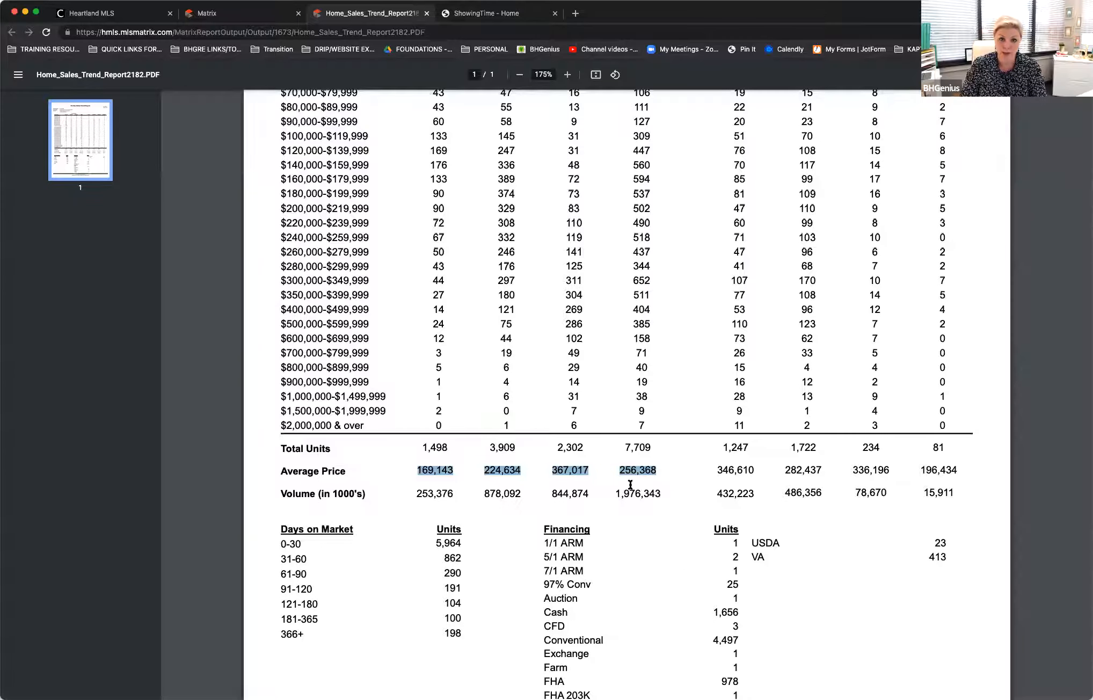
left_click(666, 518)
scroll(666, 520, "up", 5)
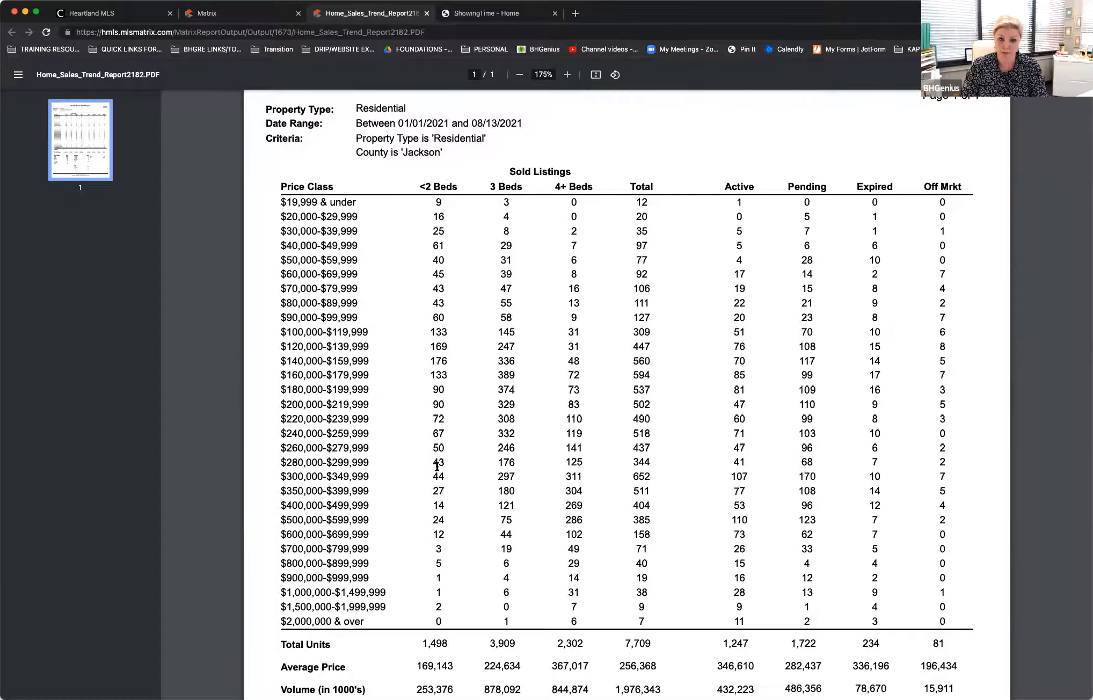
scroll(436, 391, "down", 6)
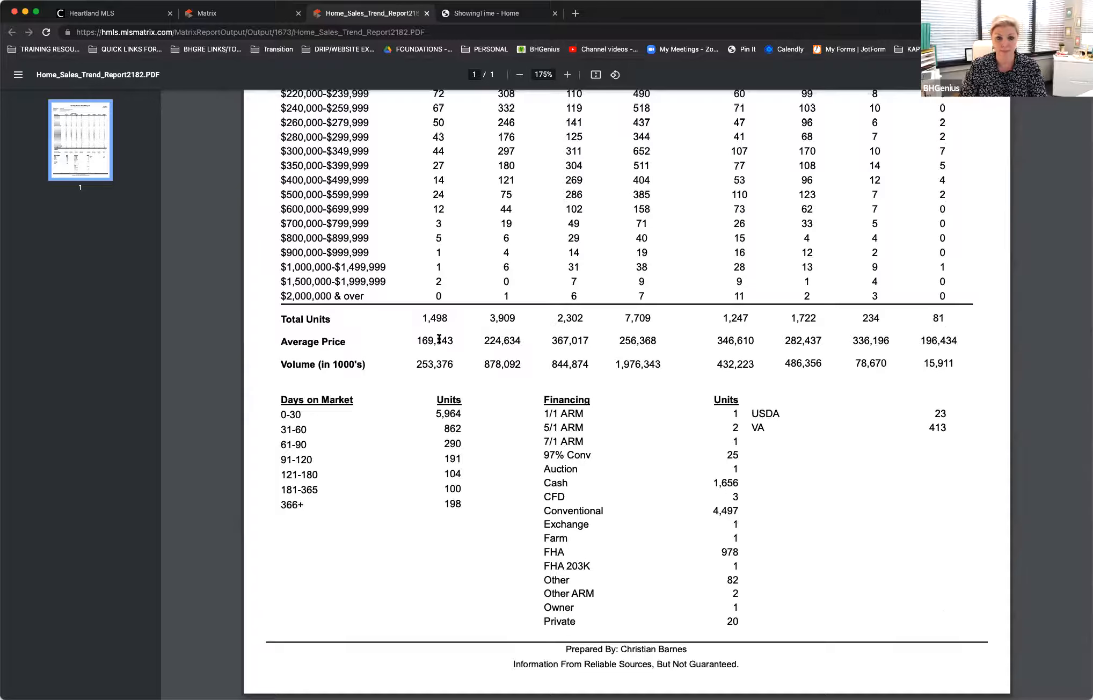
left_click_drag(408, 362, 660, 363)
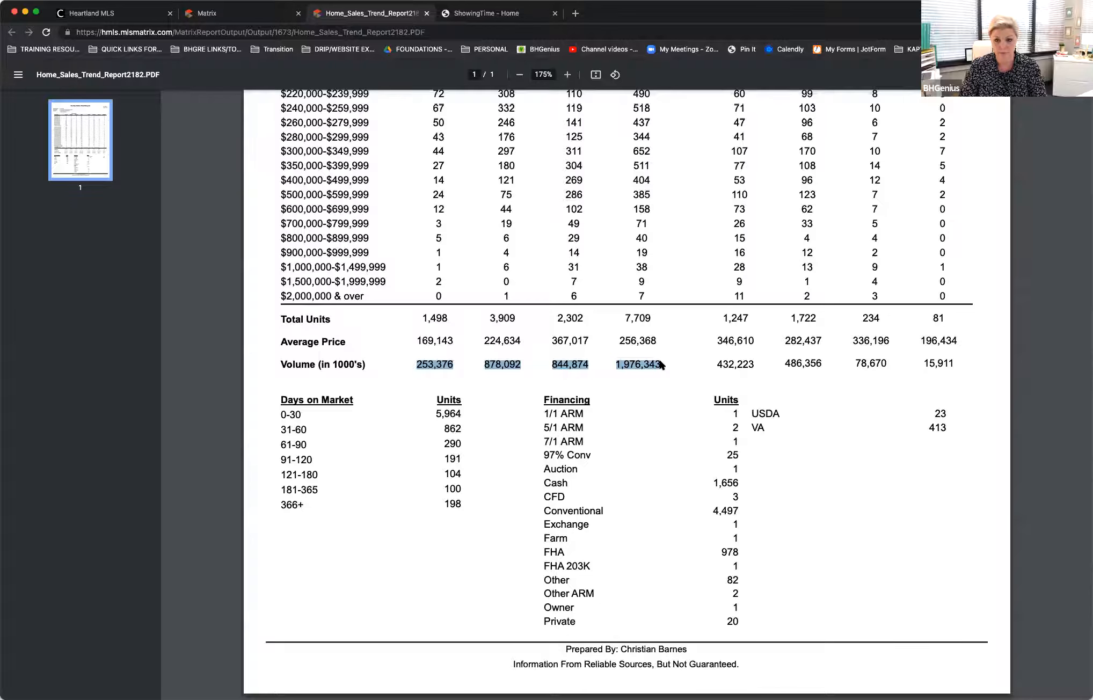
left_click(819, 416)
Step: Review the full trend report, from its criteria and price classes to the Days on Market and Financing breakdowns
scroll(820, 416, "up", 3)
scroll(820, 419, "up", 5)
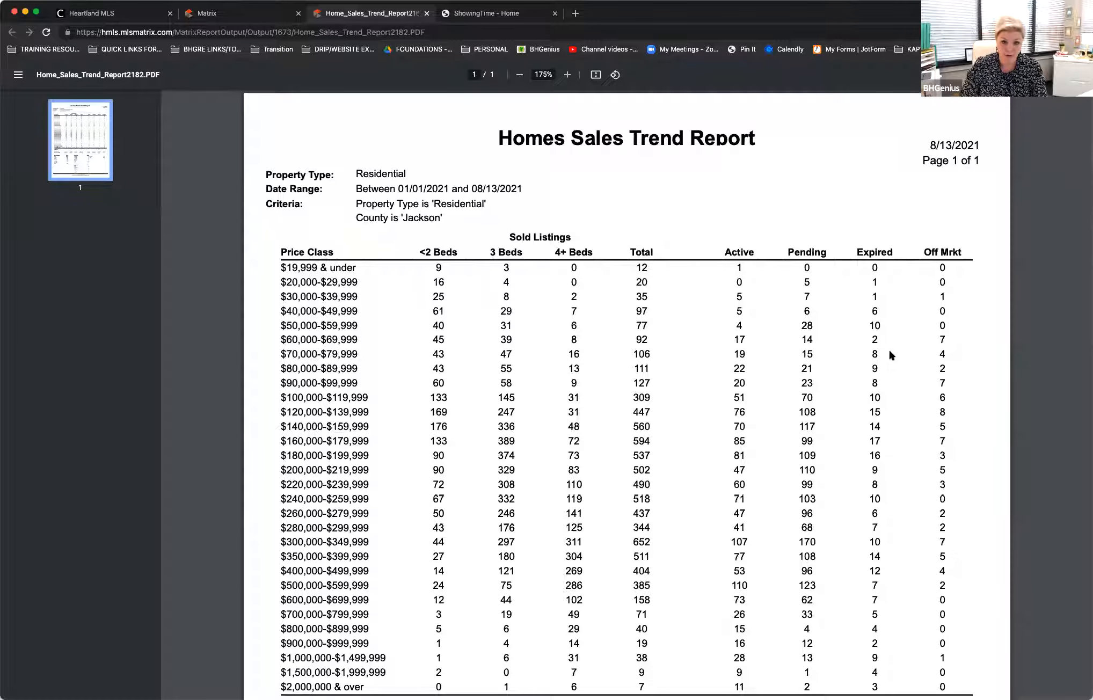
scroll(888, 354, "down", 5)
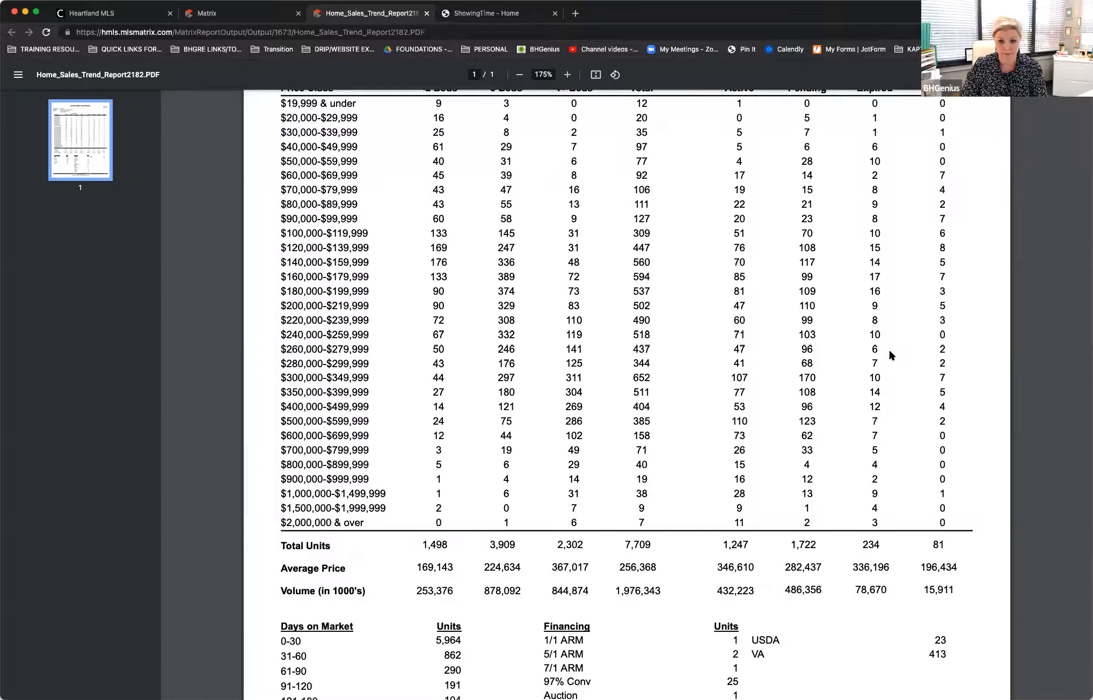
scroll(889, 351, "up", 2)
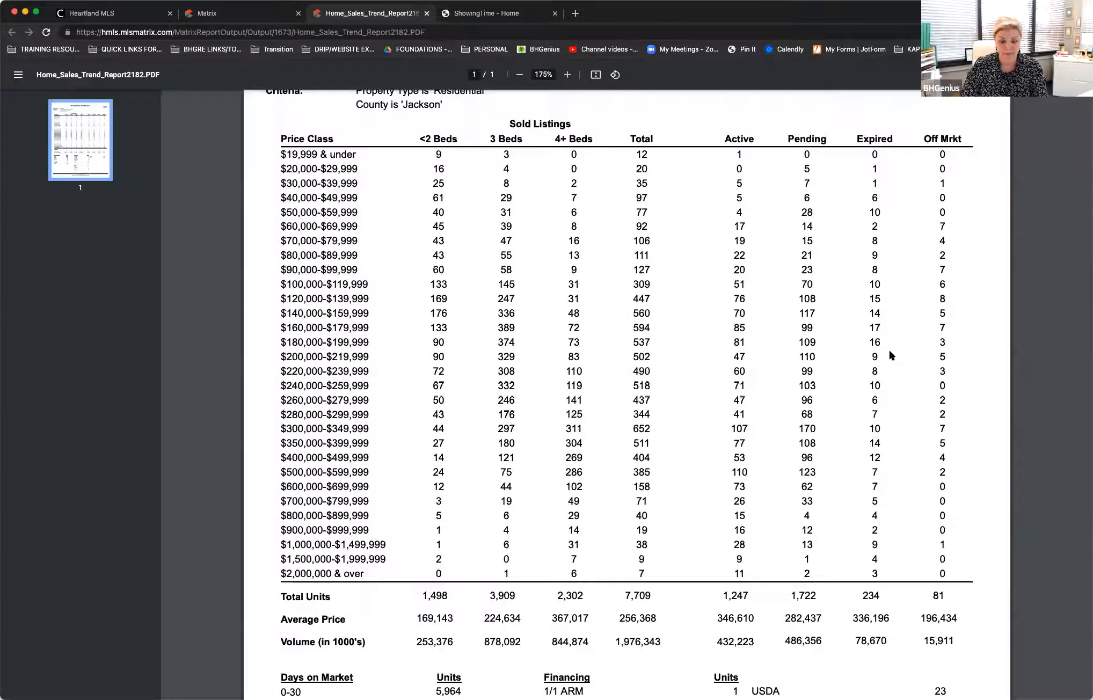
scroll(889, 354, "down", 8)
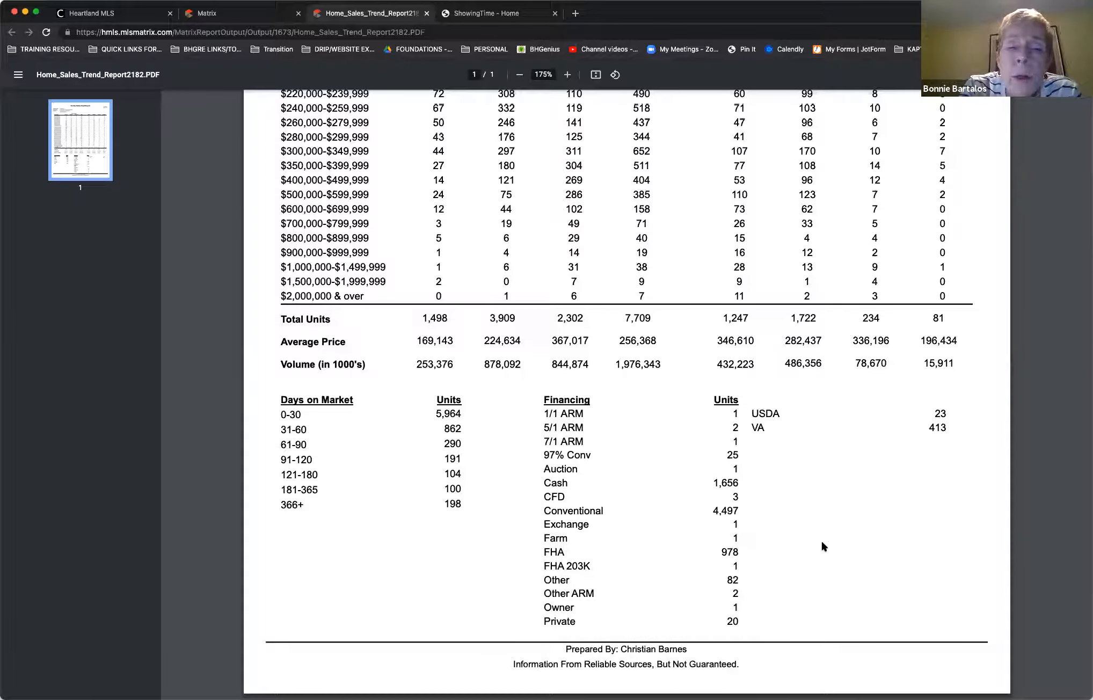
scroll(822, 545, "up", 1)
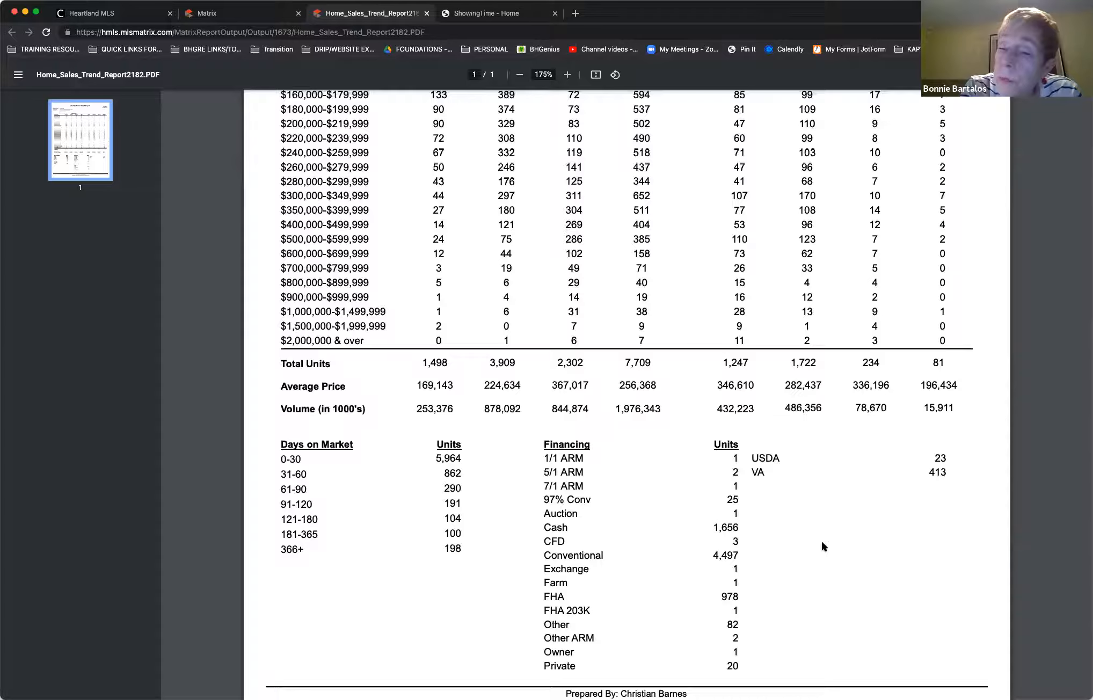
scroll(821, 543, "down", 1)
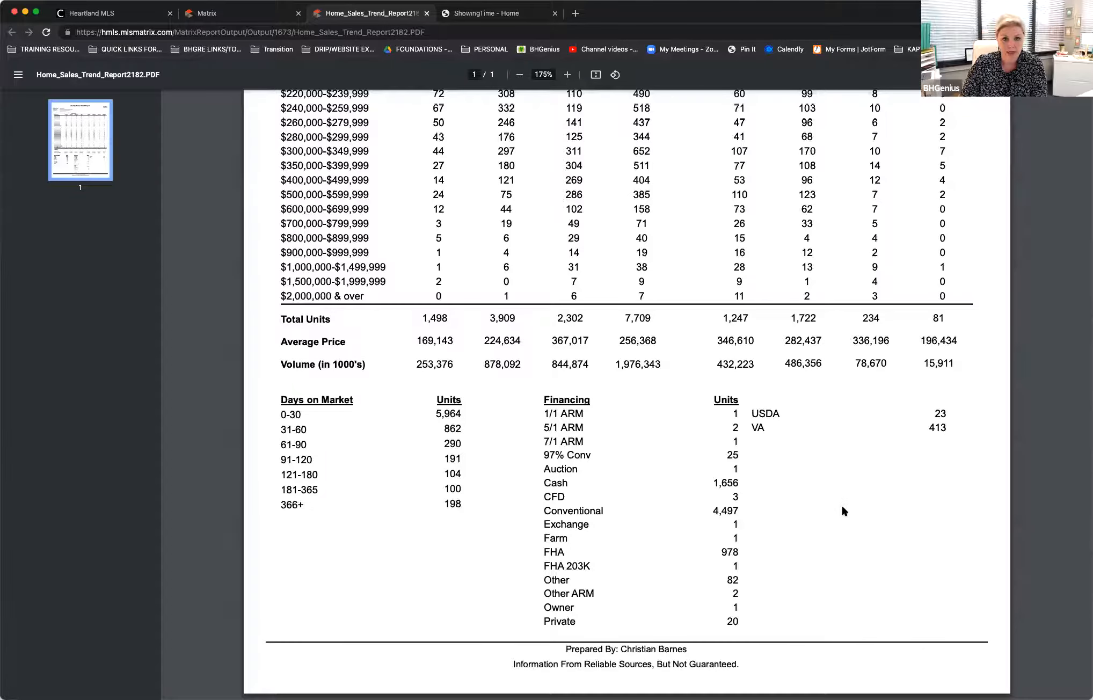
scroll(840, 504, "up", 3)
scroll(840, 506, "down", 3)
scroll(841, 510, "up", 7)
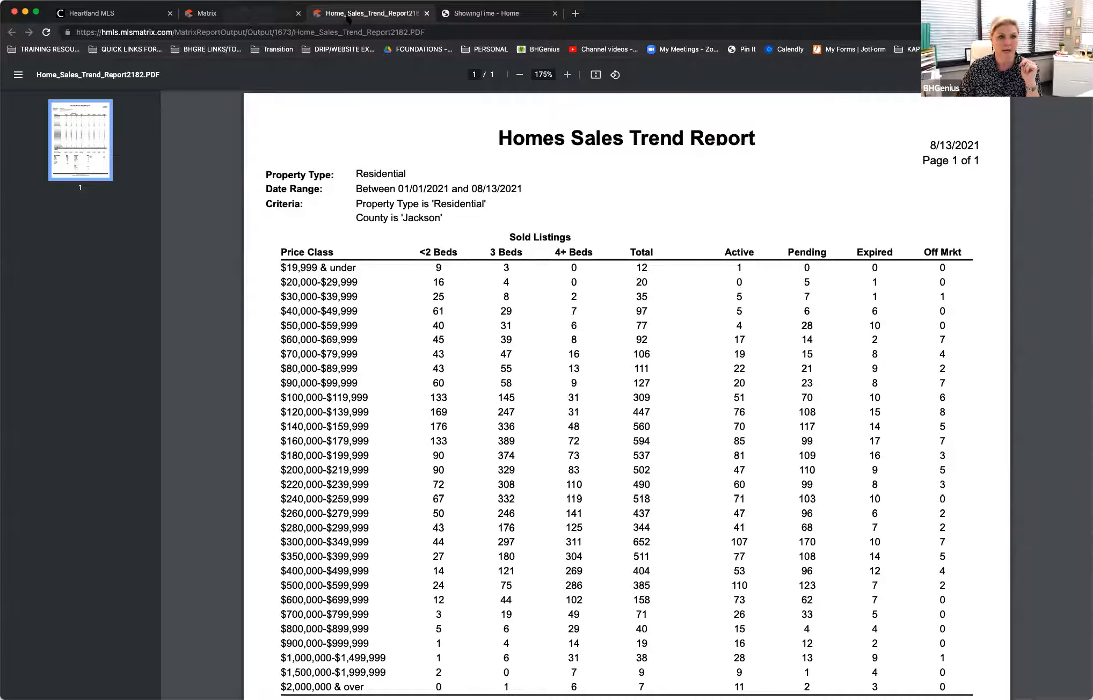
Step: Close the Home Sales Trend Report and its criteria, and generate the Agent Production Report with its preset date range
left_click(427, 13)
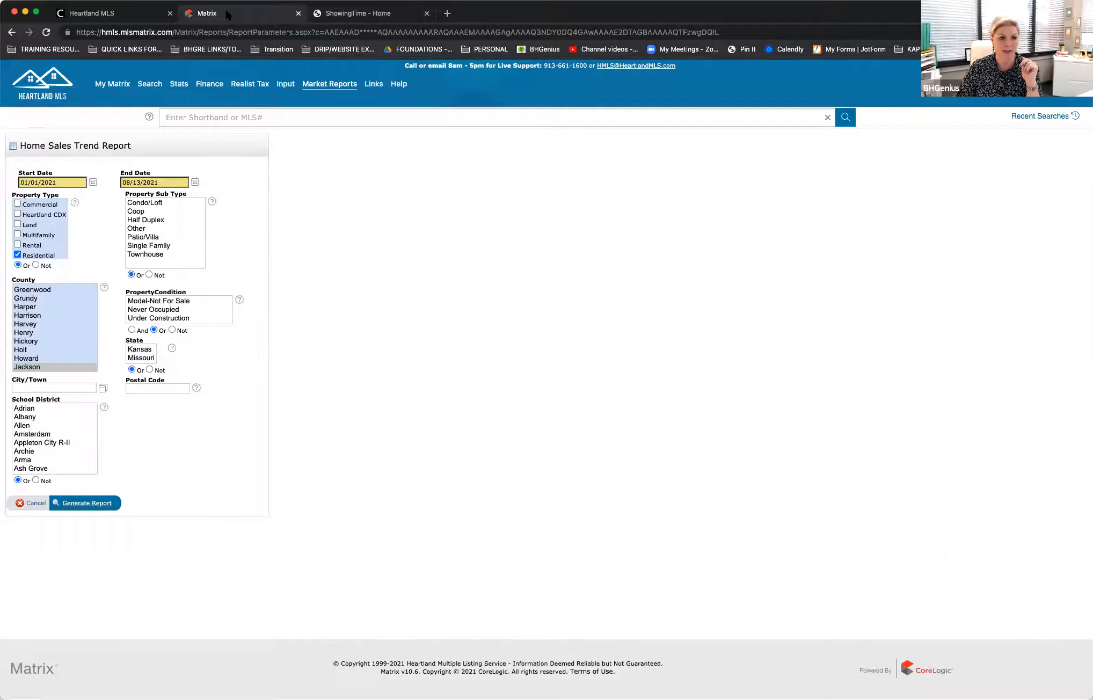
left_click(34, 505)
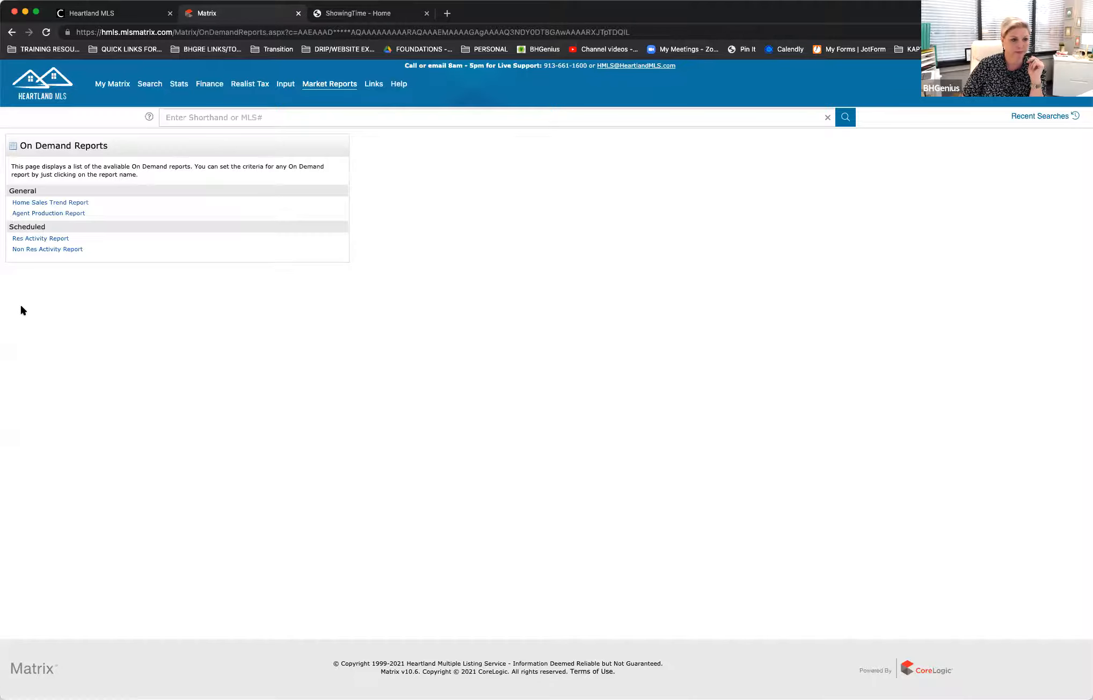
left_click(65, 214)
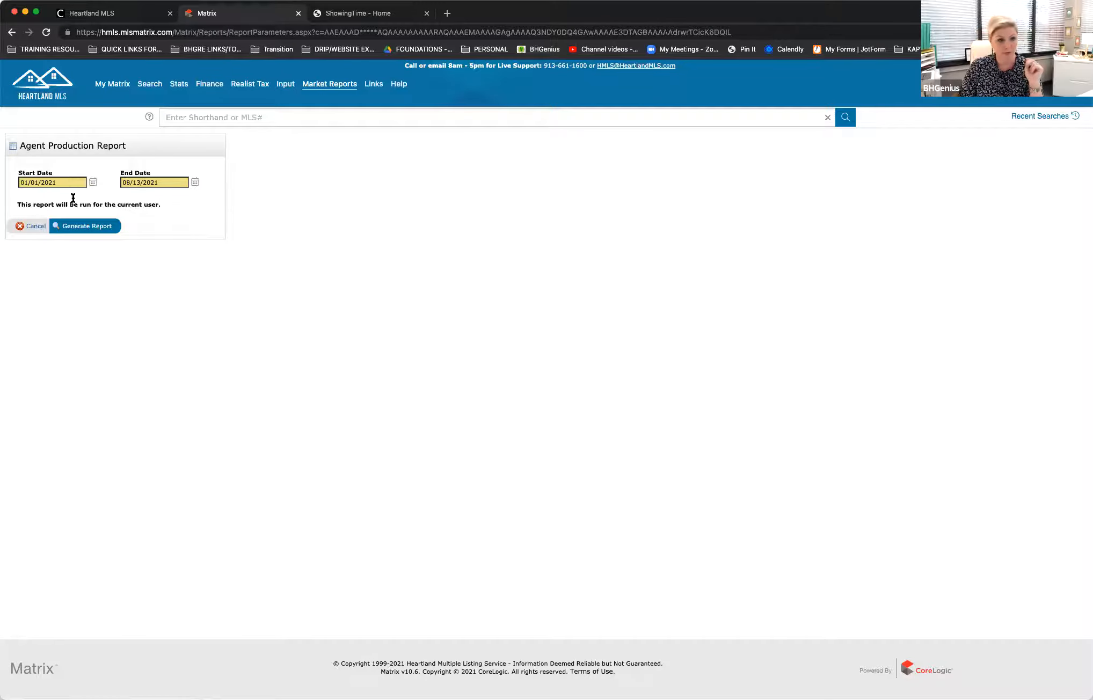
left_click(81, 226)
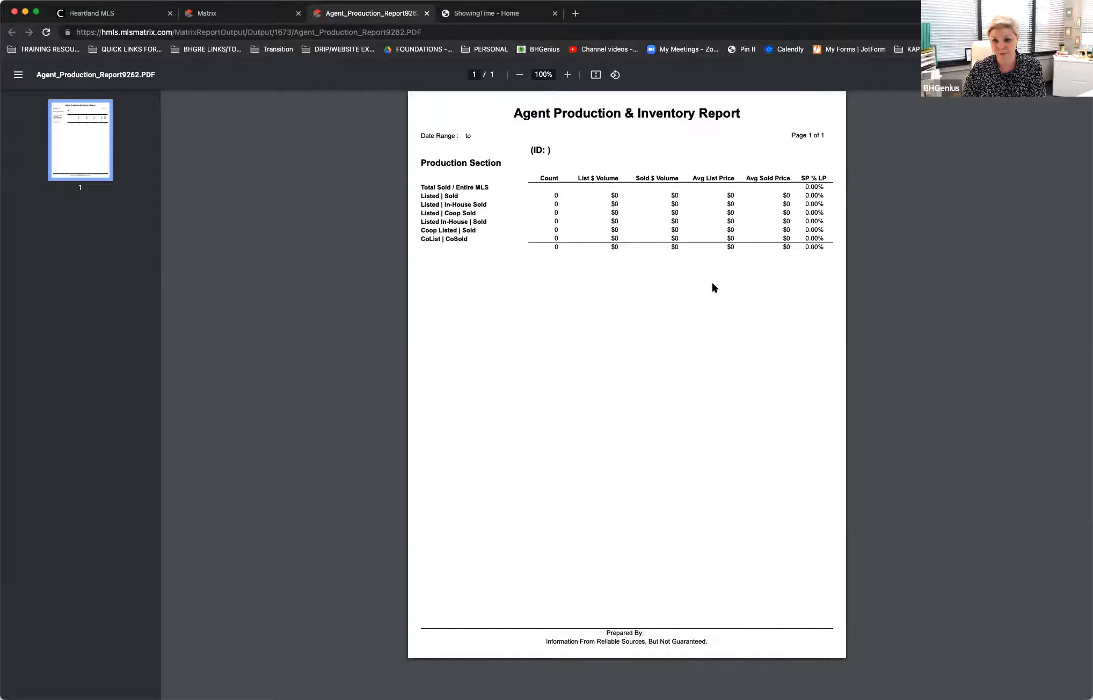
Step: Close the Agent Production Report and its criteria, and generate the Res Activity Report
left_click(426, 13)
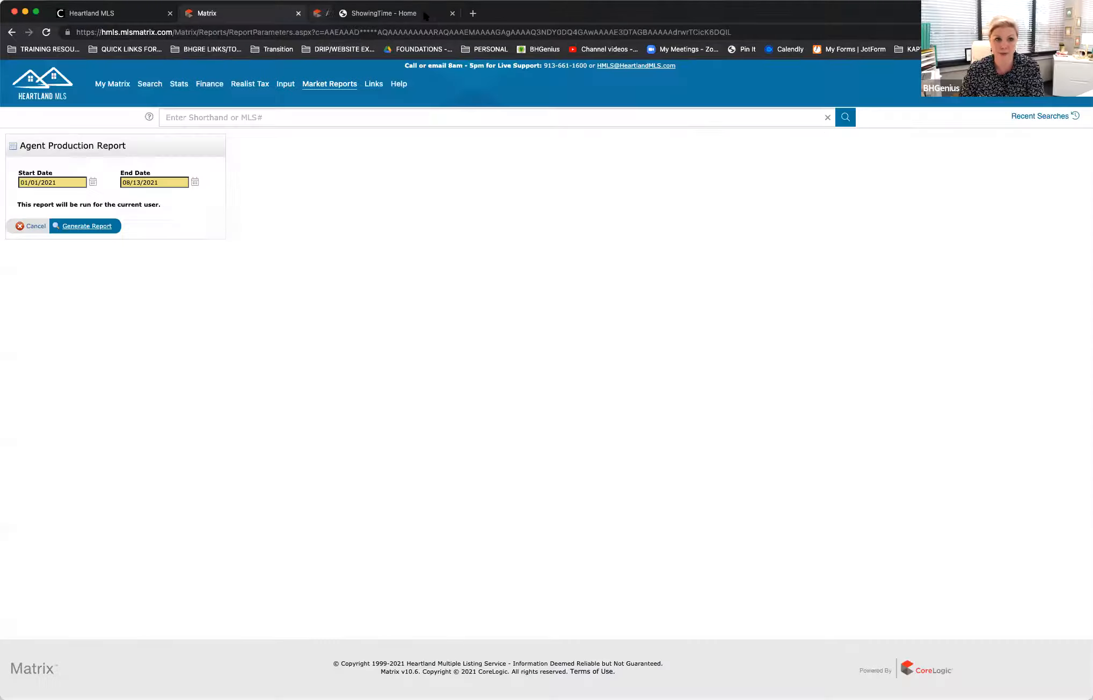
left_click(33, 226)
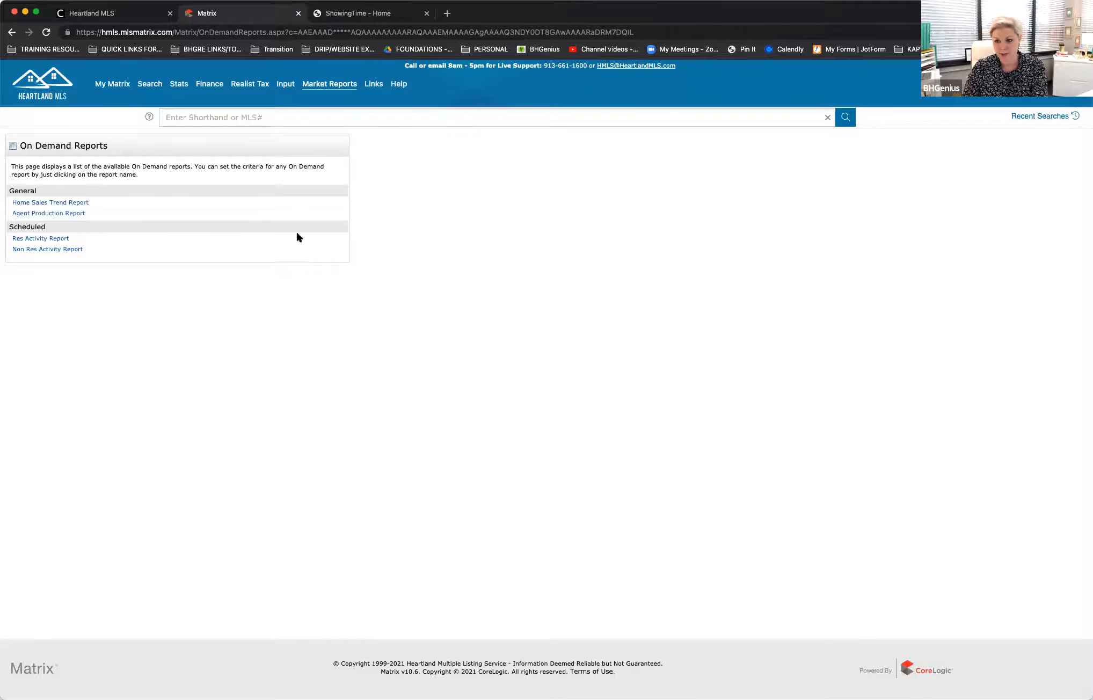
left_click(36, 239)
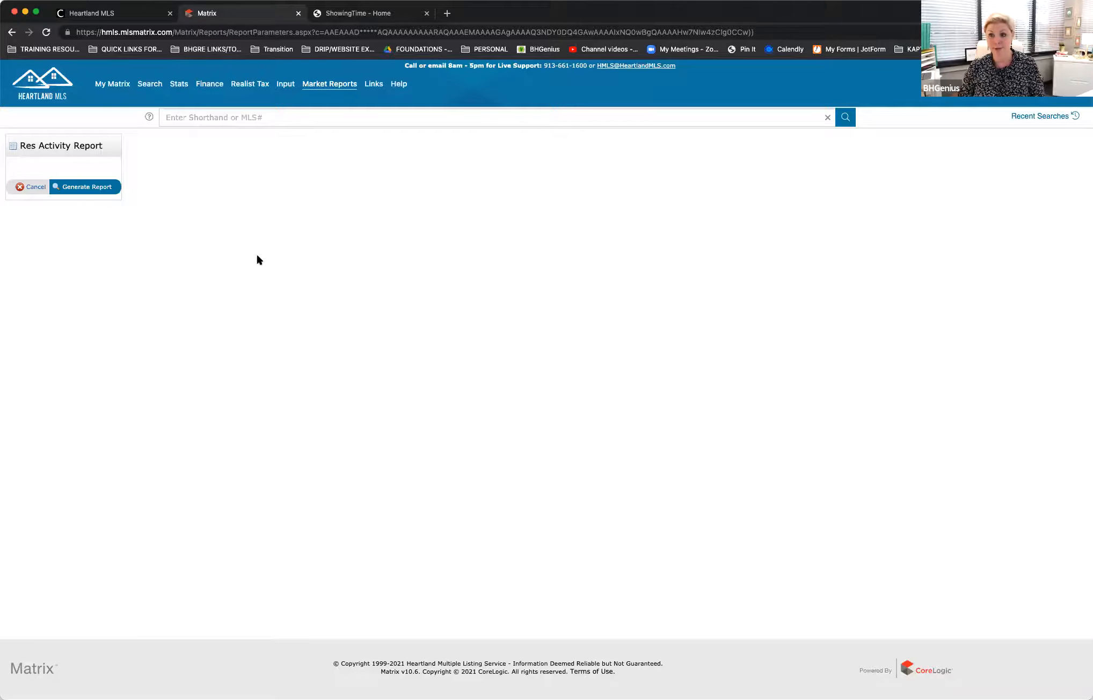
left_click(85, 187)
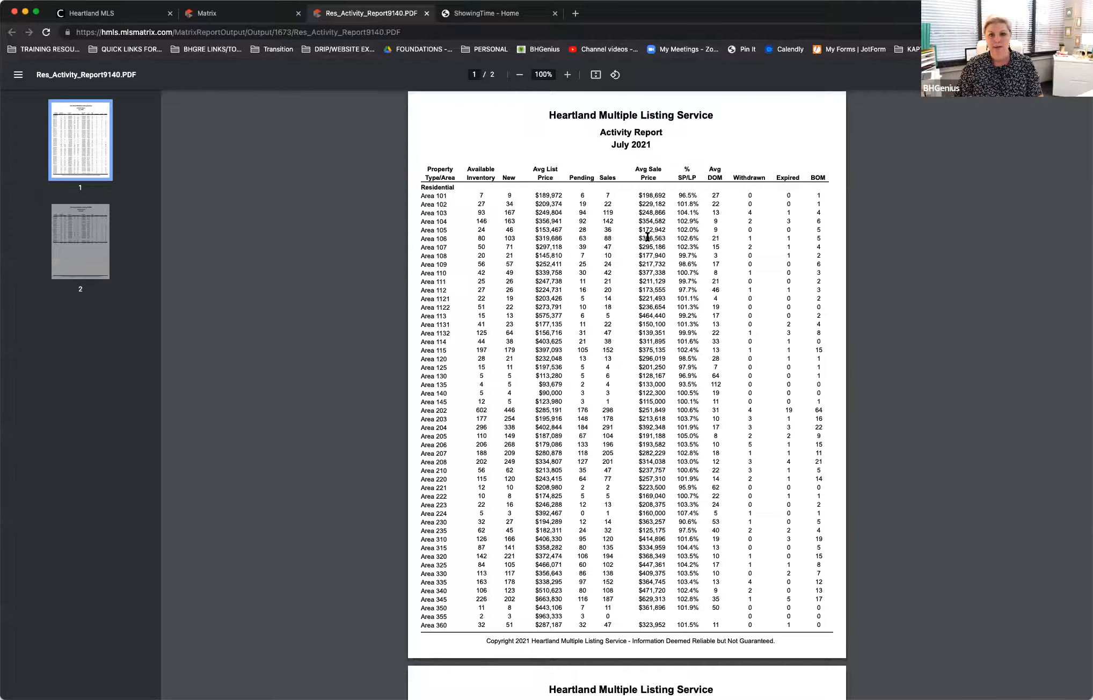
Step: Look over the July 2021 residential activity report and enlarge its pages to 200%
scroll(619, 311, "down", 10)
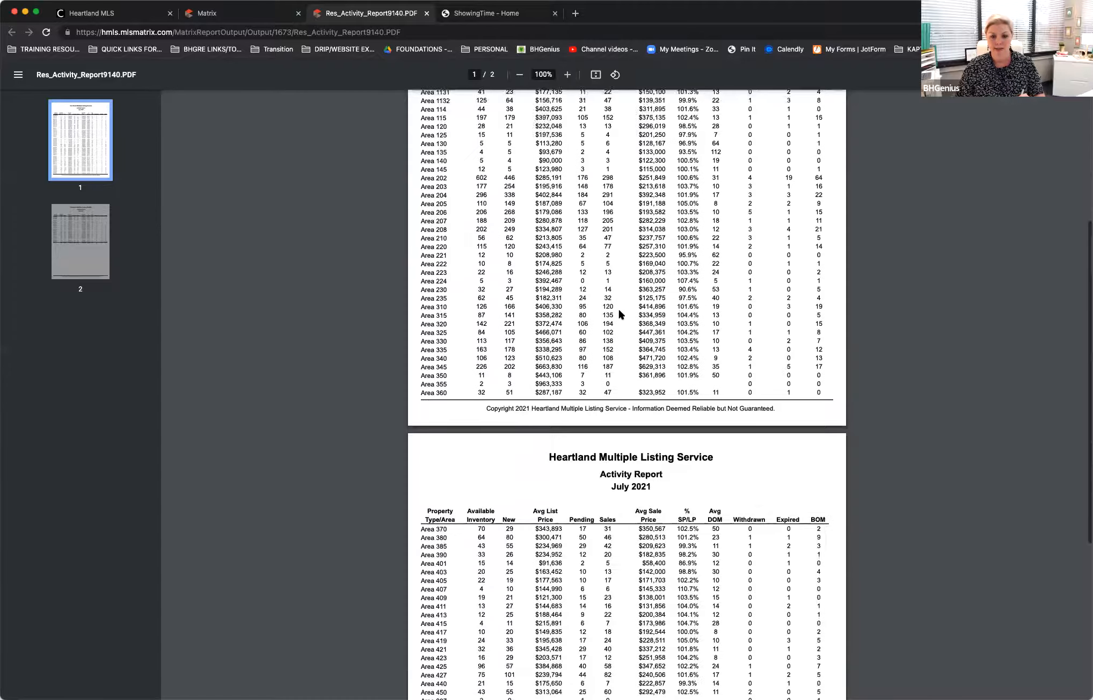
scroll(619, 311, "up", 10)
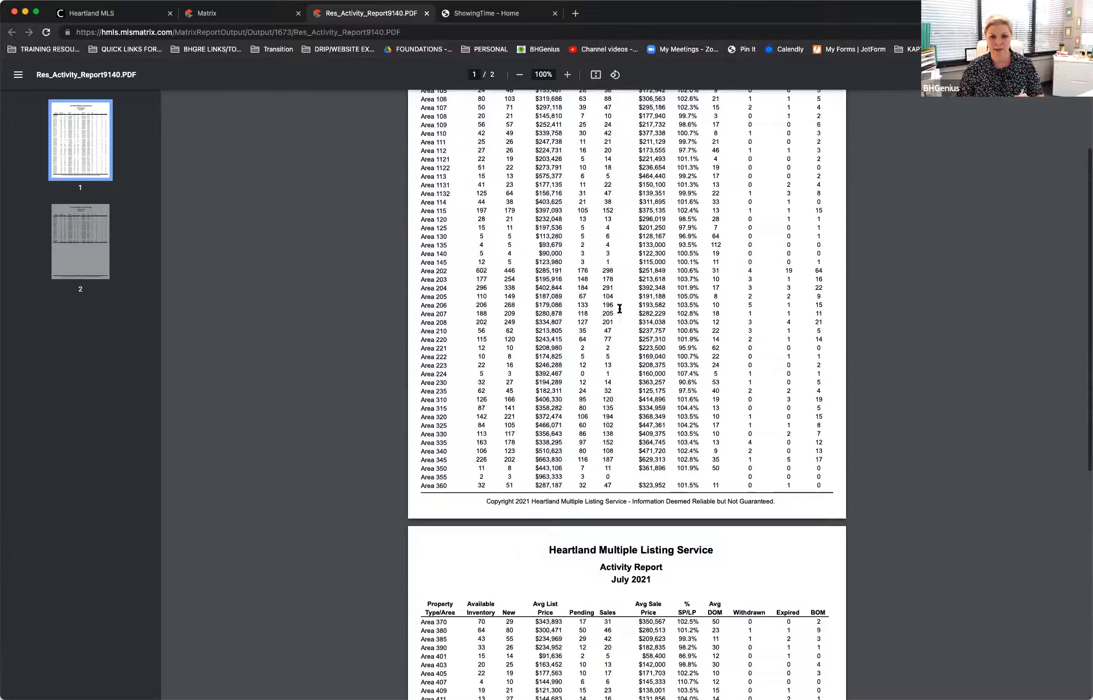
left_click(564, 76)
left_click(564, 76)
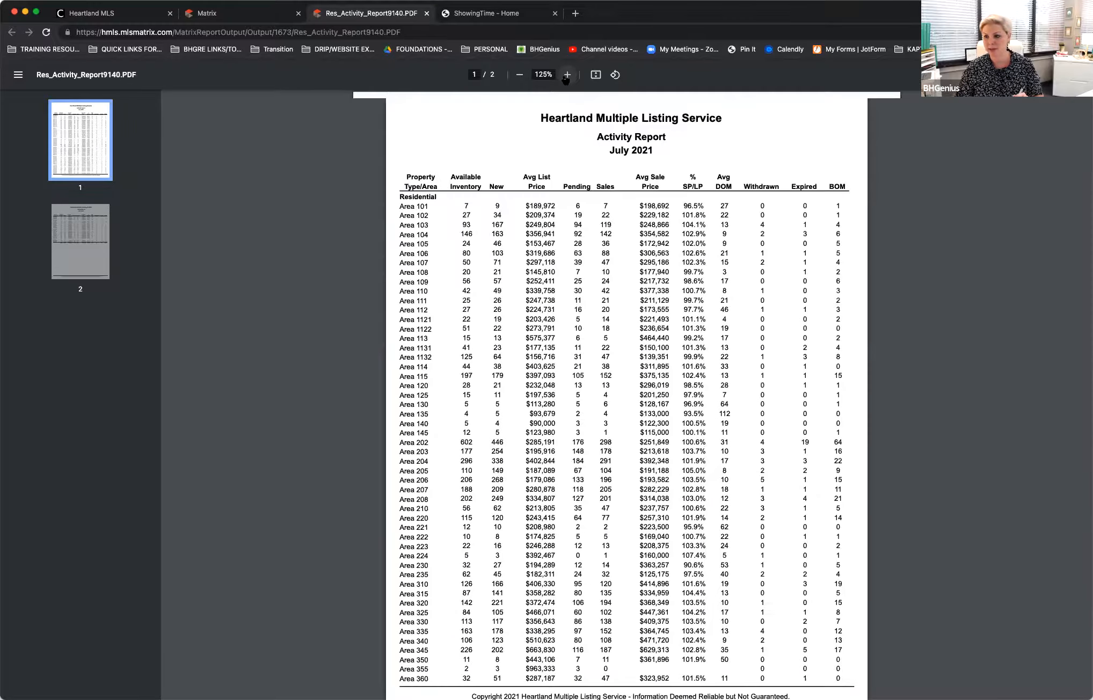
left_click(564, 76)
left_click(566, 76)
left_click(566, 76)
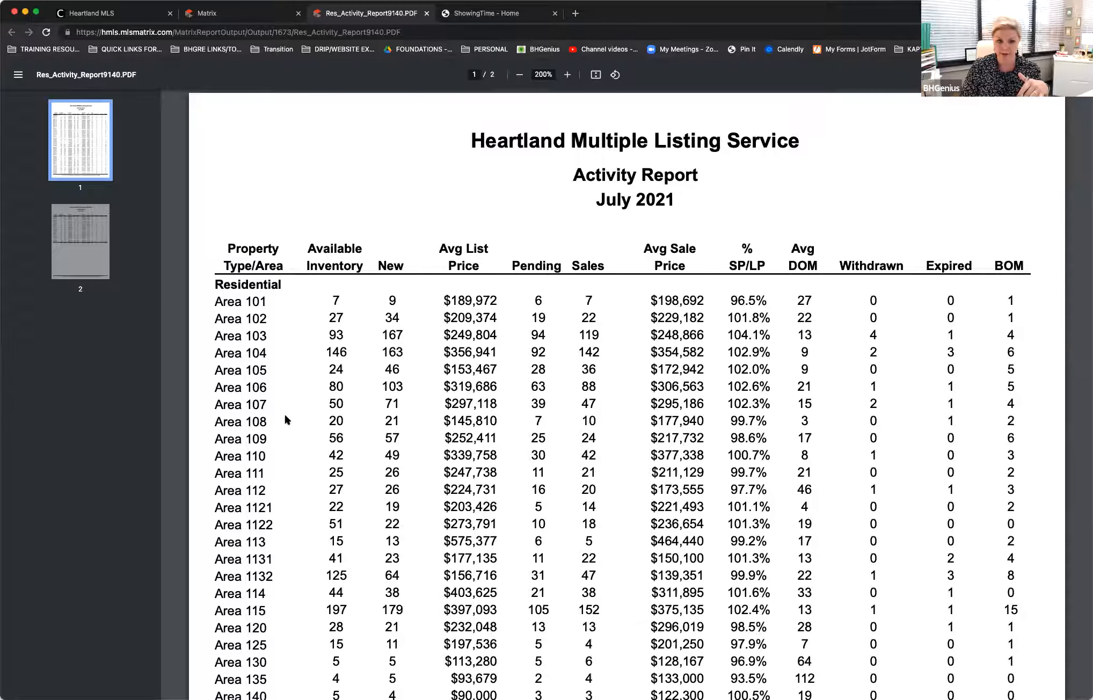
Step: Find Area 202 in the residential activity report and highlight its entire row
scroll(285, 417, "down", 3)
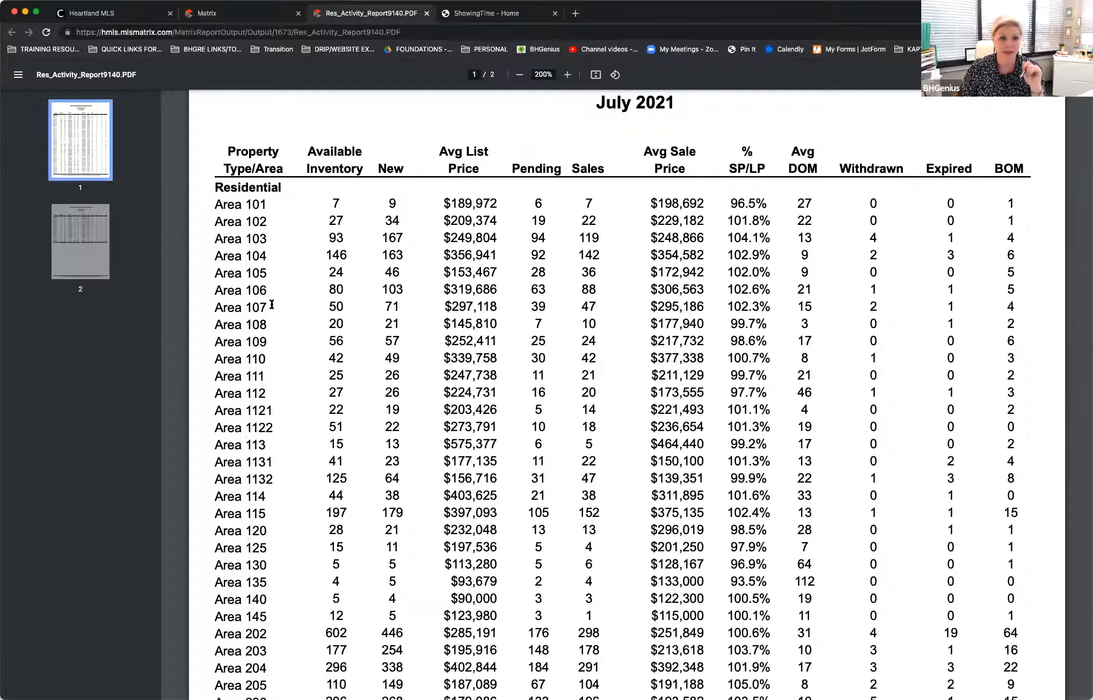
scroll(280, 411, "down", 5)
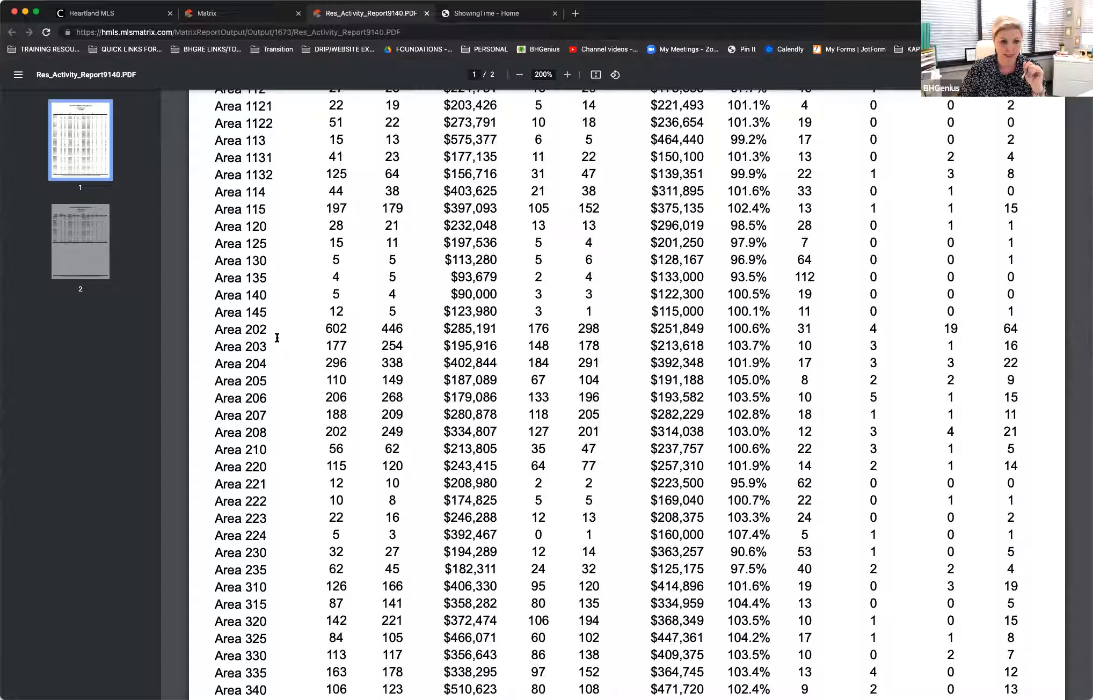
left_click_drag(214, 330, 1024, 326)
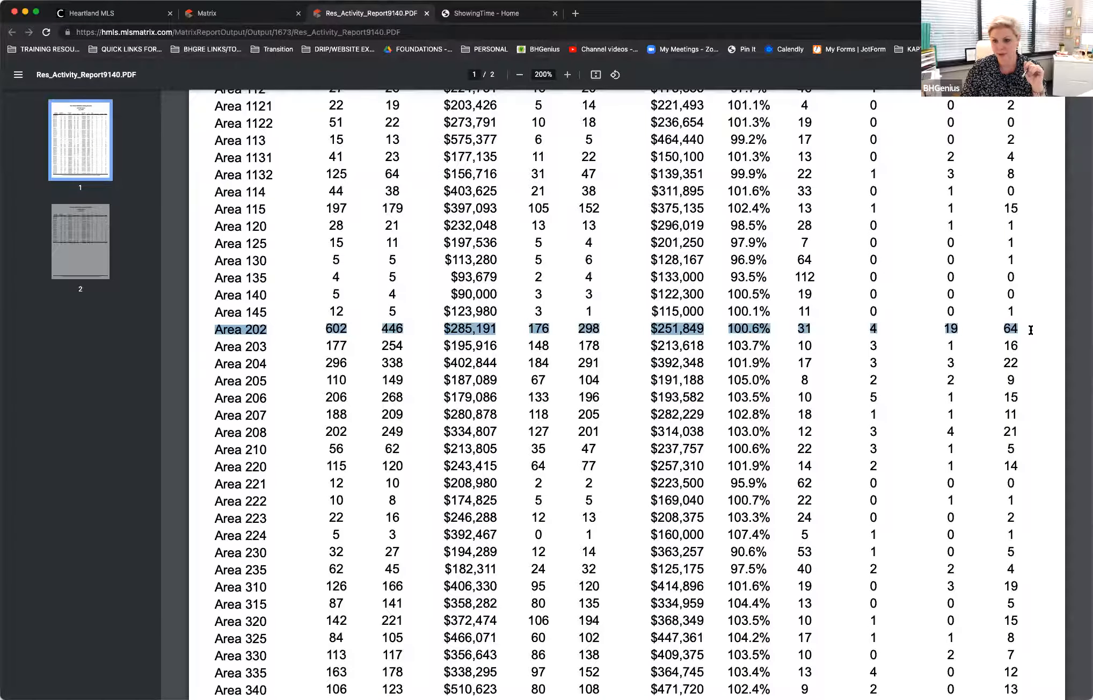
Step: Clear the Area 202 highlight and examine the column headings and area rows on the activity report's first page
left_click(1029, 330)
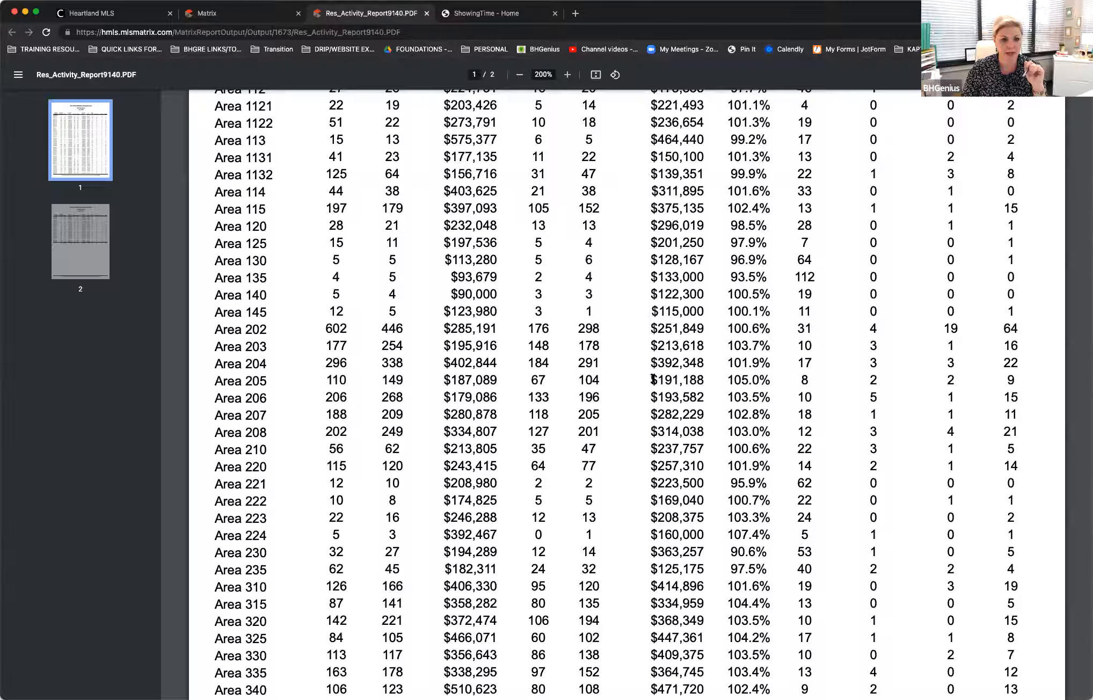
scroll(595, 381, "up", 10)
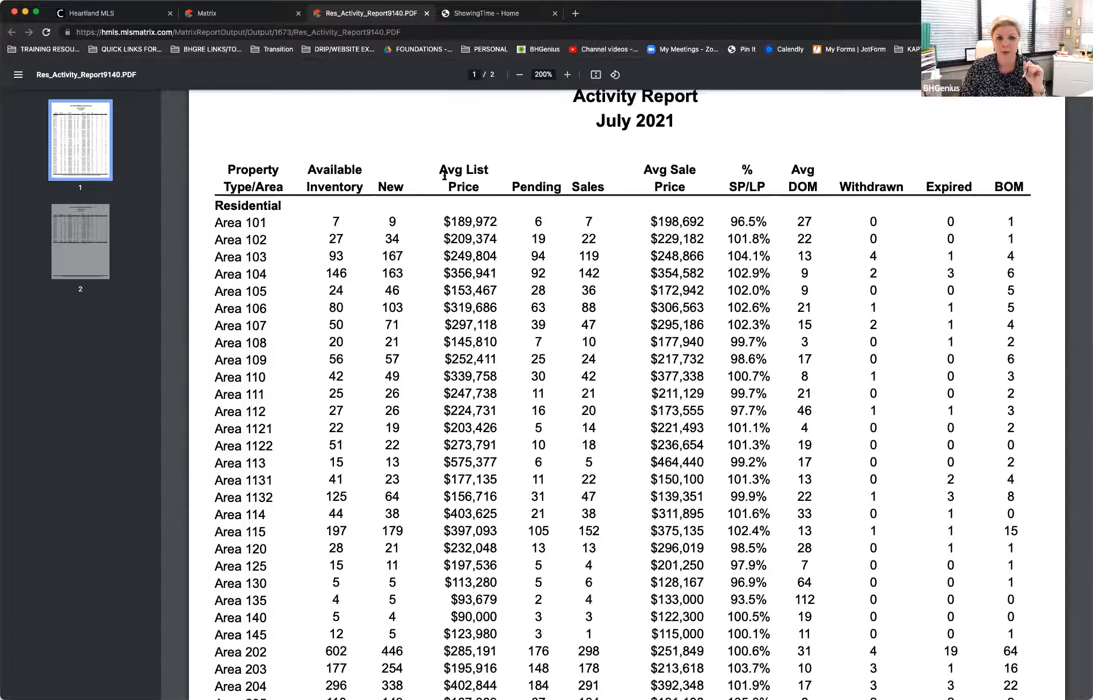
scroll(580, 164, "up", 2)
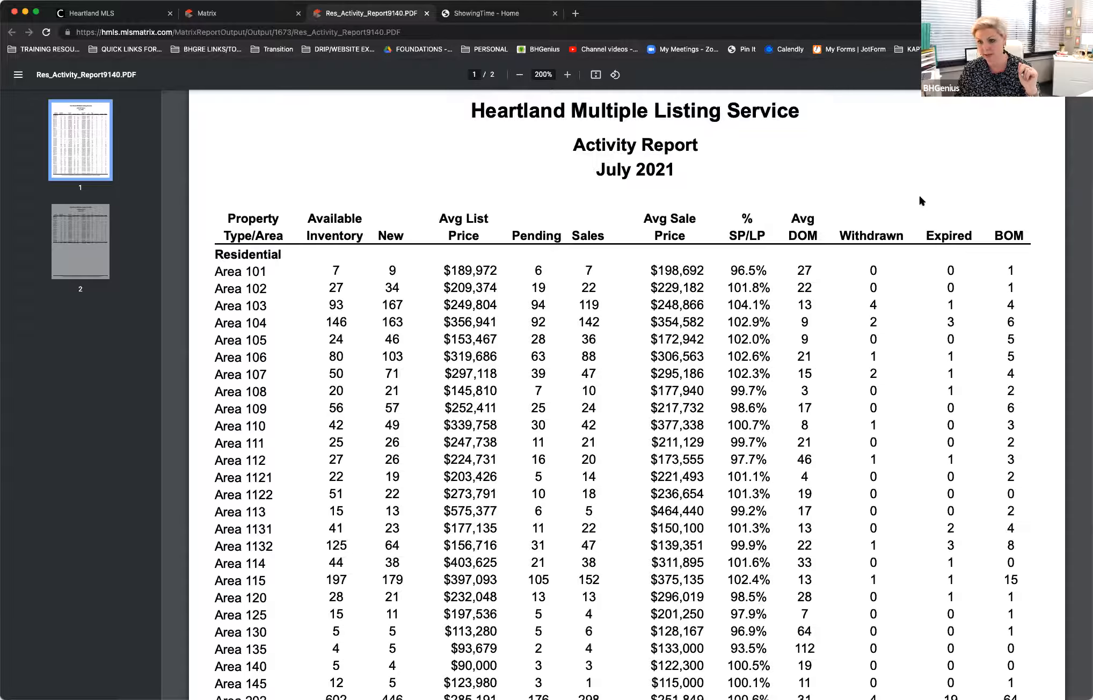
scroll(919, 196, "down", 6)
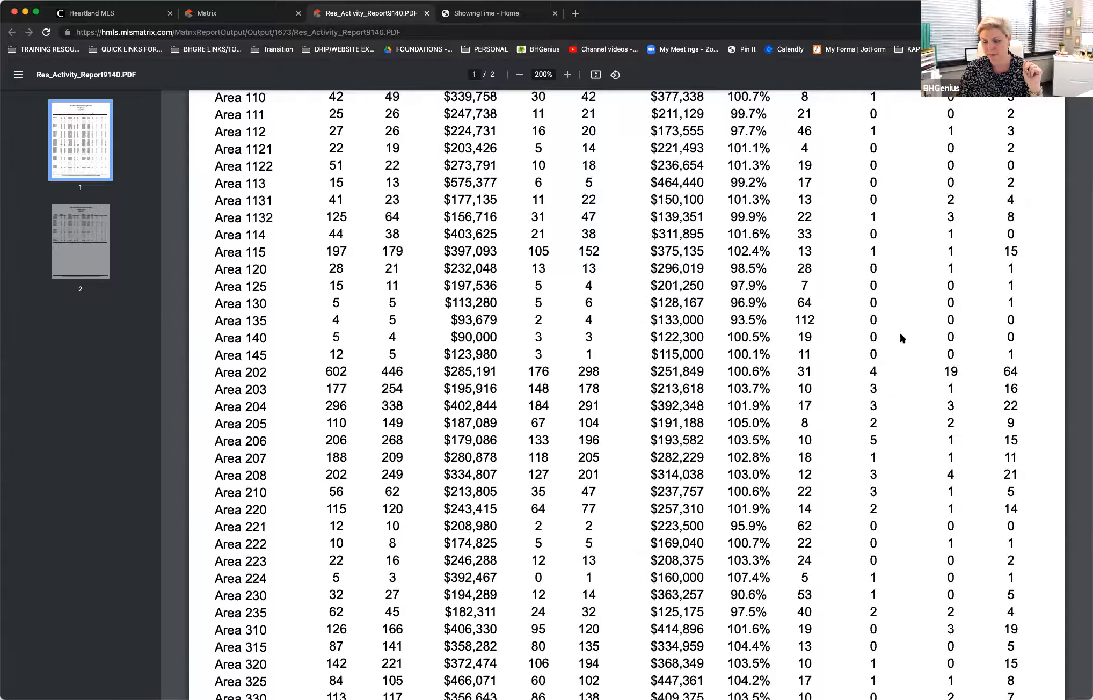
scroll(900, 335, "up", 6)
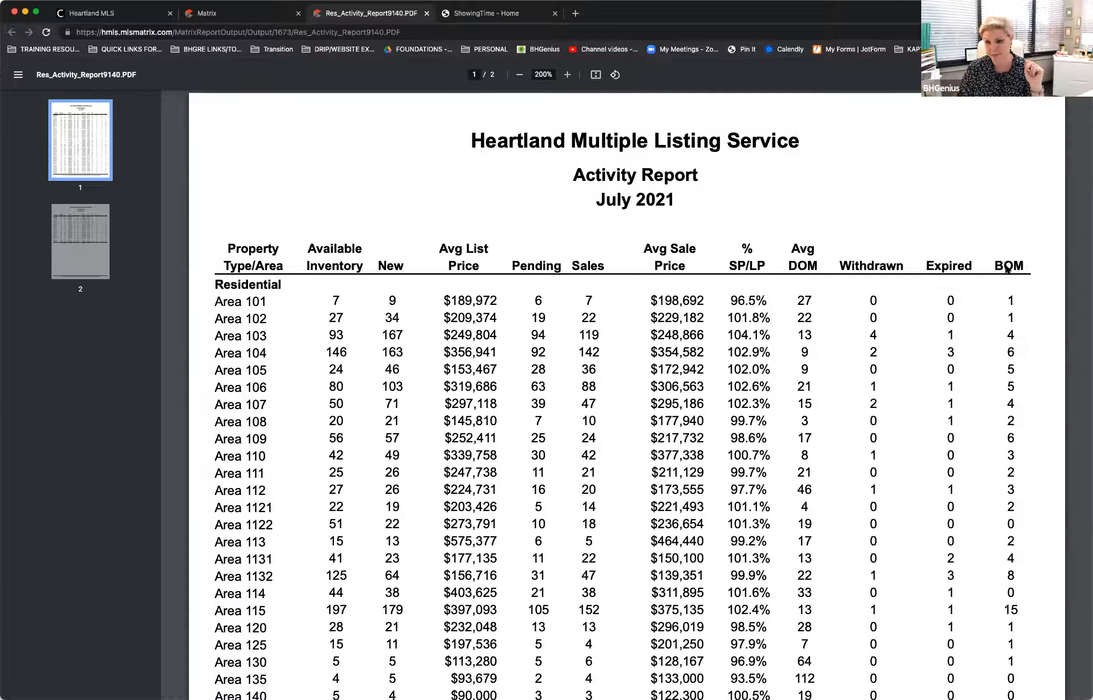
scroll(967, 364, "down", 12)
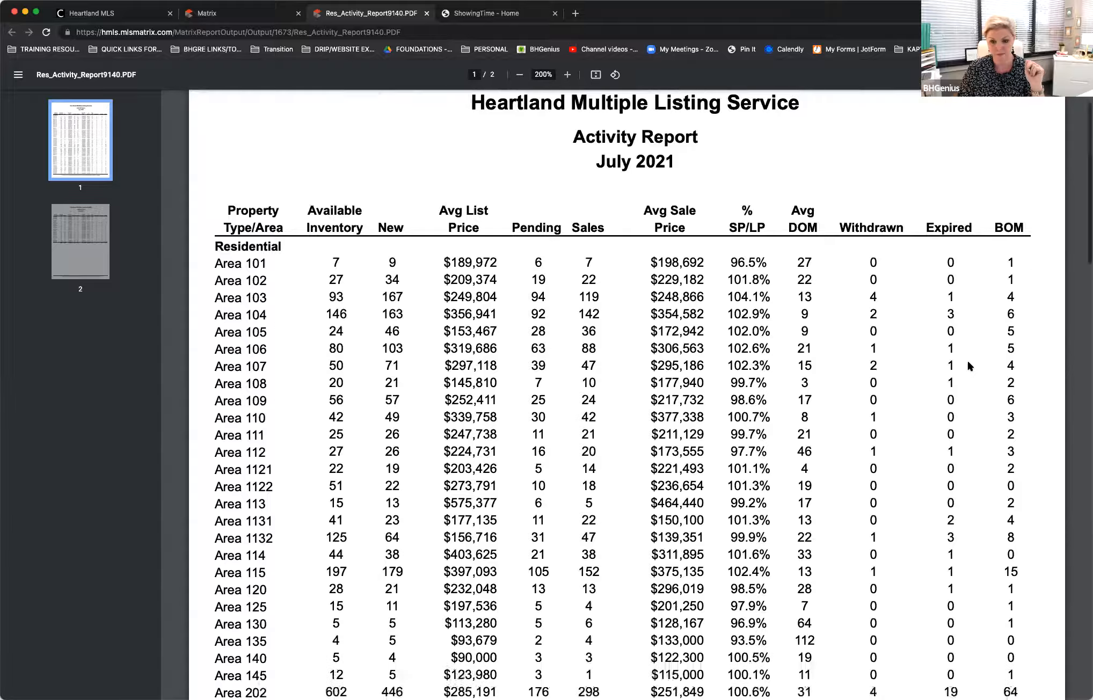
Step: Examine the second page of the activity report down to its totals row, and return to the beginning of the report
scroll(968, 362, "down", 15)
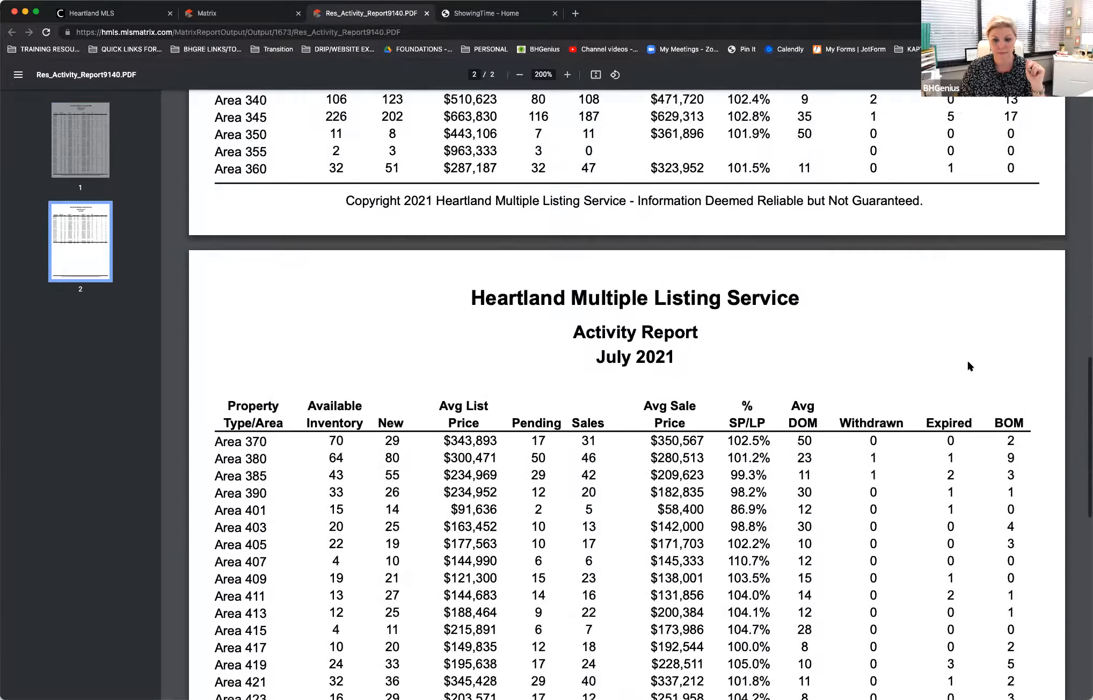
scroll(963, 366, "up", 3)
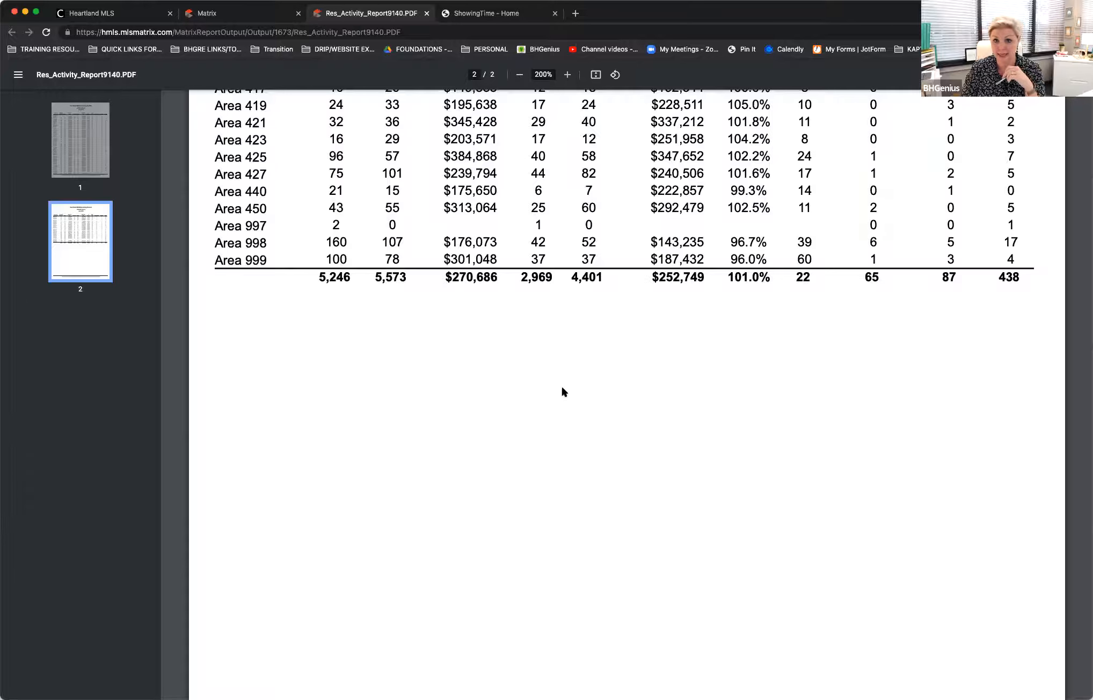
scroll(560, 389, "up", 1)
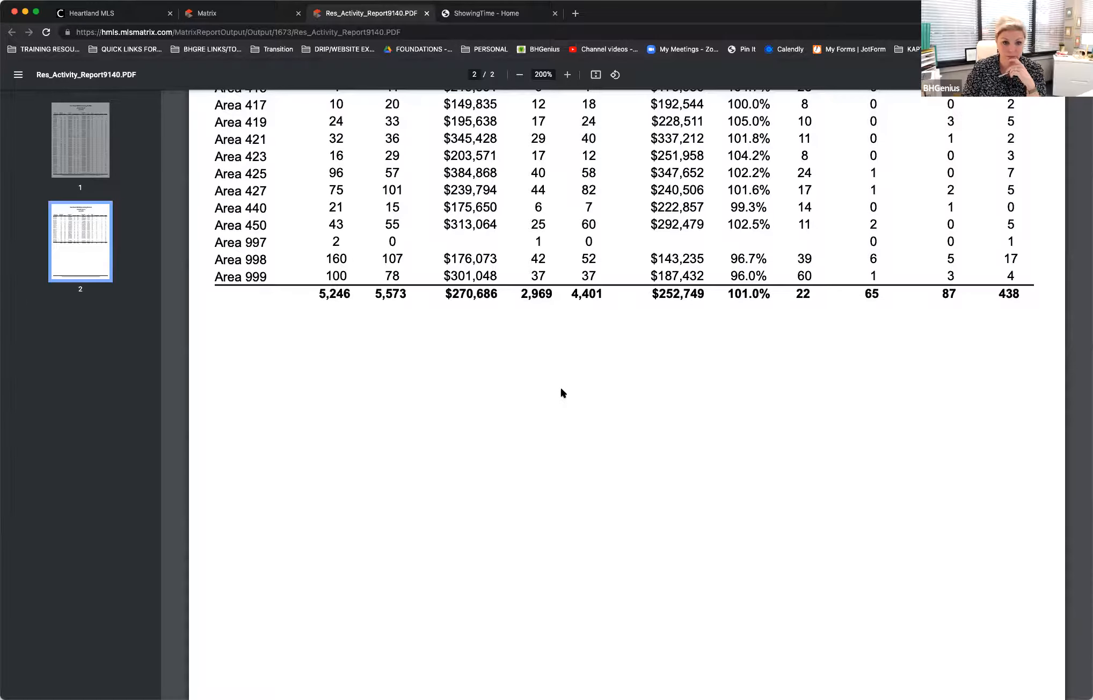
scroll(571, 392, "down", 3)
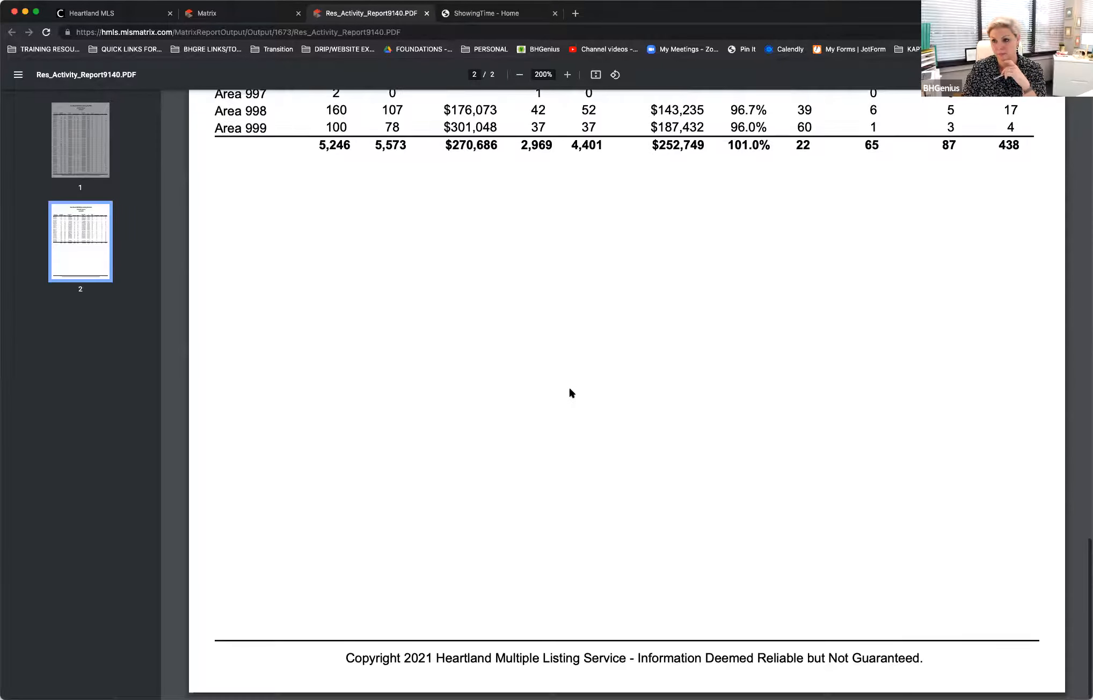
scroll(570, 392, "up", 5)
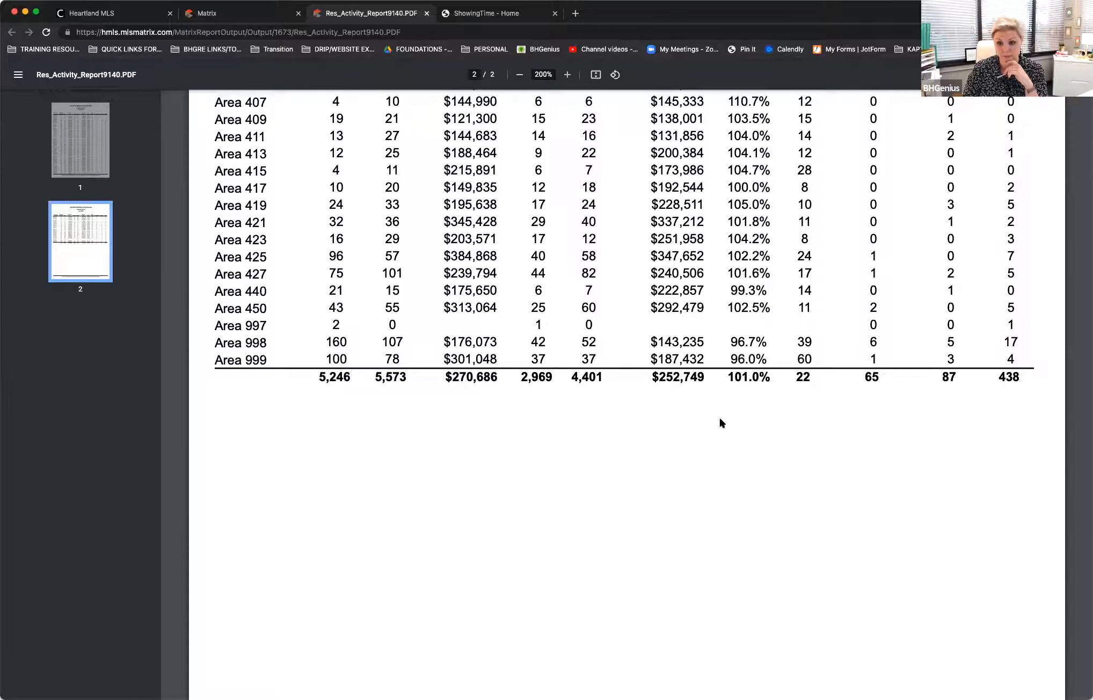
scroll(720, 419, "down", 5)
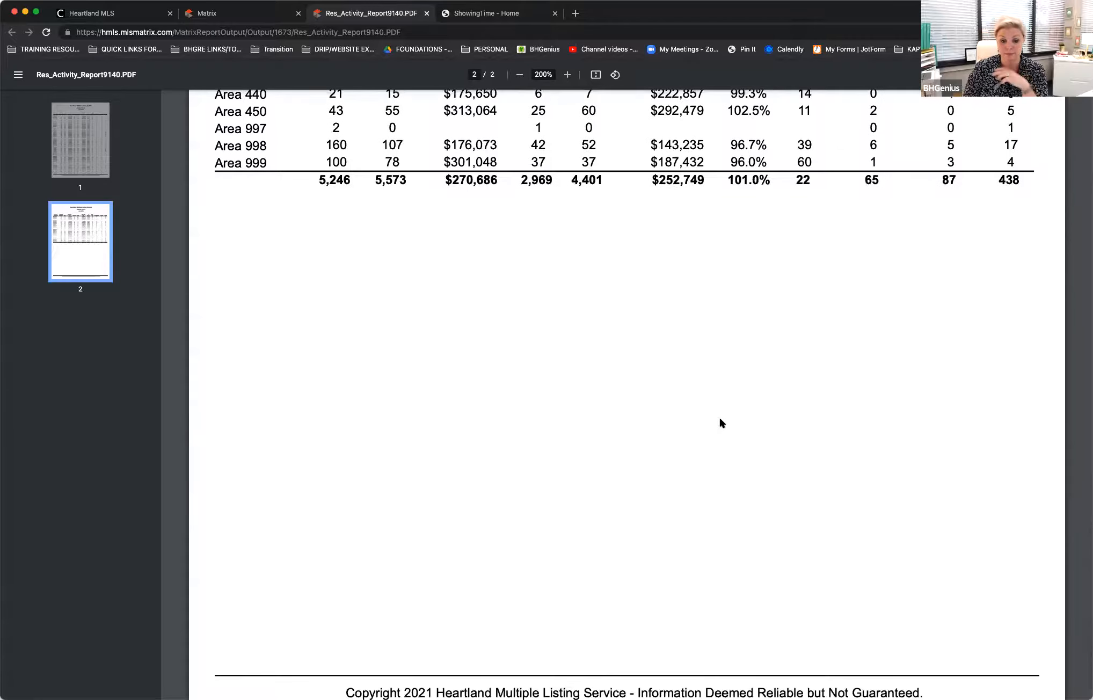
scroll(711, 423, "up", 6)
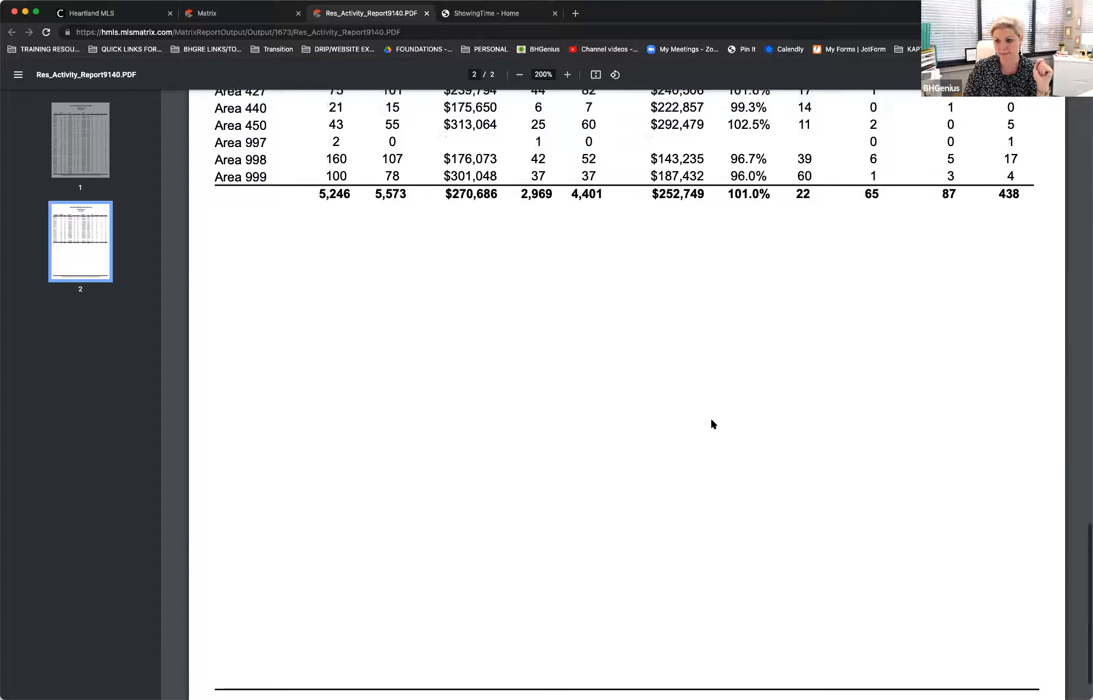
scroll(711, 423, "up", 20)
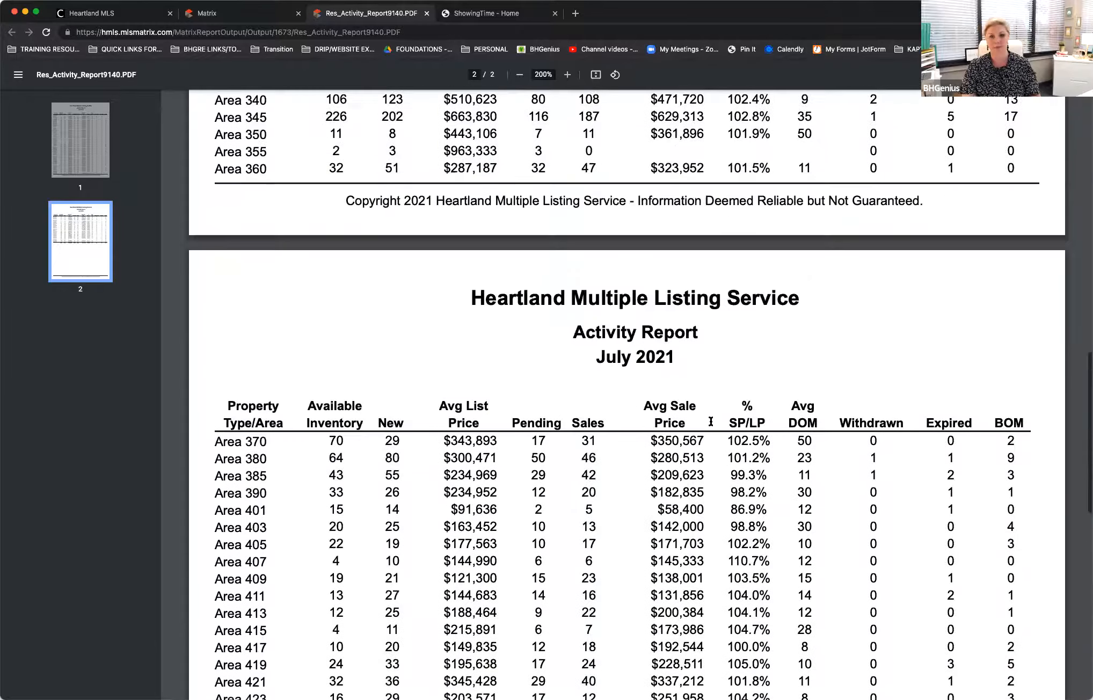
scroll(711, 422, "up", 8)
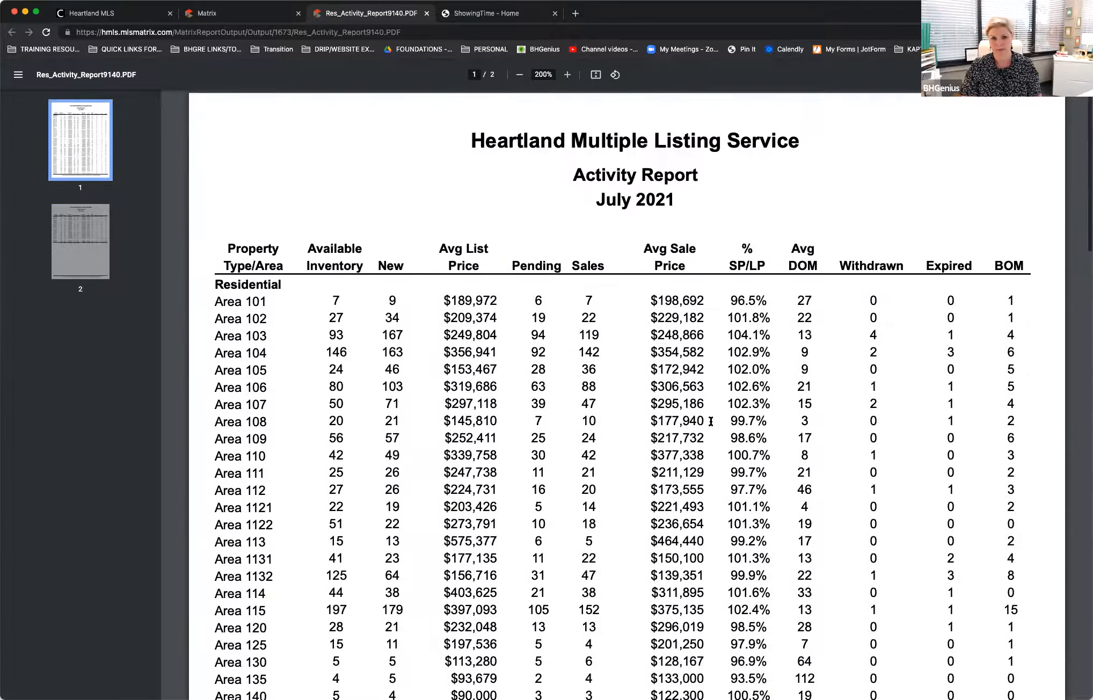
Step: Return to Matrix and cancel the Res Activity Report criteria to get back to the on-demand report list
left_click(255, 16)
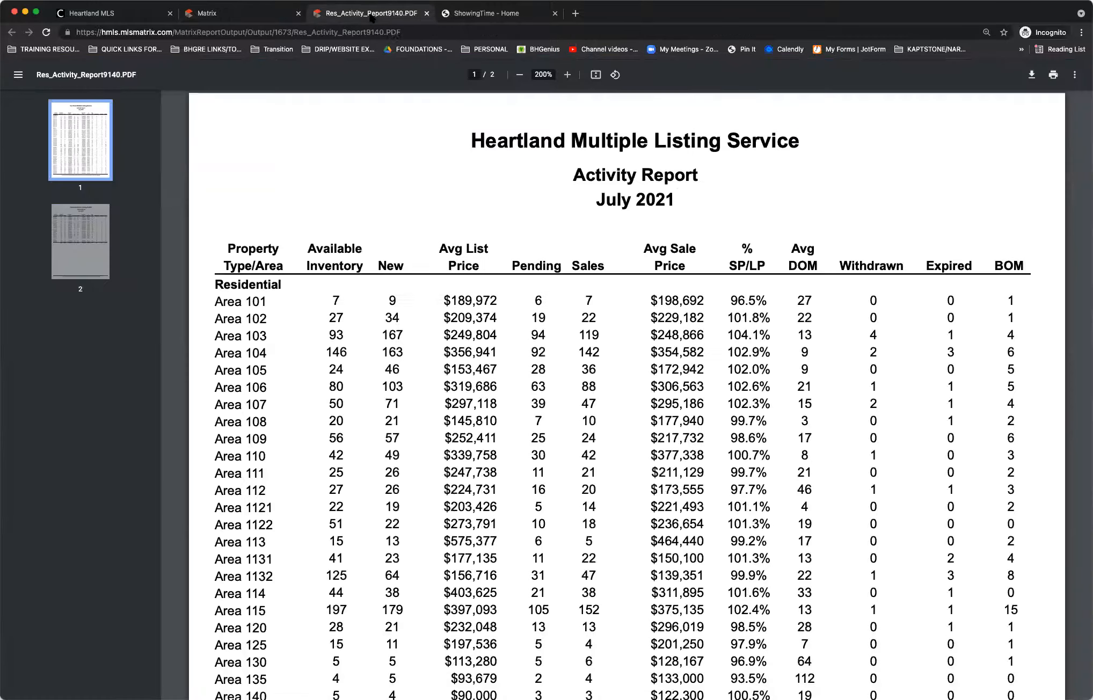
left_click(372, 16)
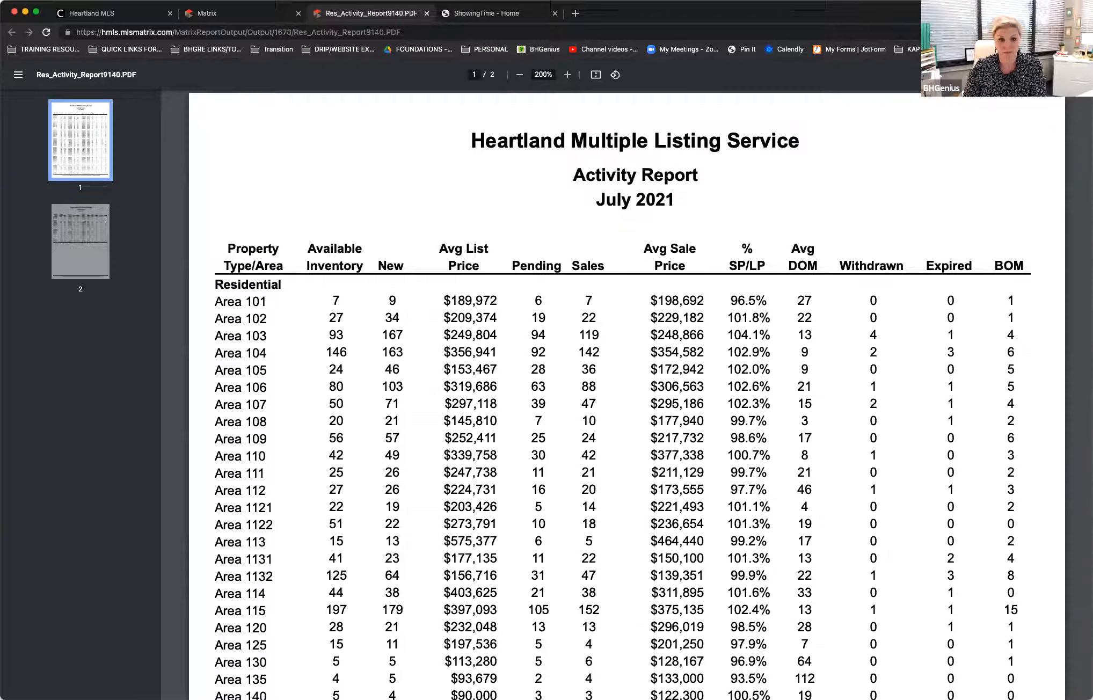
left_click(211, 15)
left_click(38, 187)
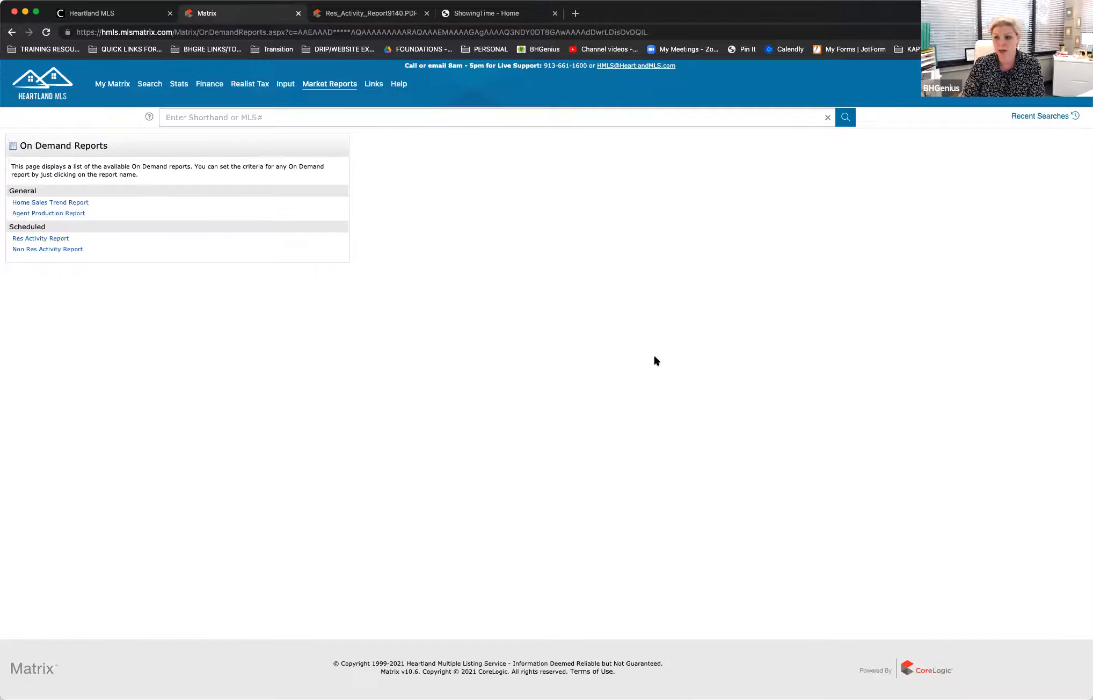
Step: Try to dismiss the login prompt of the expired ShowingTime session, and log out of the Heartland MLS dashboard
left_click(522, 12)
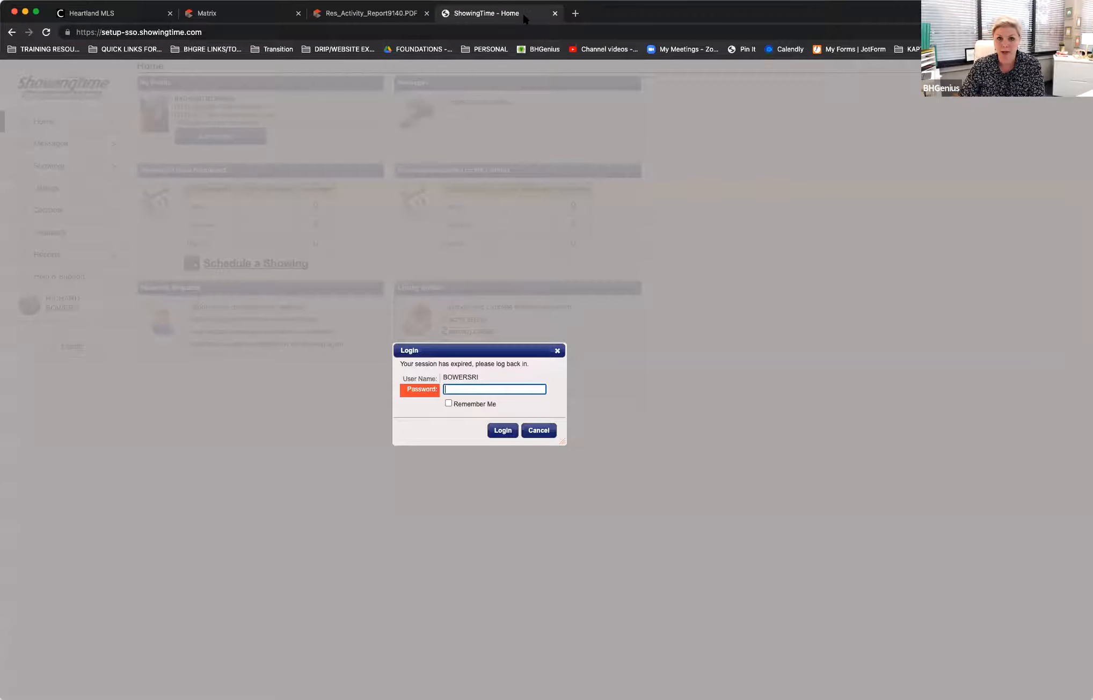
left_click(551, 351)
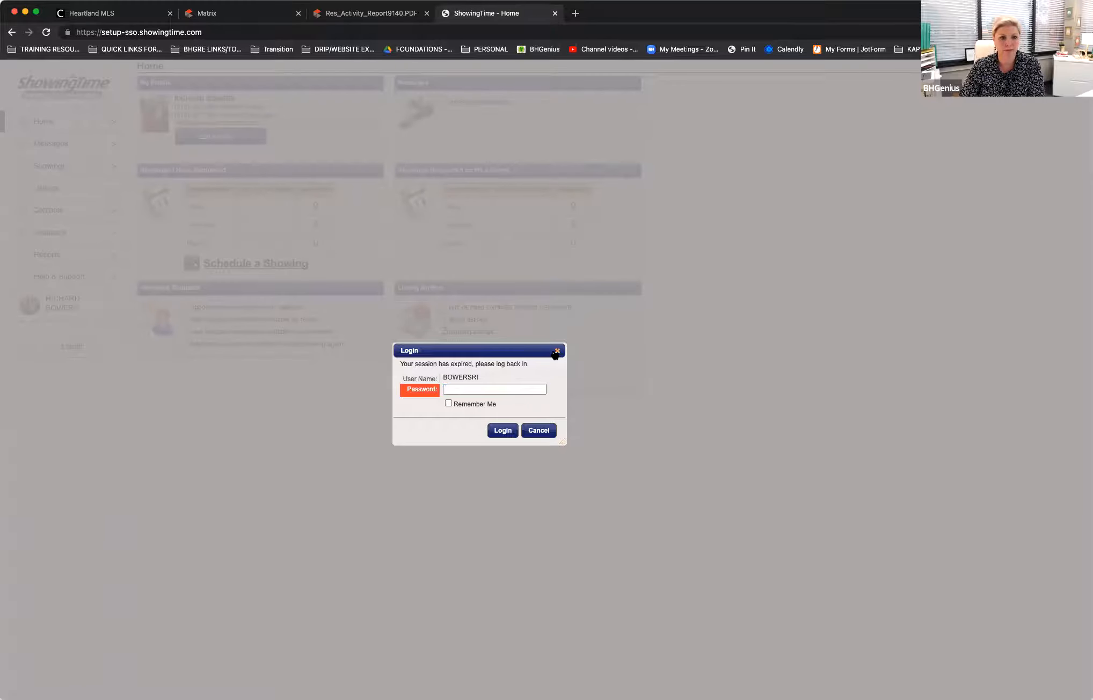
left_click(107, 13)
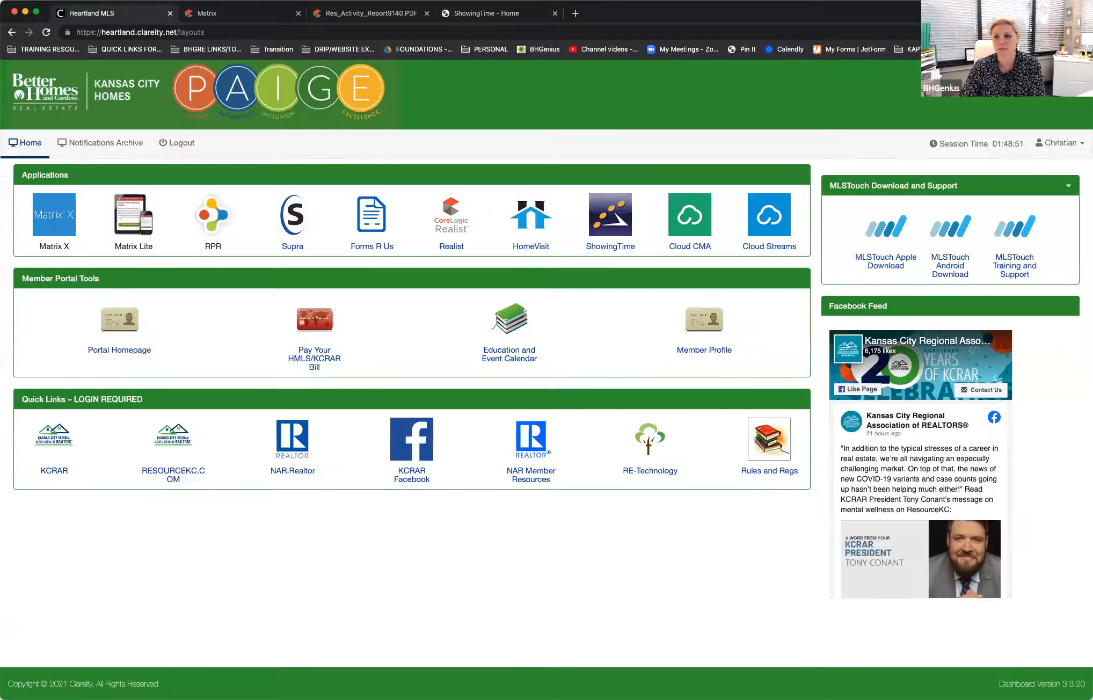
left_click(1061, 142)
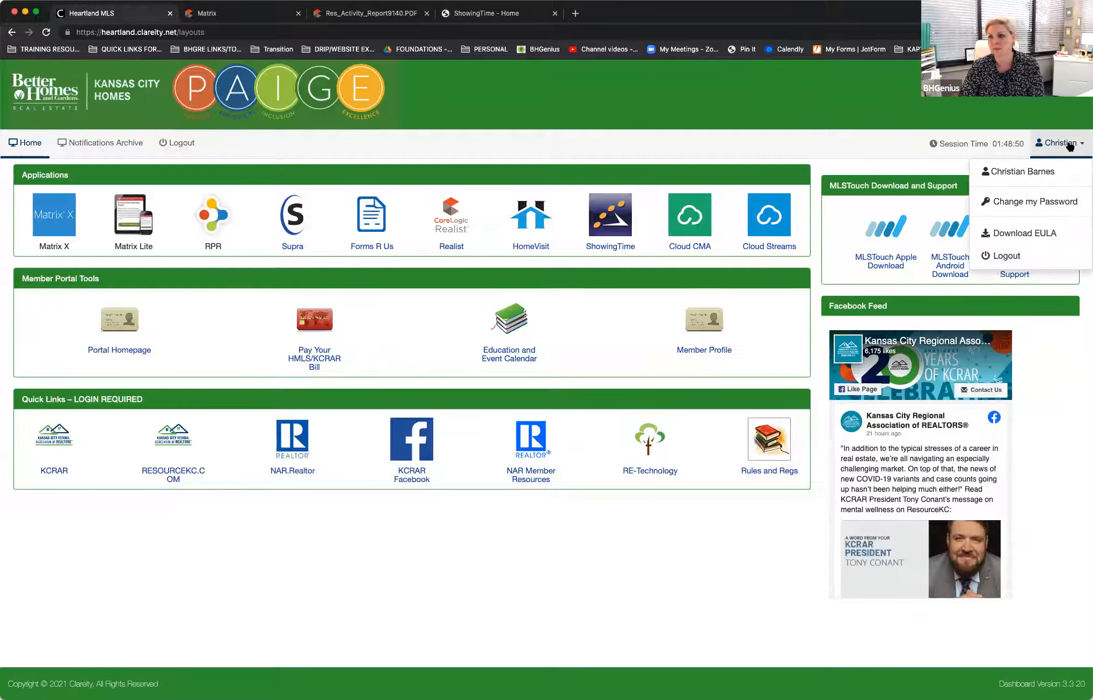
left_click(1036, 255)
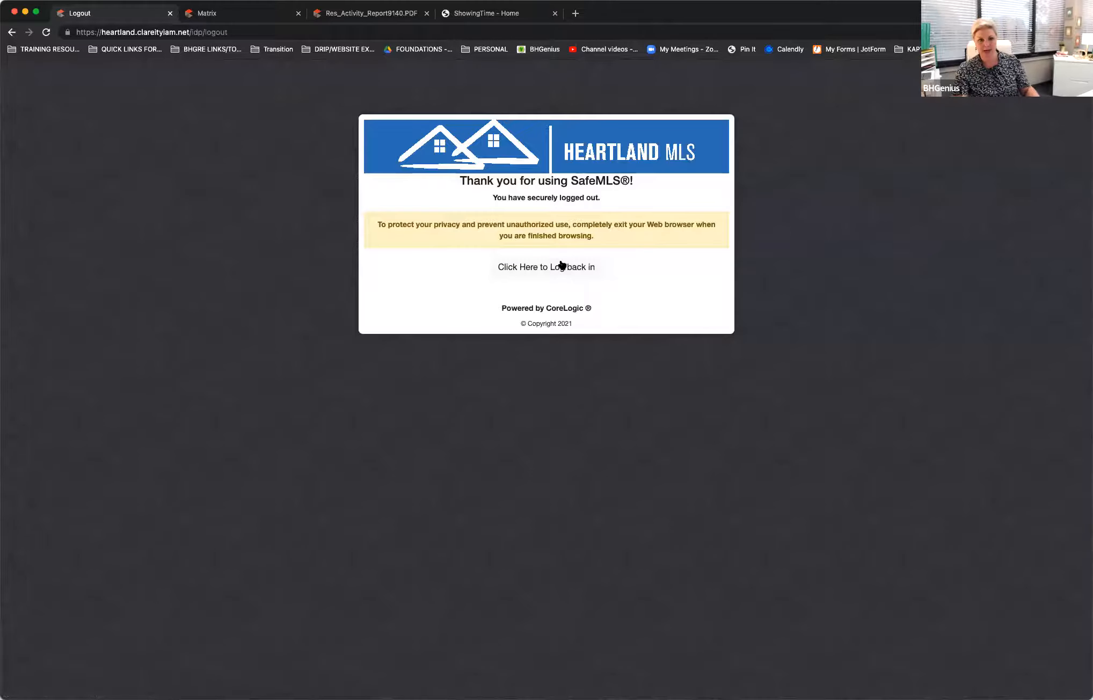
Step: Go back to the Heartland MLS login page and enter the account's user ID
left_click(560, 266)
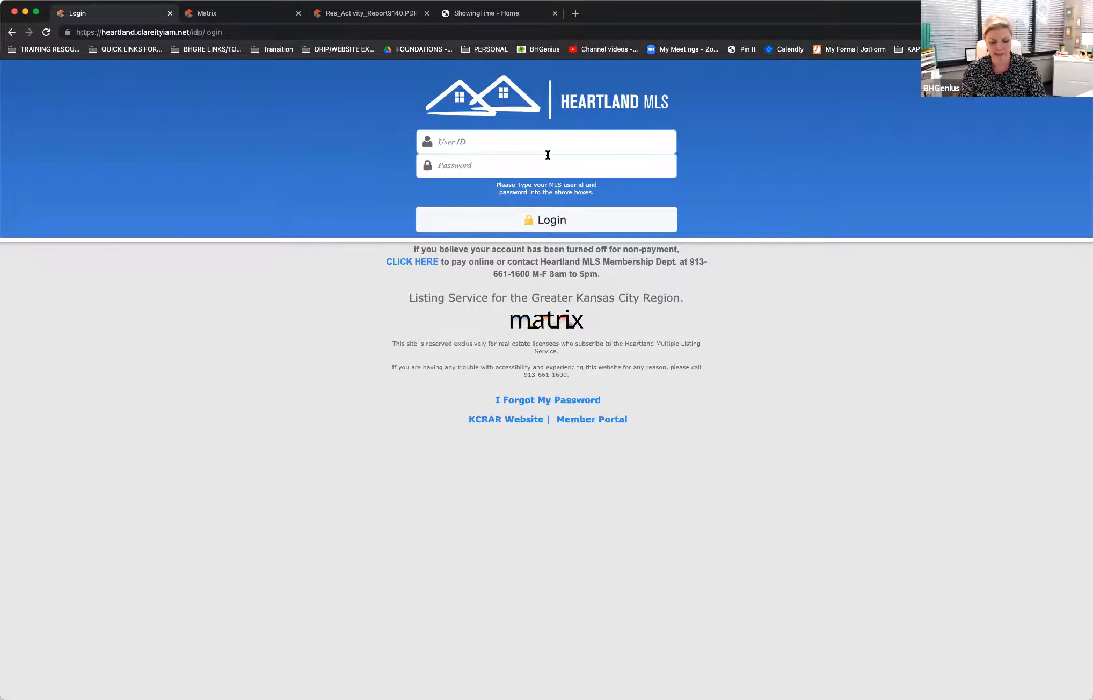
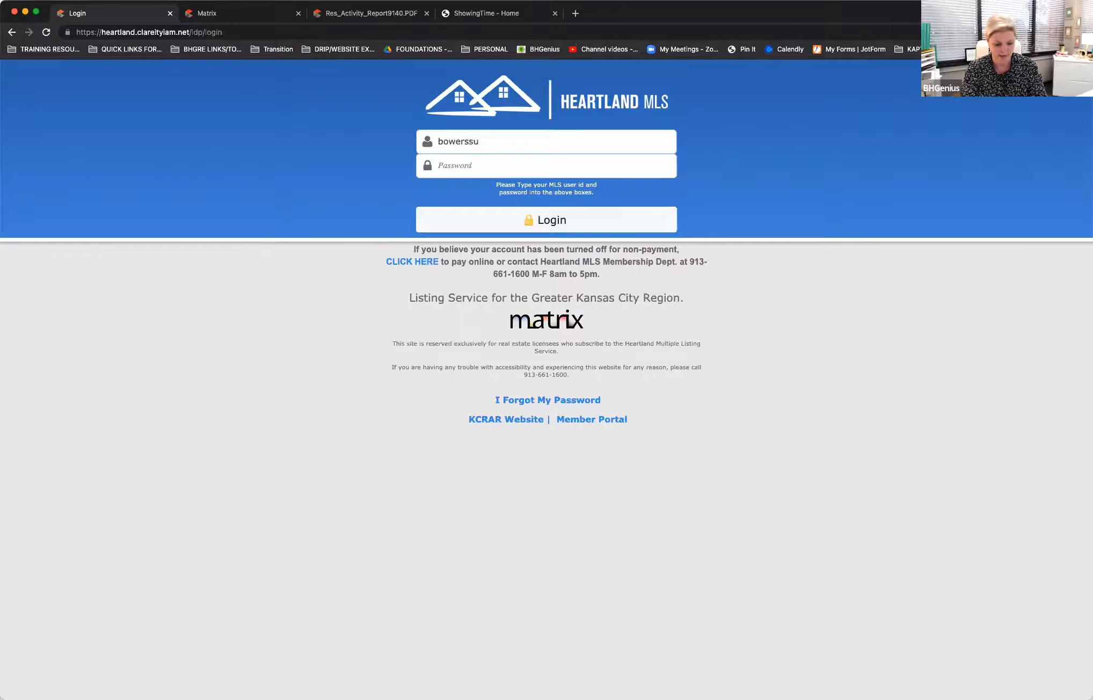
Step: Enter the account password and log in to the Heartland MLS dashboard
key("Tab")
type("•••")
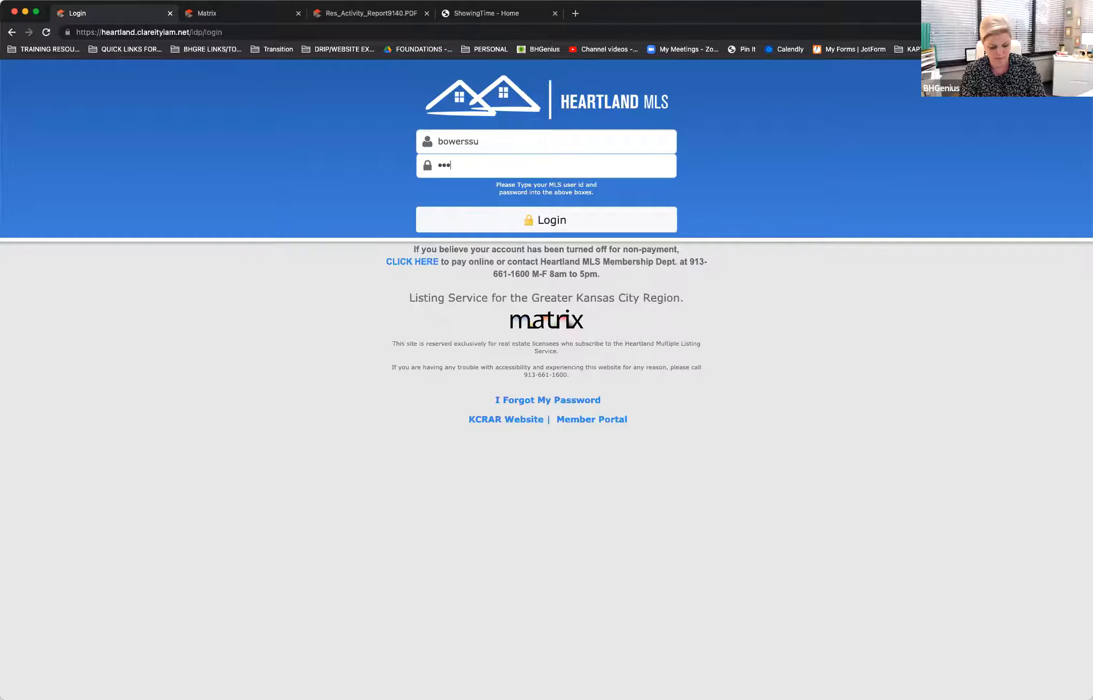
key("BackSpace")
key("BackSpace")
key("BackSpace")
type("••••")
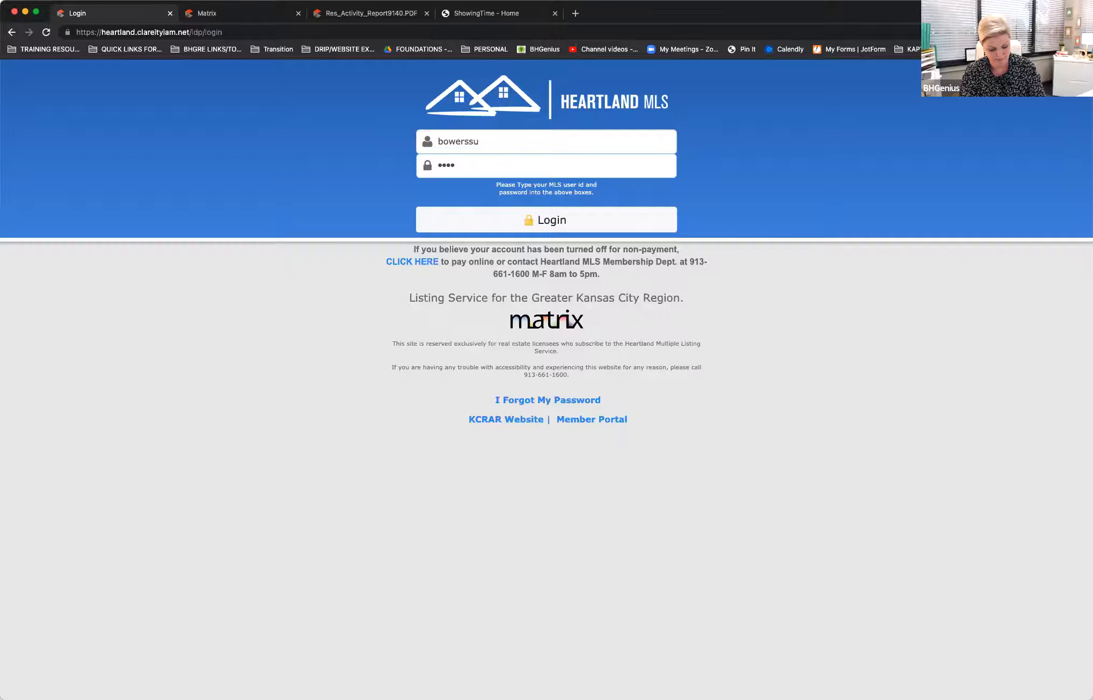
type("••")
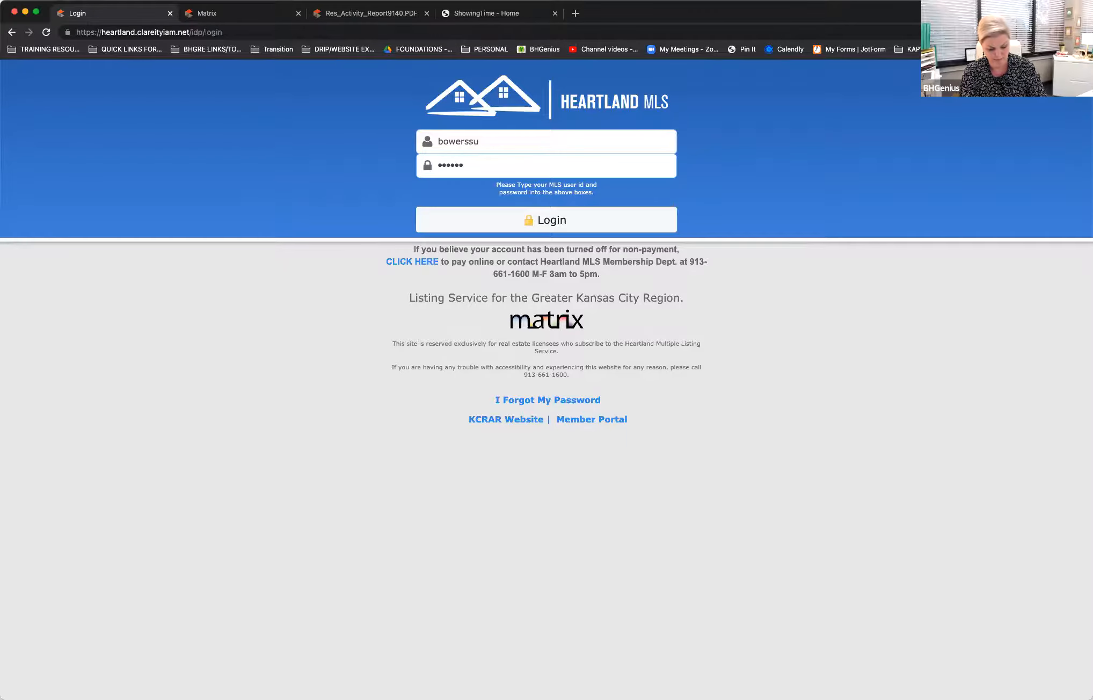
type("•••")
key("Return")
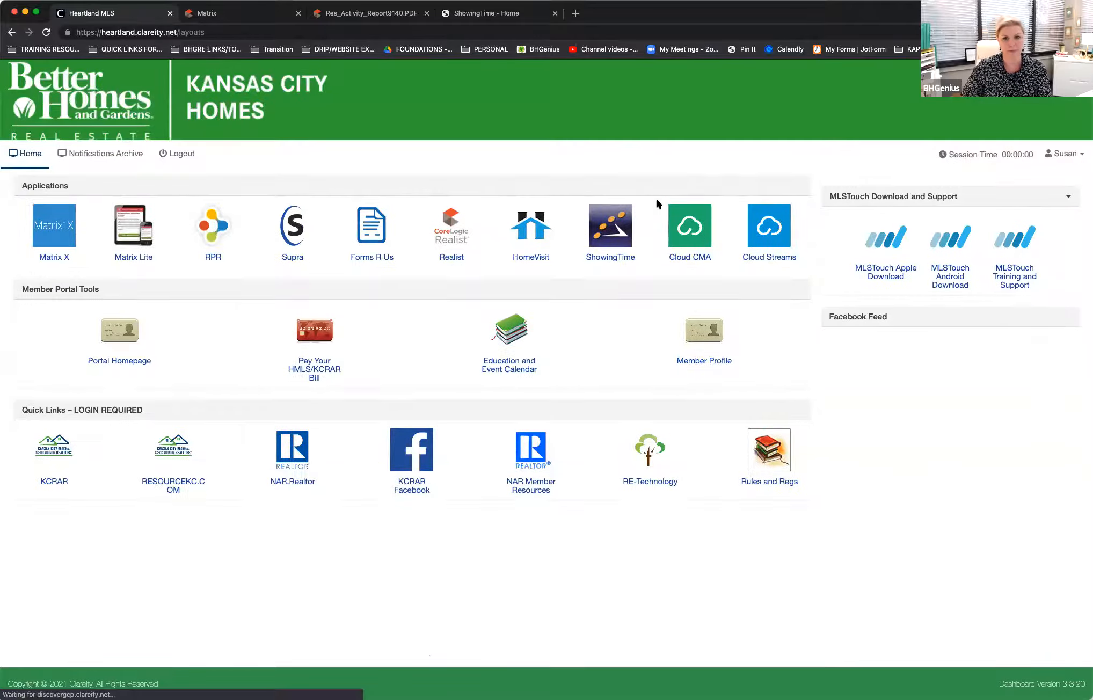
Step: Launch ShowingTime from the dashboard, close its expired session page, and postpone the profile review reminder
left_click(611, 224)
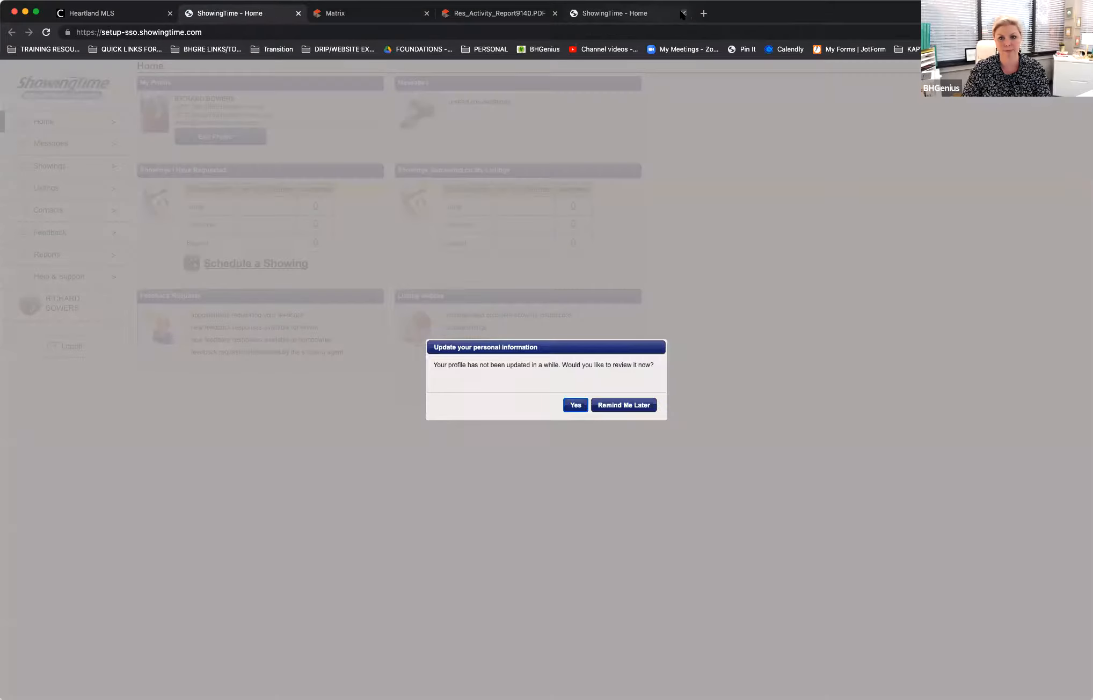
left_click(683, 14)
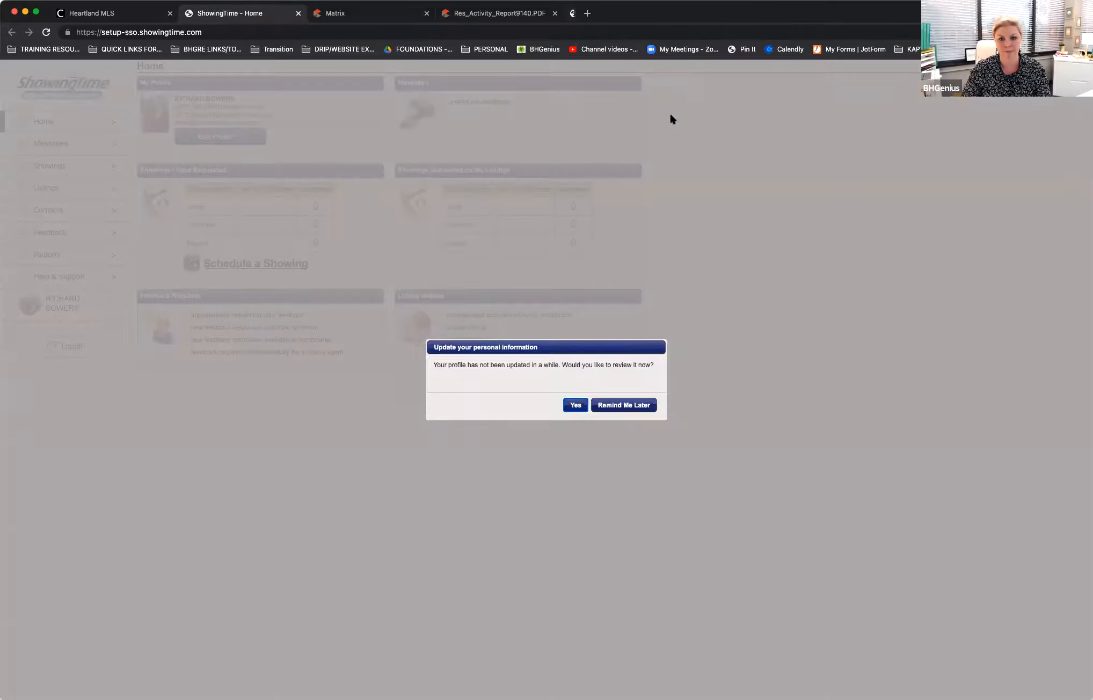
left_click(619, 405)
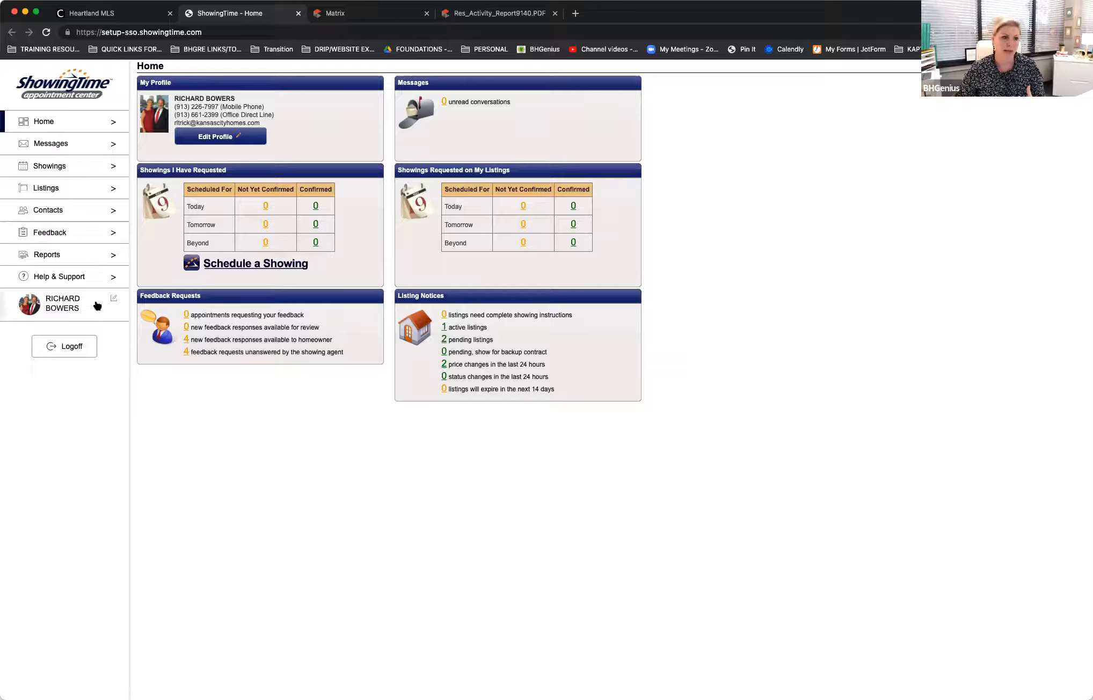
Step: Open the Target Market Analysis from ShowingTime's sales associate reports
left_click(80, 259)
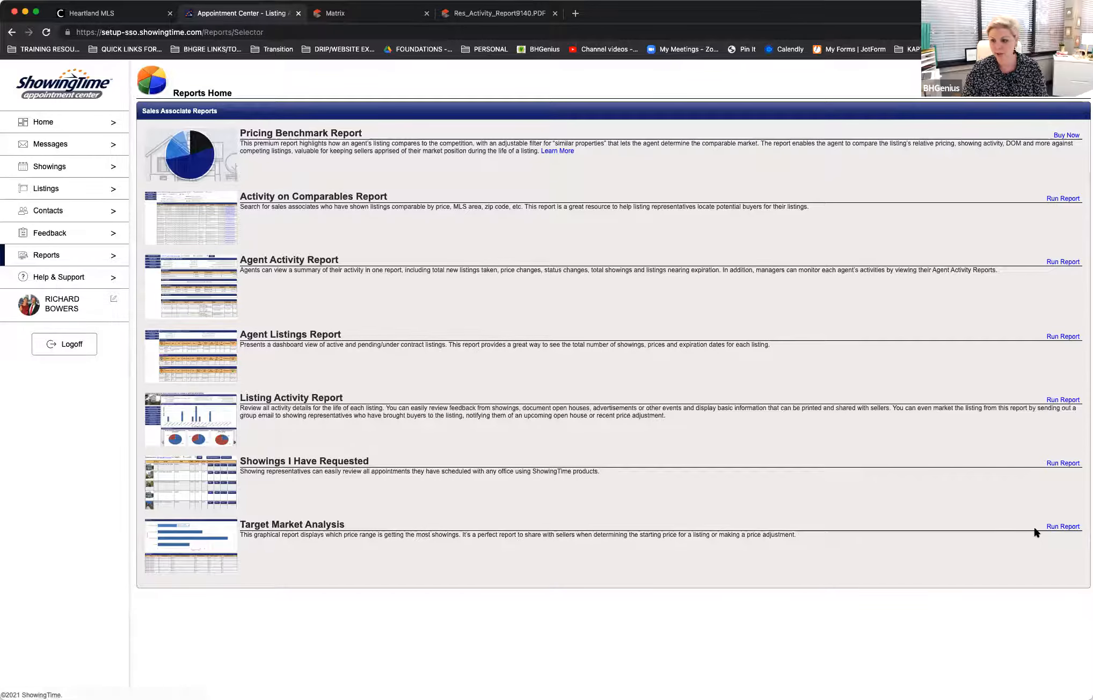
left_click(1053, 528)
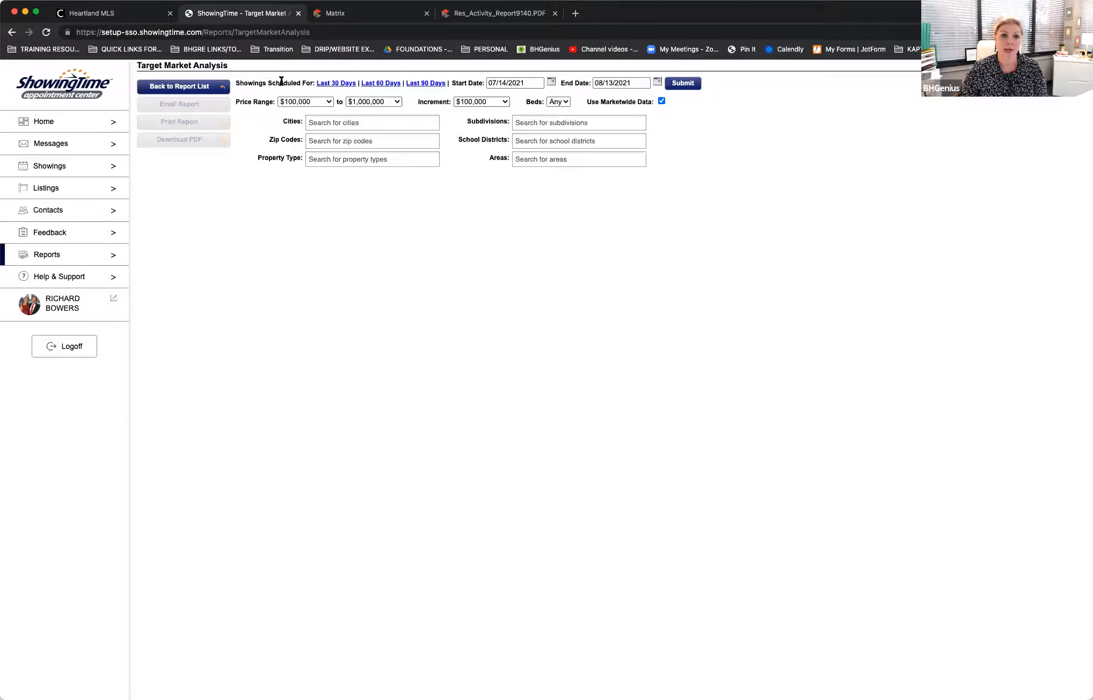
Step: Set the Target Market Analysis showing dates to start 06/01/2021 and end 06/30/2021
left_click(551, 82)
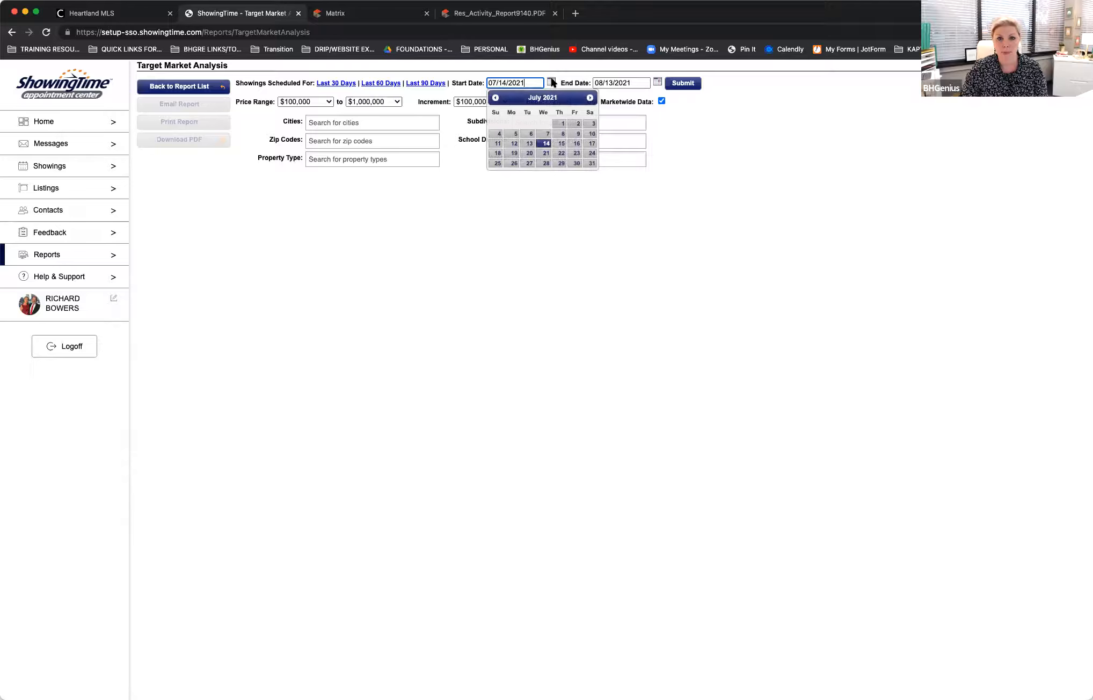
left_click(495, 98)
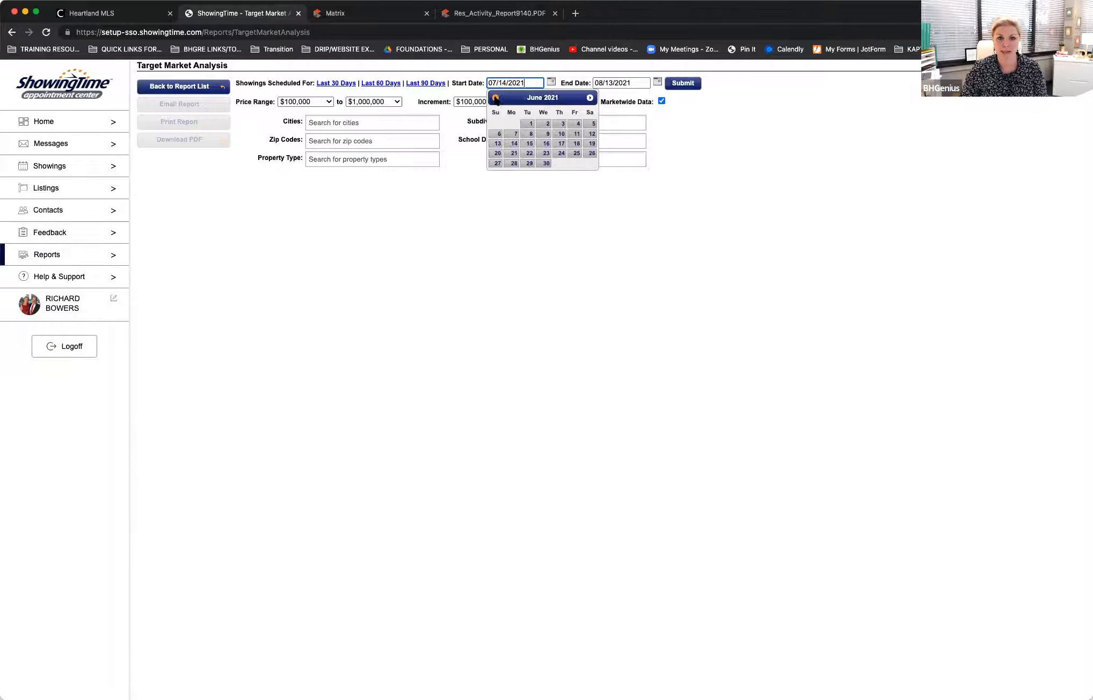
left_click(528, 124)
left_click(657, 82)
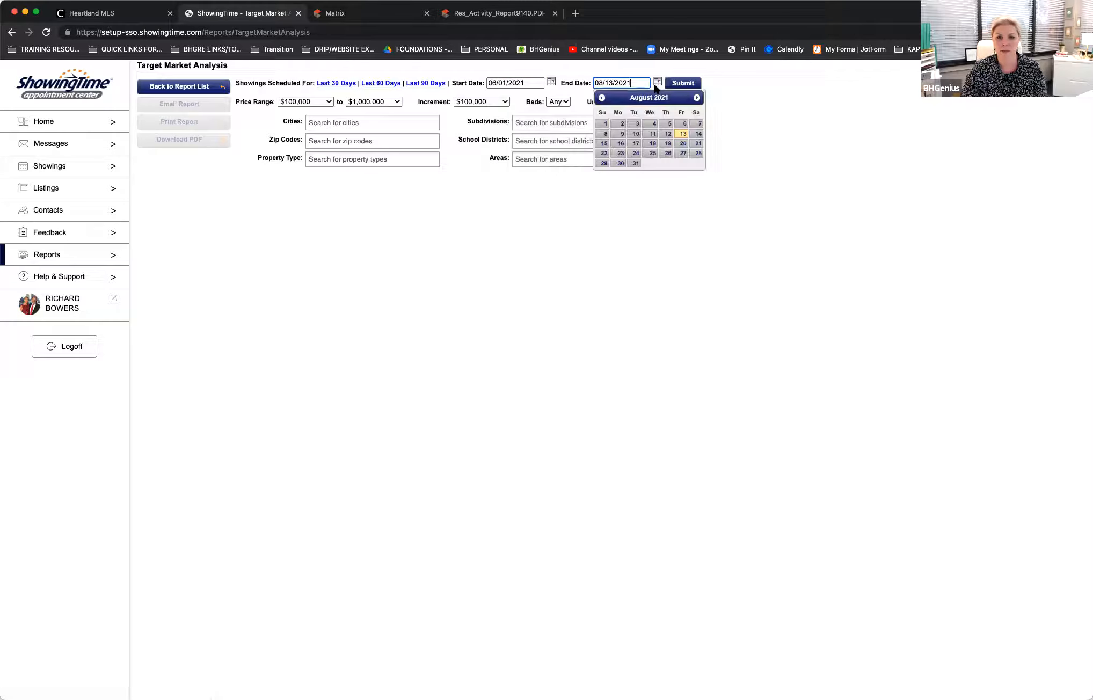
left_click(602, 98)
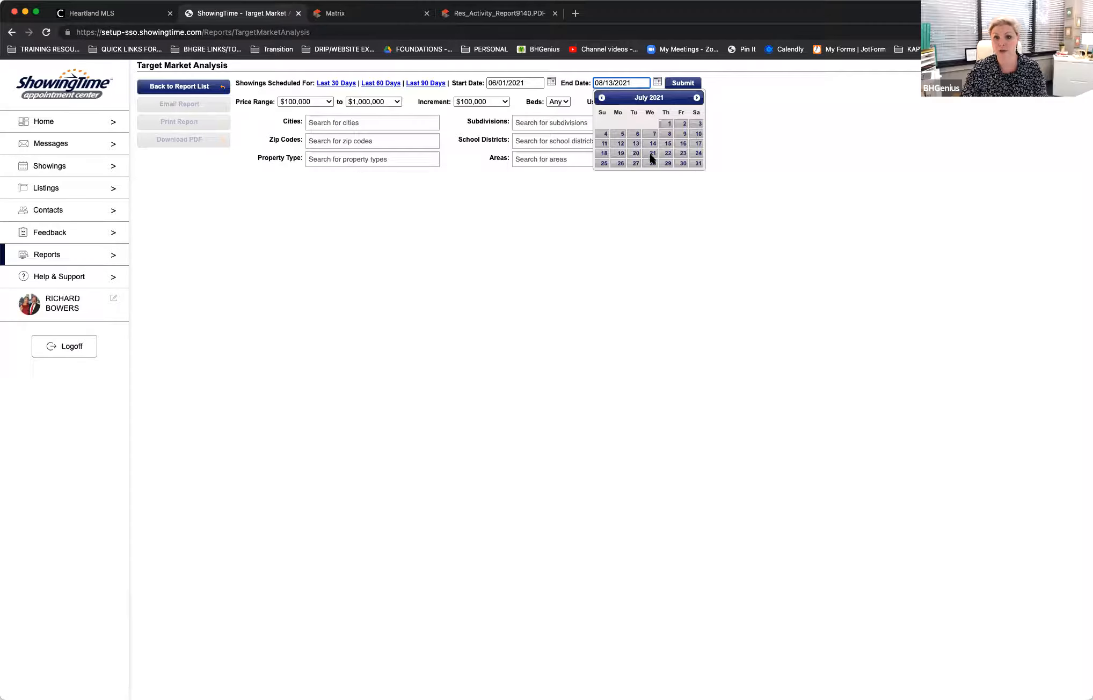
left_click(603, 98)
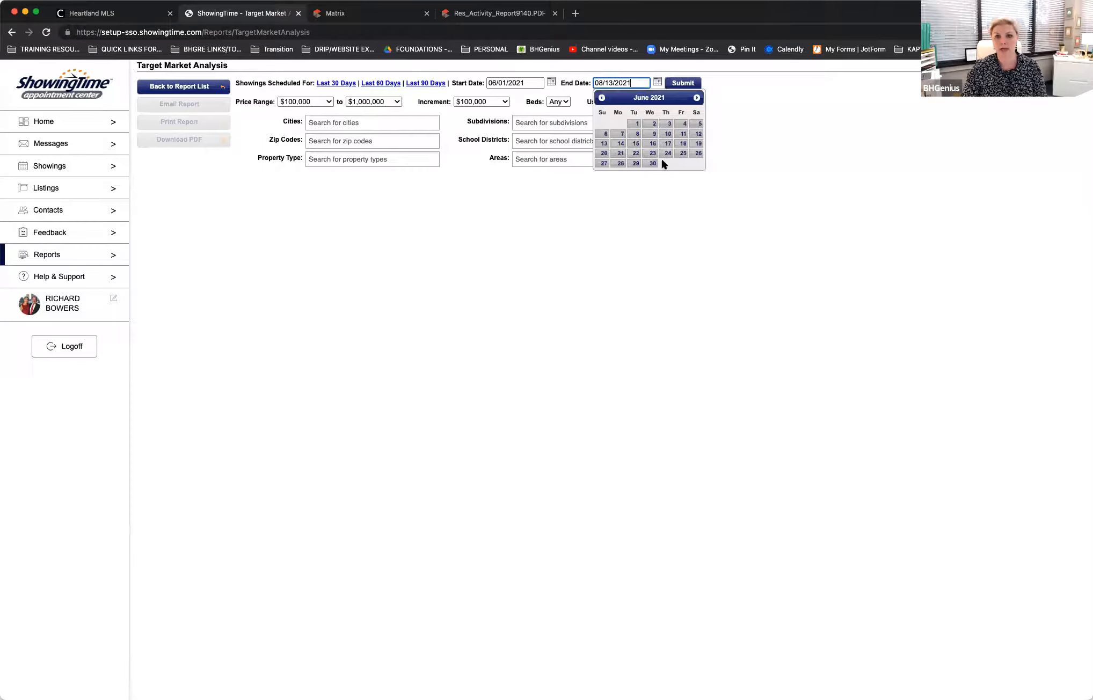
left_click(655, 164)
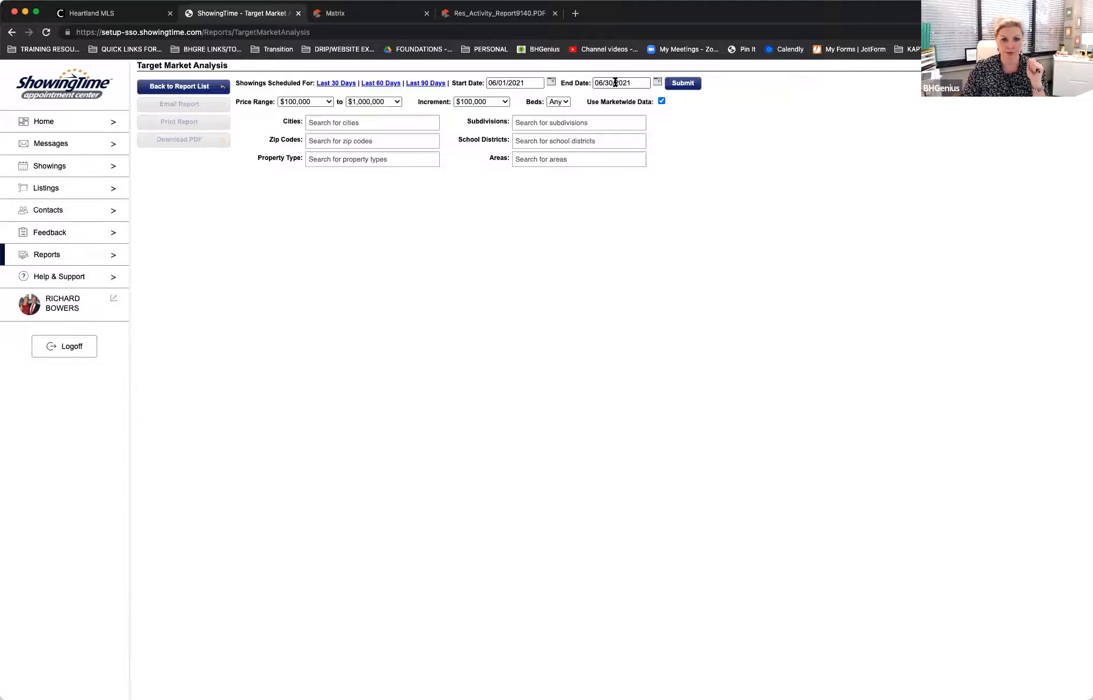
Step: Set the price range from No Minimum to $10,000,000 and run the Target Market Analysis
left_click(329, 102)
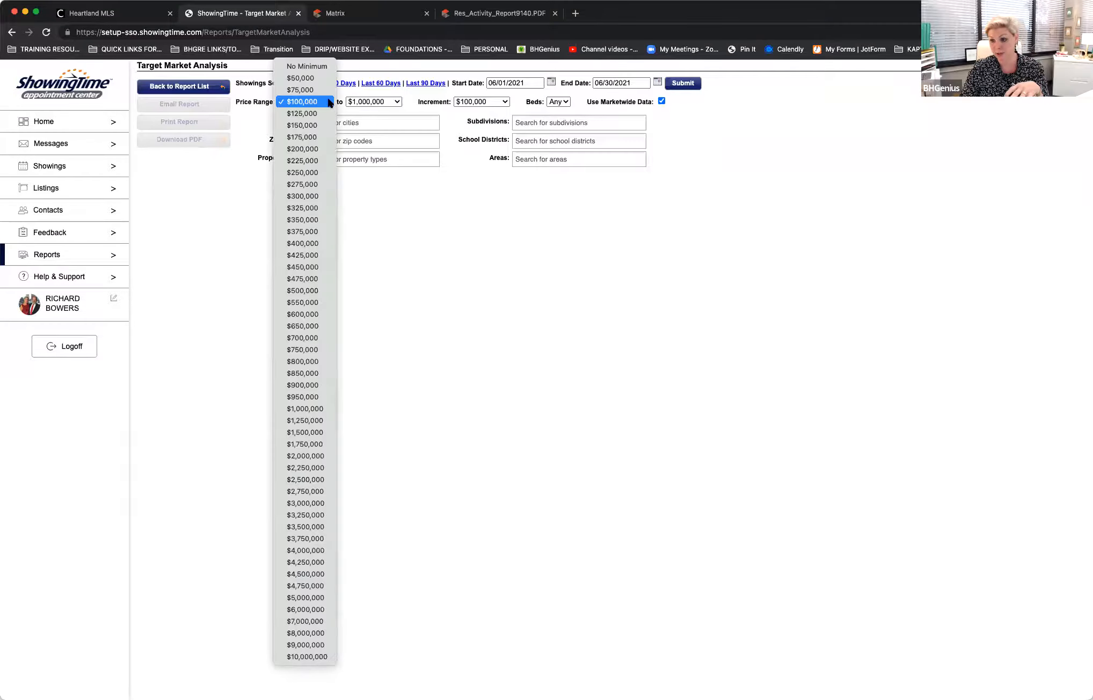
left_click(282, 65)
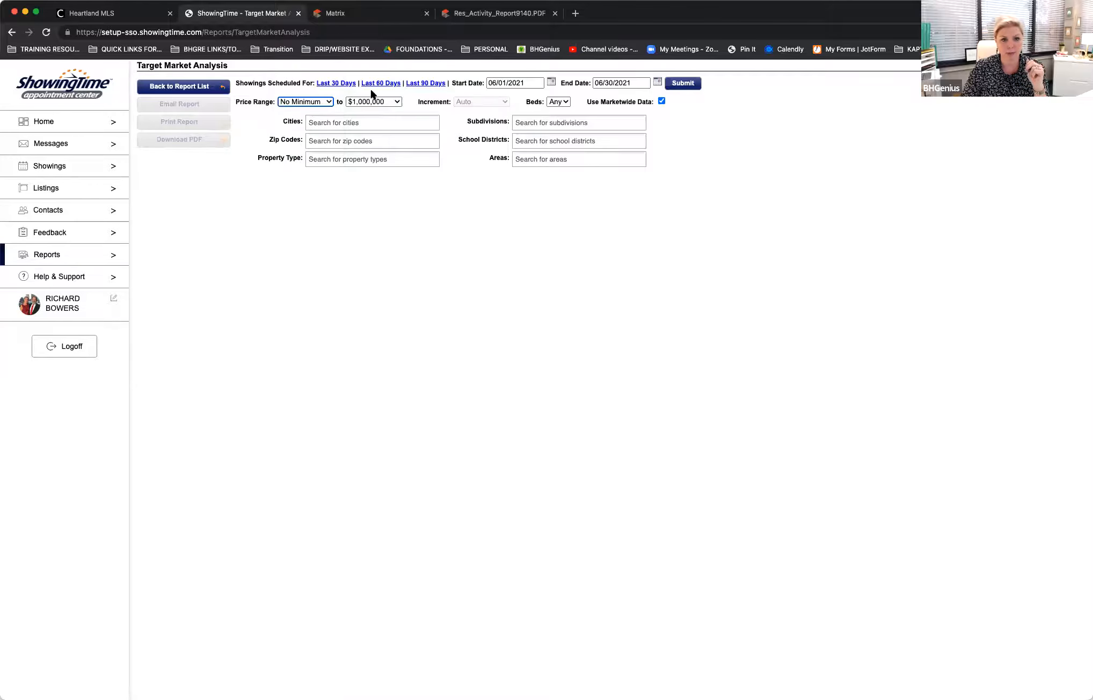
left_click(398, 102)
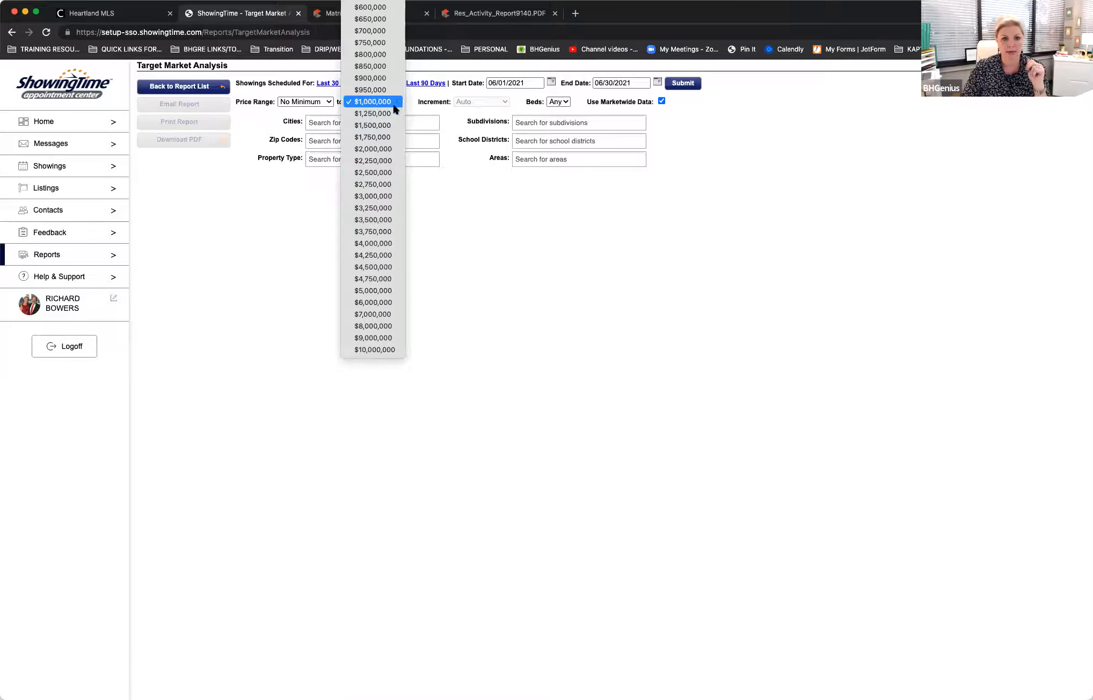
left_click(371, 349)
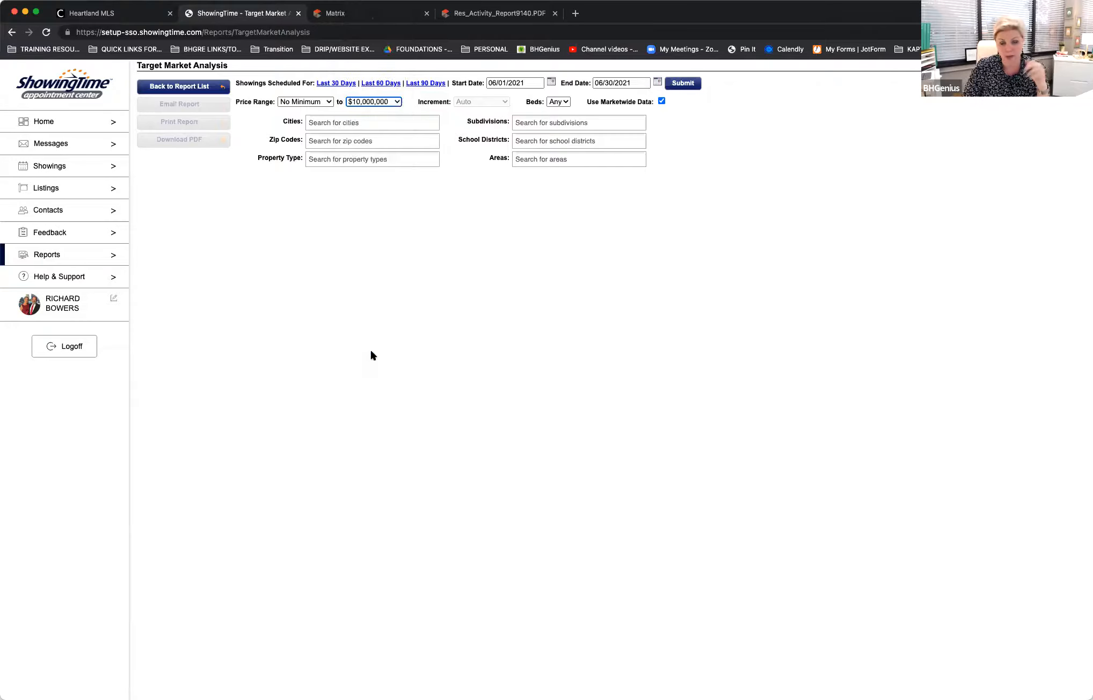
left_click(465, 247)
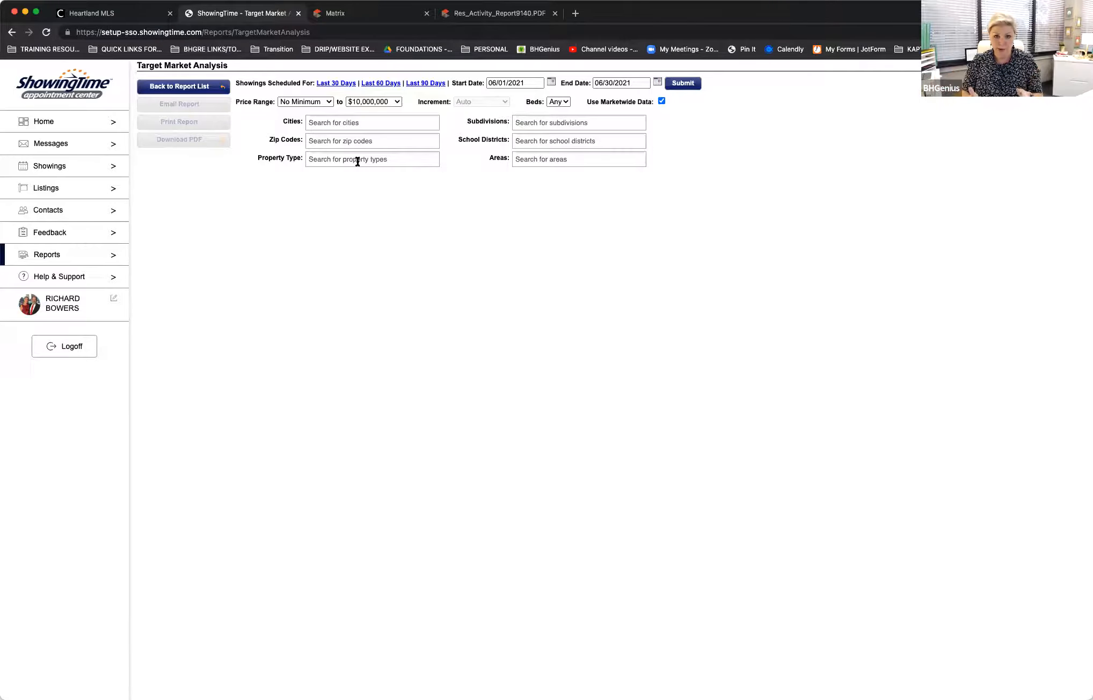
left_click(544, 126)
left_click(815, 133)
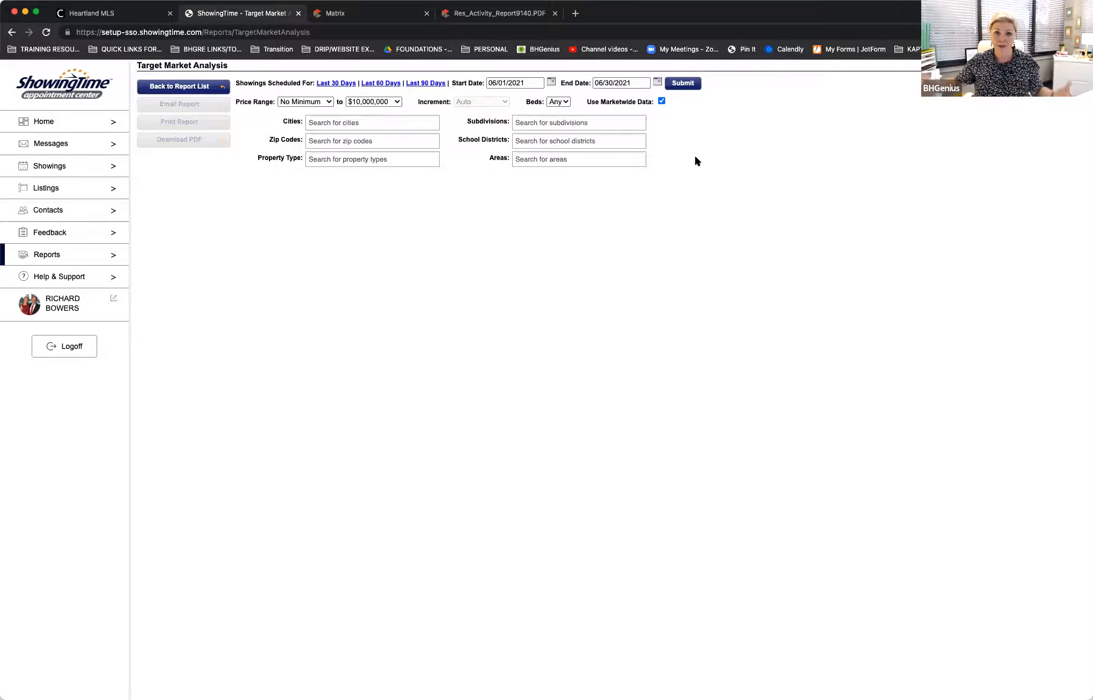
left_click(683, 83)
mouse_move(623, 248)
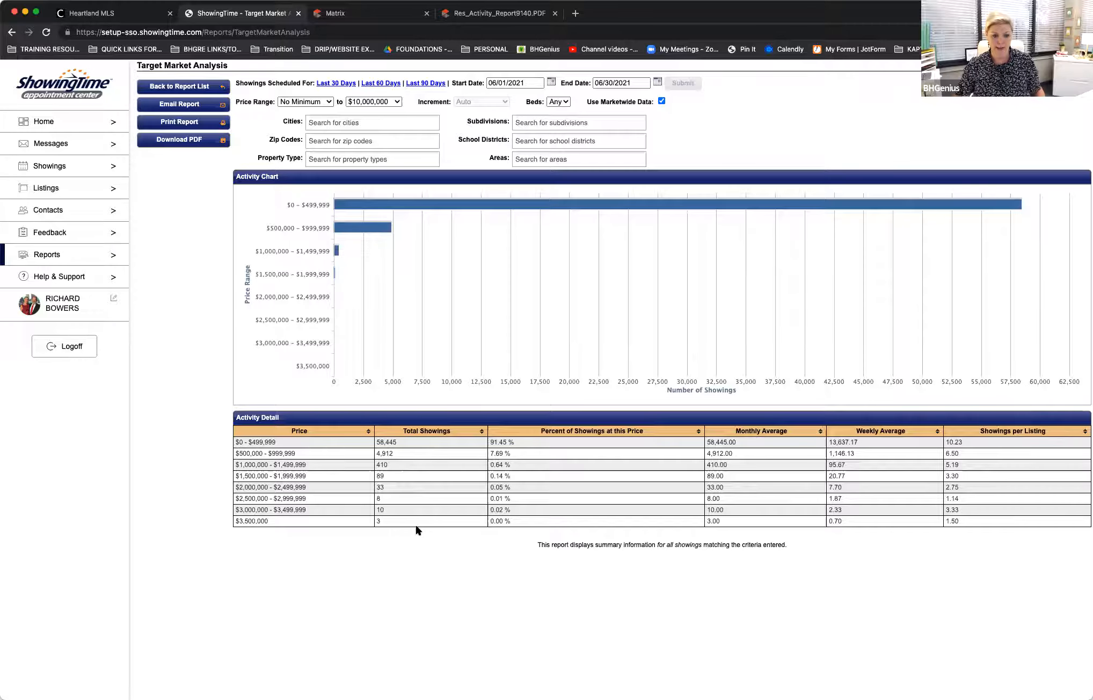
Step: Examine the total showings for each price range in the June report's activity detail
scroll(430, 555, "right", 1)
scroll(370, 542, "left", 1)
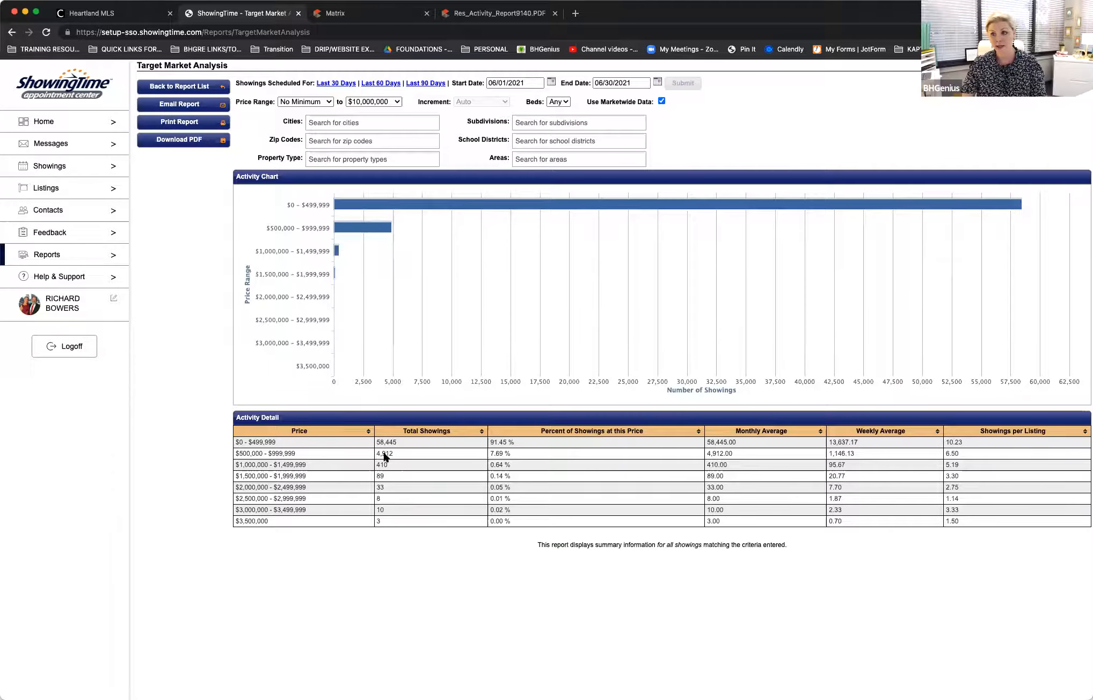
left_click_drag(397, 442, 399, 523)
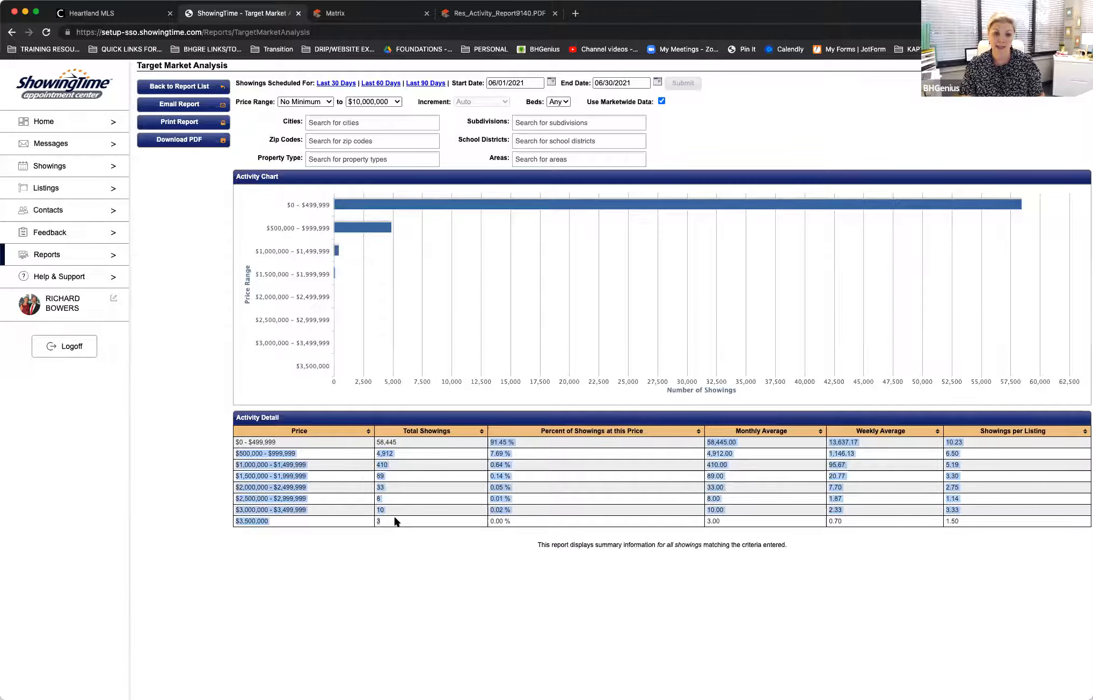
left_click(424, 462)
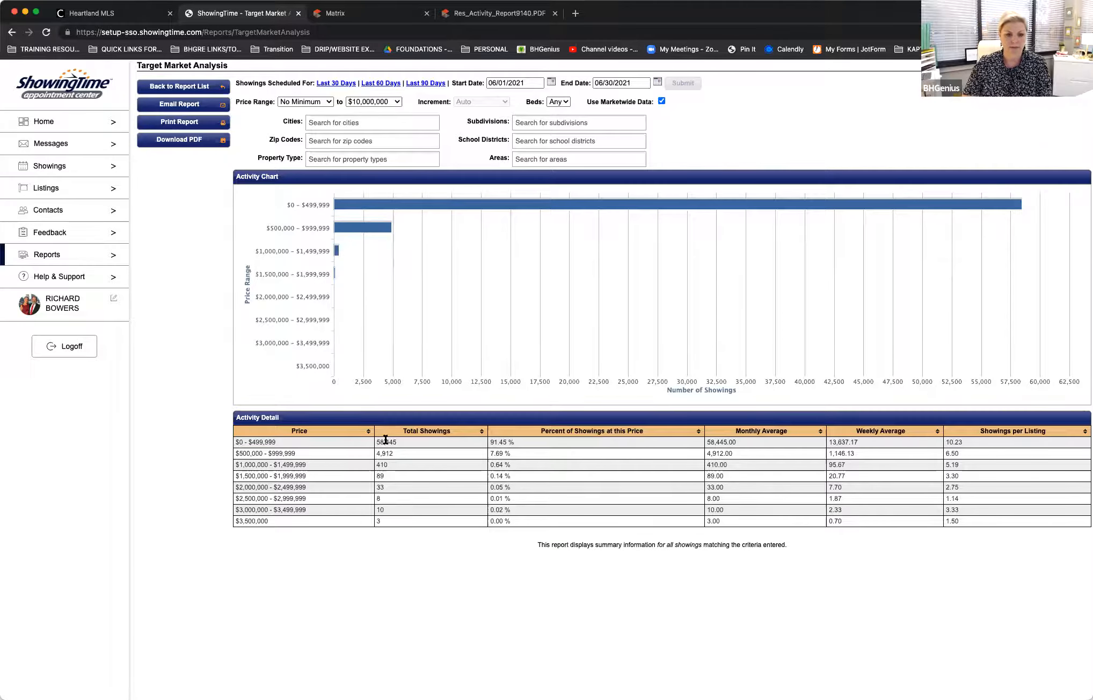
left_click_drag(385, 441, 386, 531)
left_click(384, 525)
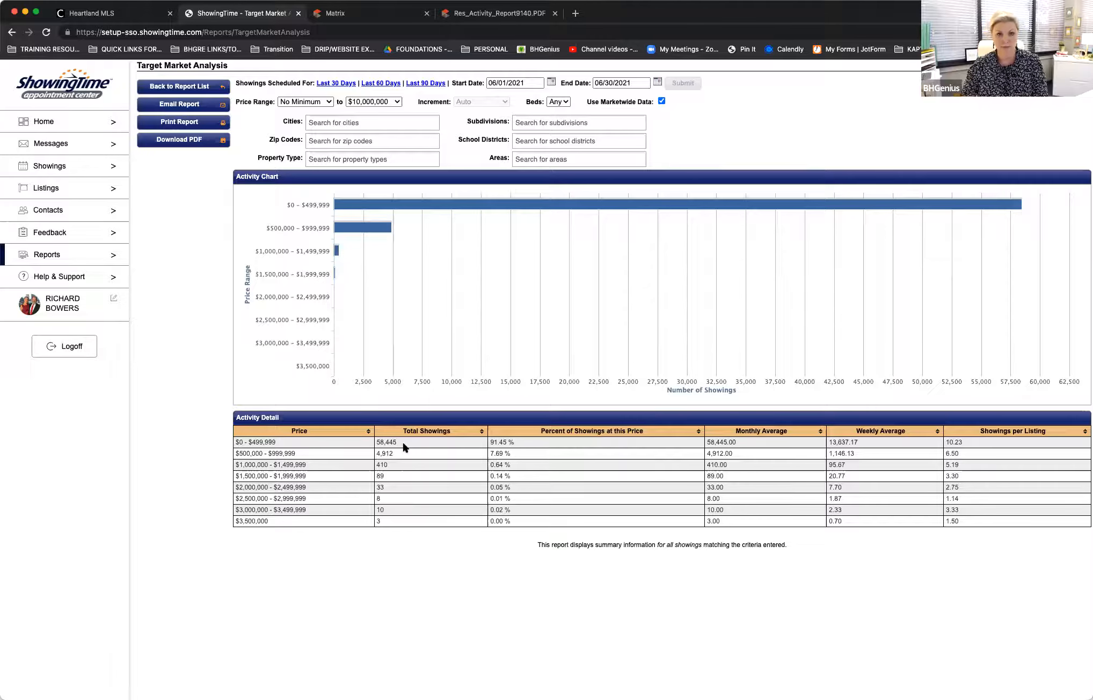
Step: Change the report dates to 07/01/2021 through 07/31/2021 and rerun the analysis
left_click(550, 82)
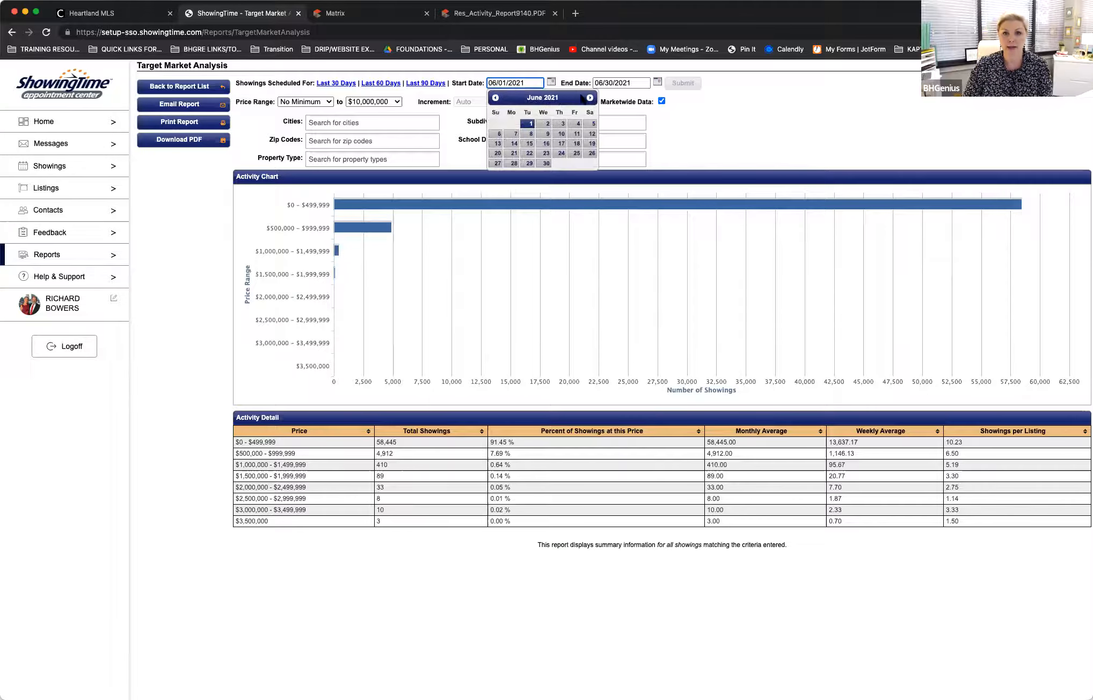
left_click(588, 98)
left_click(561, 124)
left_click(692, 82)
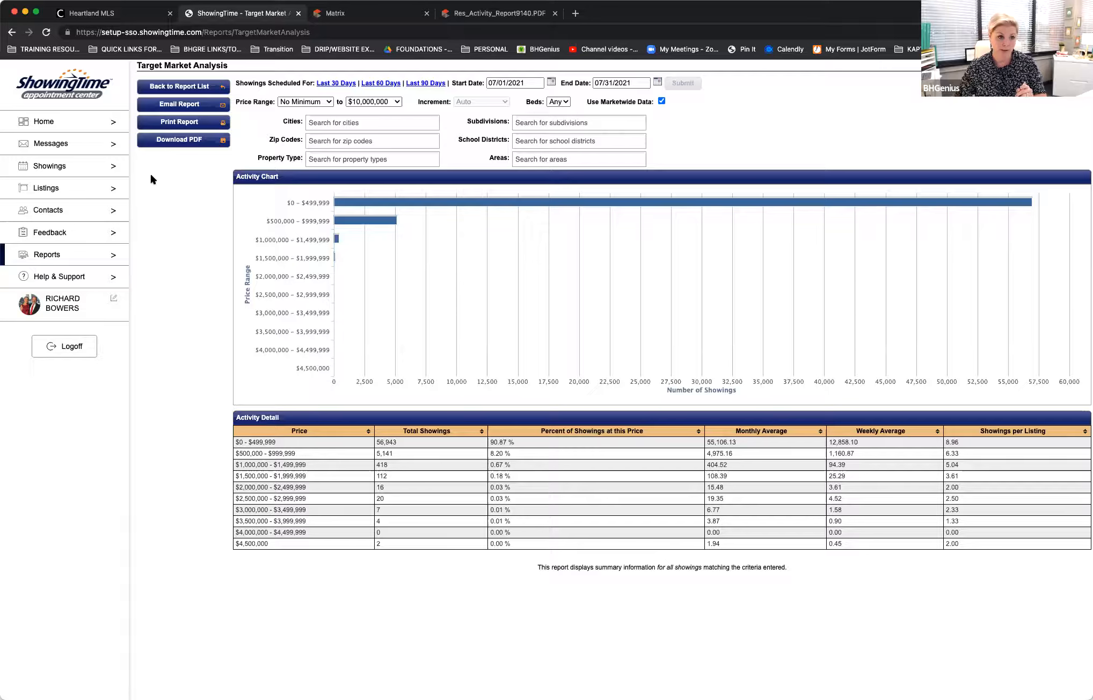
Step: Reopen the Target Market Analysis from the report list and run it for the last 30 days
left_click(47, 255)
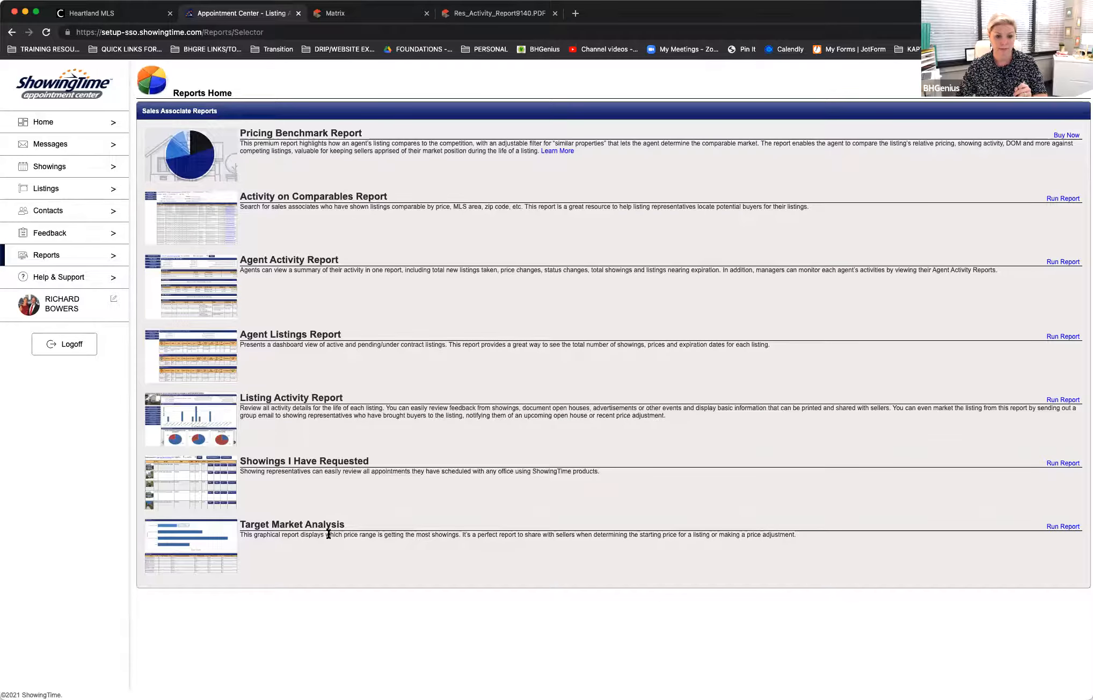
left_click(324, 525)
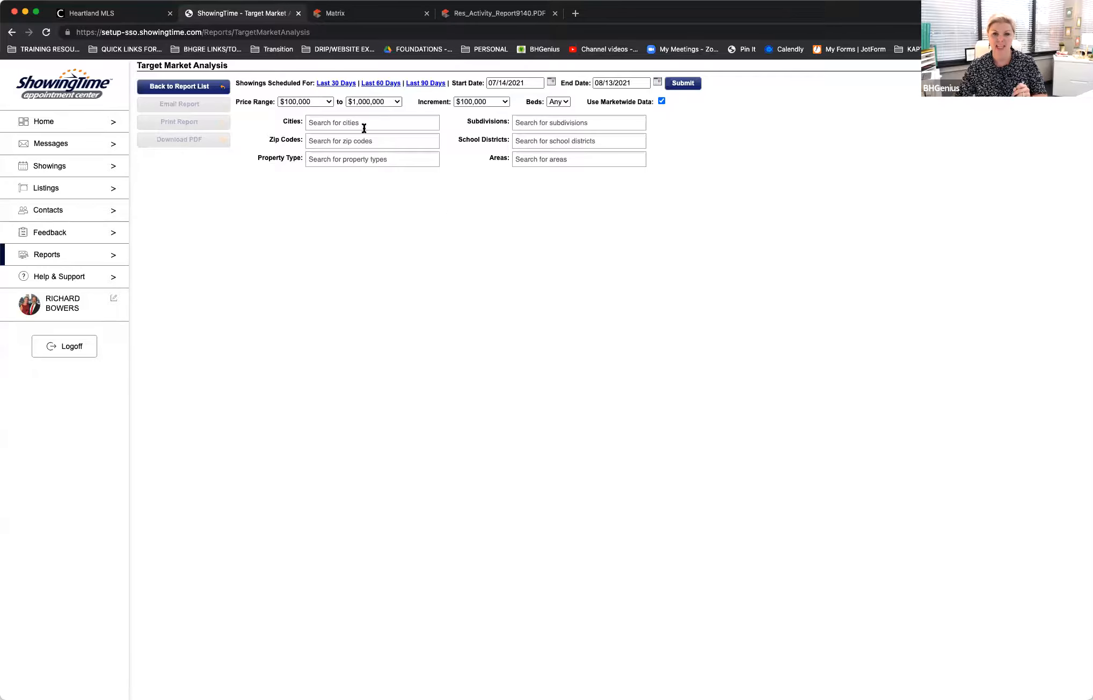
left_click(331, 84)
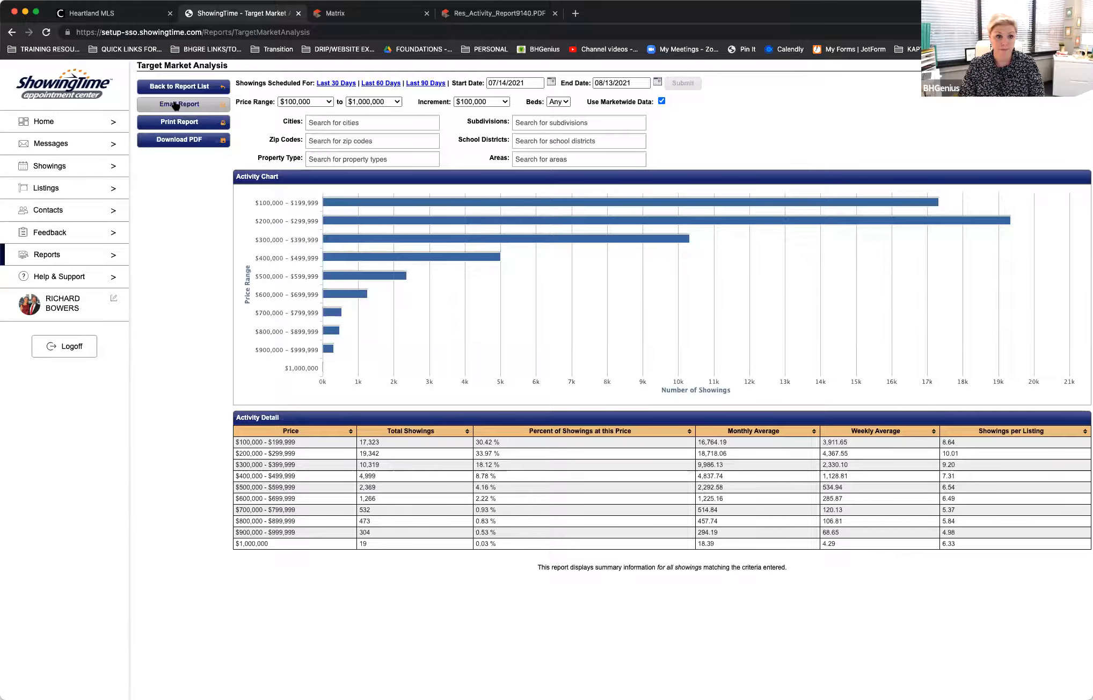
Step: Download the Target Market Analysis as a PDF, review its two pages, and close the PDF
left_click(175, 141)
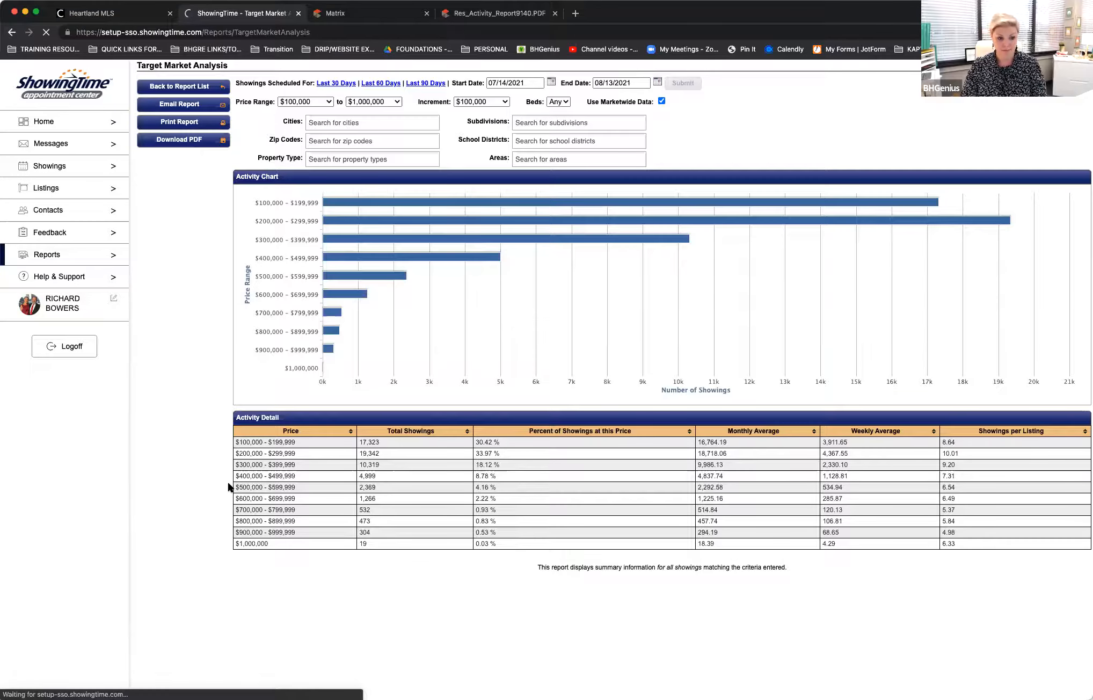
left_click(81, 684)
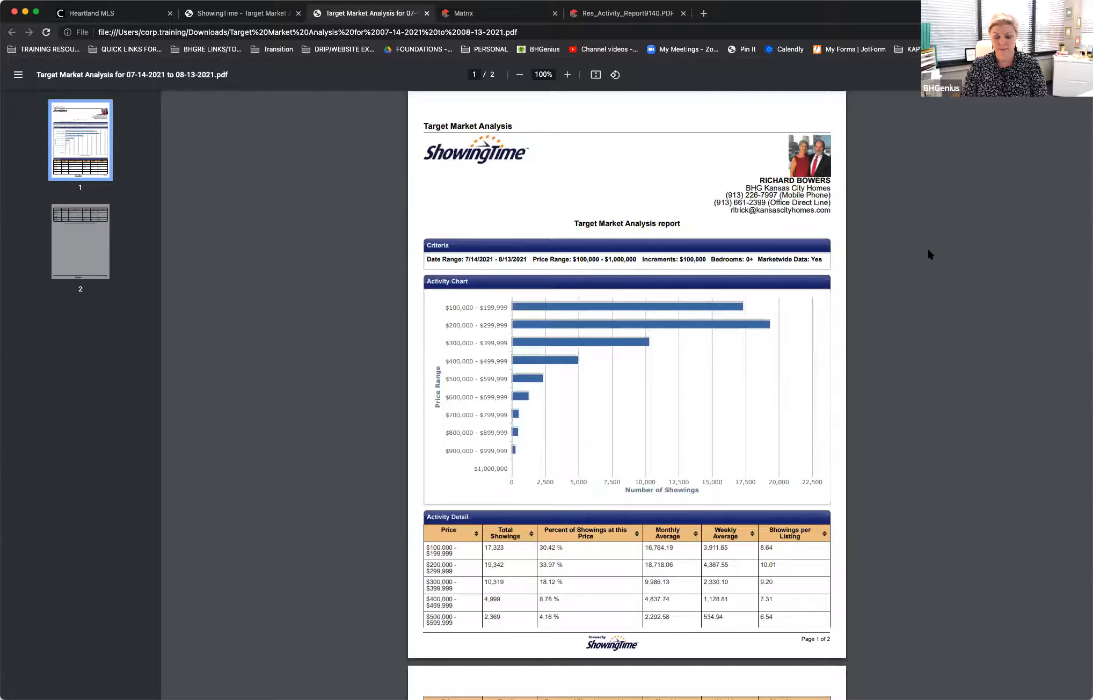
scroll(928, 251, "down", 4)
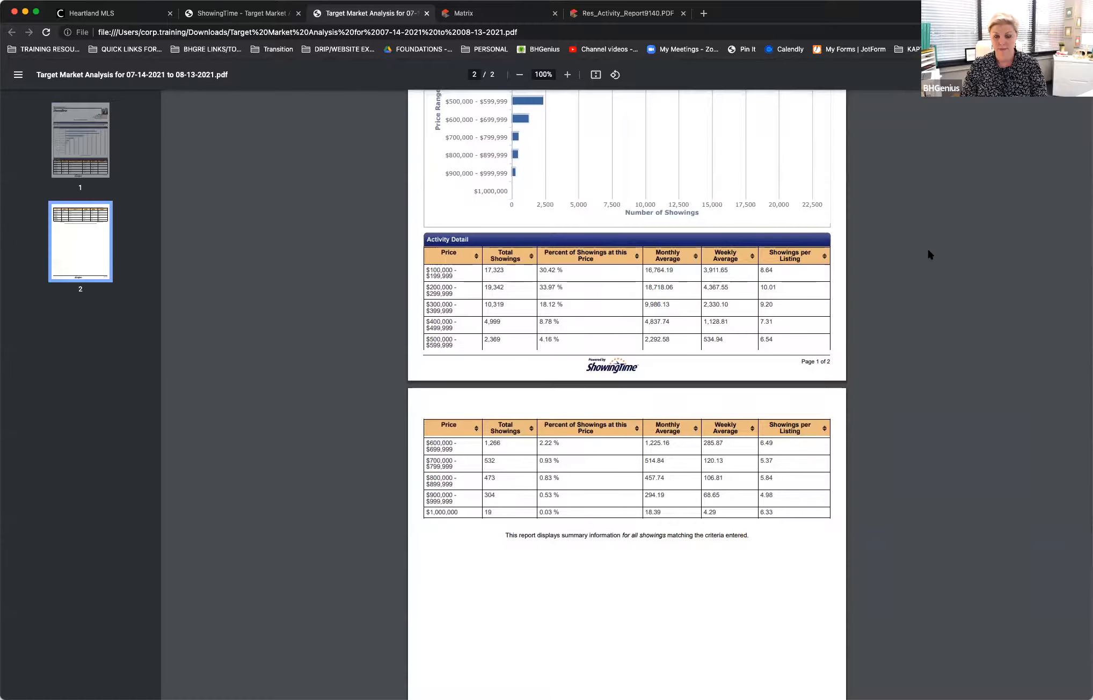
scroll(928, 252, "down", 5)
scroll(927, 247, "up", 10)
scroll(927, 247, "down", 3)
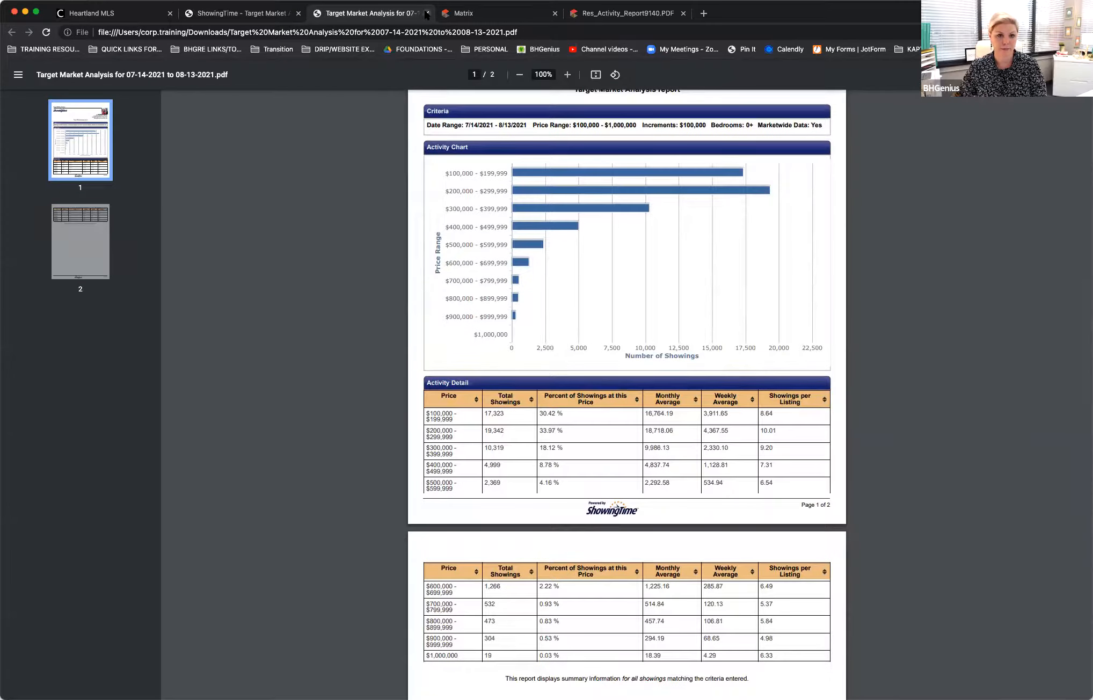
left_click(427, 14)
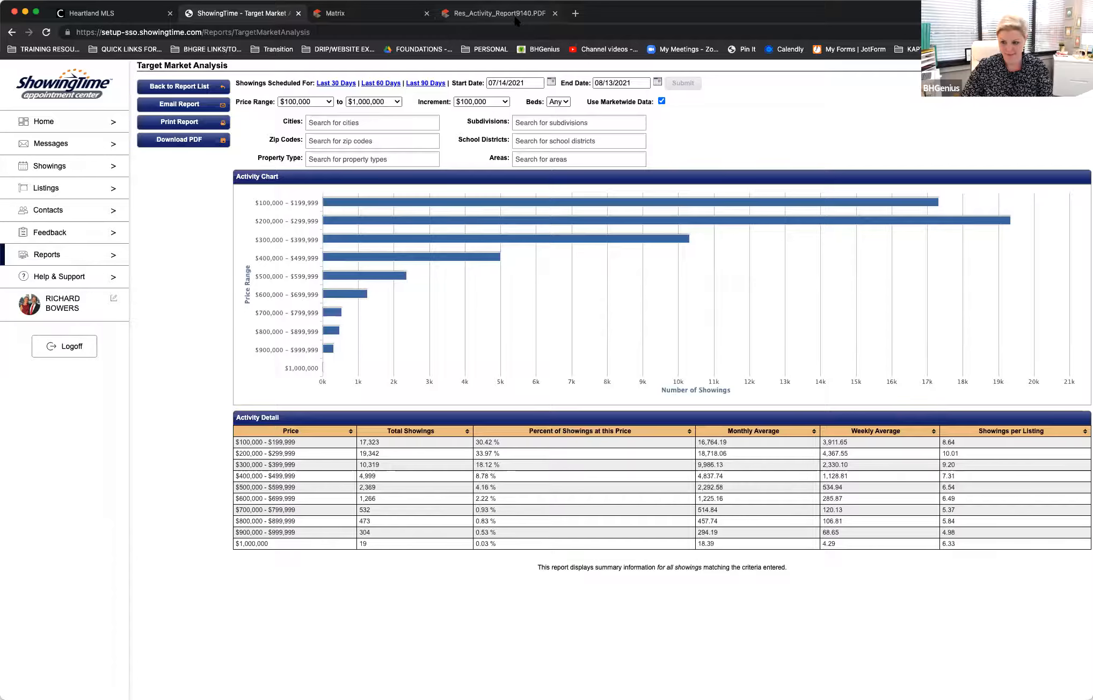
Step: Switch to Matrix's July 2021 residential activity report PDF and close it
left_click(369, 9)
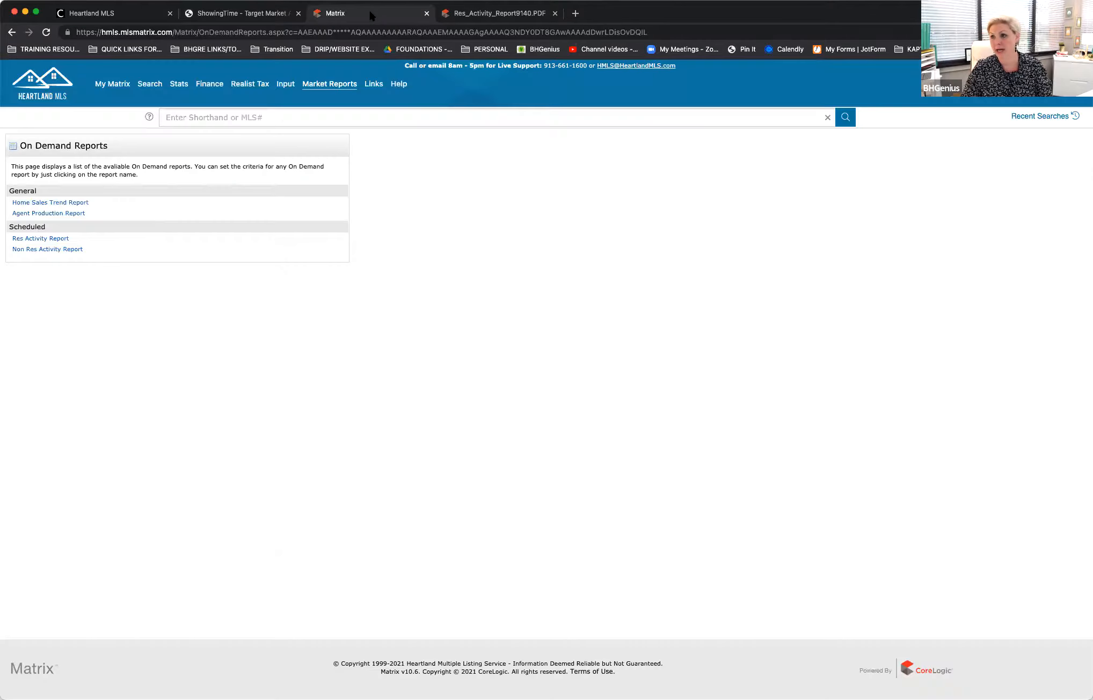
left_click(458, 15)
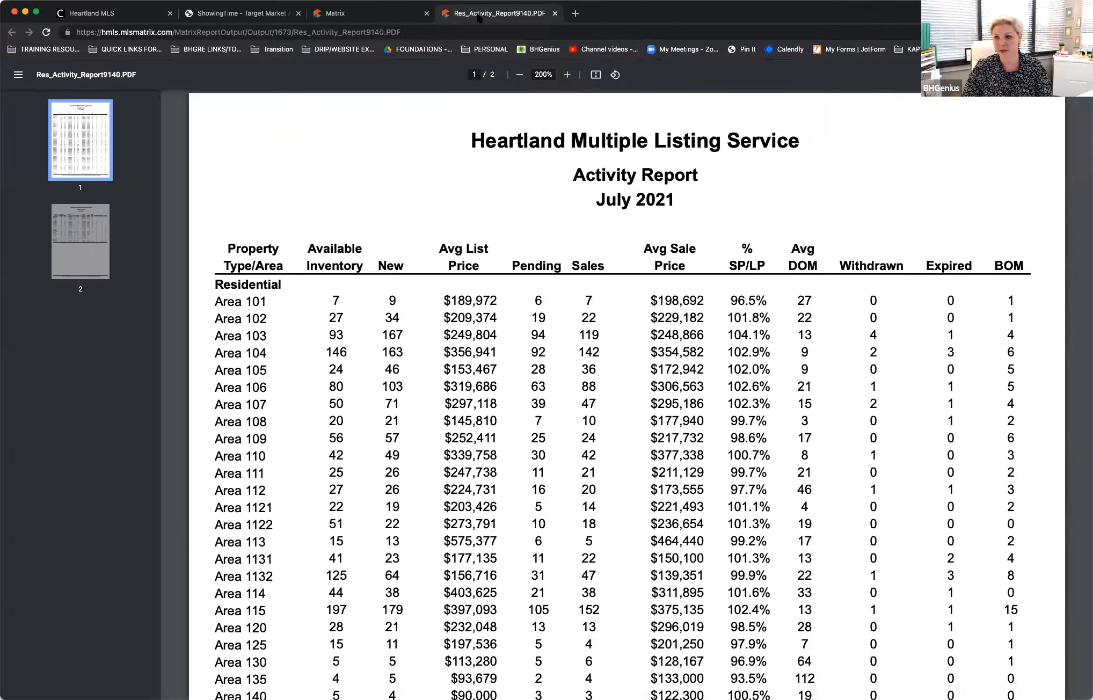
left_click(555, 13)
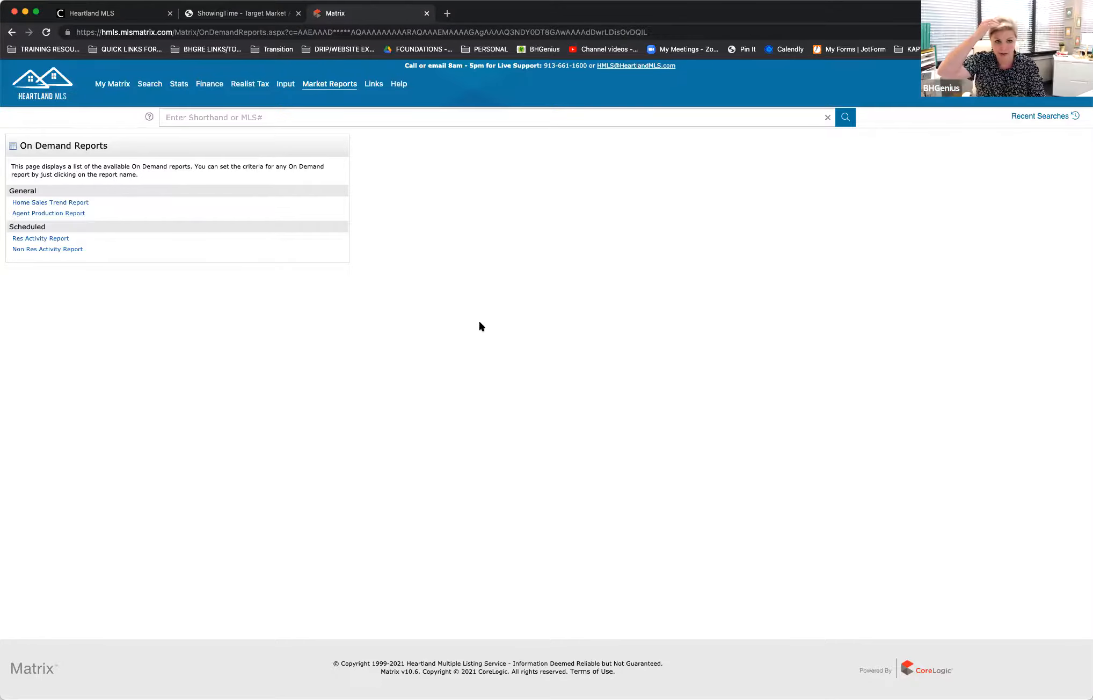
Step: Open HMLS Area Maps from the external links on the My Matrix page
left_click(113, 86)
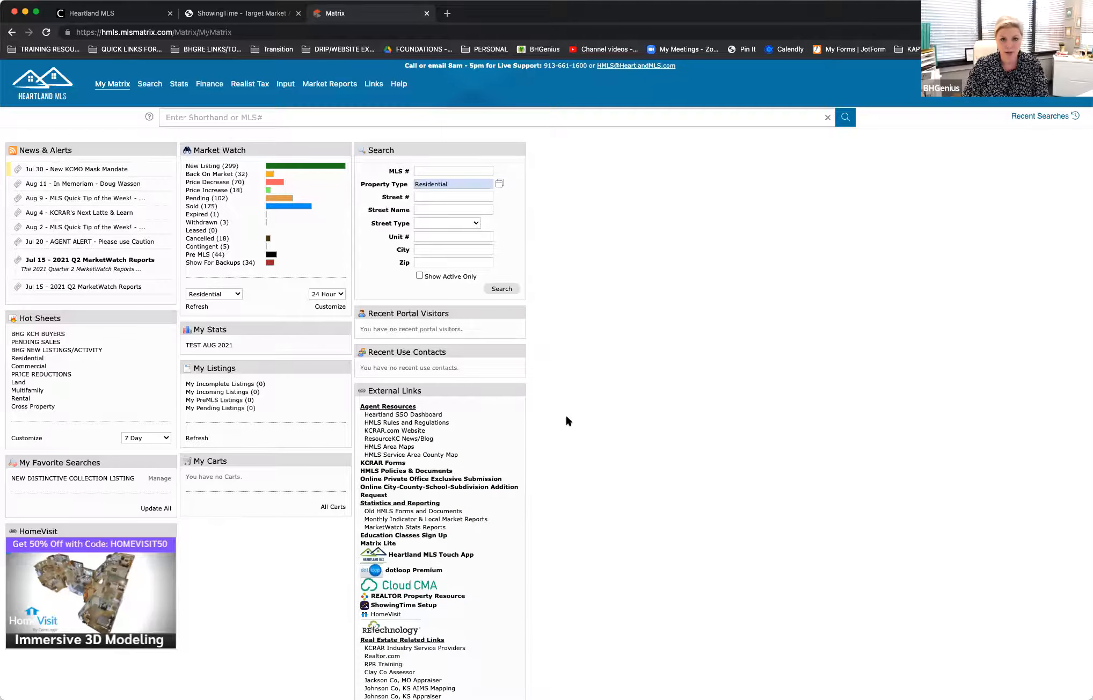
scroll(565, 413, "down", 5)
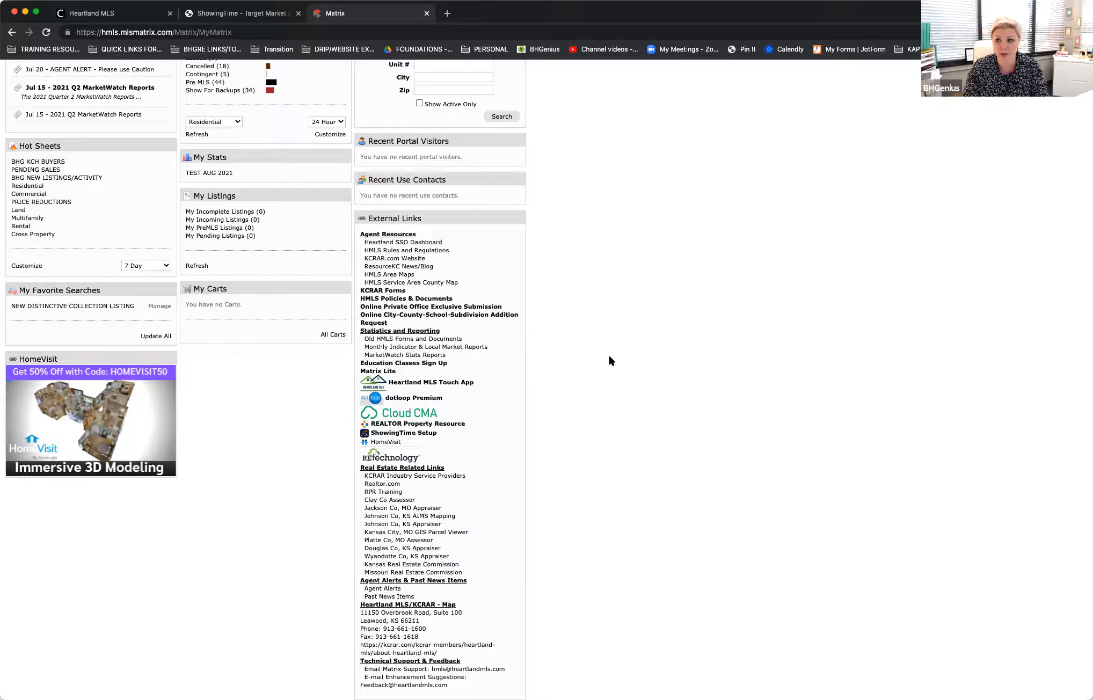
left_click(390, 275)
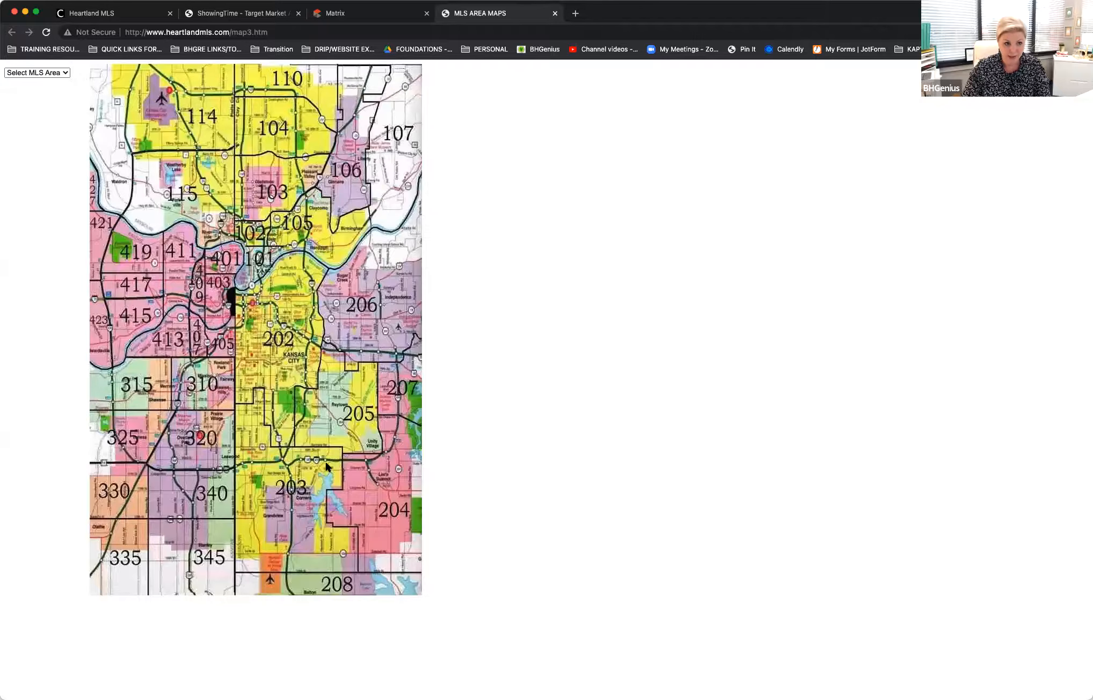
Step: Display the map and boundary description for MLS area 310
left_click(66, 73)
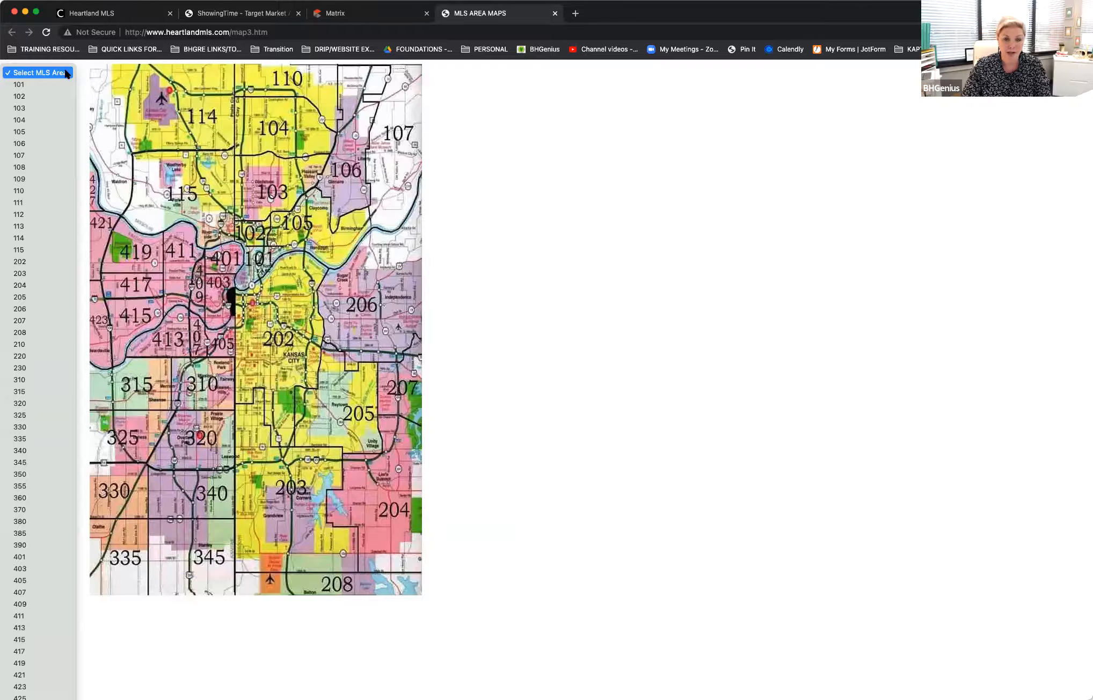
left_click(47, 384)
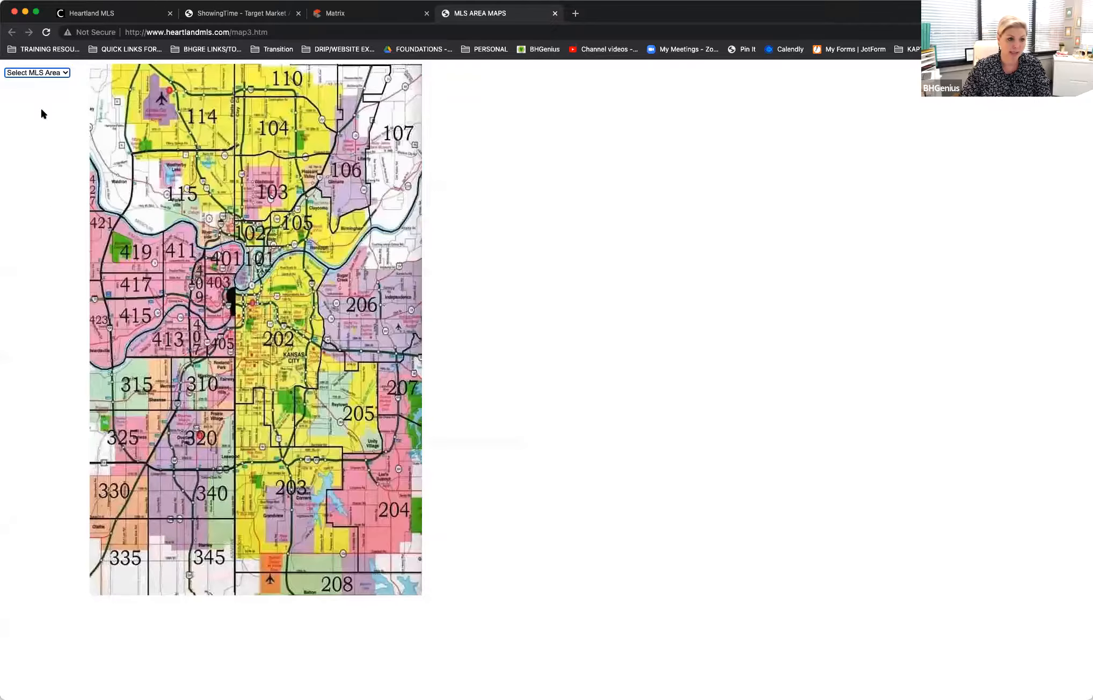
left_click(49, 73)
left_click(34, 384)
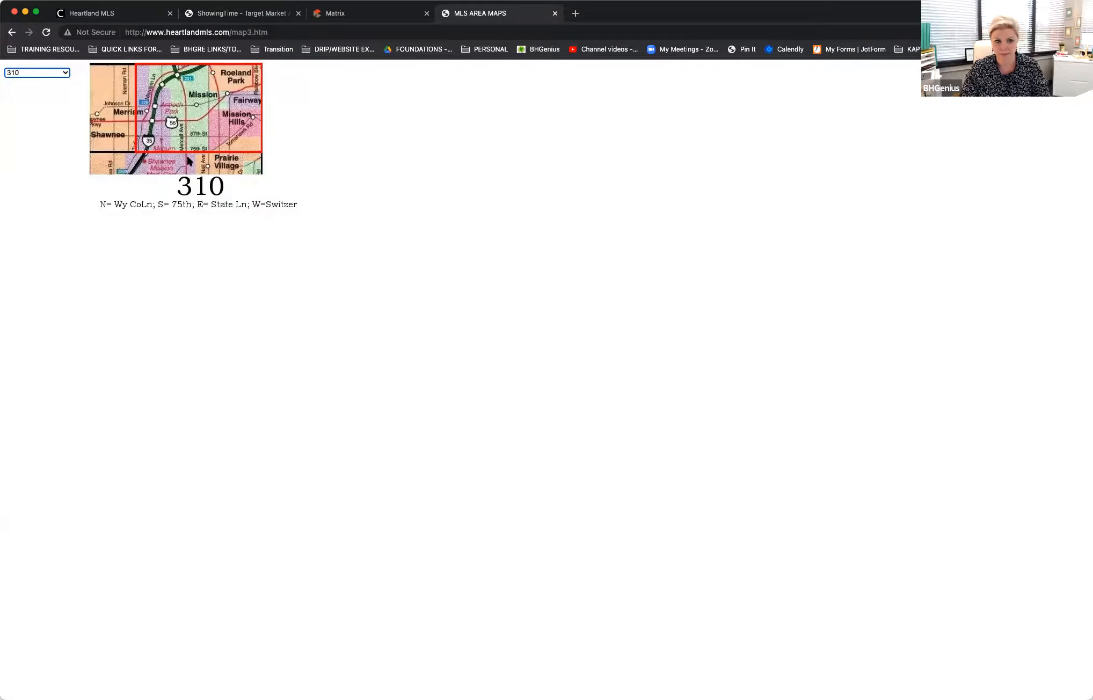
left_click(154, 203)
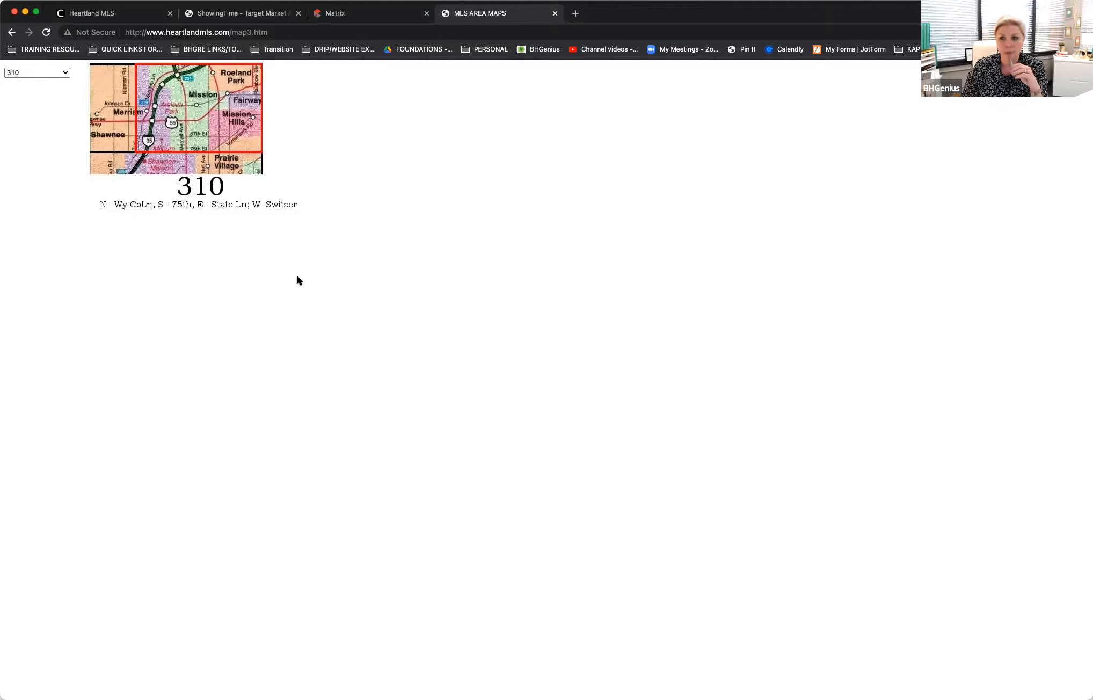
Step: Switch the MLS area selection from 310 back to the Large Map showing all areas
left_click(66, 73)
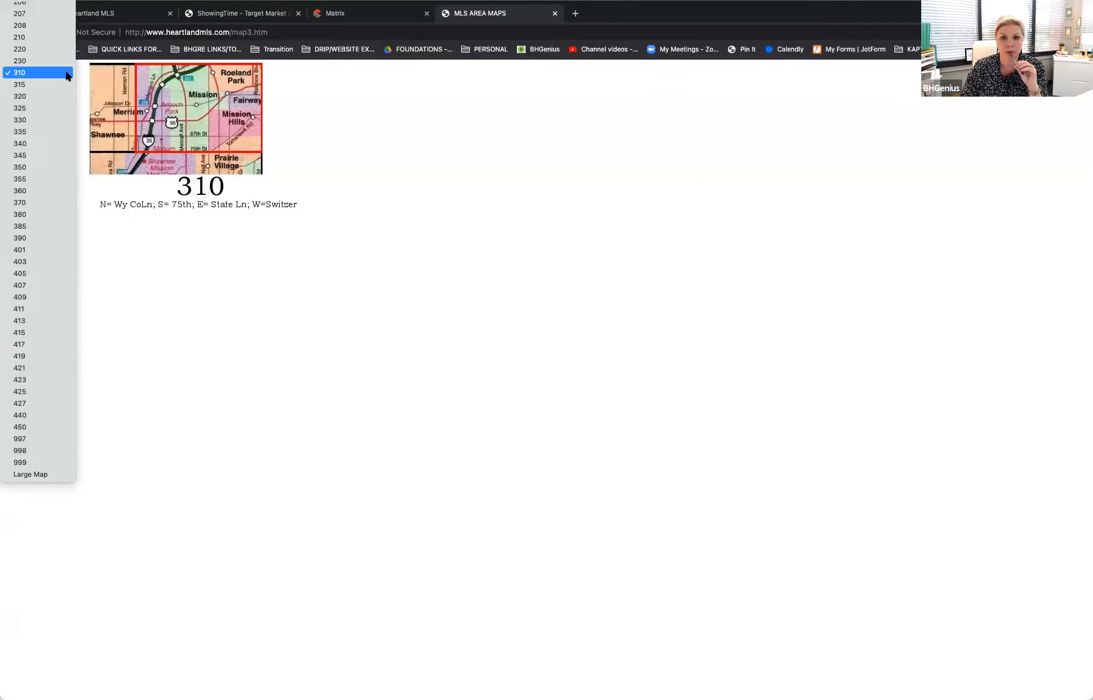
scroll(44, 80, "up", 10)
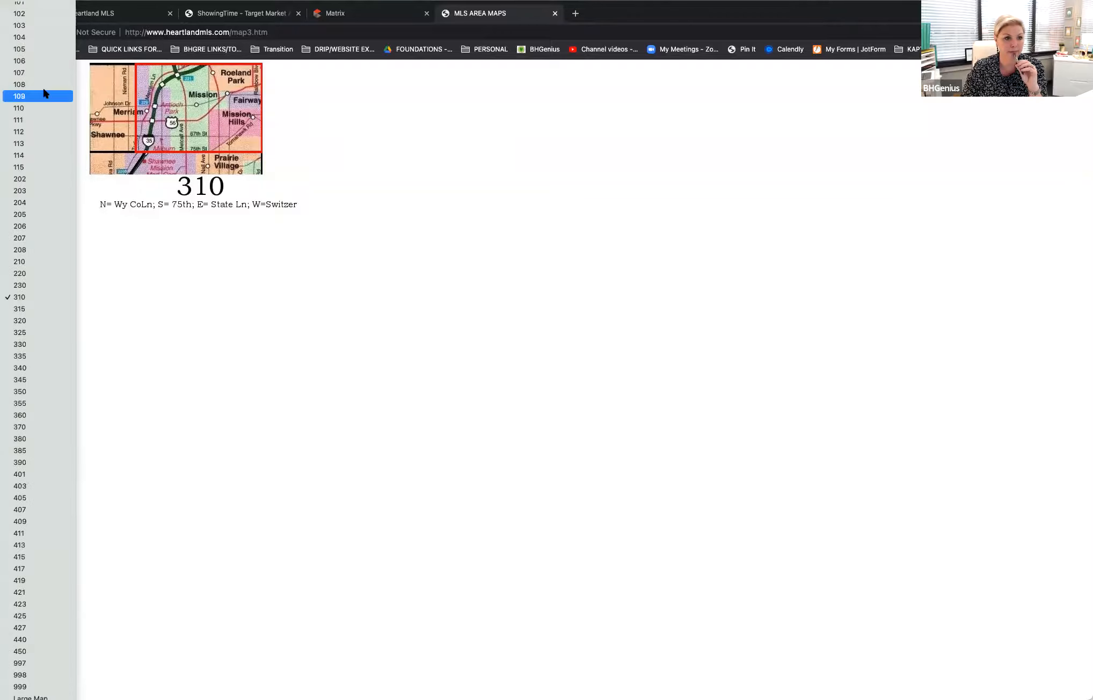
left_click(38, 10)
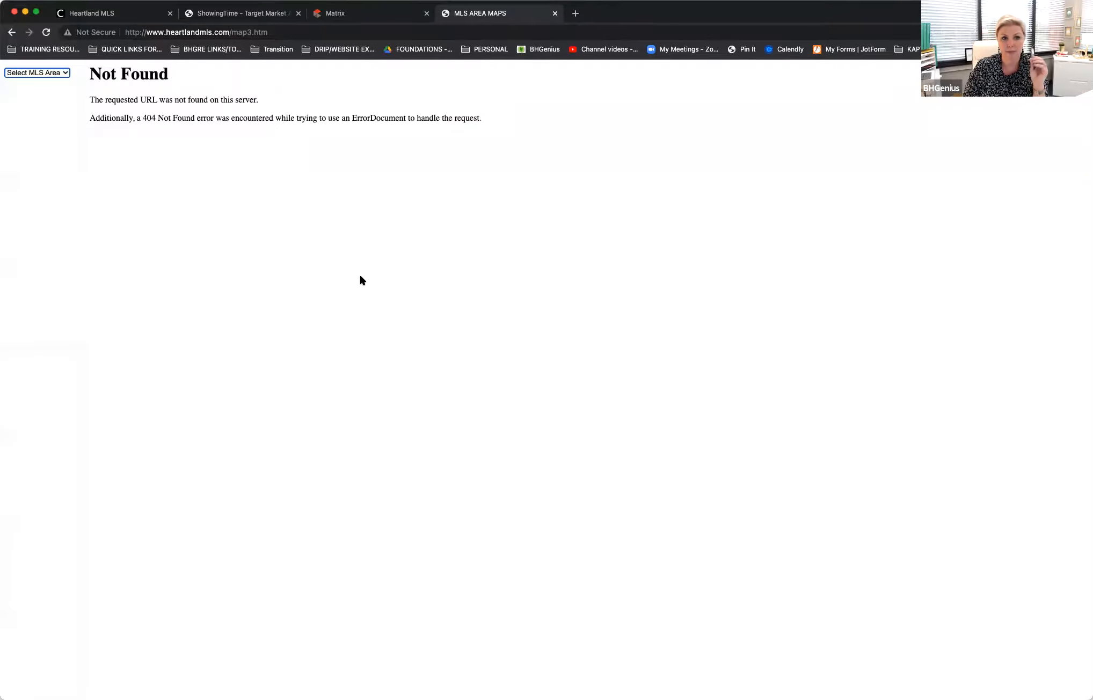
left_click(61, 75)
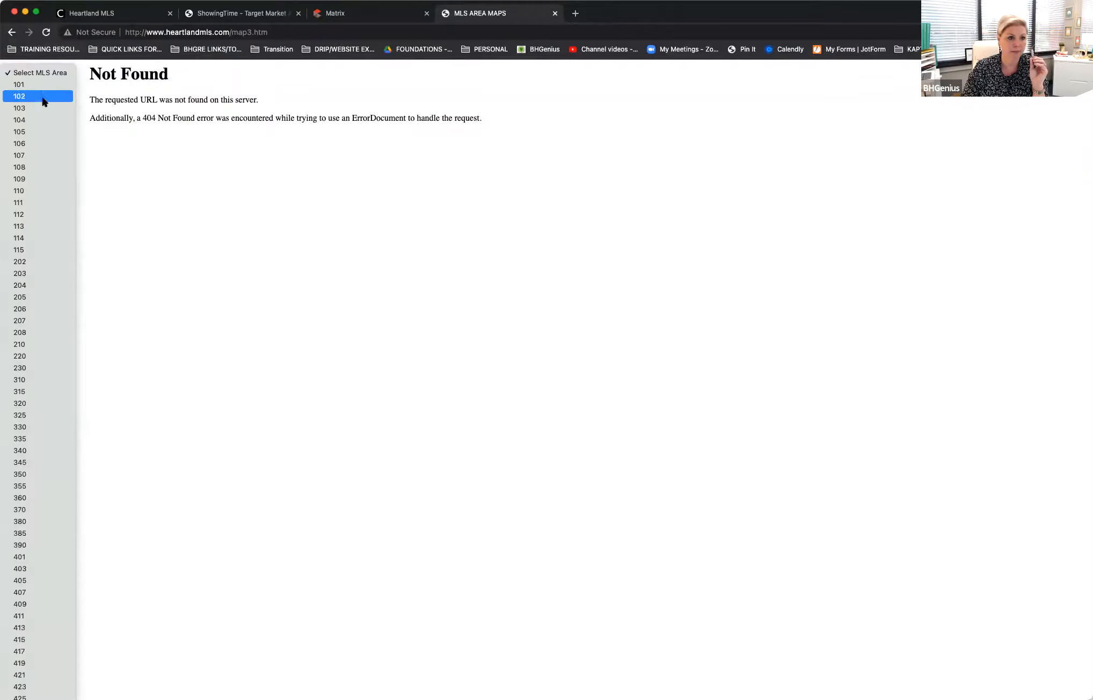
scroll(64, 450, "down", 2)
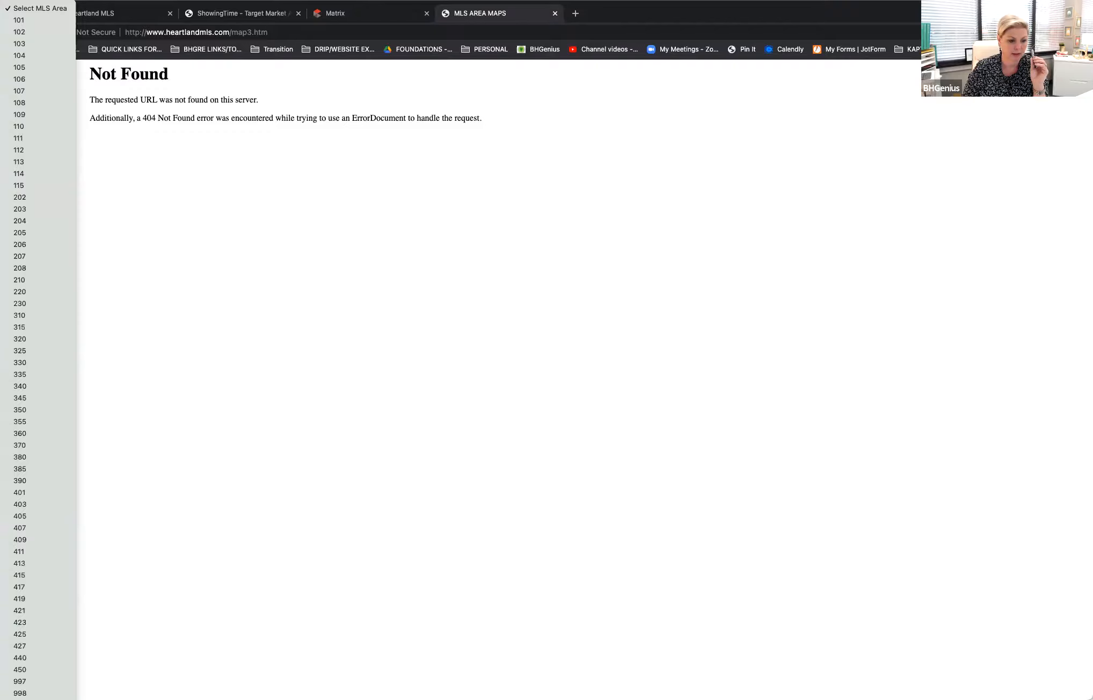
left_click(33, 699)
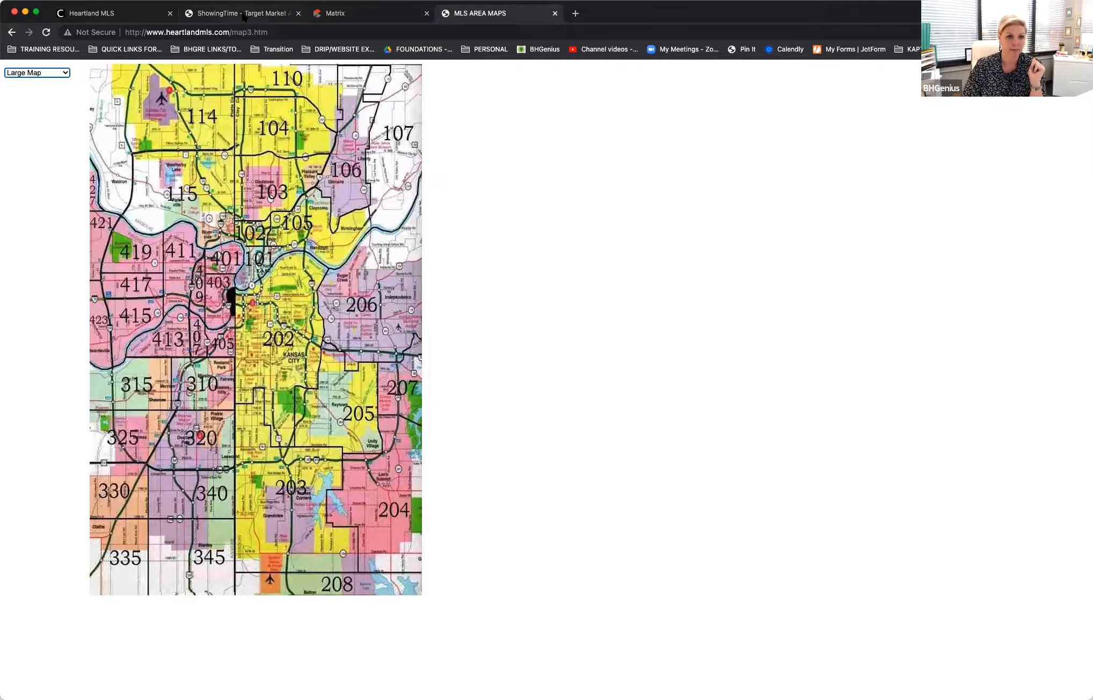
Step: Open the HMLS Service Area County Map from Matrix's external links, view it, and return to the My Matrix page
left_click(373, 7)
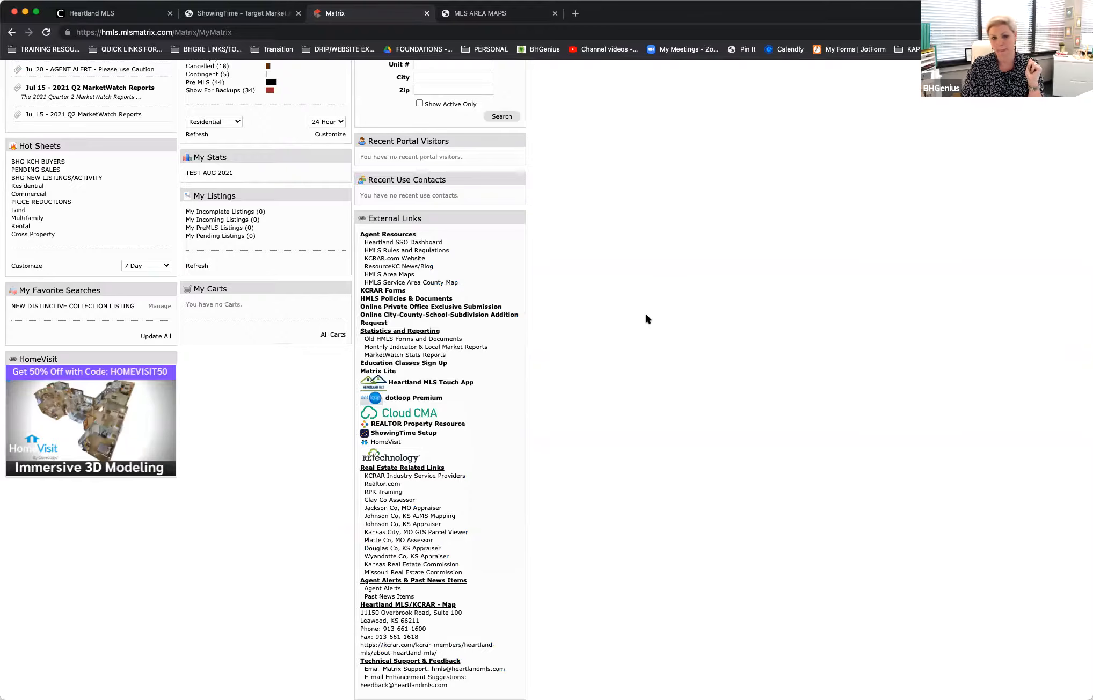
left_click(420, 283)
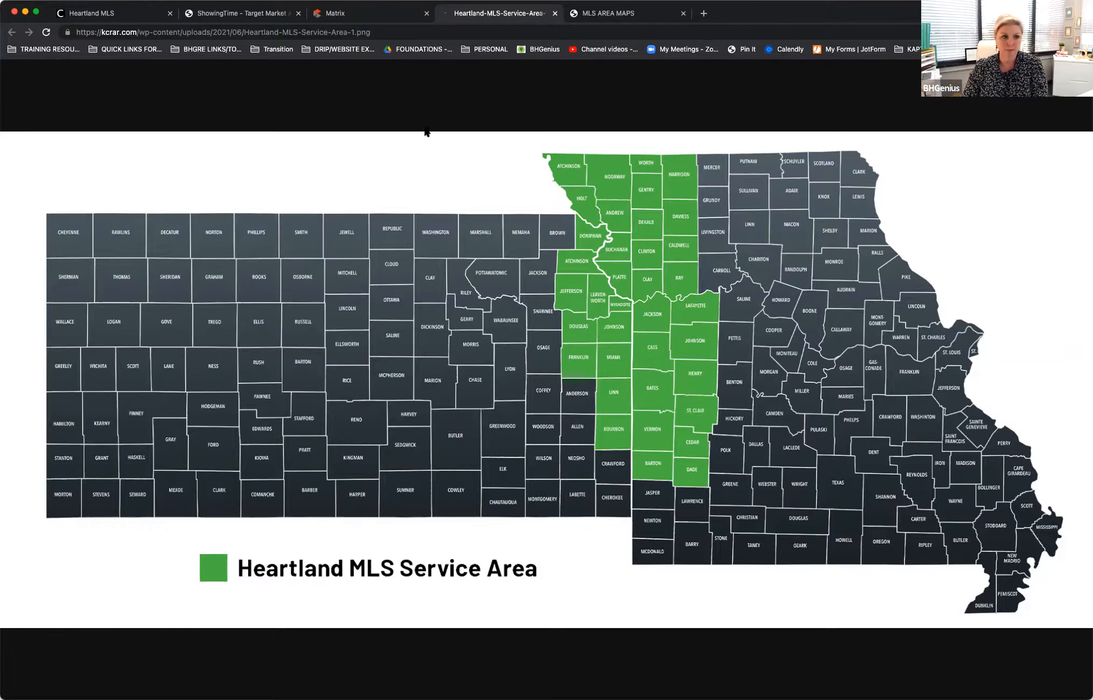
left_click(355, 13)
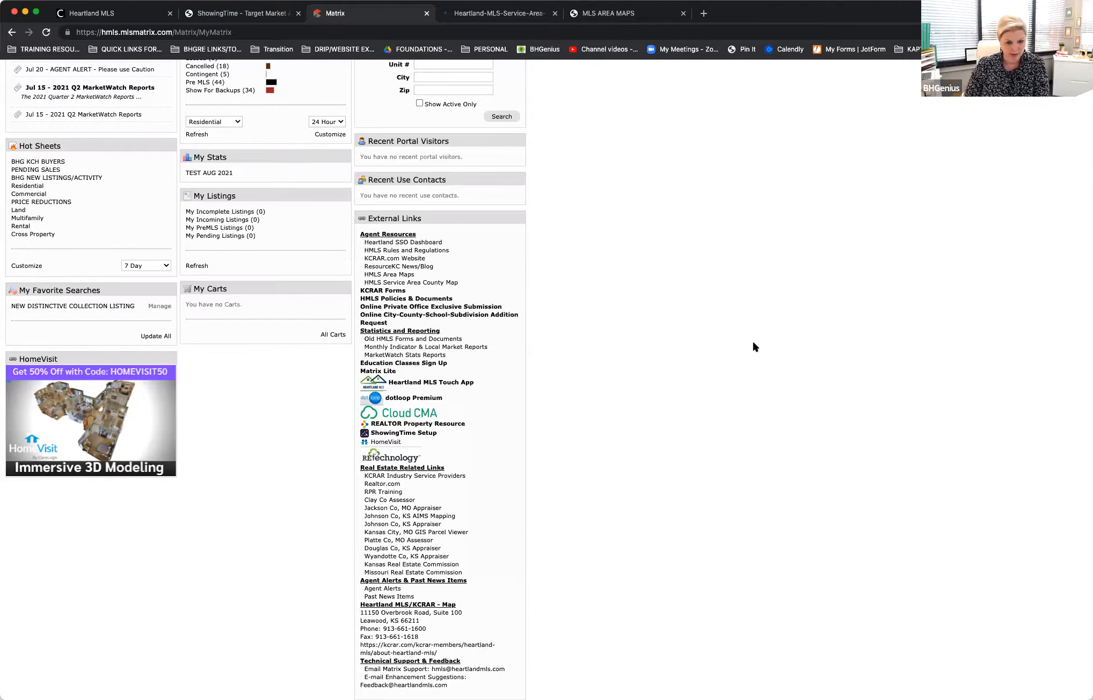
scroll(591, 397, "down", 5)
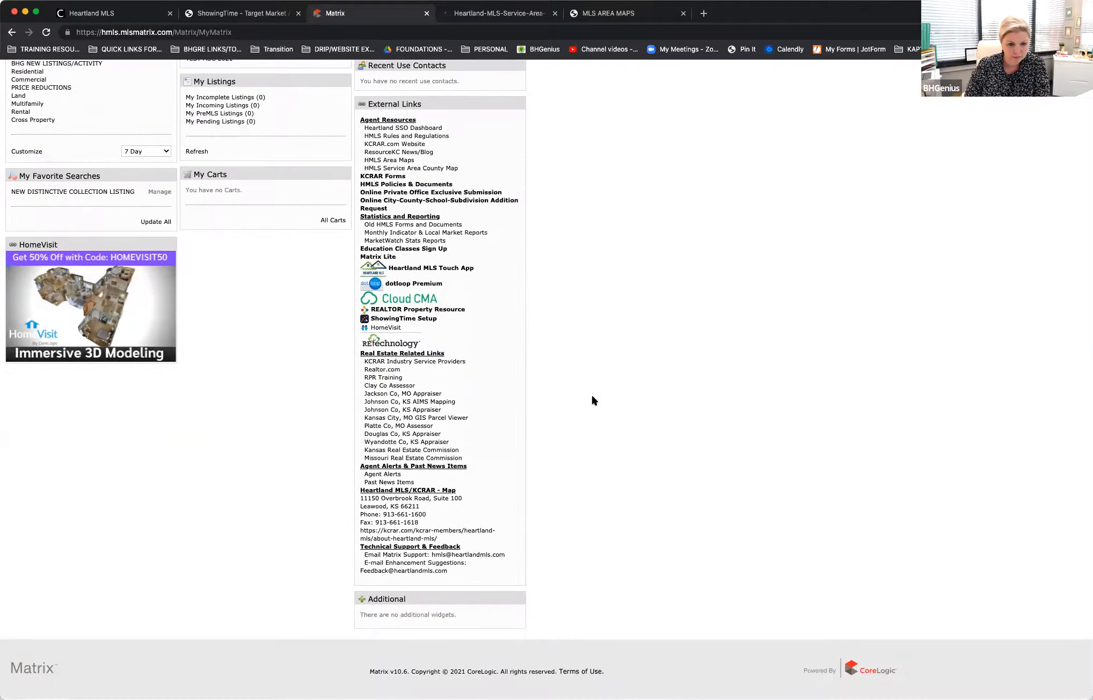